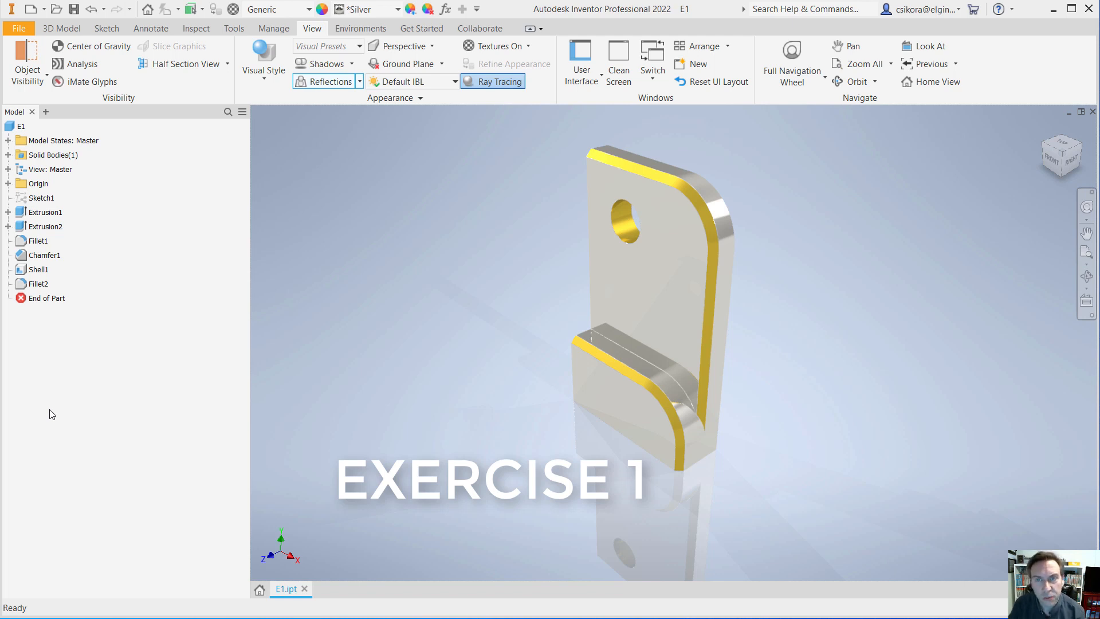
- Turn off ray tracing in the display of the E1 part
{"action": "left_click", "coordinate": [487, 82]}
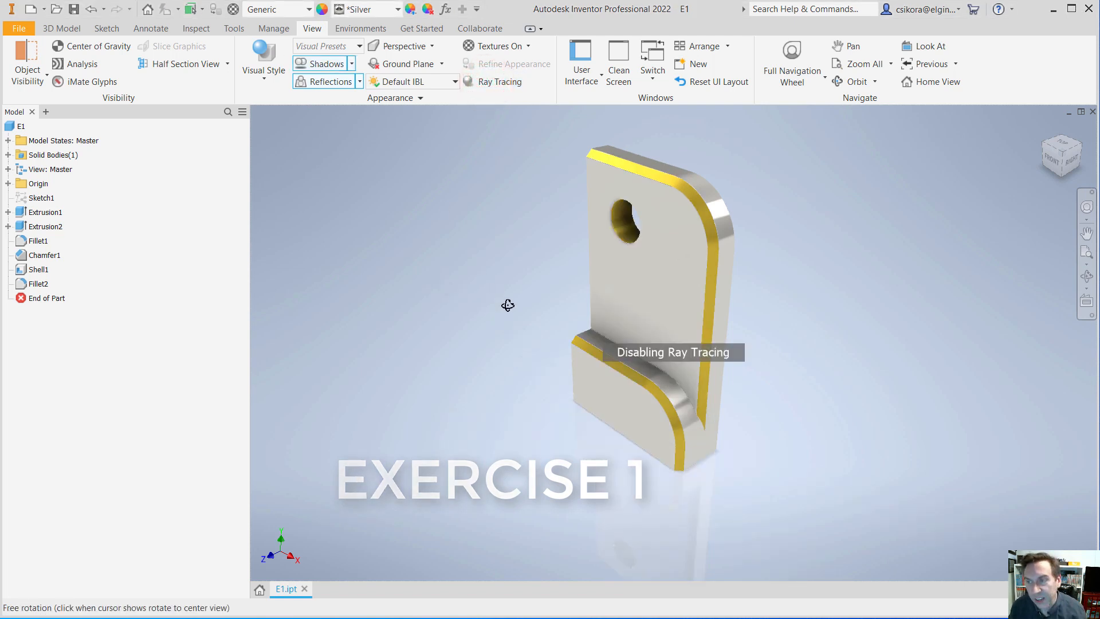
{"action": "mouse_move", "coordinate": [503, 305]}
{"action": "middle_mouse_down", "text": "shift"}
{"action": "mouse_move", "coordinate": [590, 344]}
{"action": "mouse_move", "coordinate": [678, 435]}
{"action": "mouse_move", "coordinate": [655, 373]}
{"action": "mouse_move", "coordinate": [389, 294]}
{"action": "mouse_move", "coordinate": [545, 285]}
{"action": "mouse_move", "coordinate": [511, 261]}
{"action": "middle_mouse_up", "text": "shift"}
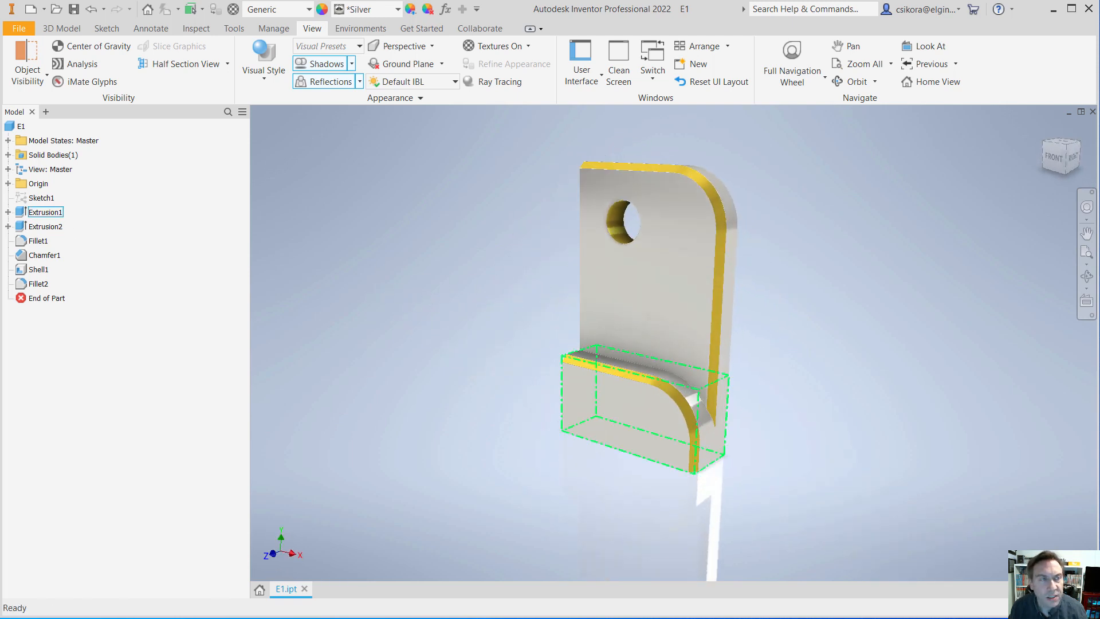
- Switch to the browser and view the vertanux1.com instructional manuals page and the IMT 110 Inventor Basics 2021 PDF
{"action": "left_click_drag", "start_coordinate": [0, 71], "coordinate": [503, 62]}
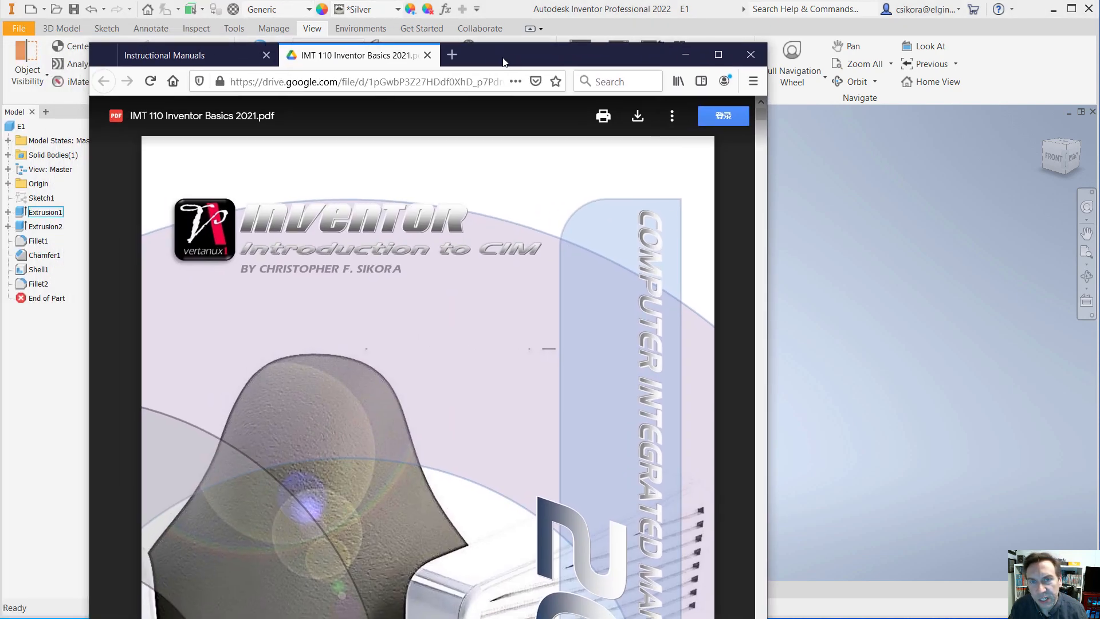
{"action": "left_click", "coordinate": [229, 55]}
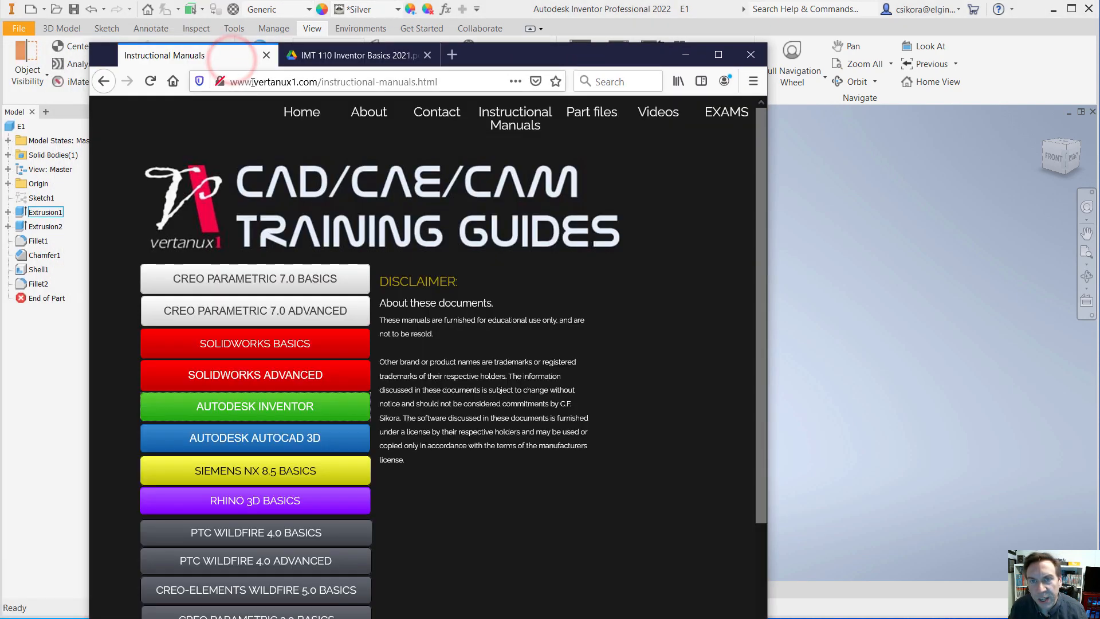
{"action": "left_click_drag", "start_coordinate": [254, 82], "coordinate": [321, 83]}
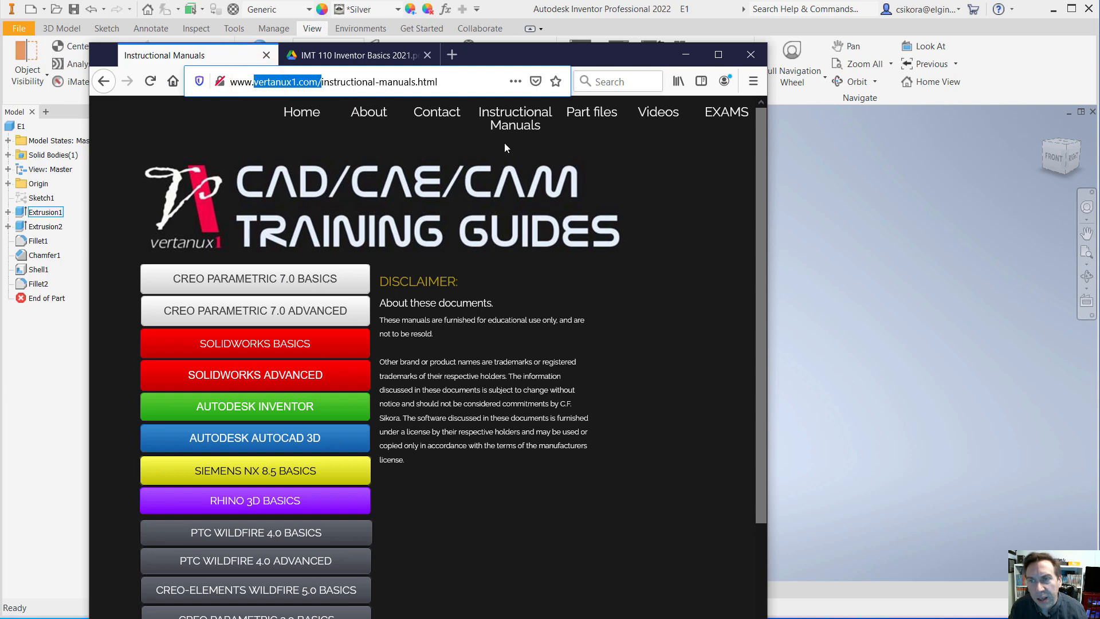
{"action": "left_click", "coordinate": [524, 133]}
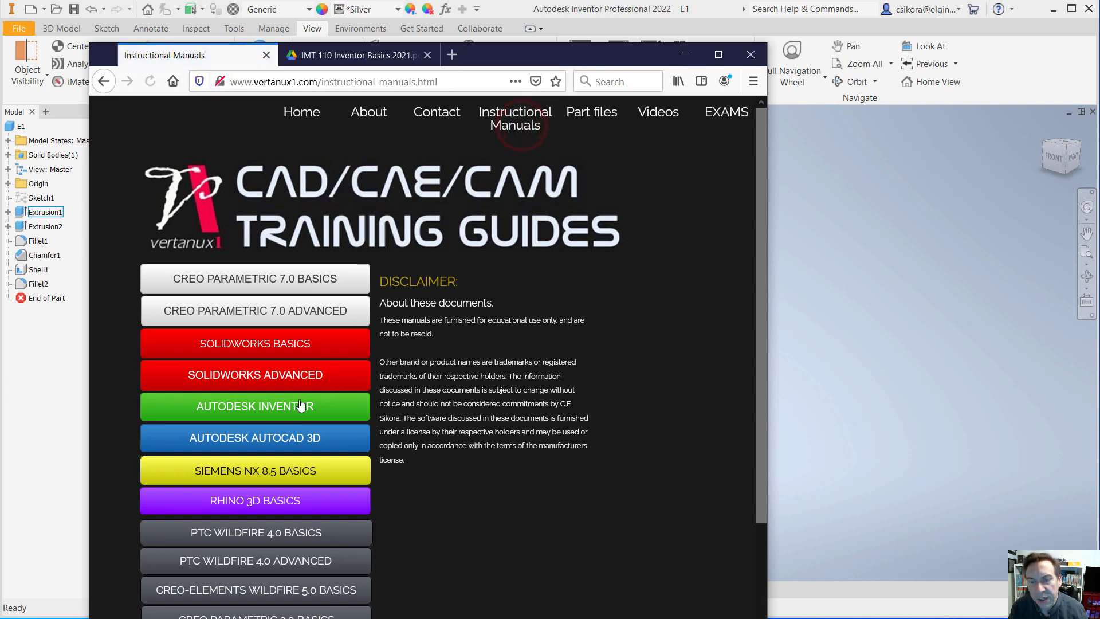
{"action": "left_click", "coordinate": [358, 56]}
{"action": "scroll", "coordinate": [557, 398], "scroll_direction": "down", "scroll_amount": 8}
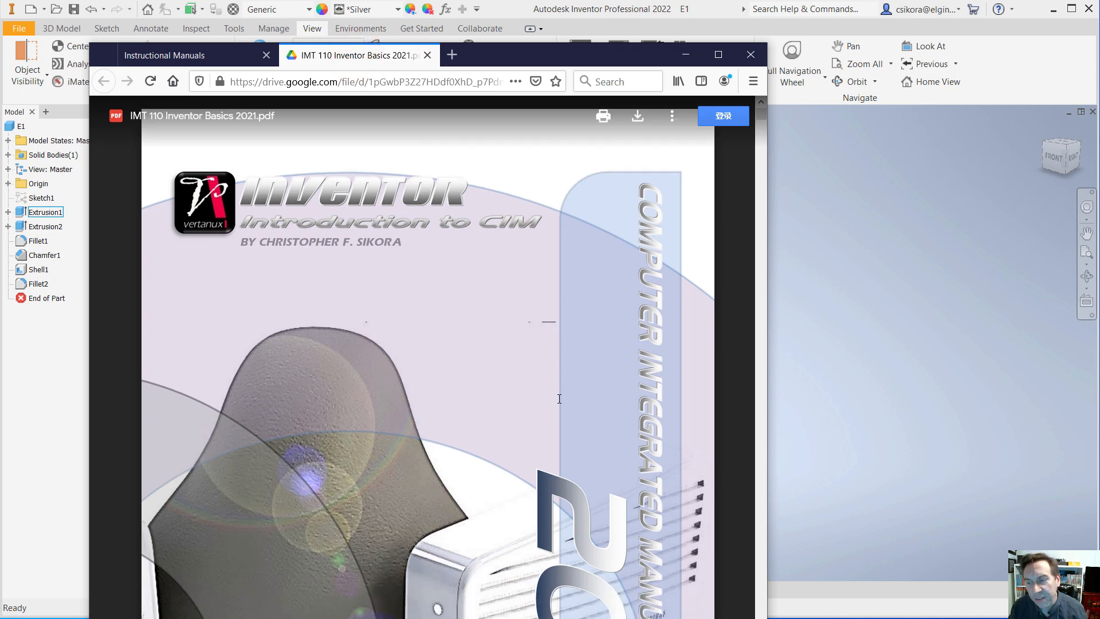
{"action": "scroll", "coordinate": [556, 398], "scroll_direction": "up", "scroll_amount": 5}
{"action": "scroll", "coordinate": [556, 398], "scroll_direction": "up", "scroll_amount": 3}
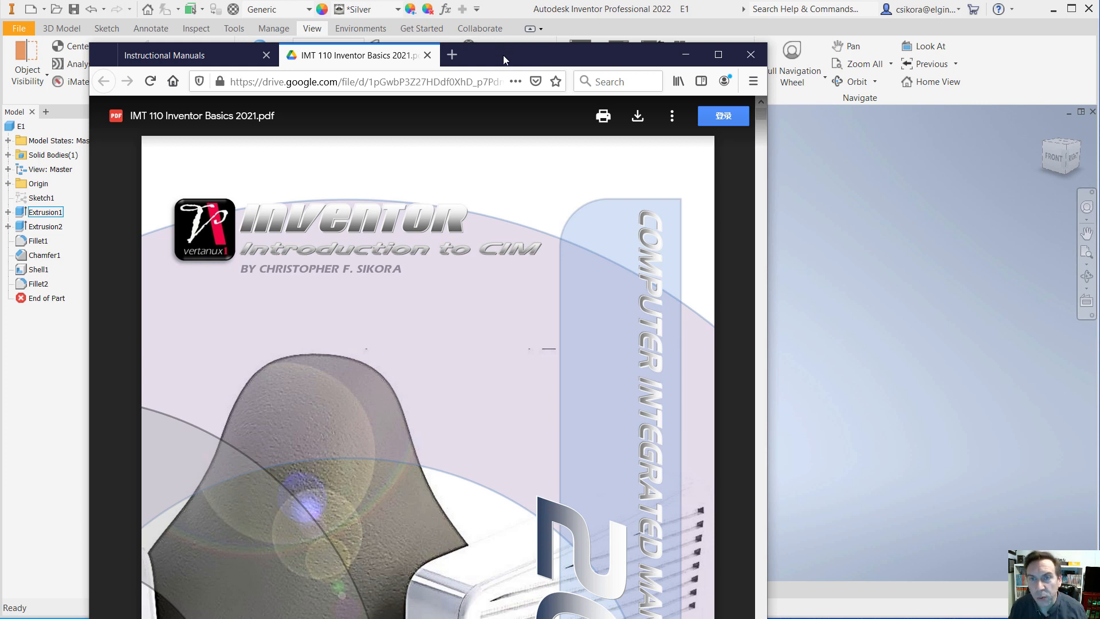
{"action": "left_click_drag", "start_coordinate": [503, 55], "coordinate": [0, 62]}
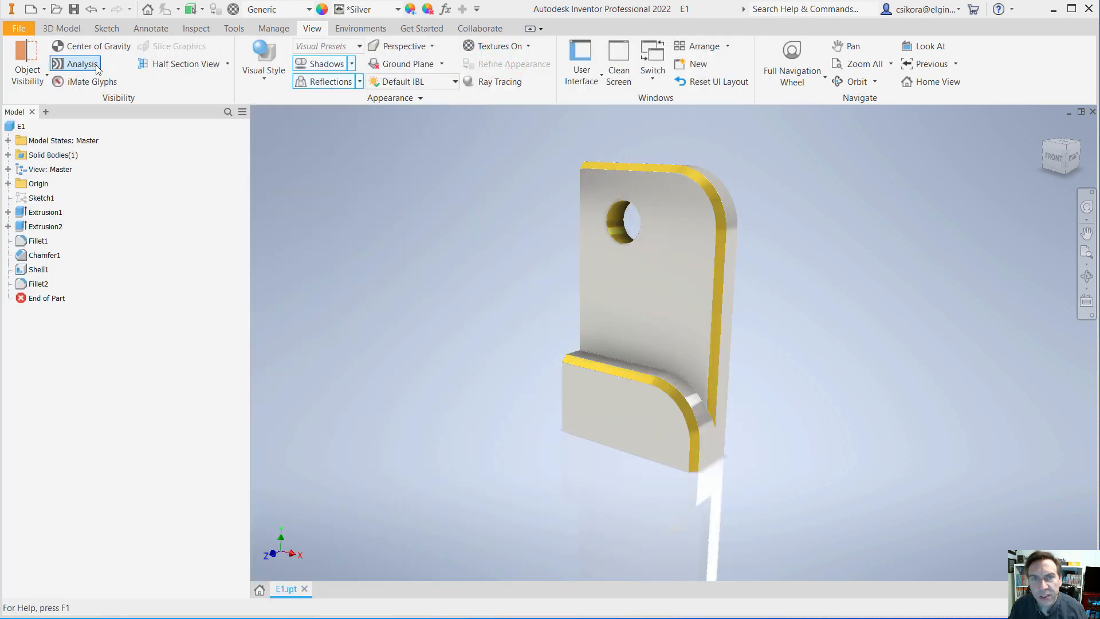
- Switch back to Inventor and create a new part file from the Standard.ipt template
{"action": "left_click", "coordinate": [30, 9]}
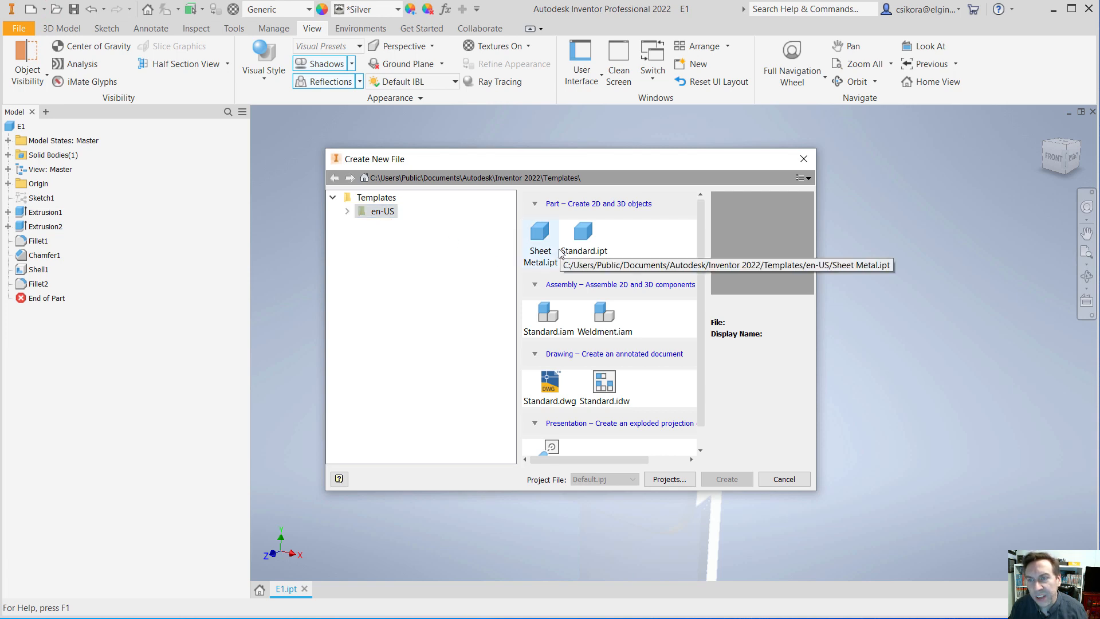
{"action": "left_click", "coordinate": [577, 239]}
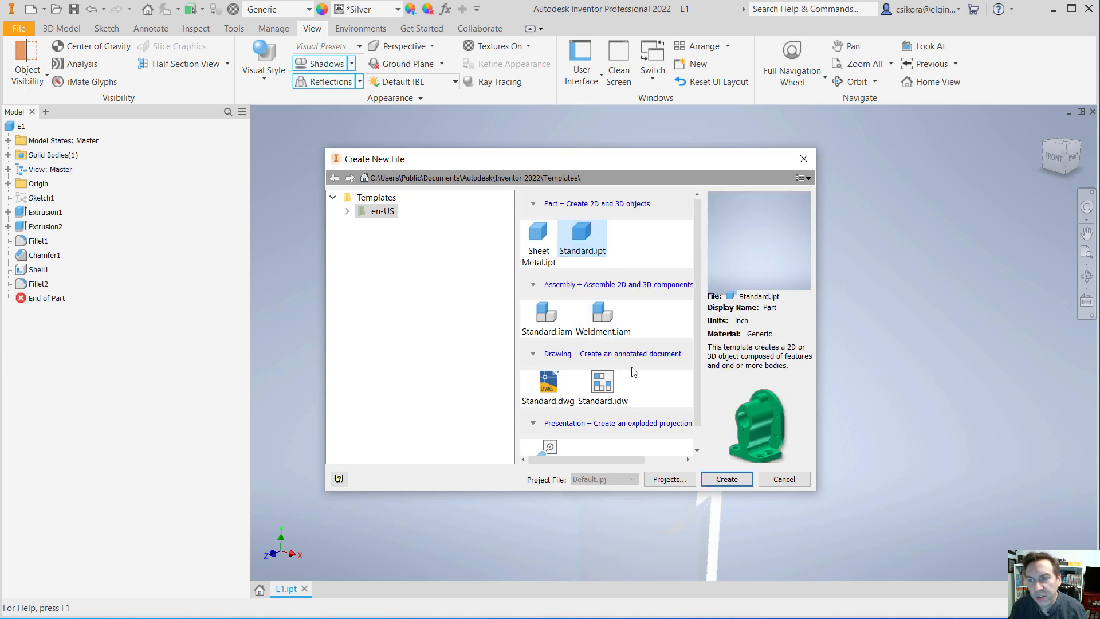
{"action": "left_click", "coordinate": [720, 481]}
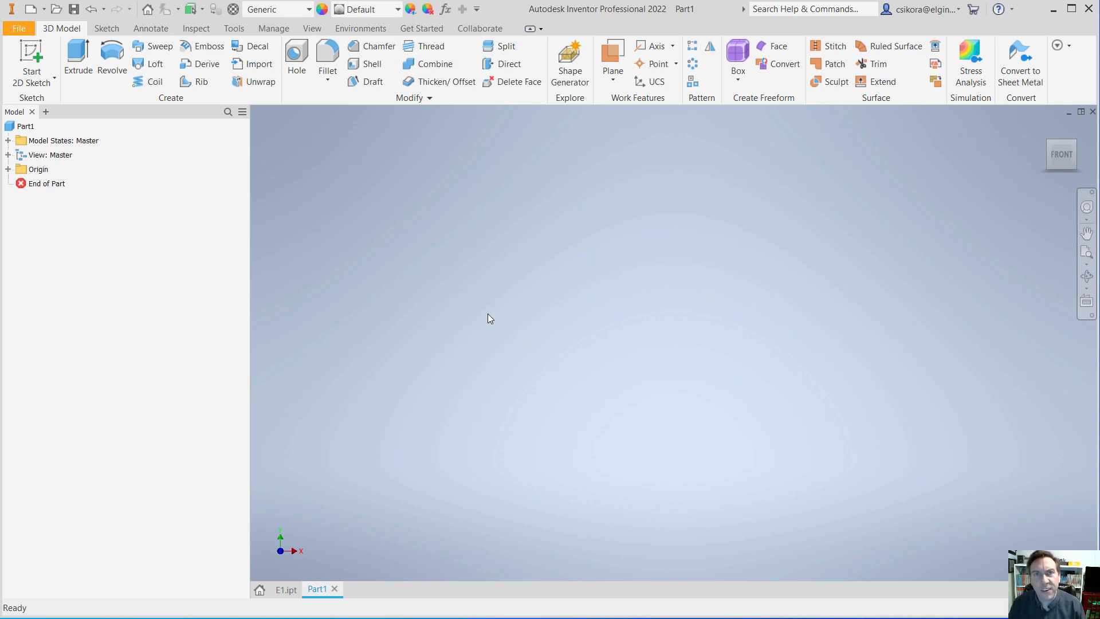
{"action": "left_click", "coordinate": [13, 10]}
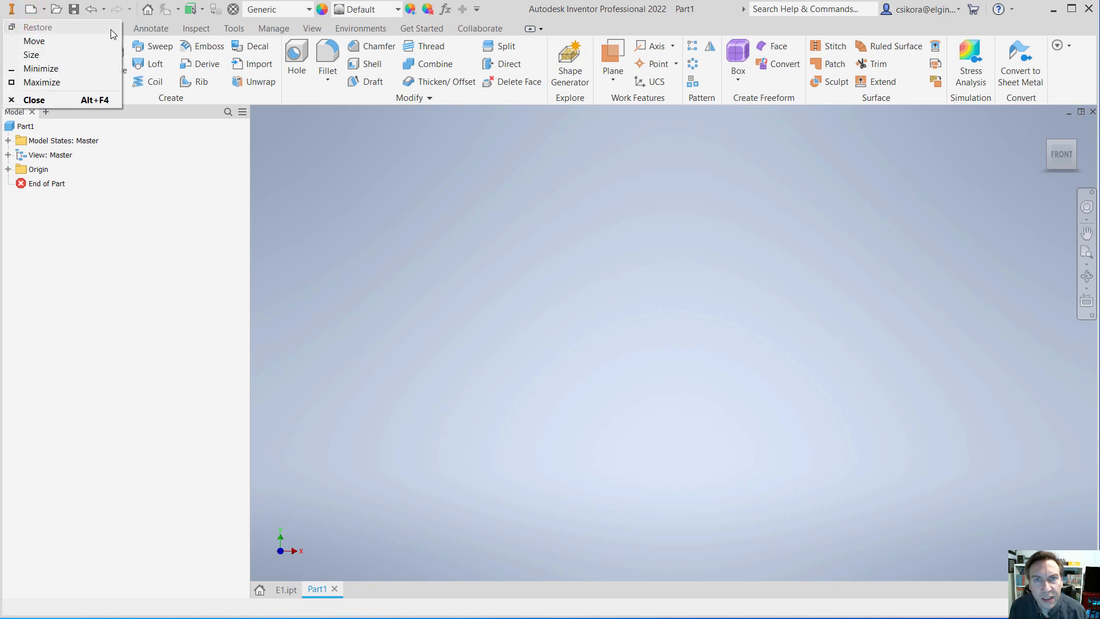
{"action": "left_click", "coordinate": [513, 8]}
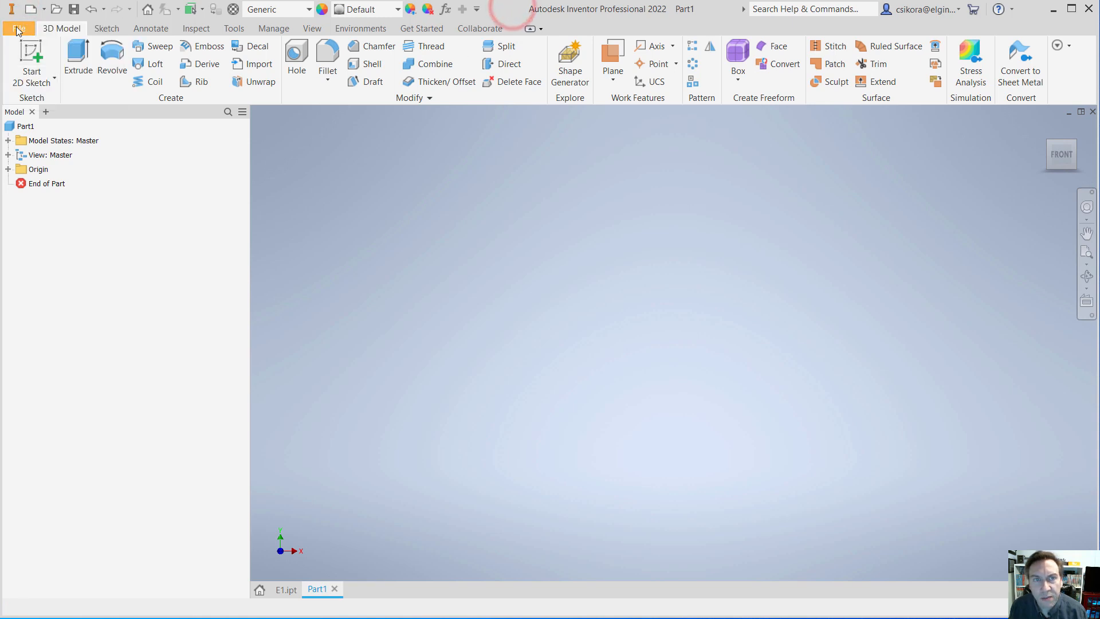
- In the application options, set the in-canvas color scheme to Presentation with a 1 Color background
{"action": "left_click", "coordinate": [17, 29]}
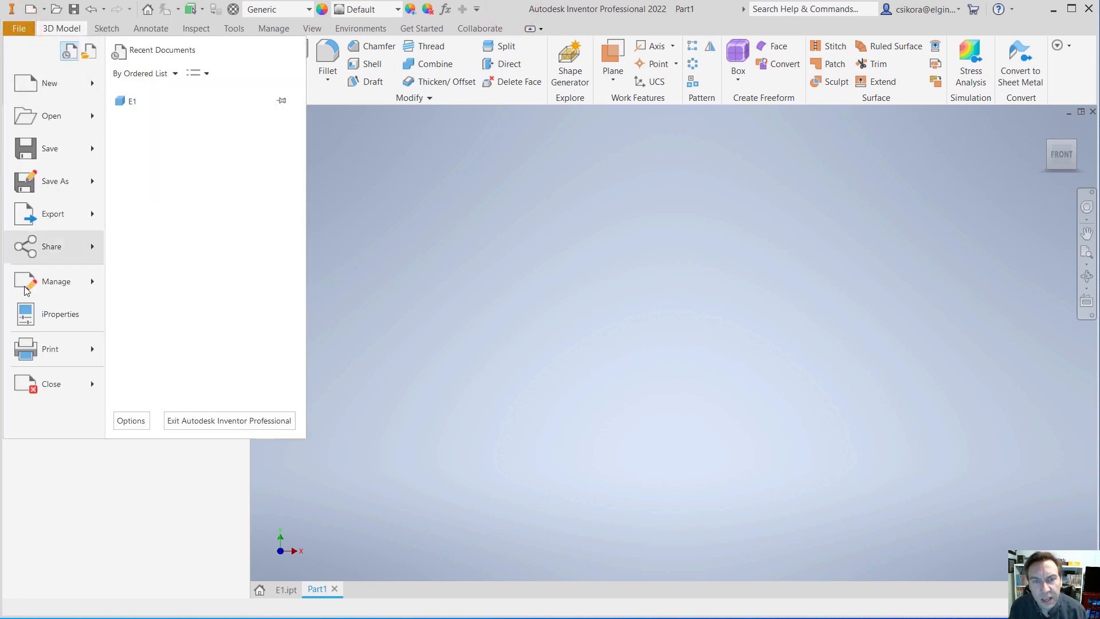
{"action": "left_click", "coordinate": [127, 420]}
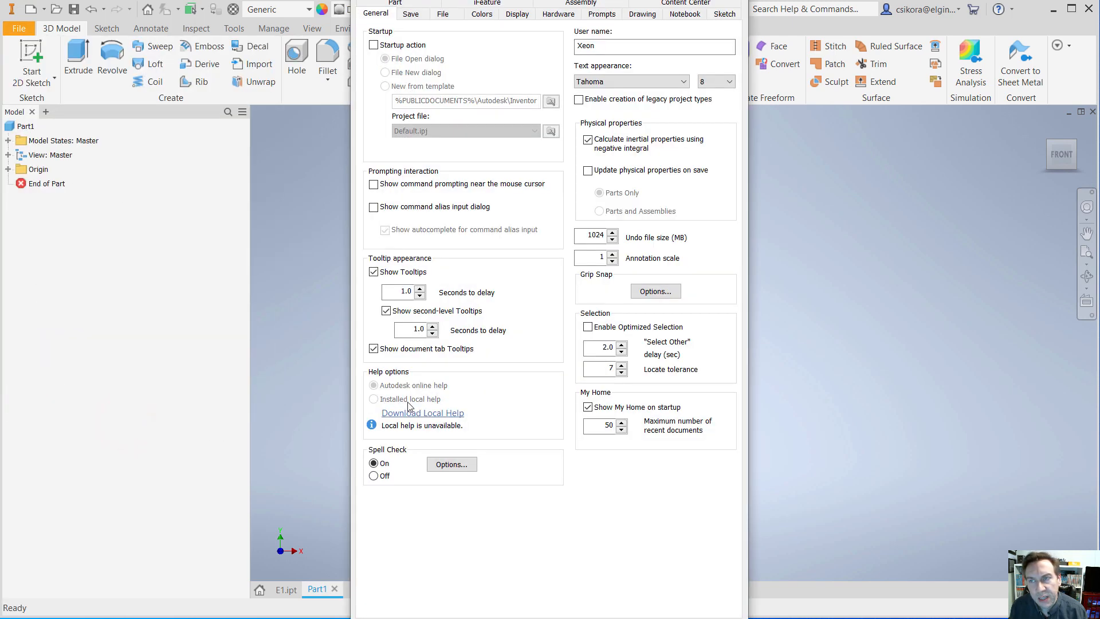
{"action": "left_click_drag", "start_coordinate": [566, 0], "coordinate": [557, 61]}
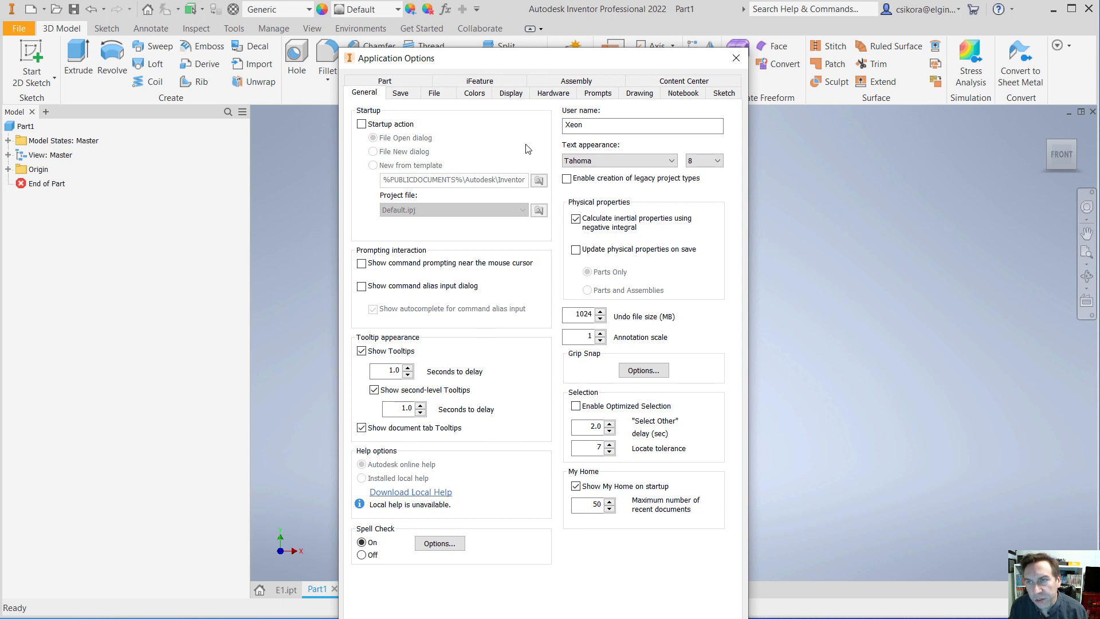
{"action": "left_click", "coordinate": [512, 93]}
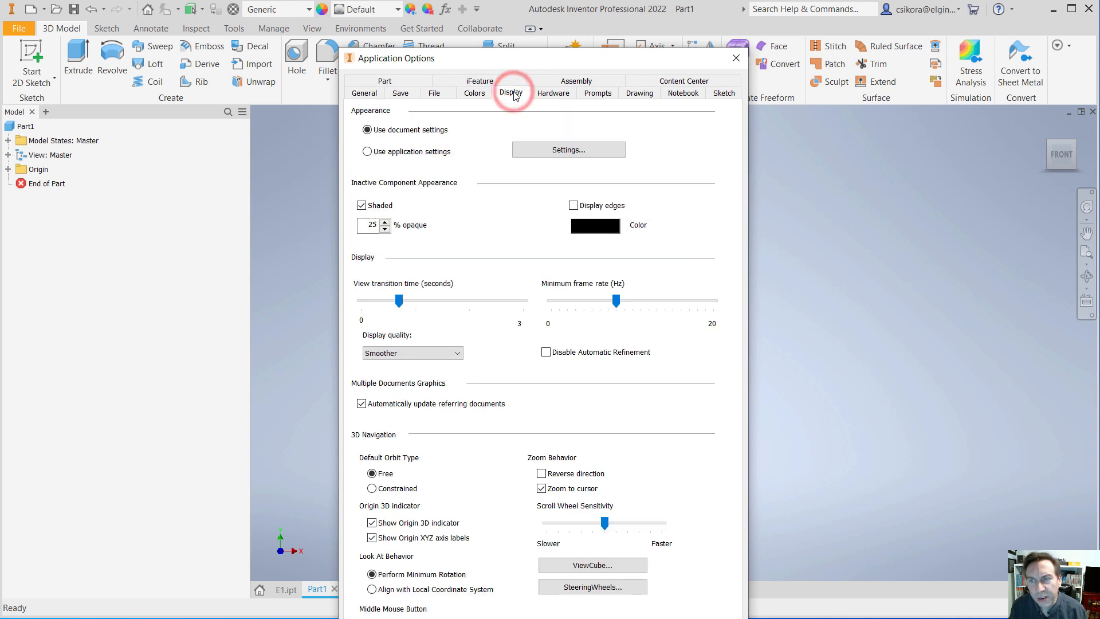
{"action": "left_click", "coordinate": [481, 95]}
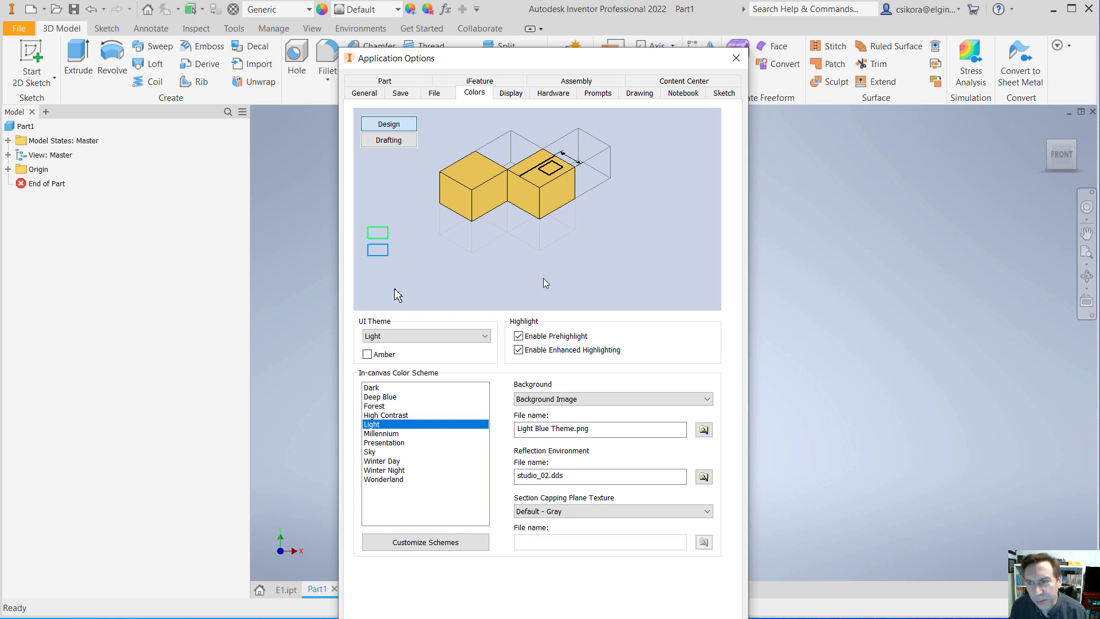
{"action": "left_click", "coordinate": [534, 400]}
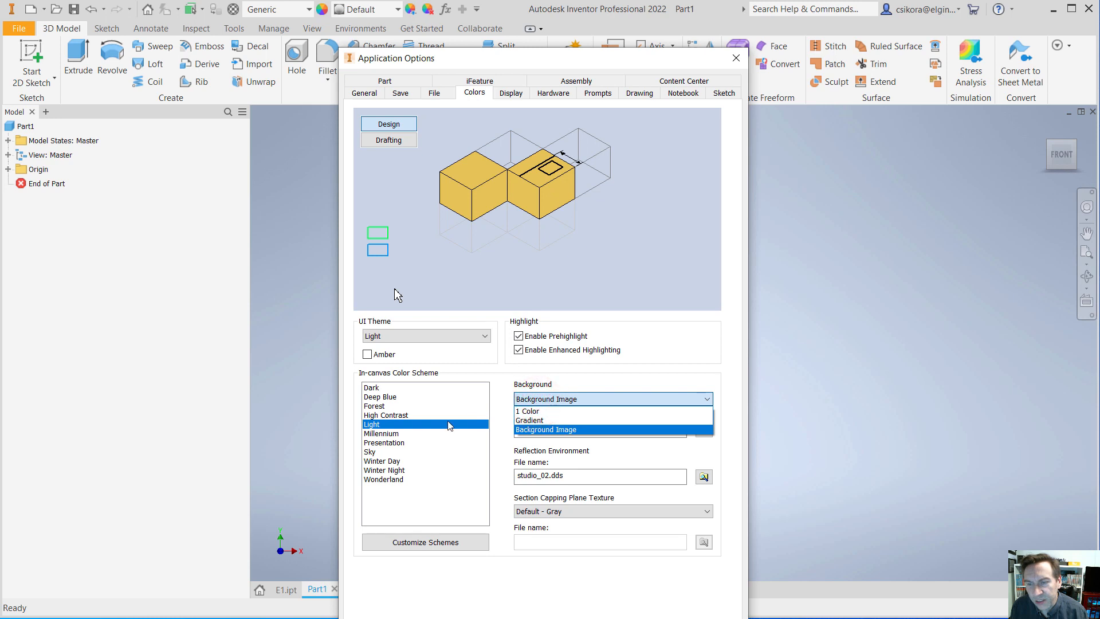
{"action": "left_click", "coordinate": [391, 442]}
{"action": "left_click", "coordinate": [391, 442]}
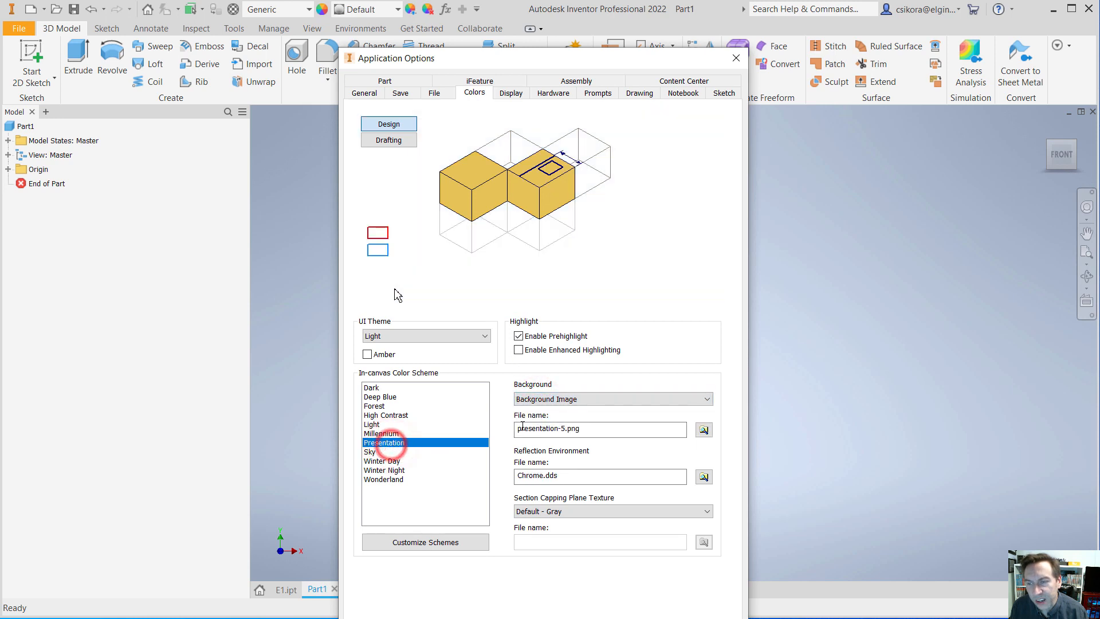
{"action": "left_click", "coordinate": [532, 404]}
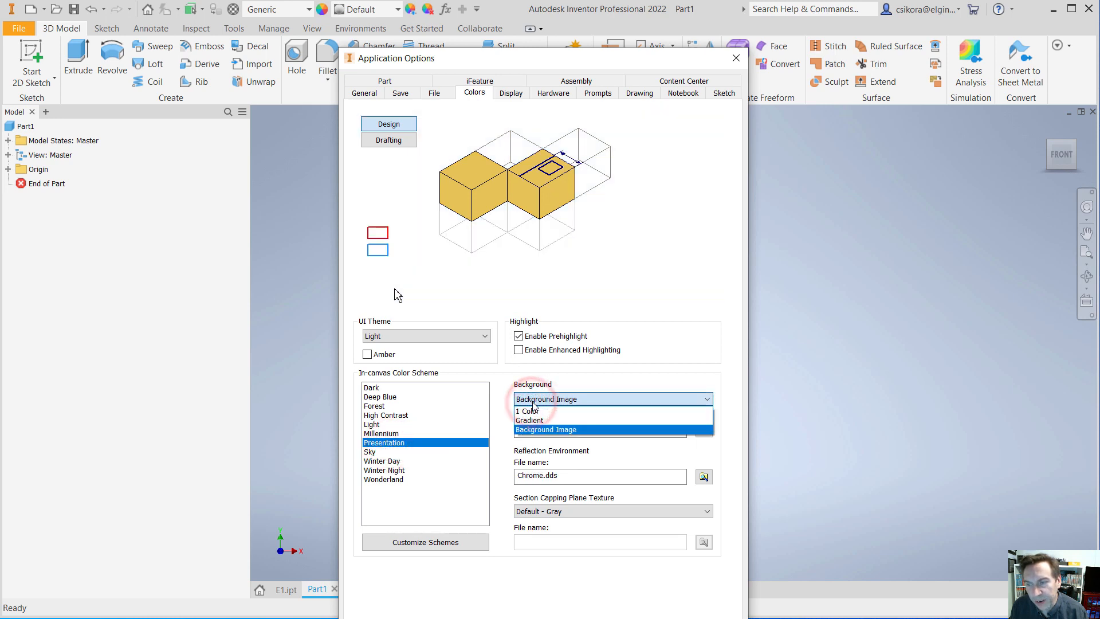
{"action": "left_click", "coordinate": [553, 410]}
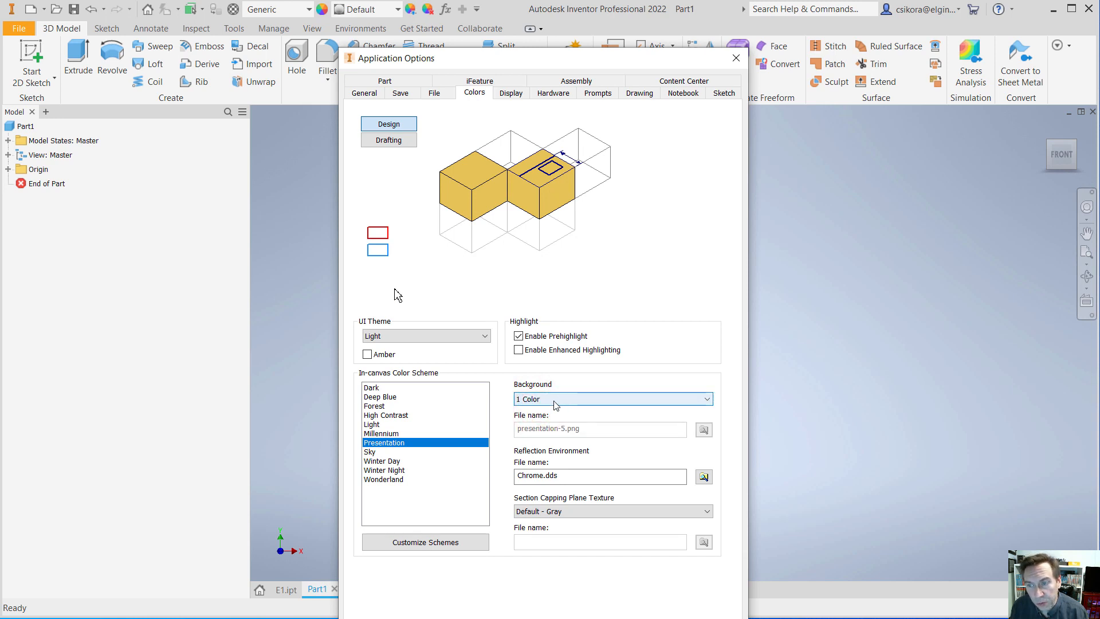
- Make the display appearance use application settings and set the model edges to One Color
{"action": "left_click", "coordinate": [511, 93]}
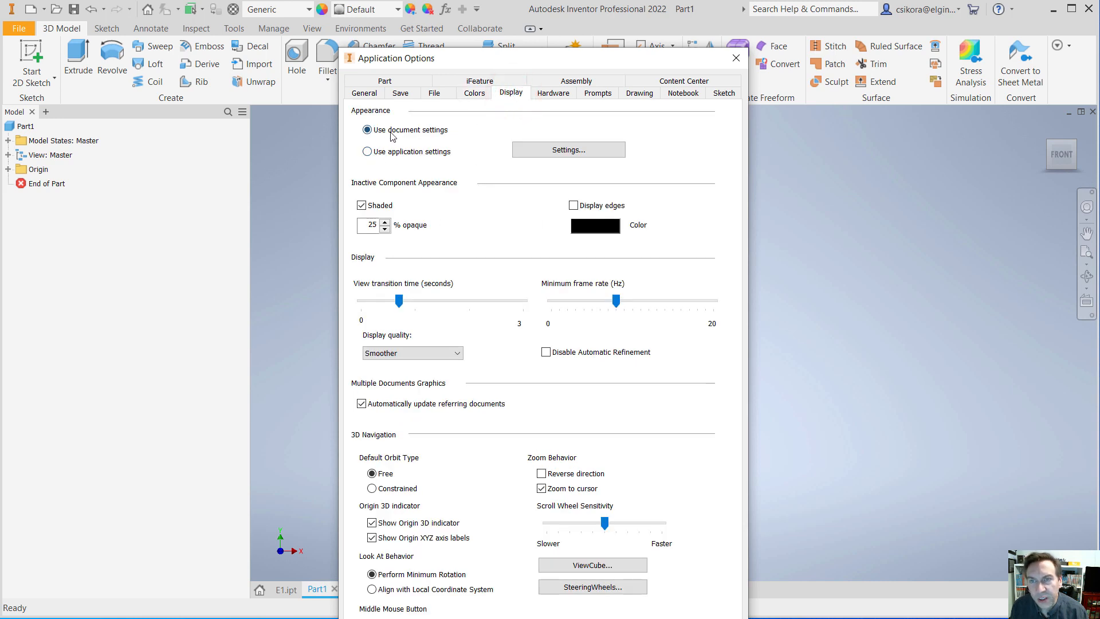
{"action": "left_click", "coordinate": [367, 151]}
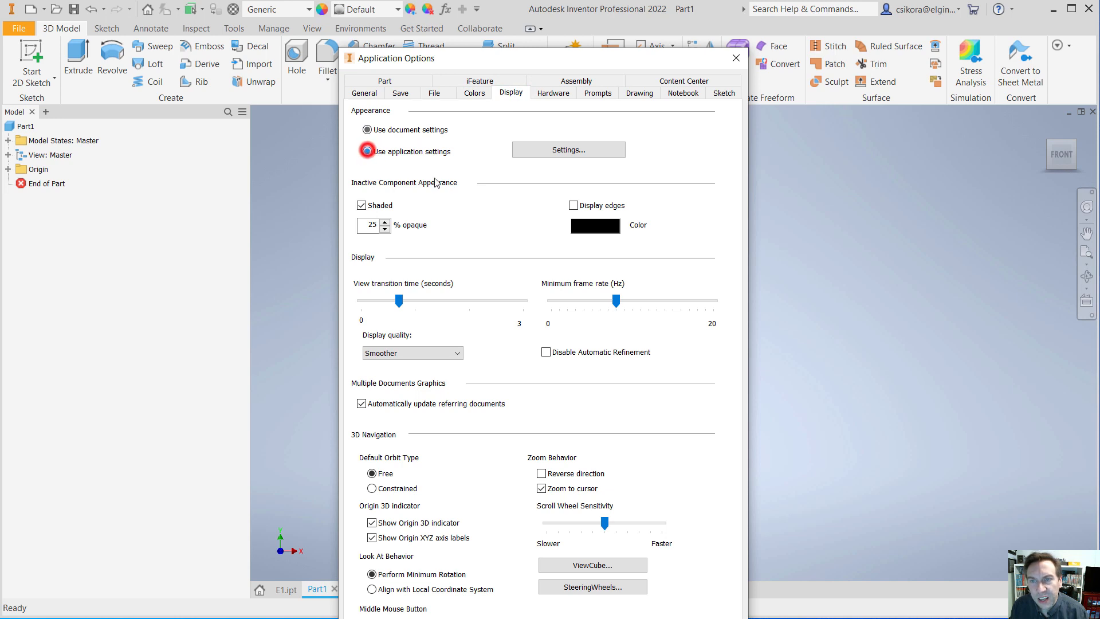
{"action": "left_click", "coordinate": [560, 156]}
{"action": "left_click_drag", "start_coordinate": [384, 118], "coordinate": [498, 123]}
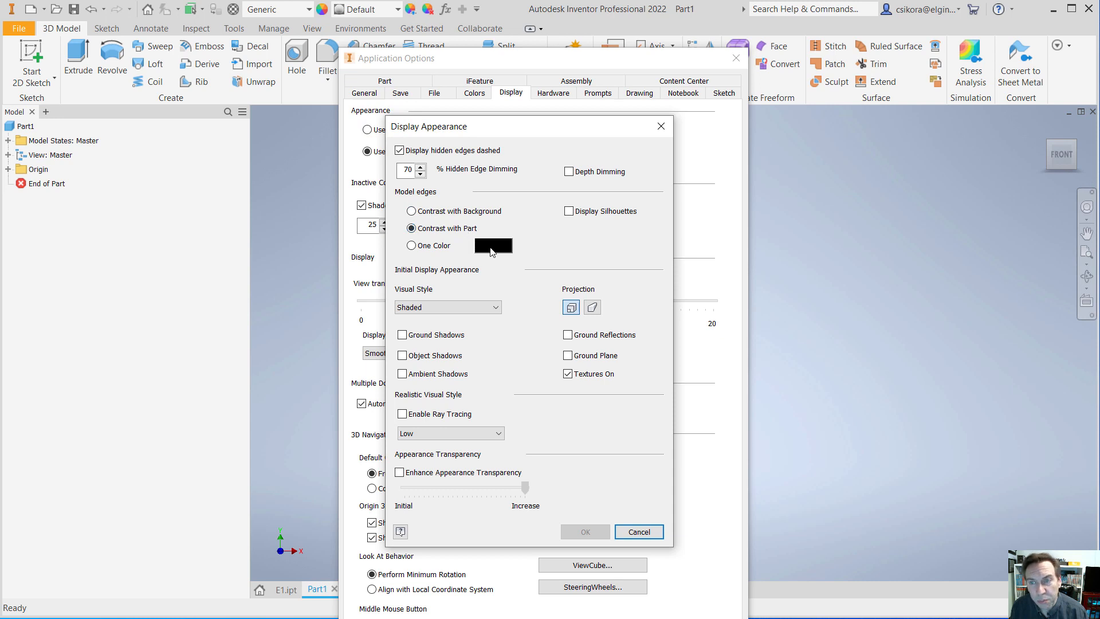
{"action": "left_click", "coordinate": [412, 245]}
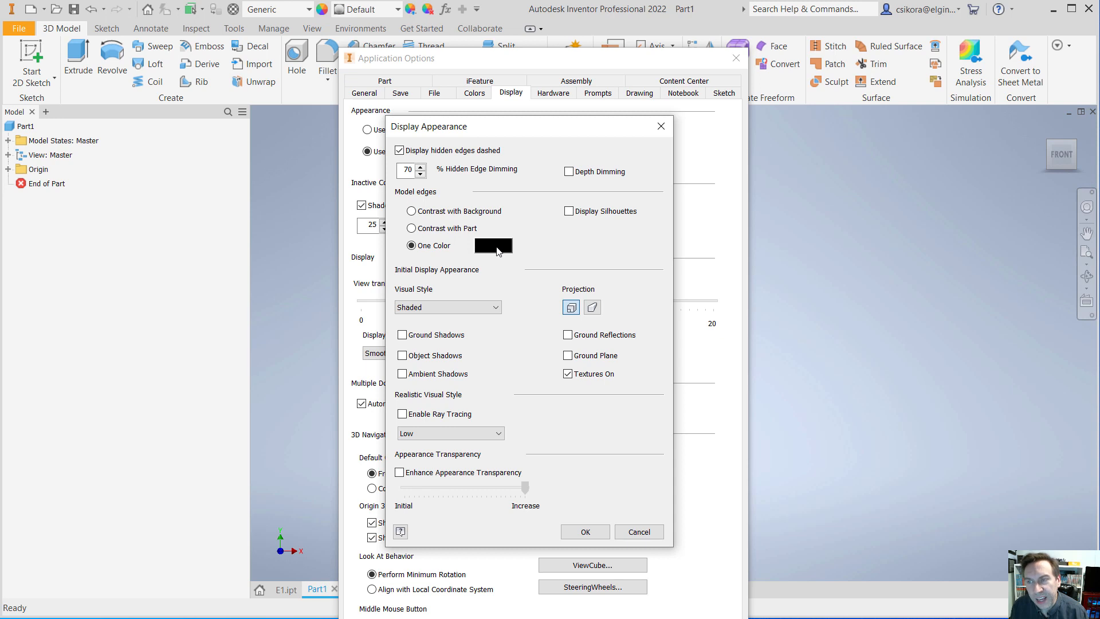
- Set the initial visual style to Shaded with edges, then apply and close the application options
{"action": "left_click", "coordinate": [430, 308]}
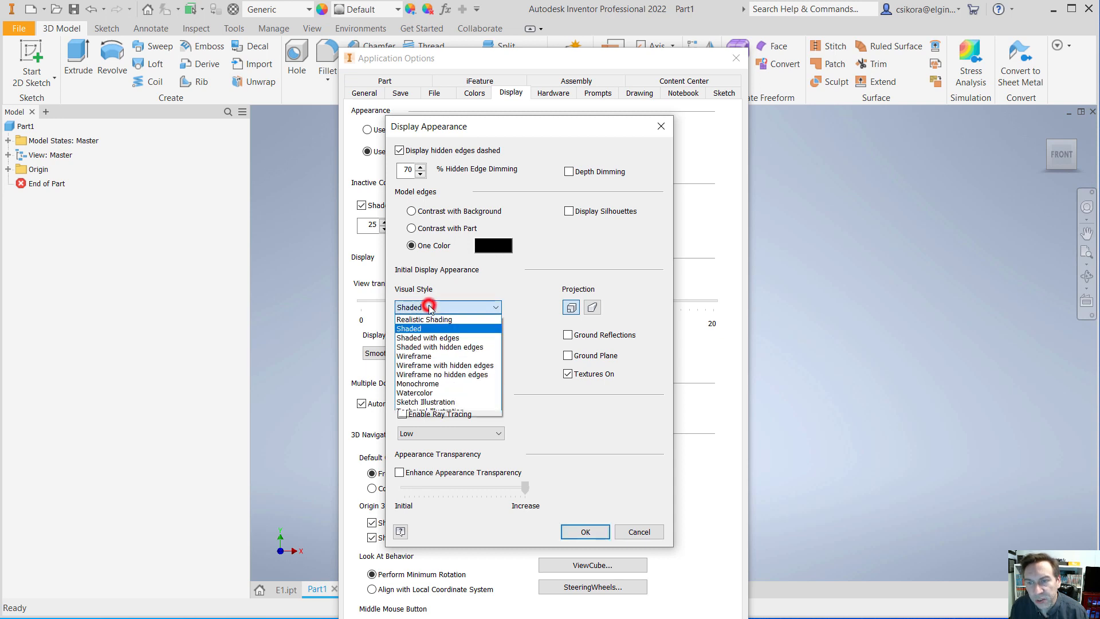
{"action": "left_click", "coordinate": [432, 337]}
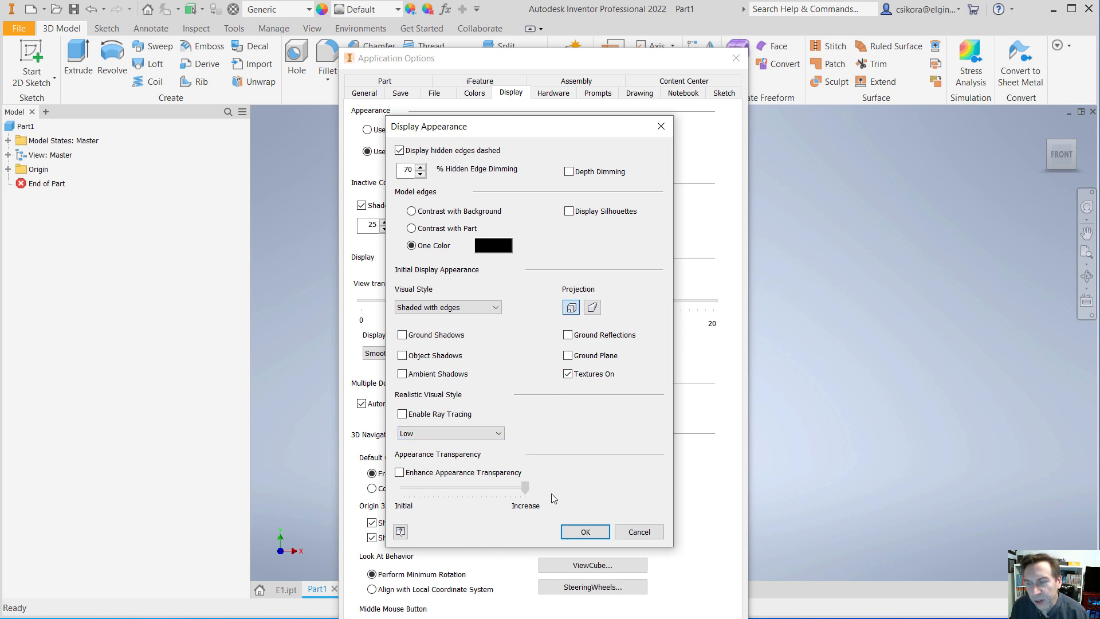
{"action": "left_click", "coordinate": [583, 531]}
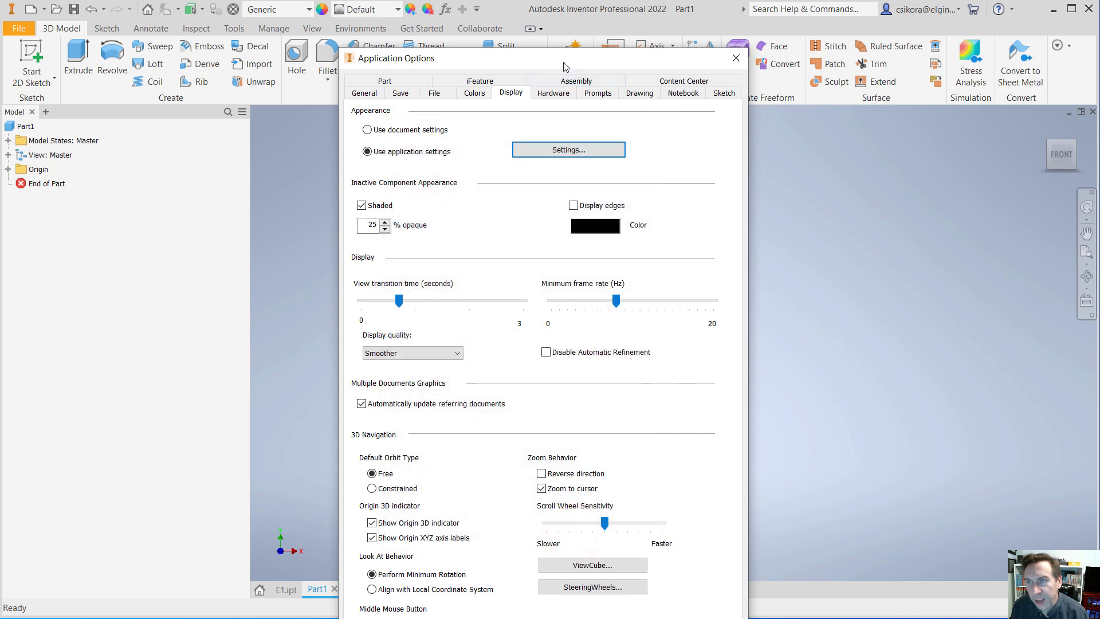
{"action": "left_click_drag", "start_coordinate": [563, 63], "coordinate": [548, 0]}
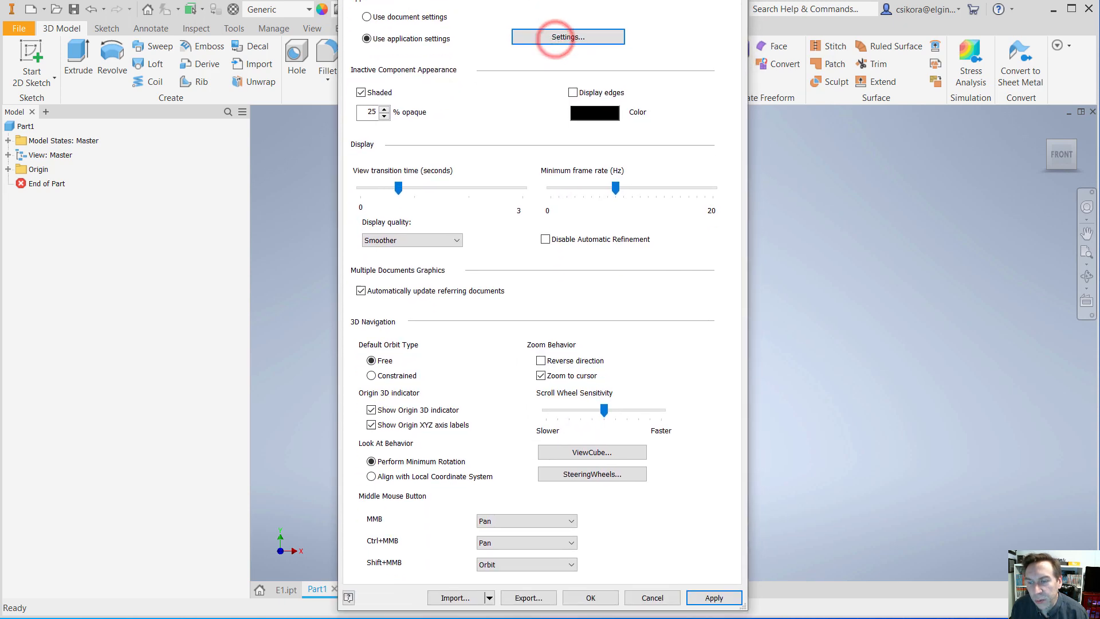
{"action": "left_click_drag", "start_coordinate": [554, 40], "coordinate": [552, 16]}
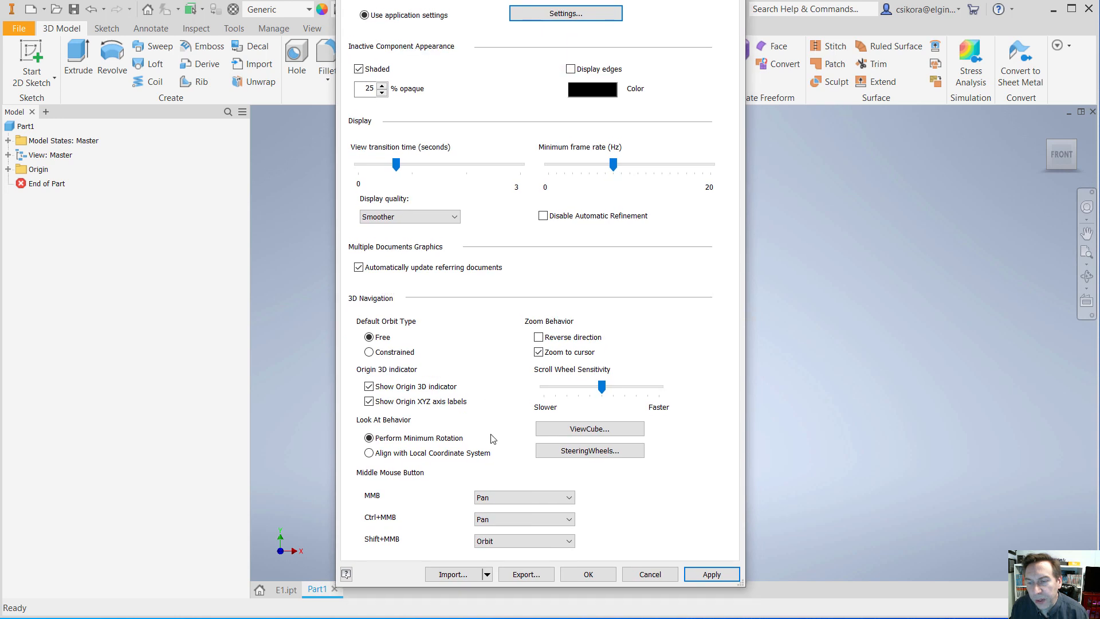
{"action": "left_click", "coordinate": [700, 582]}
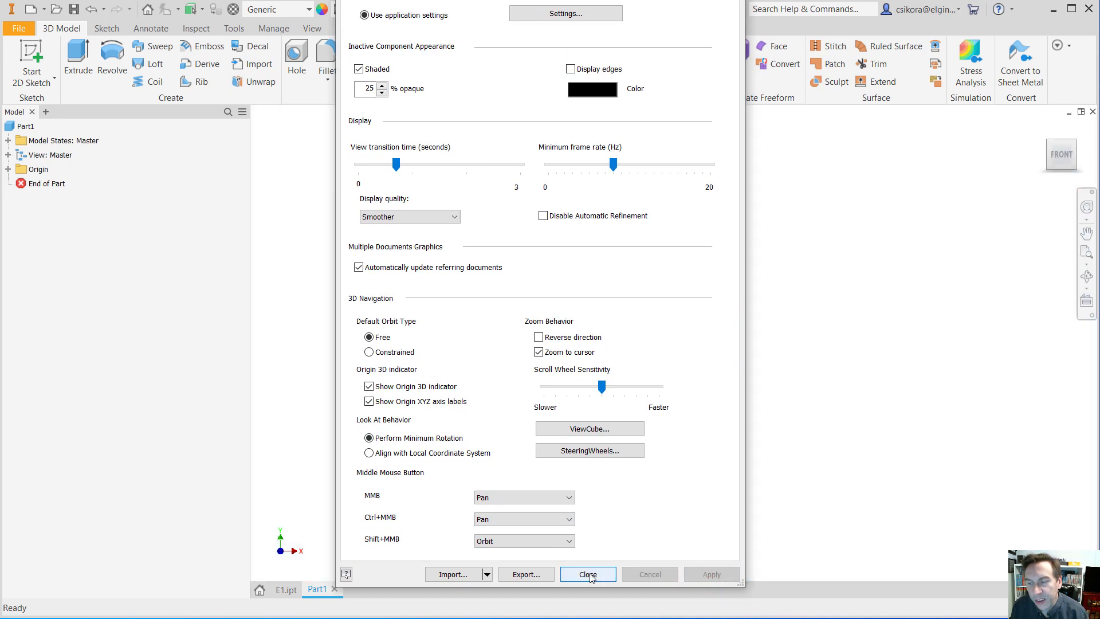
{"action": "left_click", "coordinate": [588, 575]}
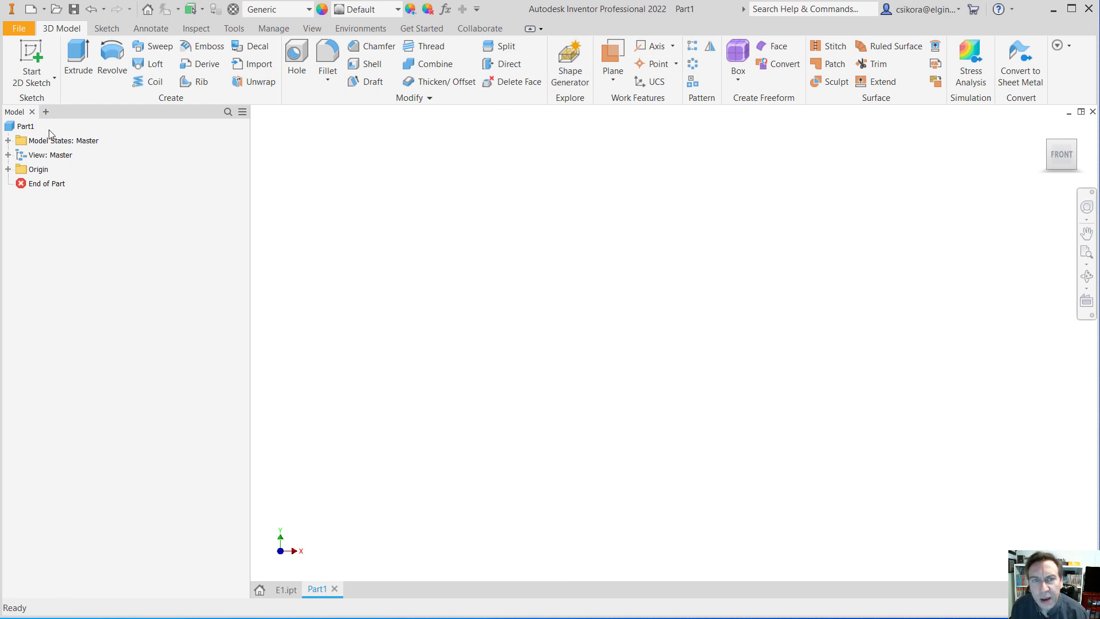
- Expand the model states and origin folders and start a 2D sketch on the XY plane
{"action": "left_click", "coordinate": [8, 140]}
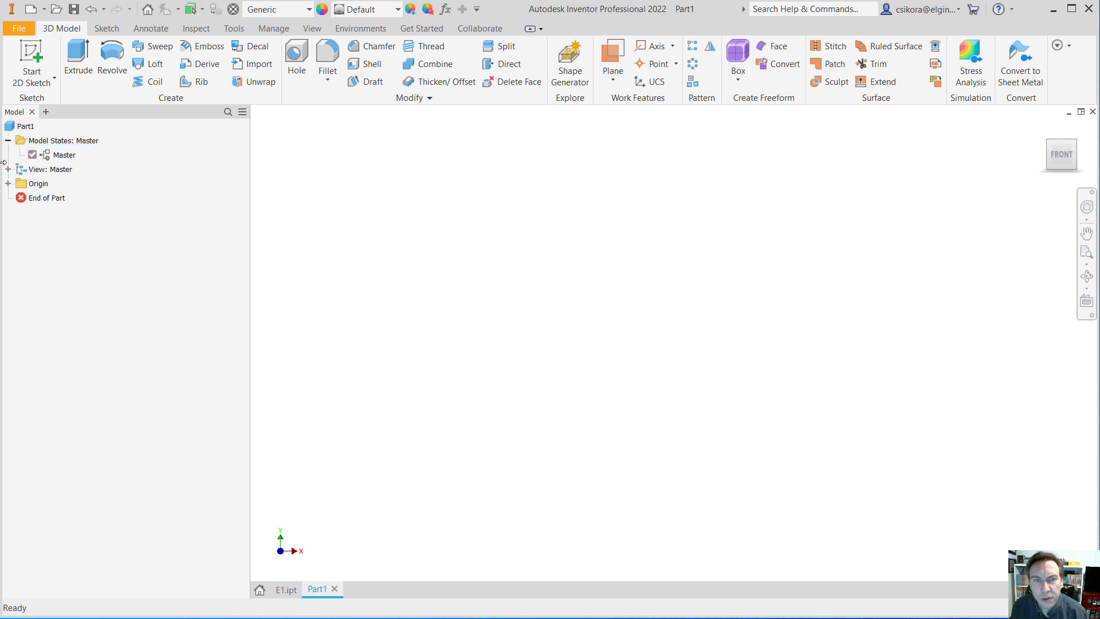
{"action": "left_click", "coordinate": [8, 184]}
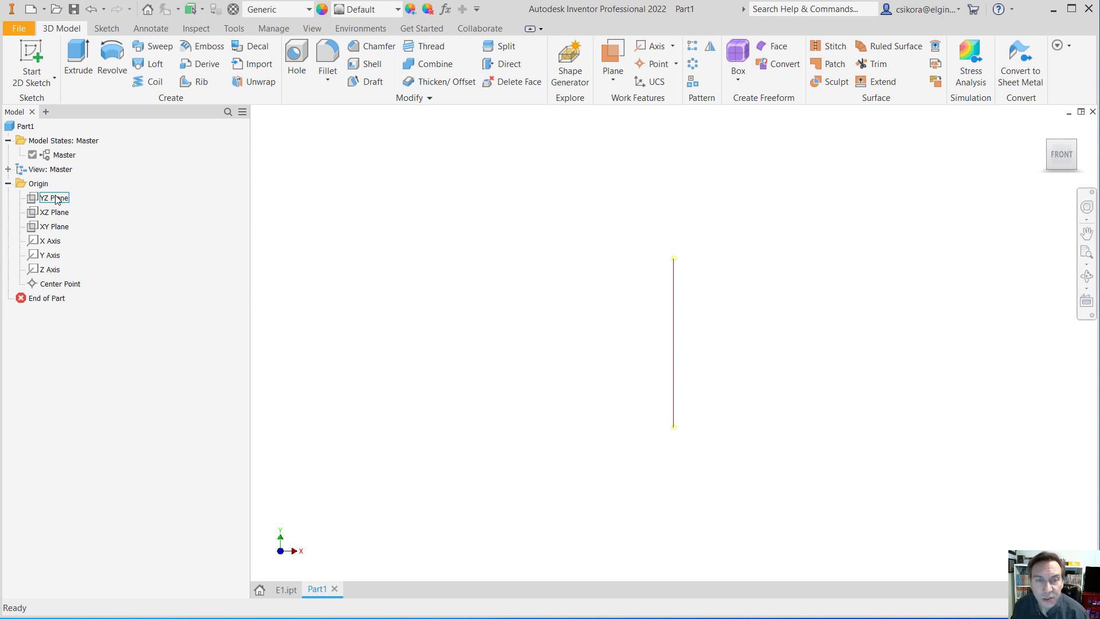
{"action": "left_click", "coordinate": [44, 287]}
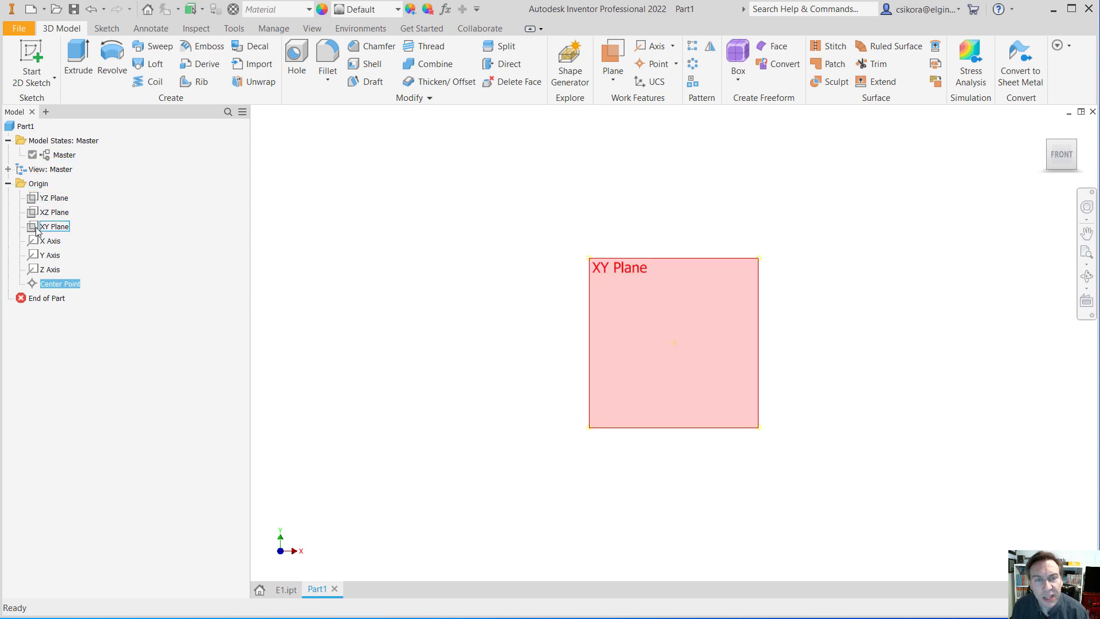
{"action": "left_click", "coordinate": [52, 78]}
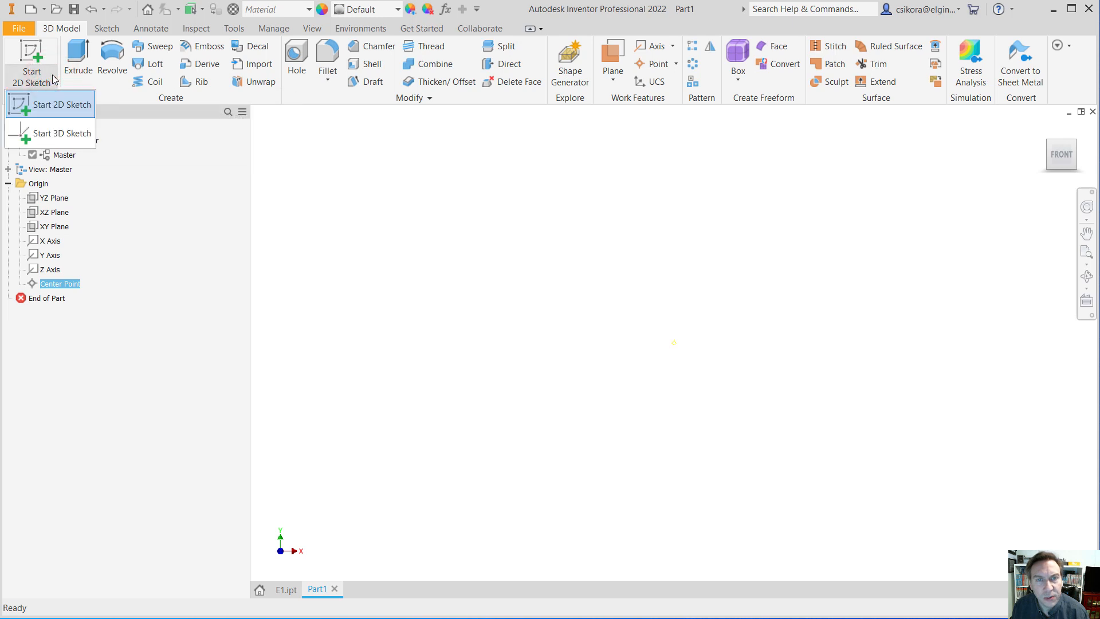
{"action": "left_click", "coordinate": [127, 113]}
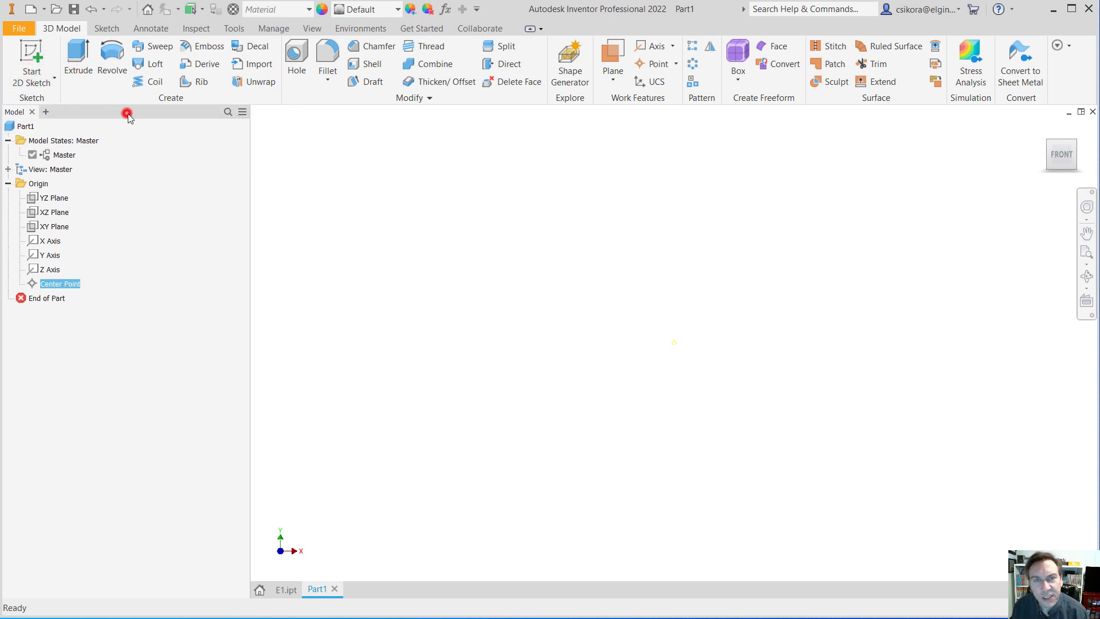
{"action": "left_click", "coordinate": [43, 228]}
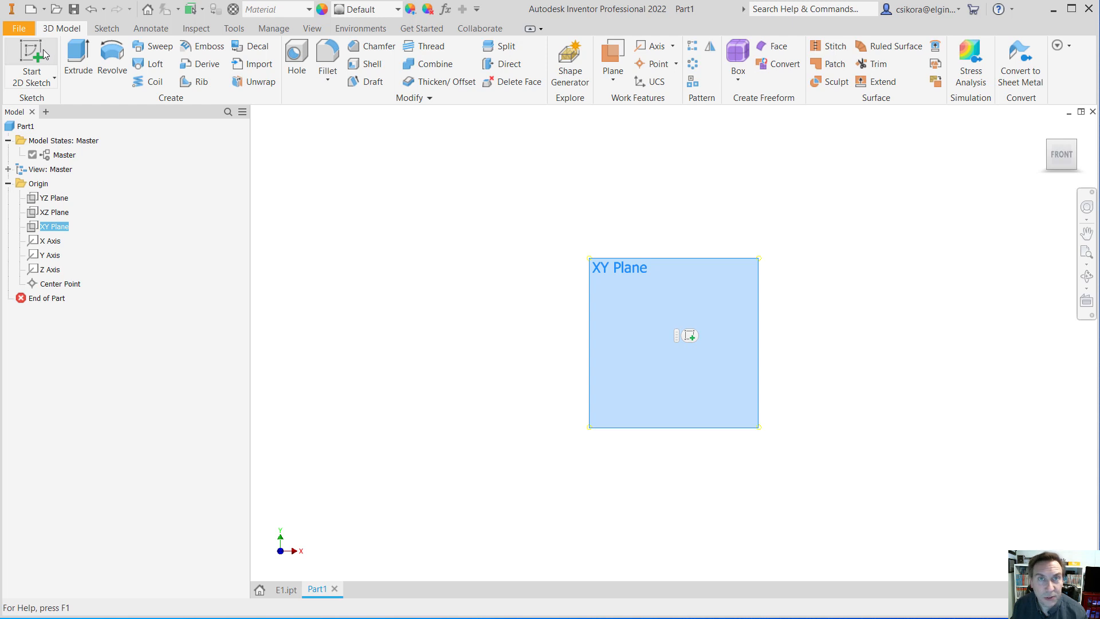
{"action": "left_click", "coordinate": [690, 336]}
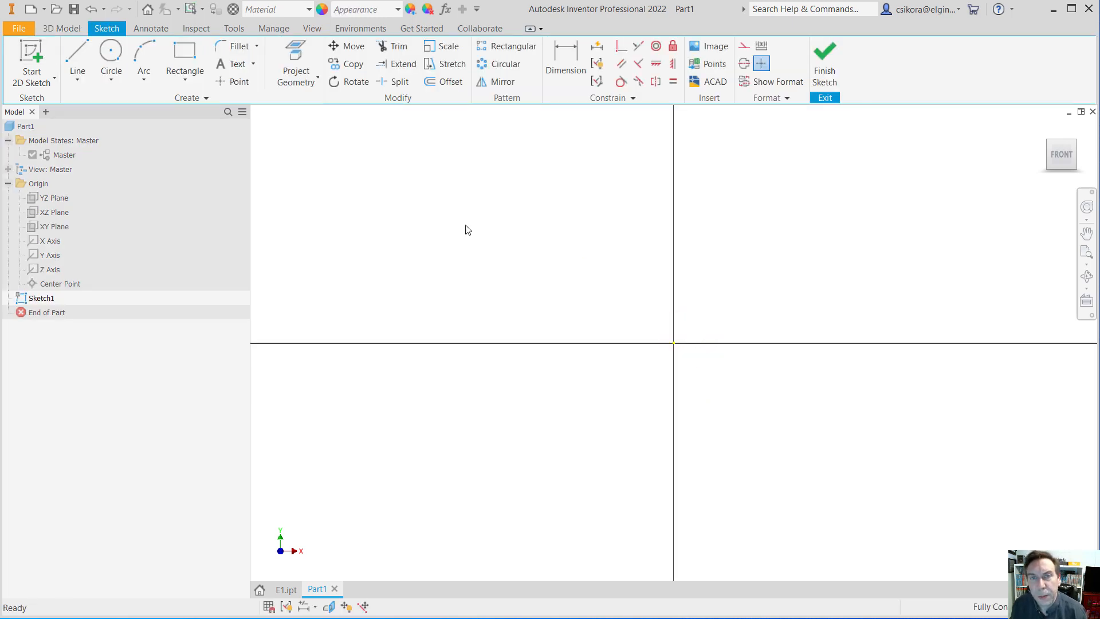
- Sketch a two-point rectangle from the origin, 3 in wide and 5 in high
{"action": "left_click", "coordinate": [185, 80]}
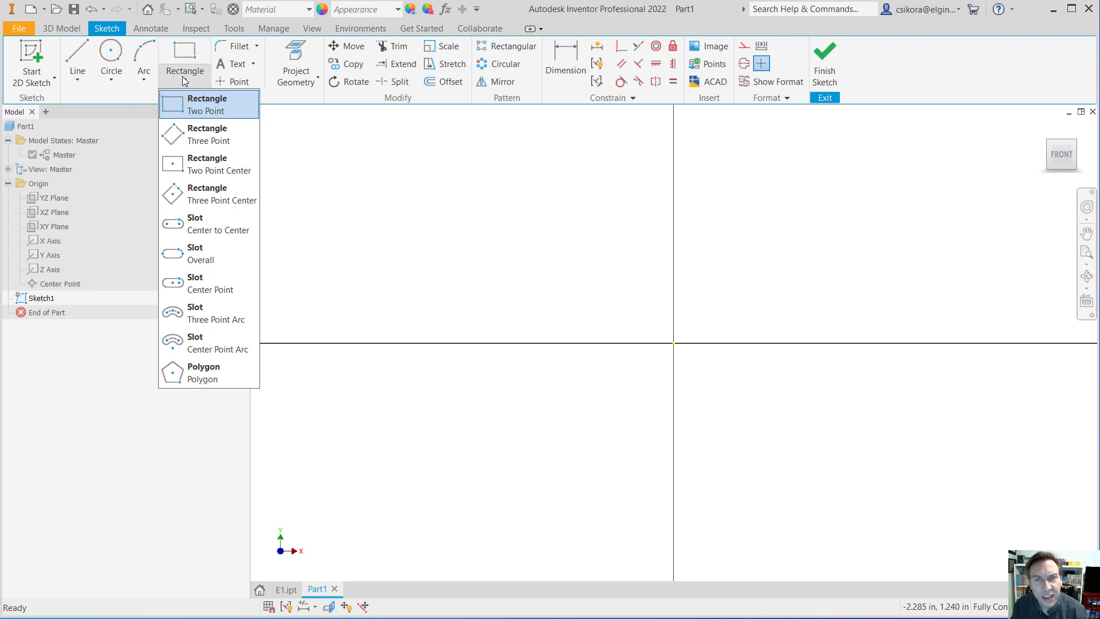
{"action": "left_click", "coordinate": [173, 109]}
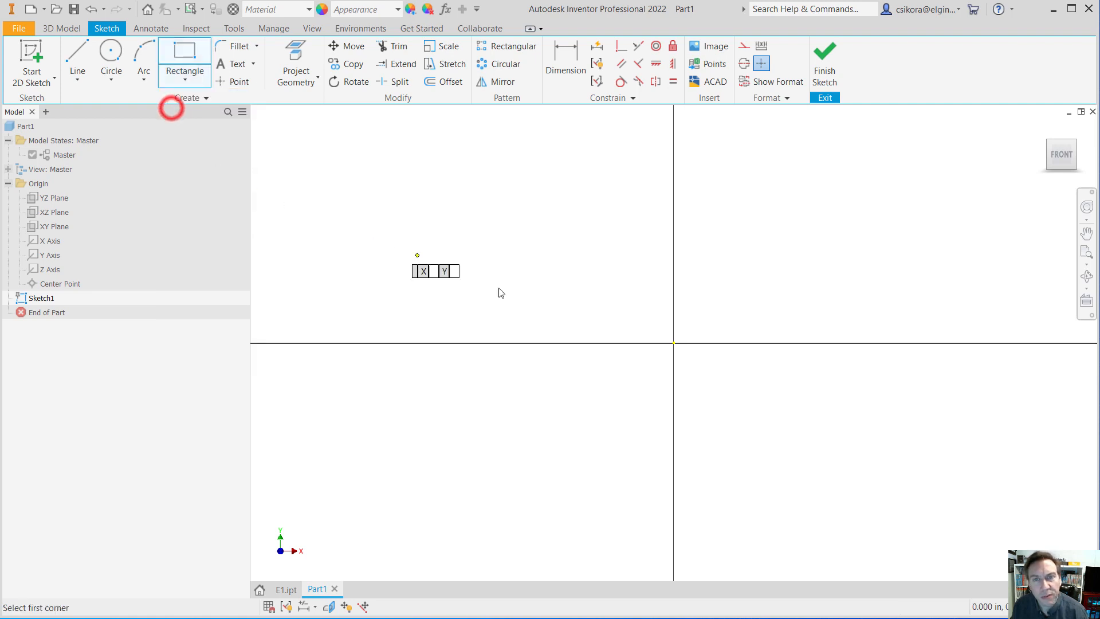
{"action": "left_click", "coordinate": [674, 343]}
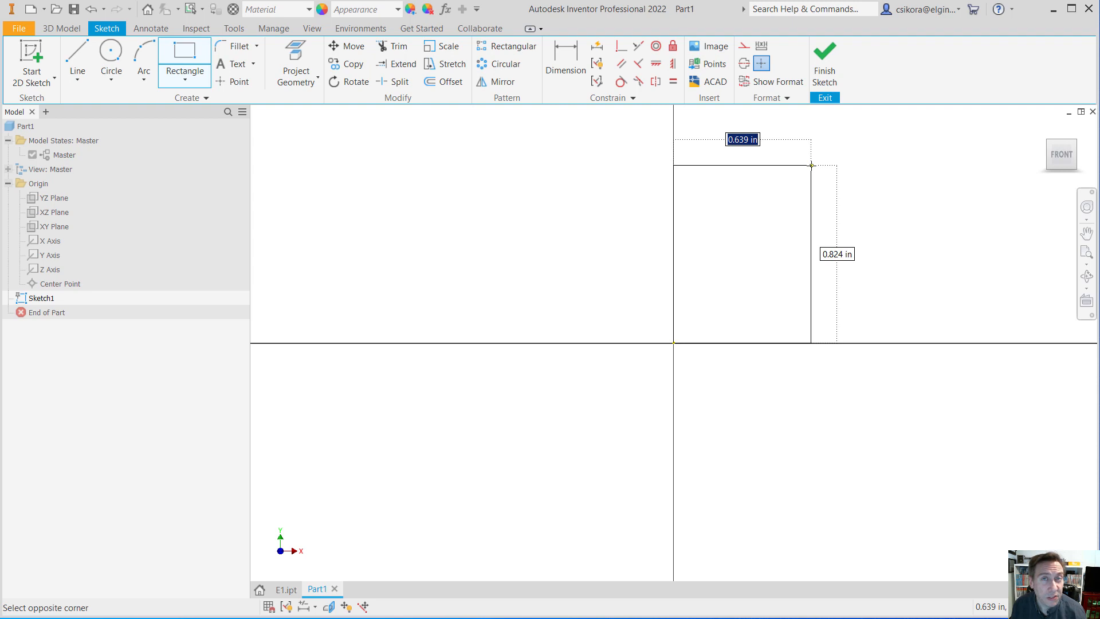
{"action": "type", "text": "3"}
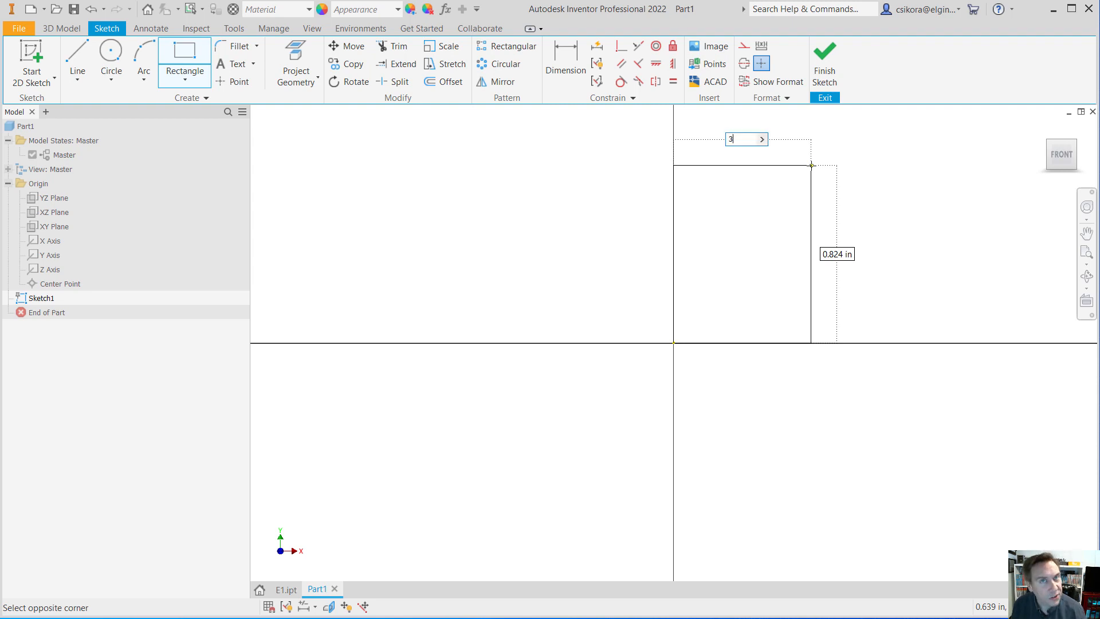
{"action": "key", "text": "Tab"}
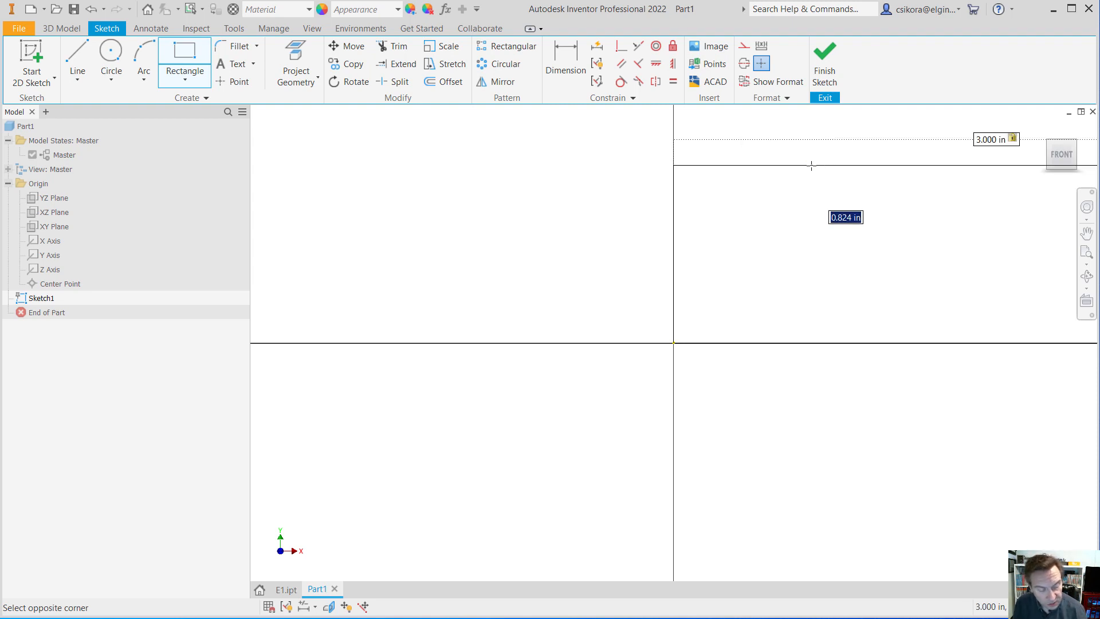
{"action": "type", "text": "5"}
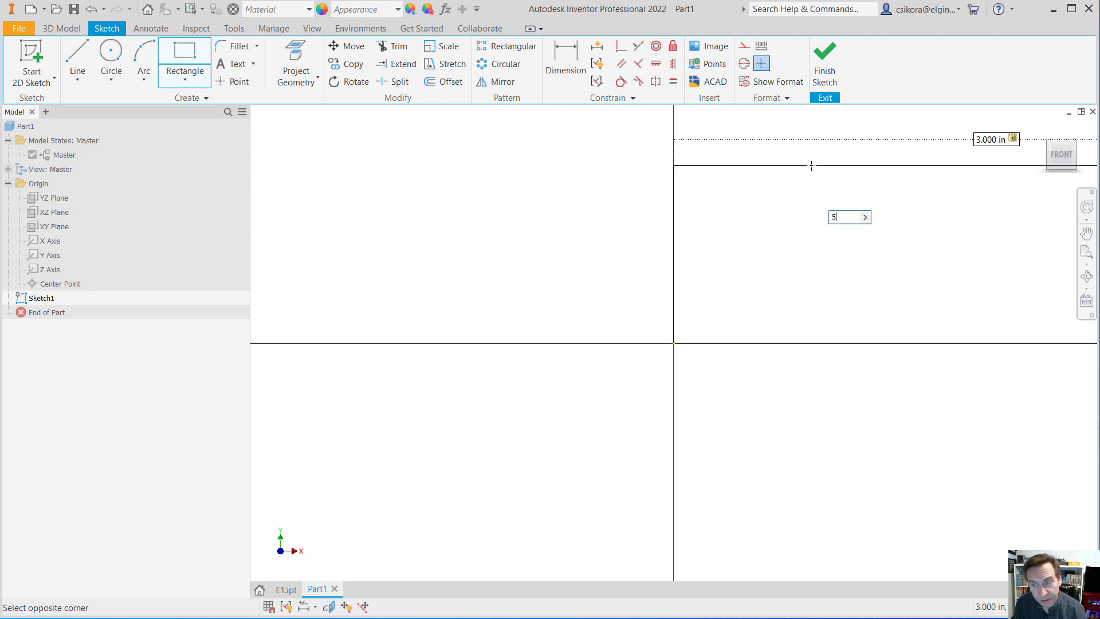
{"action": "key", "text": "Return"}
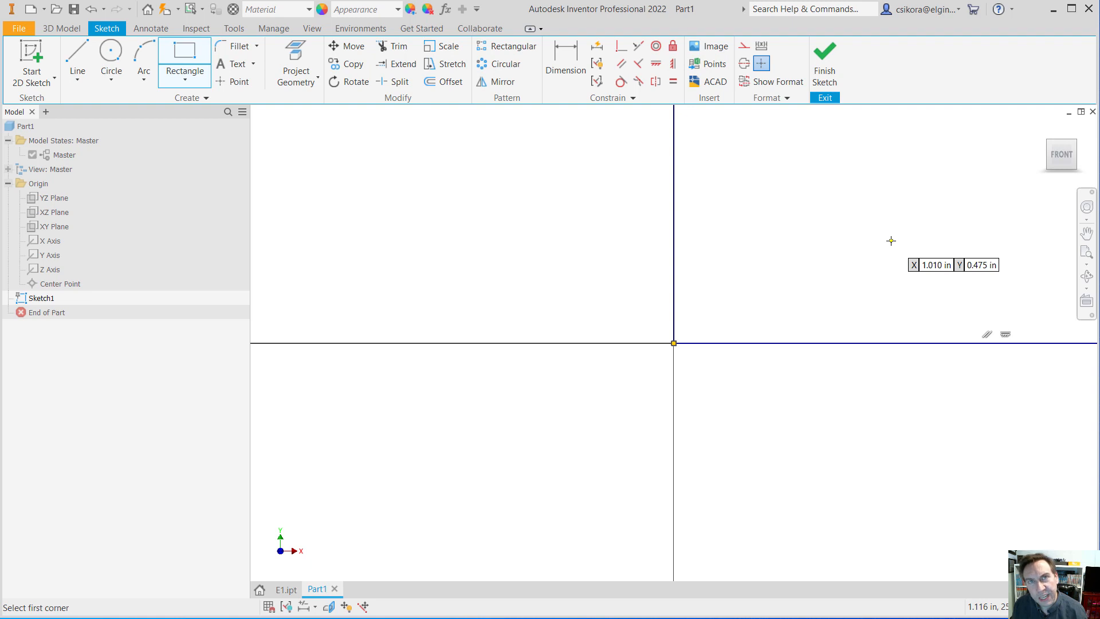
- End the Rectangle command and move the height dimension farther out from the rectangle's right edge
{"action": "left_click", "coordinate": [1066, 160]}
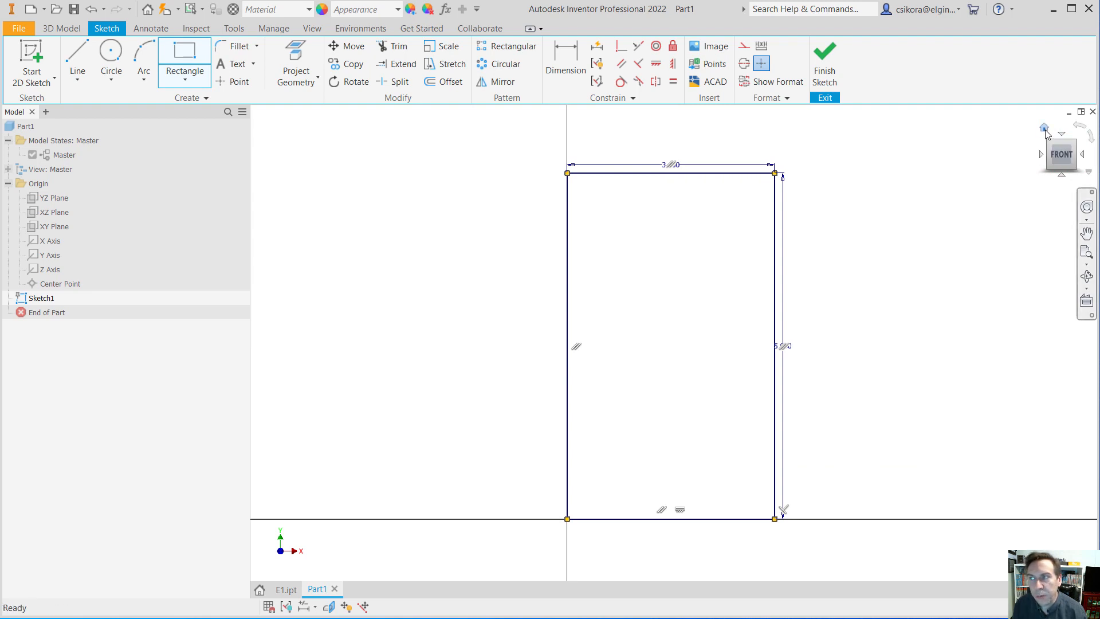
{"action": "left_click", "coordinate": [1045, 130]}
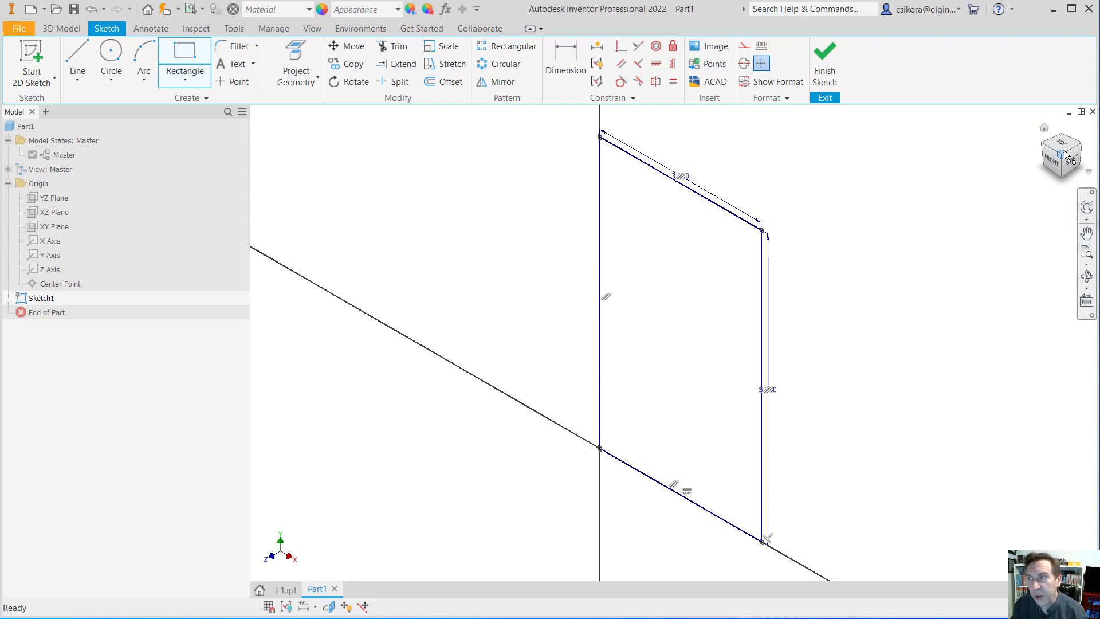
{"action": "left_click_drag", "start_coordinate": [1061, 166], "coordinate": [1062, 166]}
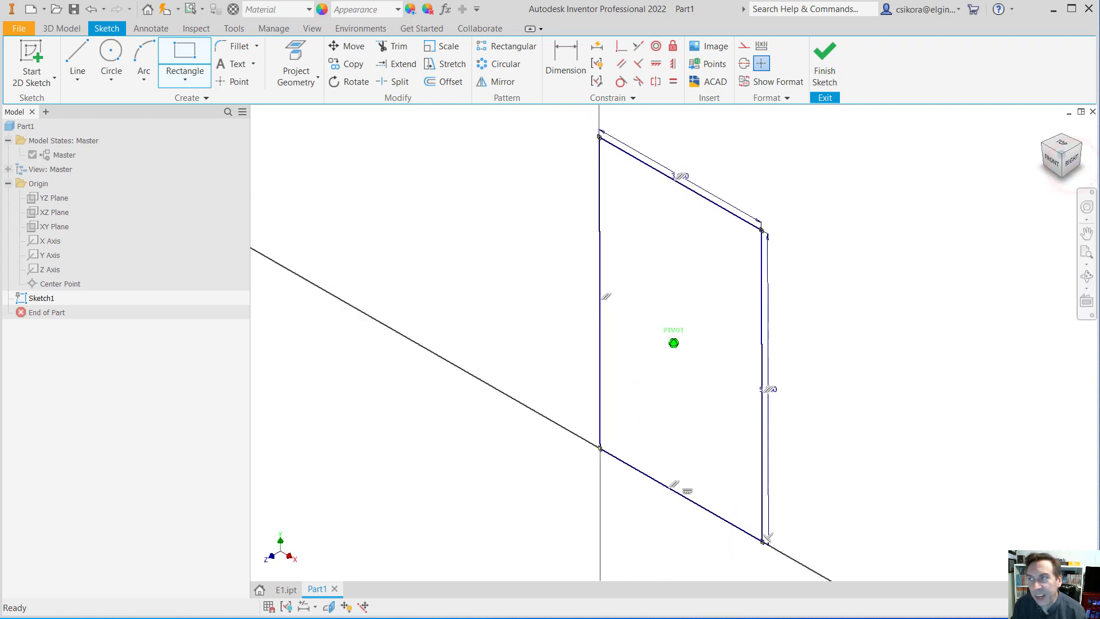
{"action": "left_click", "coordinate": [1052, 163]}
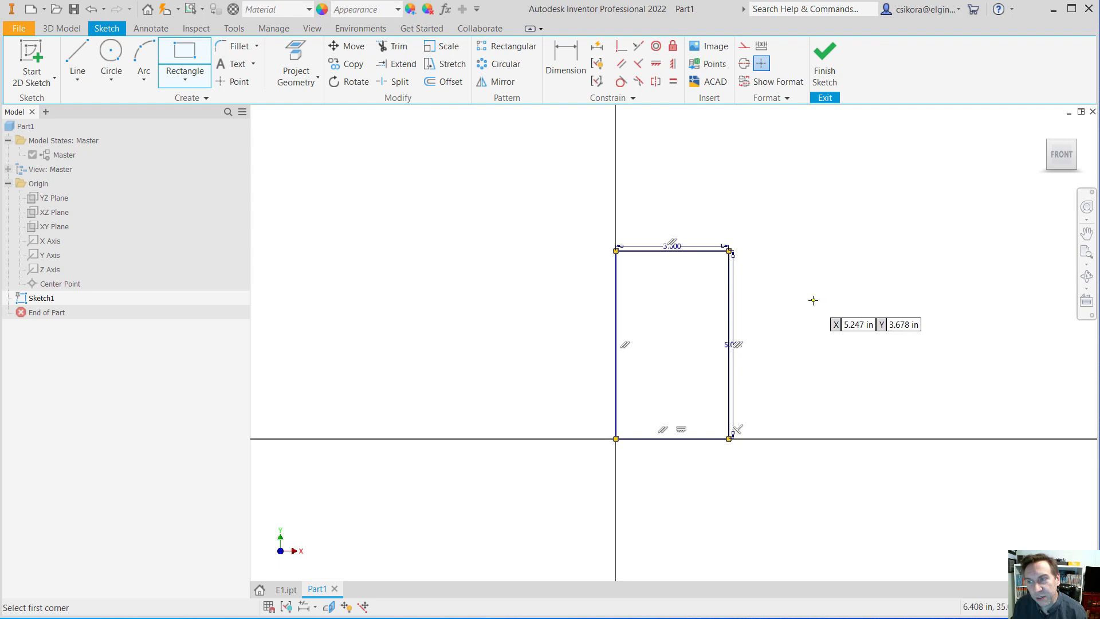
{"action": "scroll", "coordinate": [813, 300], "scroll_direction": "down", "scroll_amount": 1}
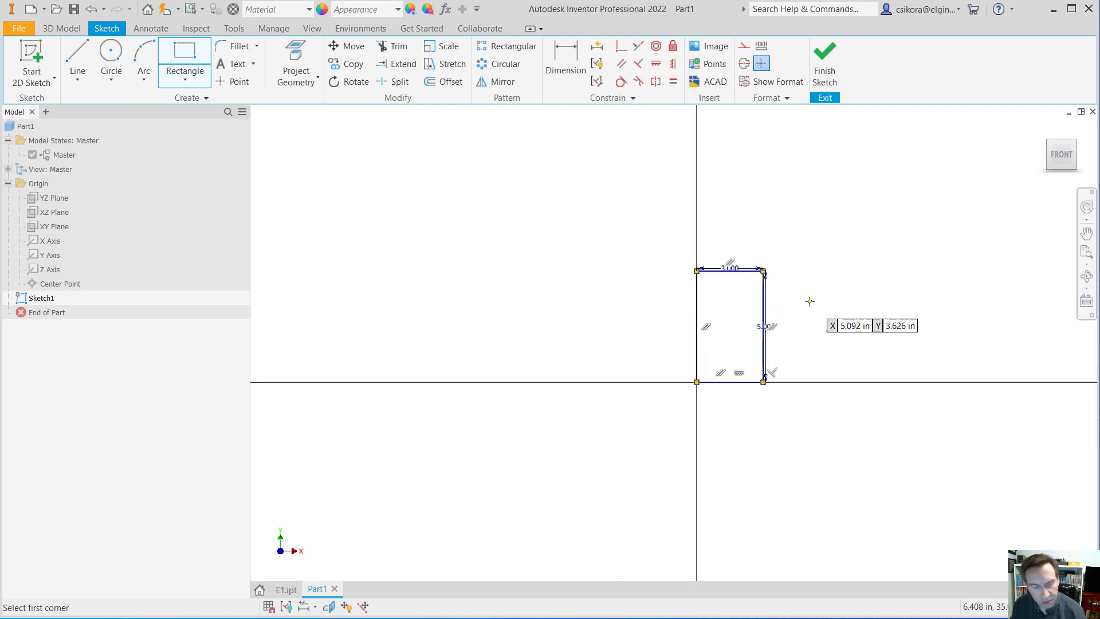
{"action": "scroll", "coordinate": [810, 301], "scroll_direction": "up", "scroll_amount": 2}
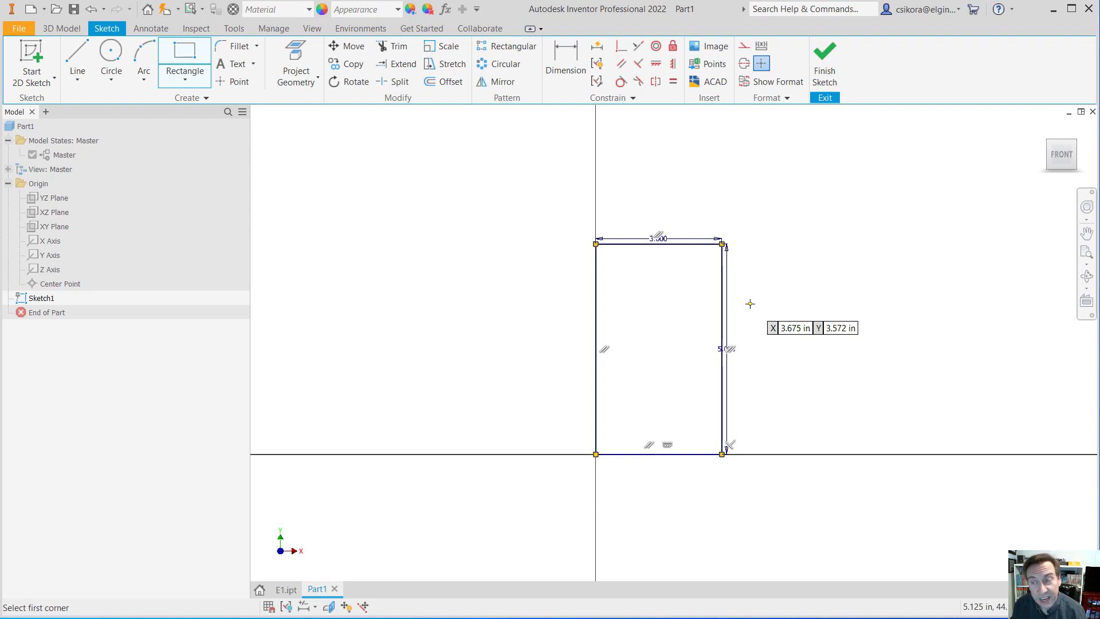
{"action": "scroll", "coordinate": [750, 303], "scroll_direction": "down", "scroll_amount": 2}
{"action": "scroll", "coordinate": [750, 304], "scroll_direction": "up", "scroll_amount": 3}
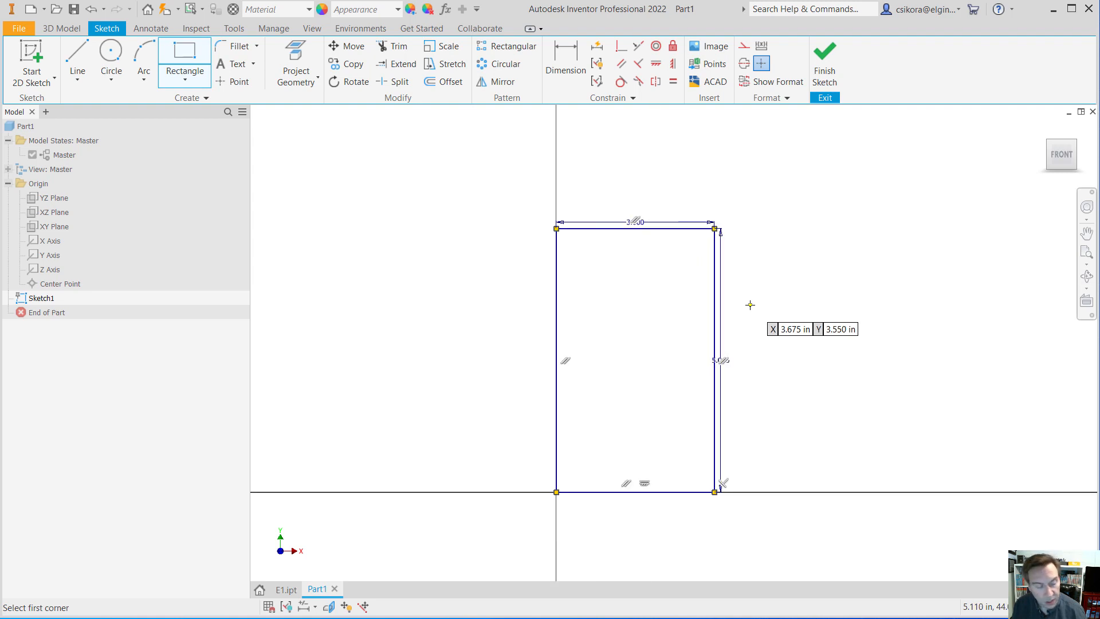
{"action": "key", "text": "Escape"}
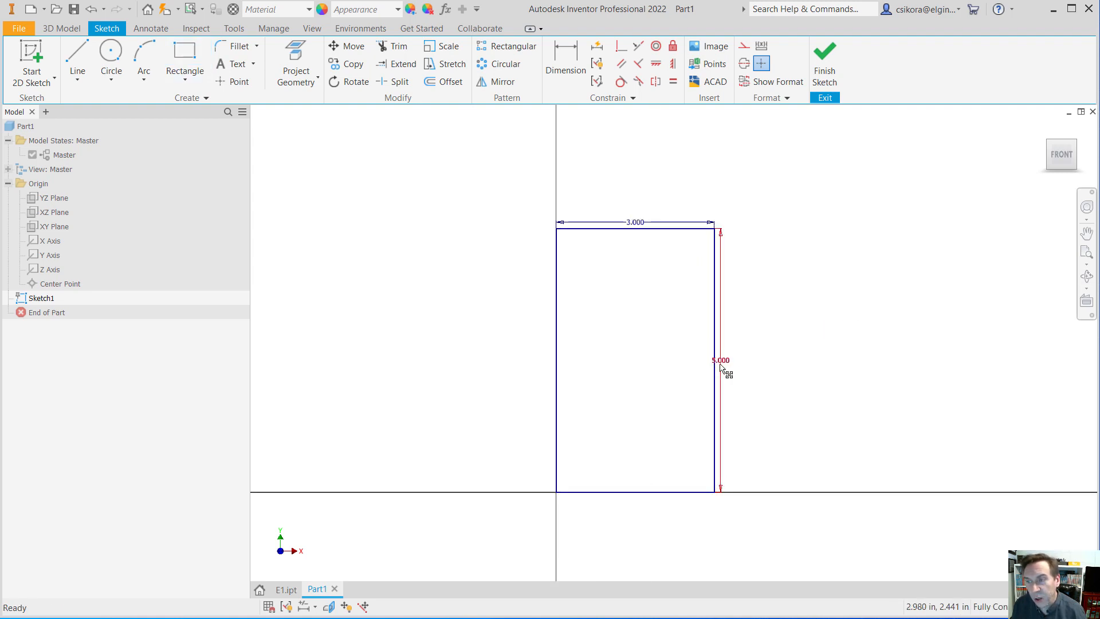
{"action": "left_click_drag", "start_coordinate": [722, 361], "coordinate": [757, 370]}
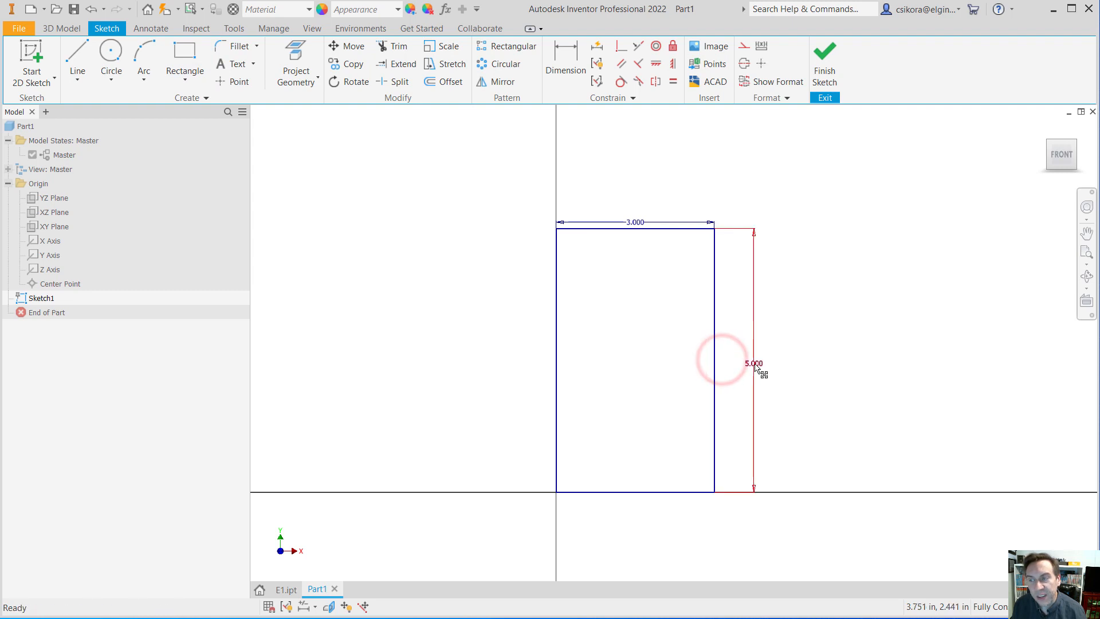
- Set the rectangle's height dimension to 4 in and restore it to 5 in
{"action": "double_click", "coordinate": [753, 364]}
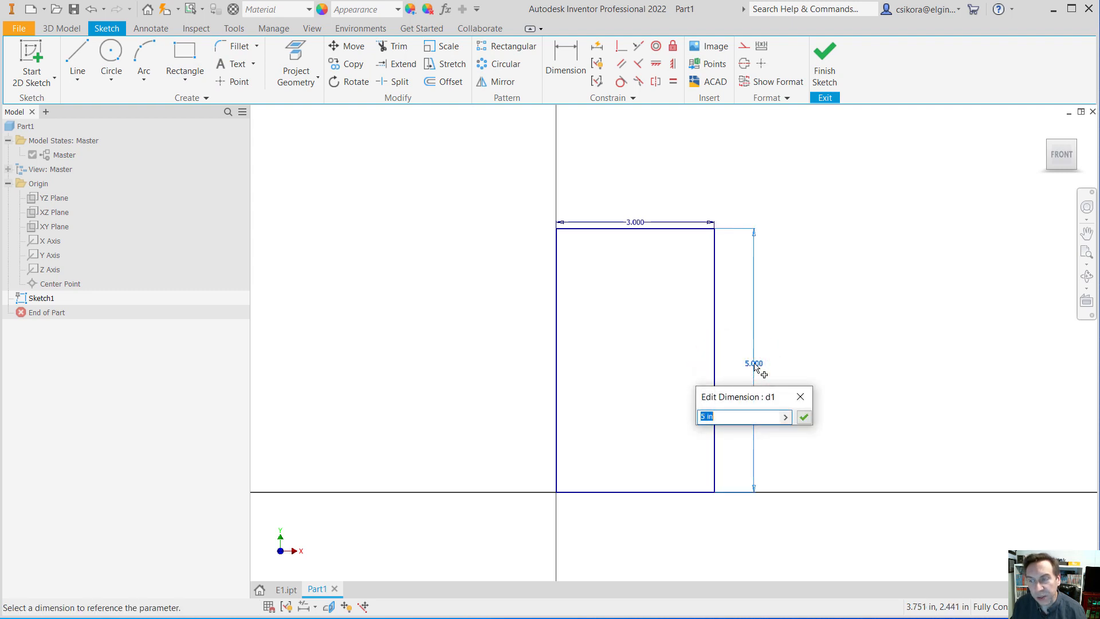
{"action": "type", "text": "4"}
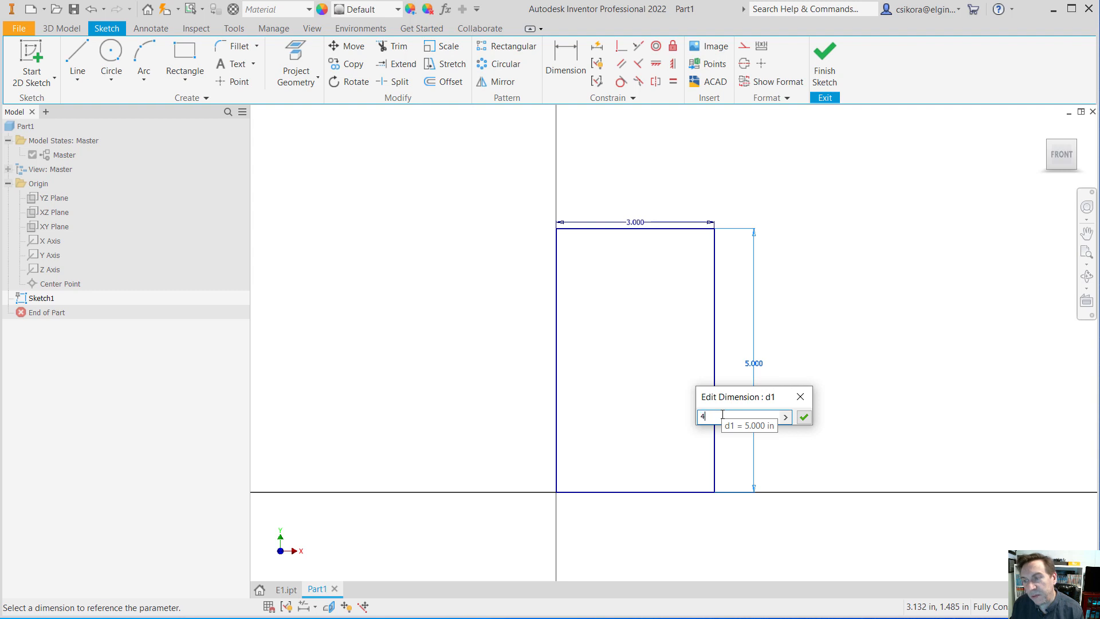
{"action": "key", "text": "Return"}
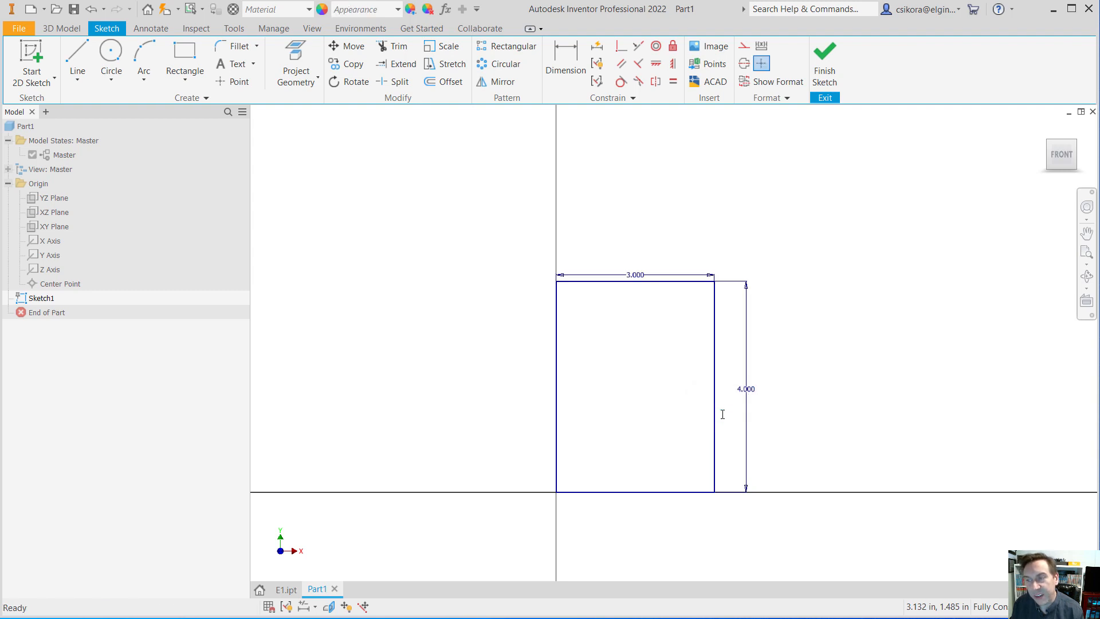
{"action": "left_click", "coordinate": [744, 391]}
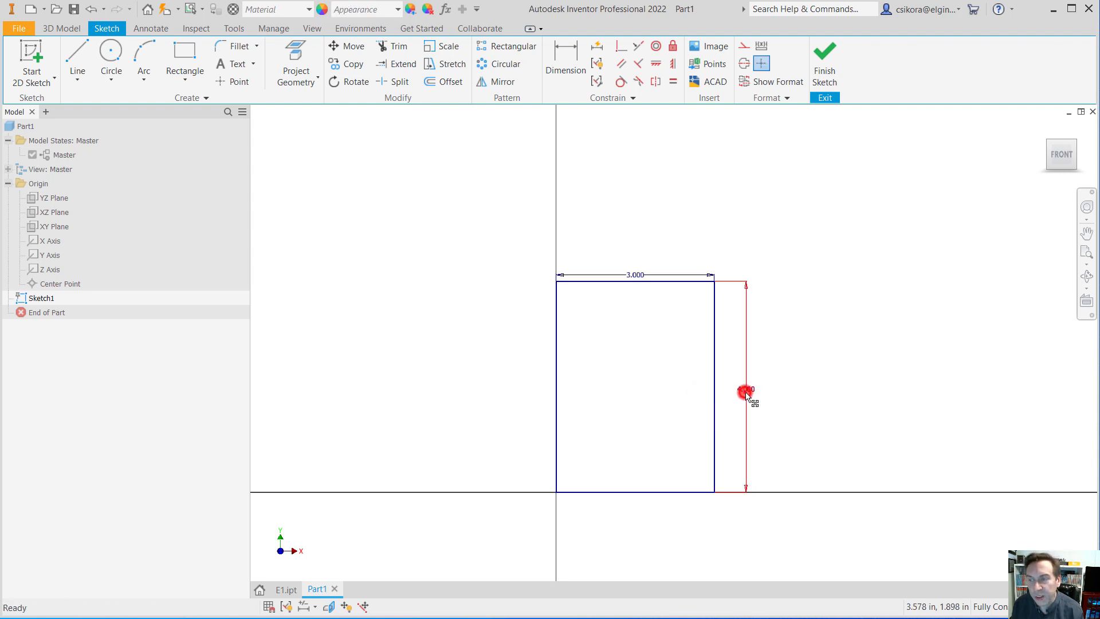
{"action": "double_click", "coordinate": [744, 390]}
{"action": "type", "text": "5"}
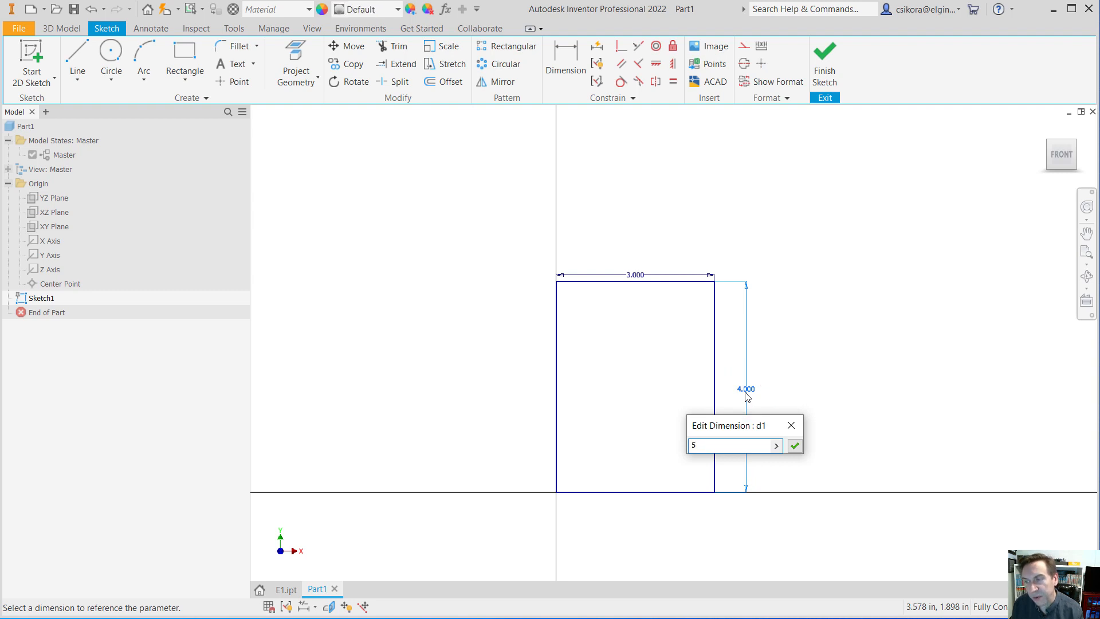
{"action": "key", "text": "Return"}
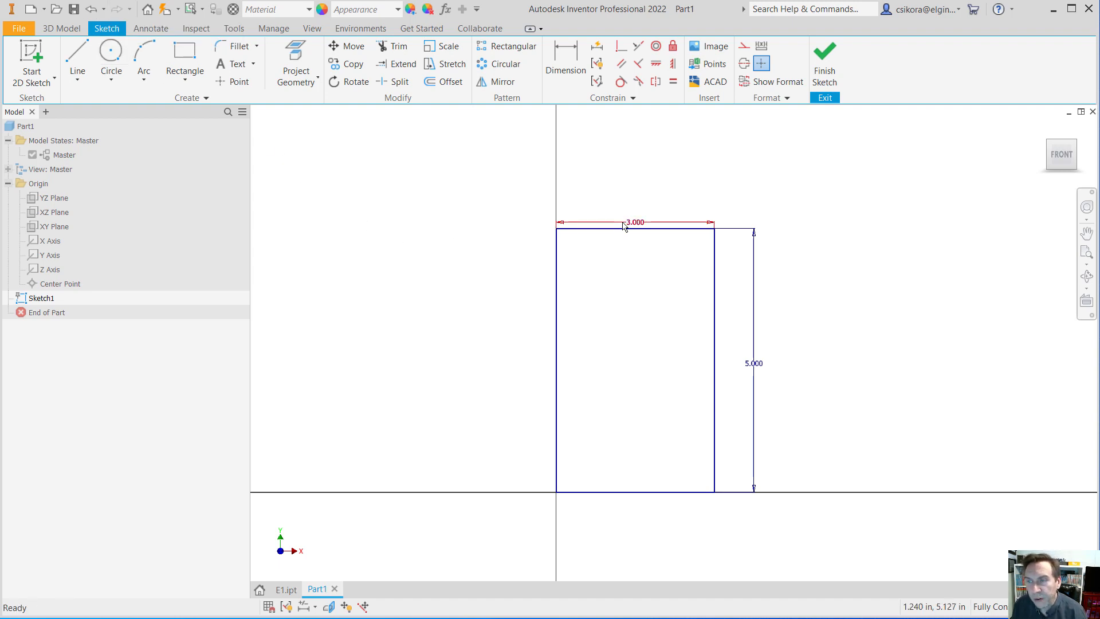
- Move the width dimension farther above the rectangle's top edge
{"action": "left_click_drag", "start_coordinate": [633, 224], "coordinate": [638, 219]}
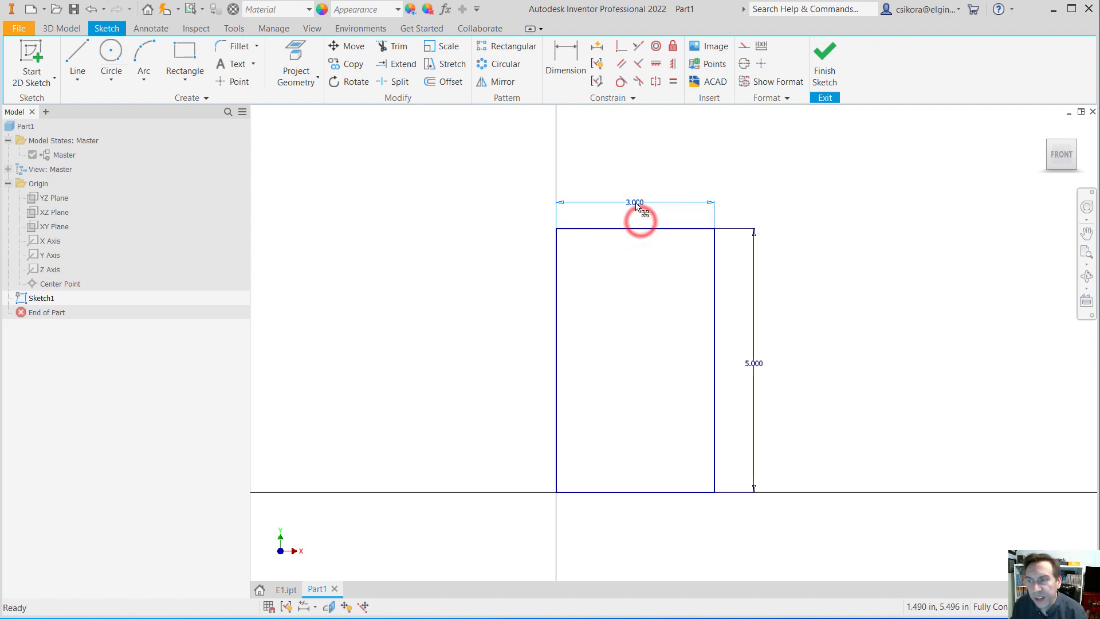
{"action": "left_click", "coordinate": [496, 282]}
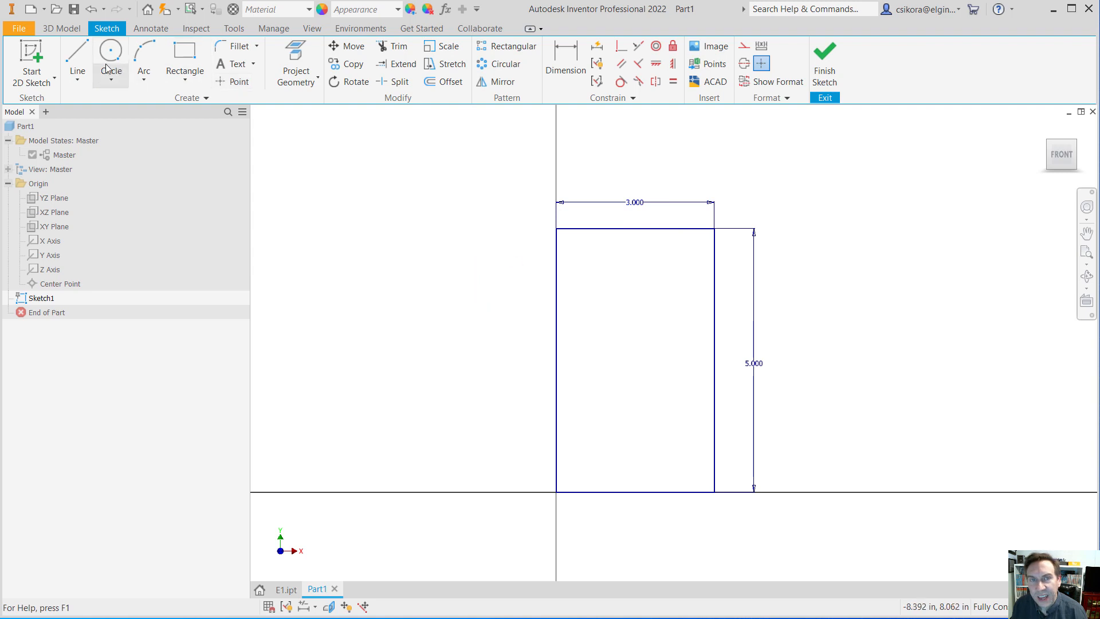
- Extrude the 3 by 5 in rectangle profile forward by 0.5 in in the default direction to form the base plate
{"action": "left_click", "coordinate": [56, 29]}
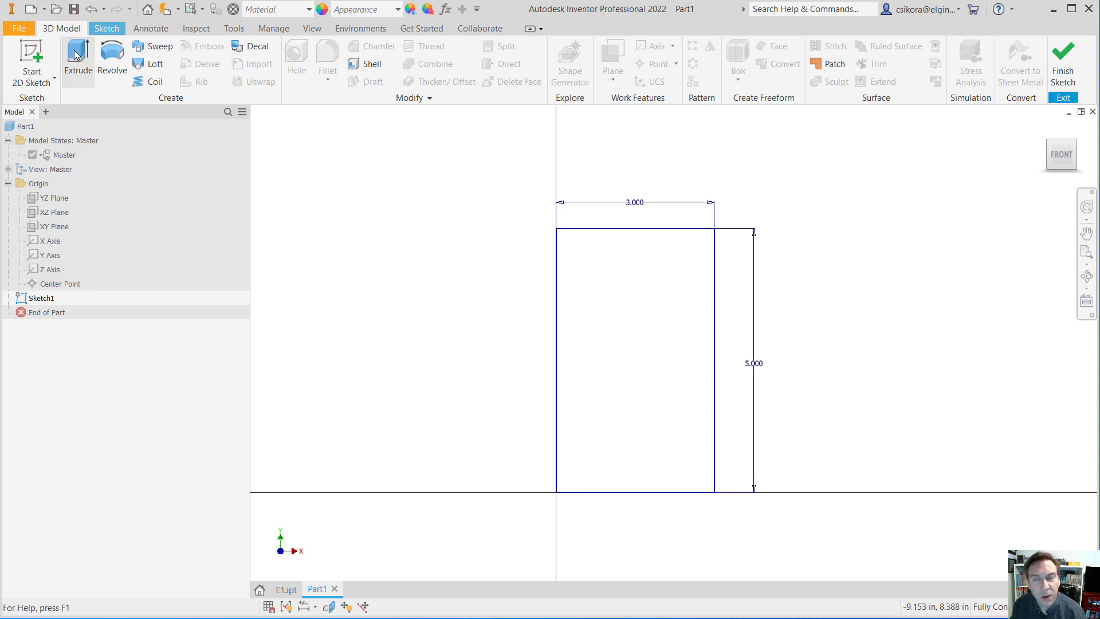
{"action": "left_click", "coordinate": [73, 50]}
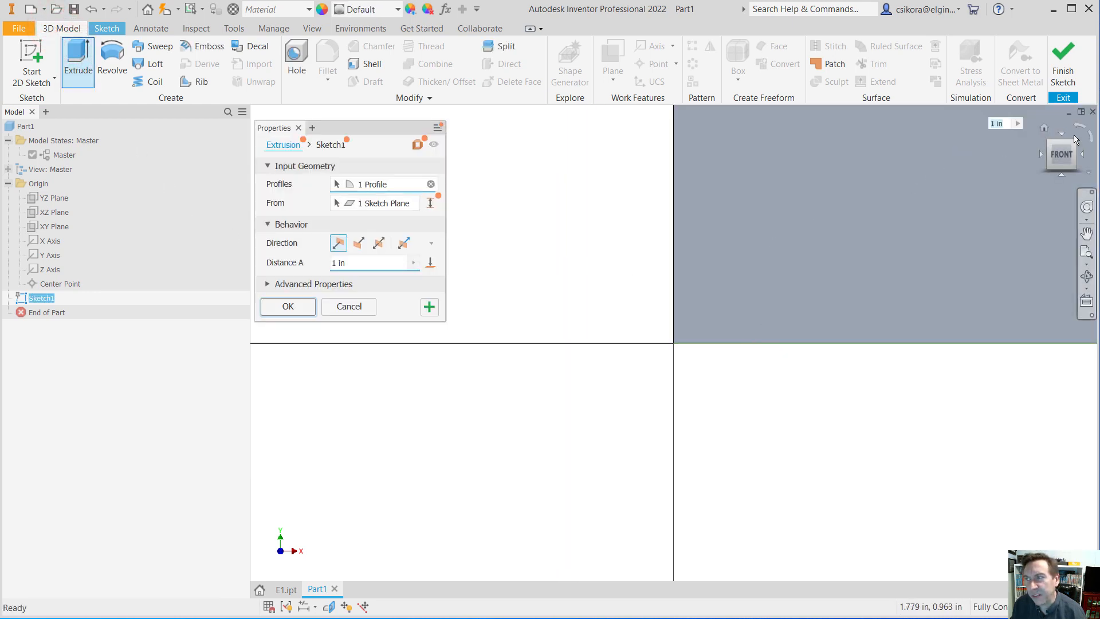
{"action": "left_click", "coordinate": [1044, 129]}
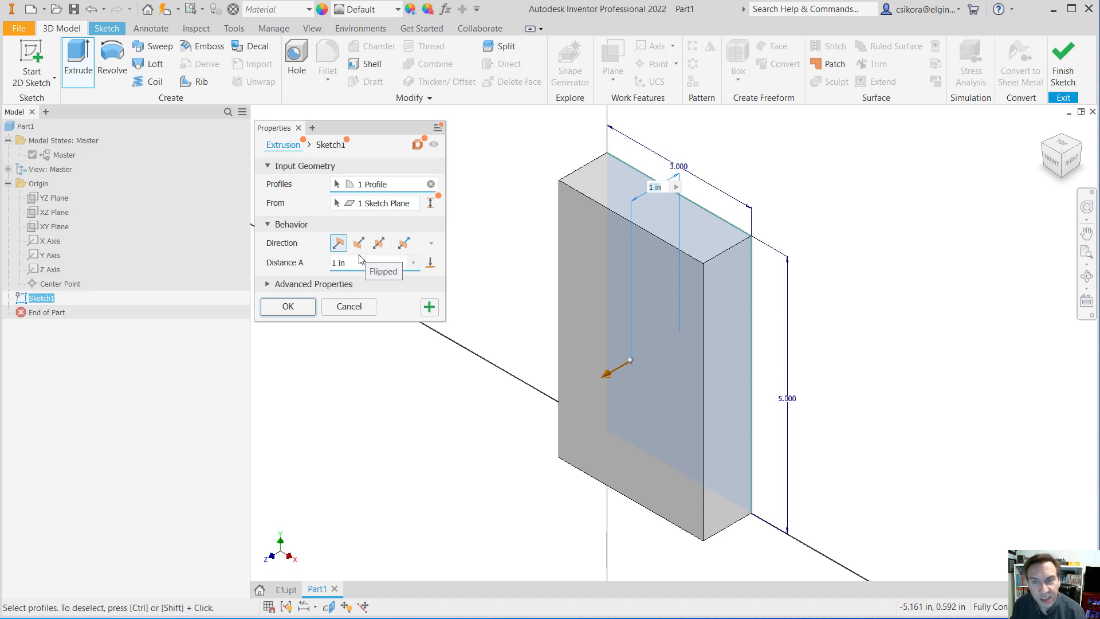
{"action": "left_click", "coordinate": [337, 263]}
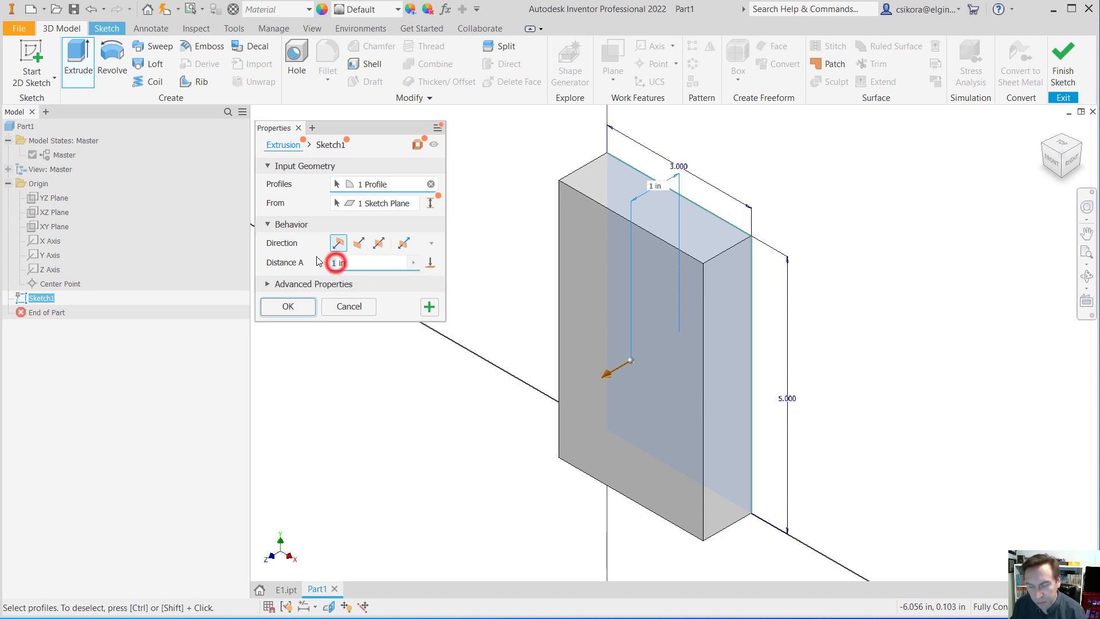
{"action": "key", "text": "BackSpace"}
{"action": "type", "text": ".5"}
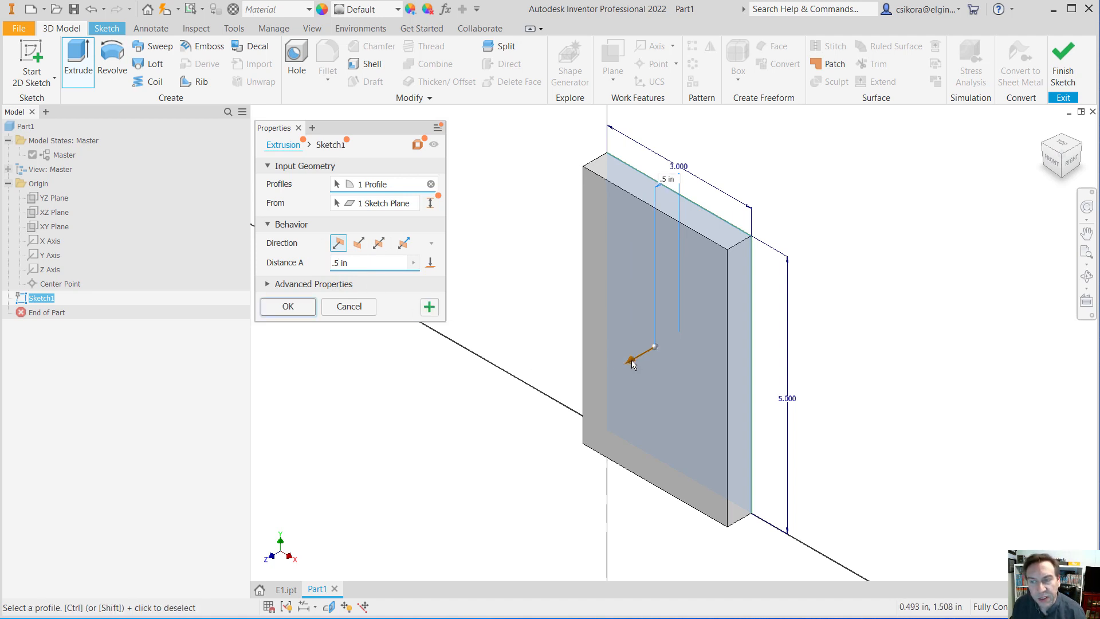
{"action": "mouse_move", "coordinate": [632, 360]}
{"action": "left_mouse_down"}
{"action": "mouse_move", "coordinate": [564, 396]}
{"action": "mouse_move", "coordinate": [629, 364]}
{"action": "left_mouse_up"}
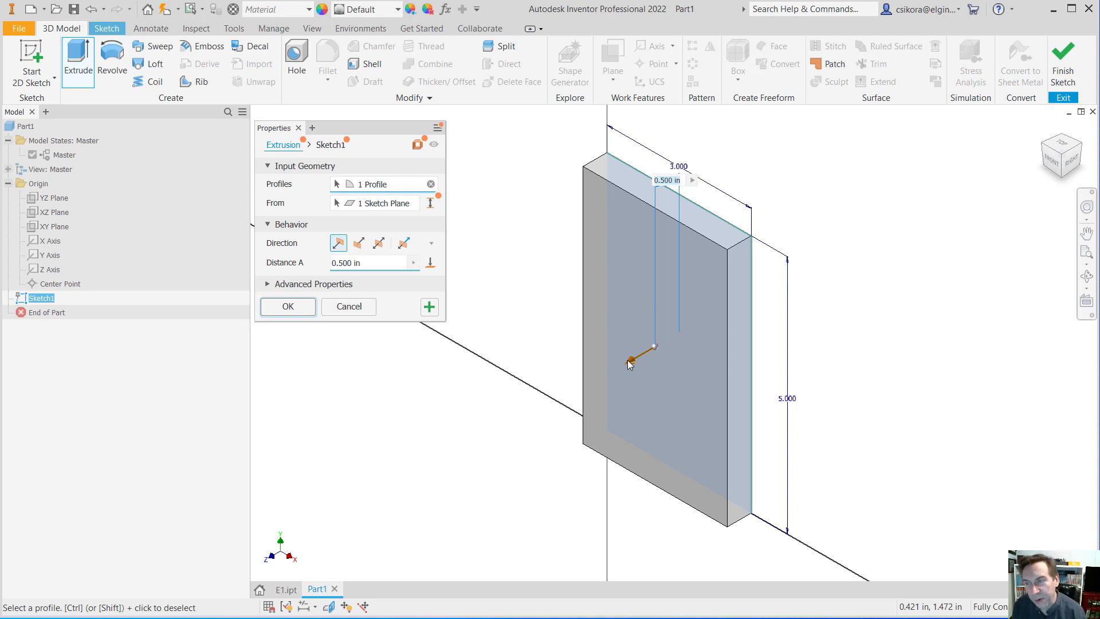
{"action": "left_click", "coordinate": [282, 308]}
- Start a sketch on the plate's front face and draw a full-width rectangle from the origin, about 1.74 in high
{"action": "left_click", "coordinate": [639, 407]}
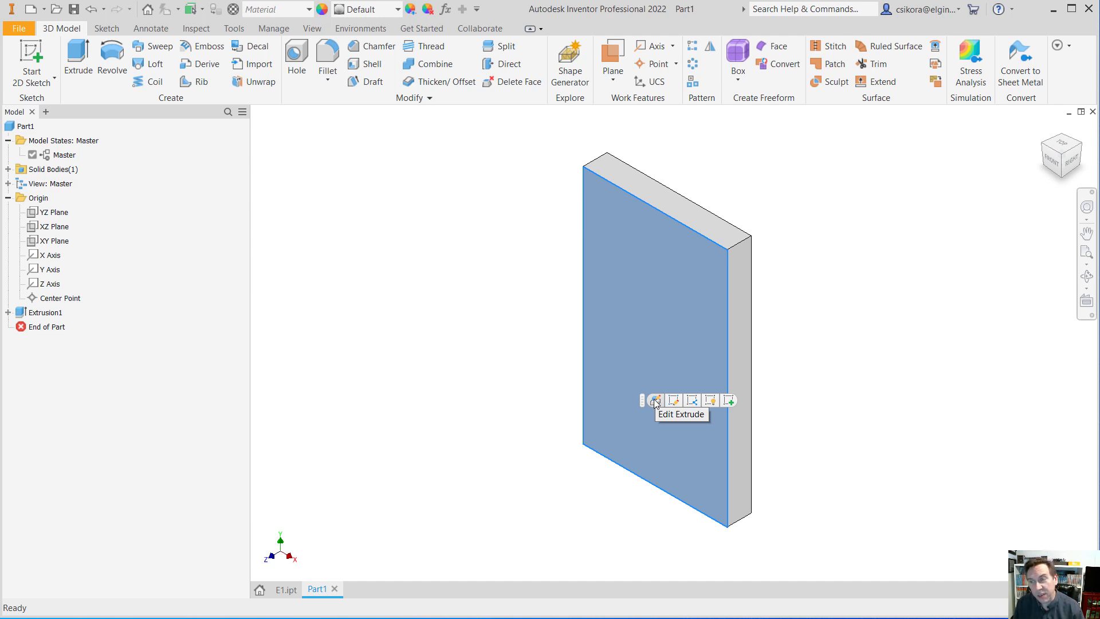
{"action": "left_click", "coordinate": [732, 401]}
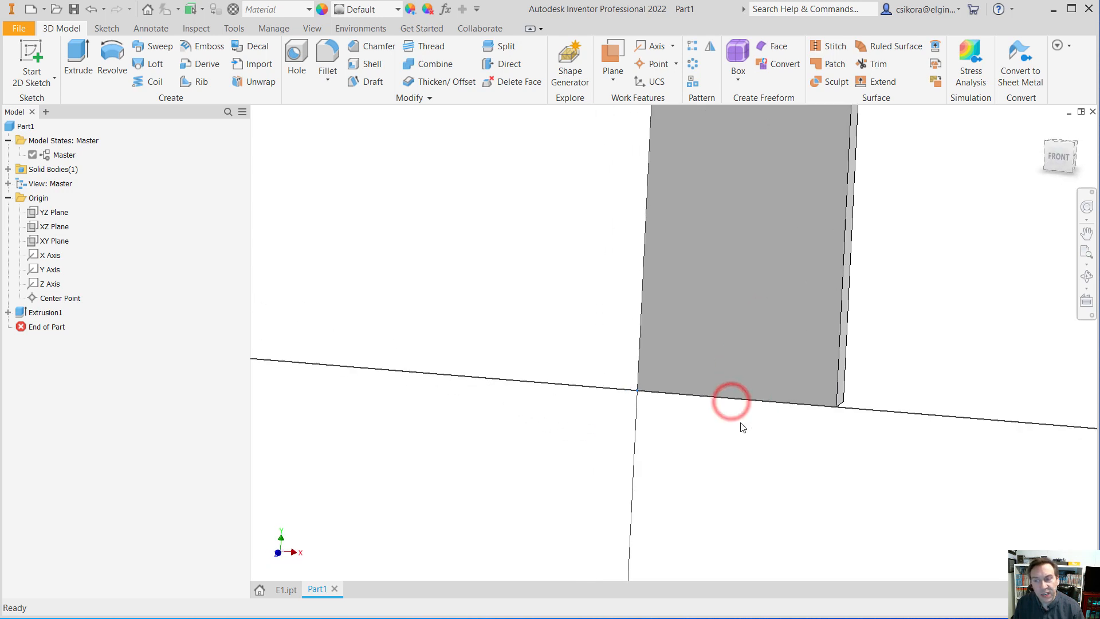
{"action": "left_click", "coordinate": [1055, 156]}
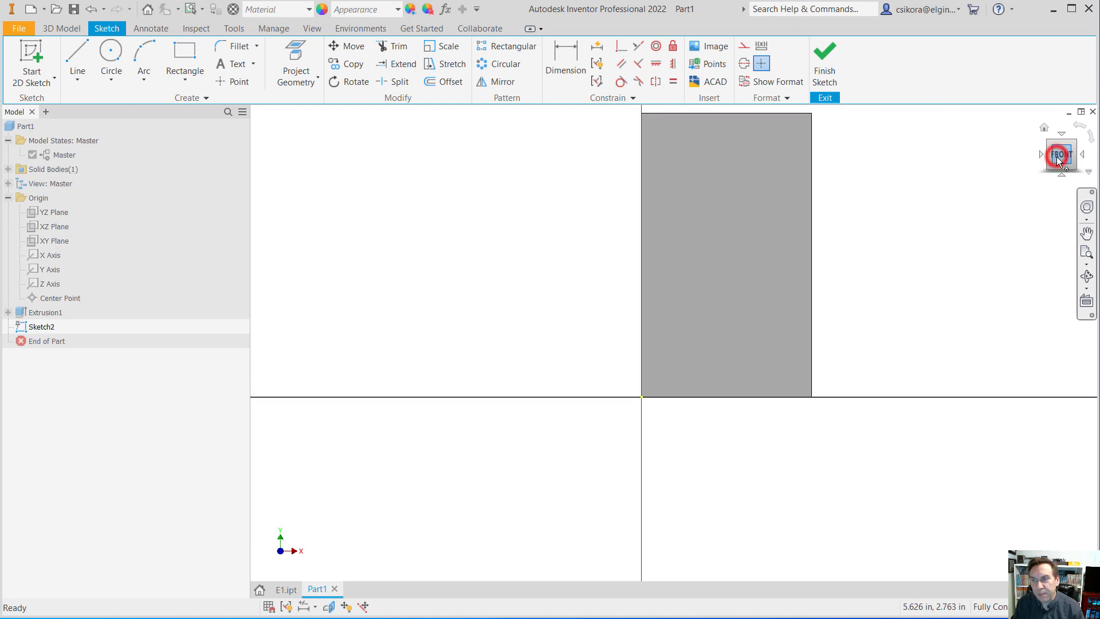
{"action": "left_click", "coordinate": [184, 53]}
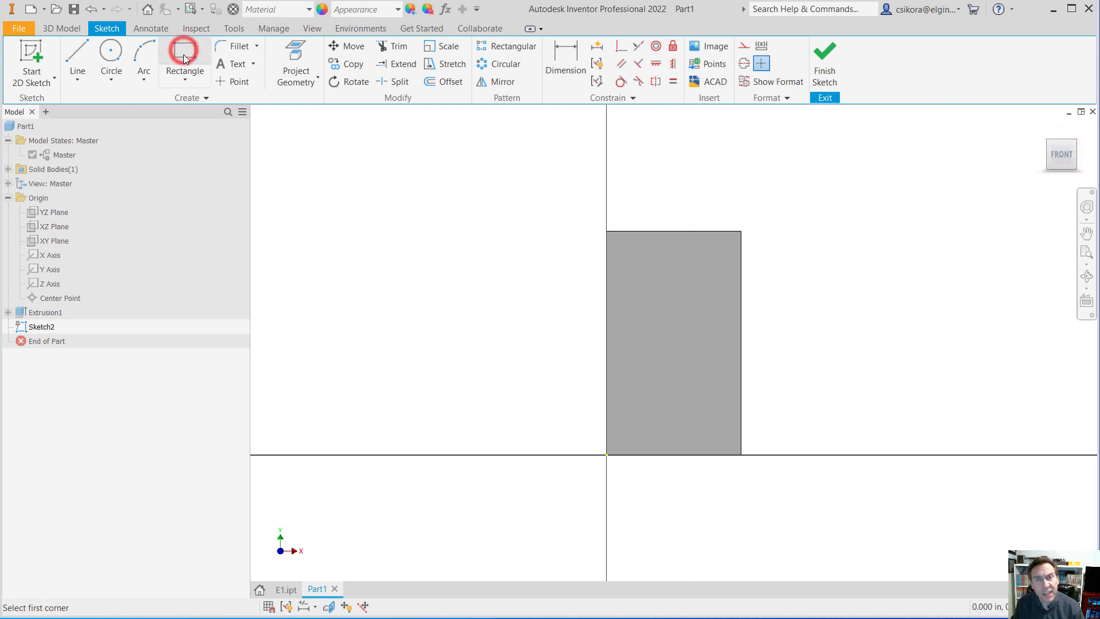
{"action": "left_click", "coordinate": [607, 454]}
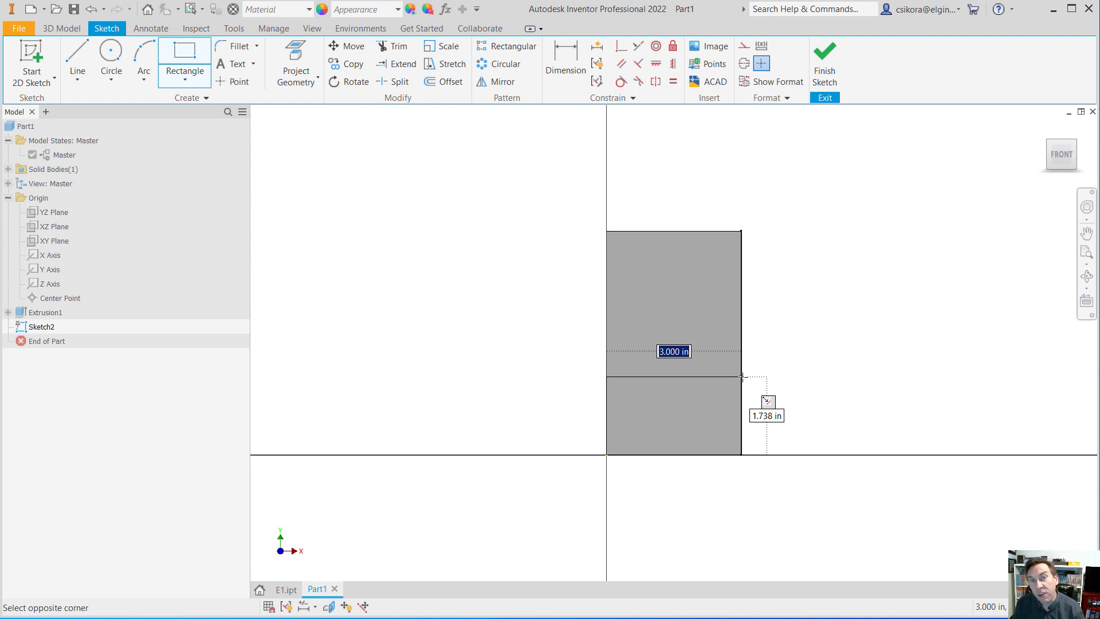
{"action": "left_click", "coordinate": [741, 377]}
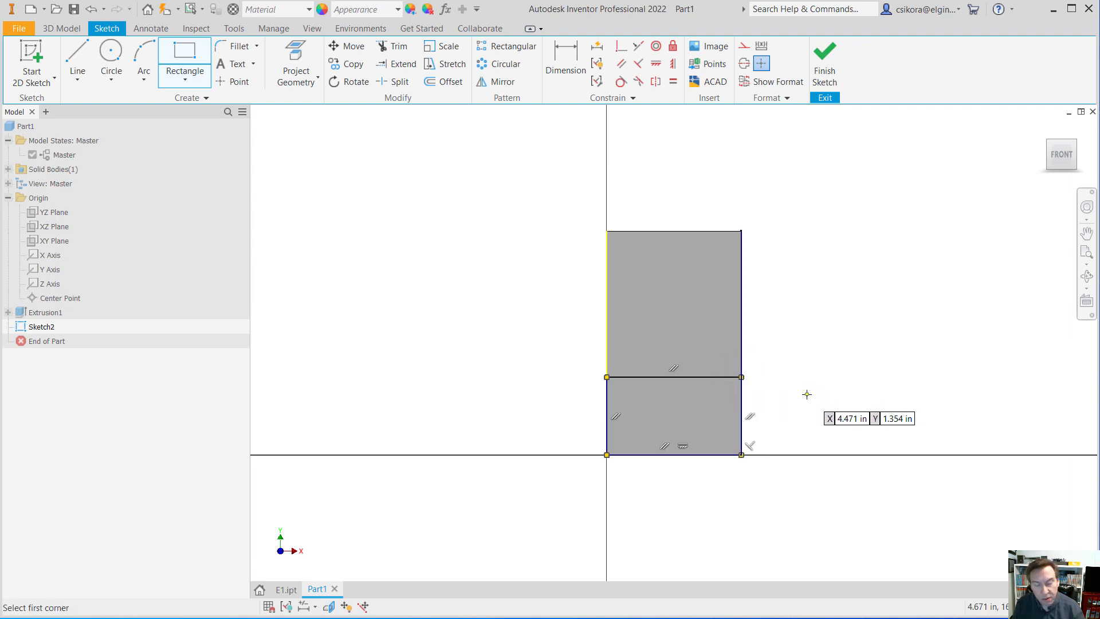
{"action": "key", "text": "Escape"}
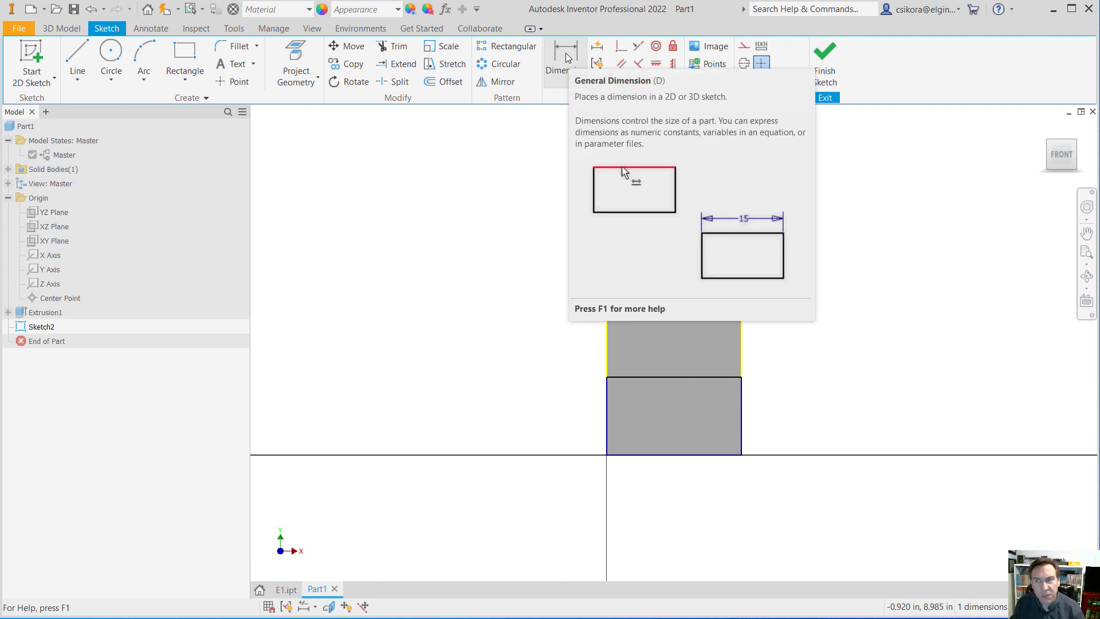
- Dimension the distance between the rectangle's top and bottom edges as 1.5 in
{"action": "left_click", "coordinate": [566, 58]}
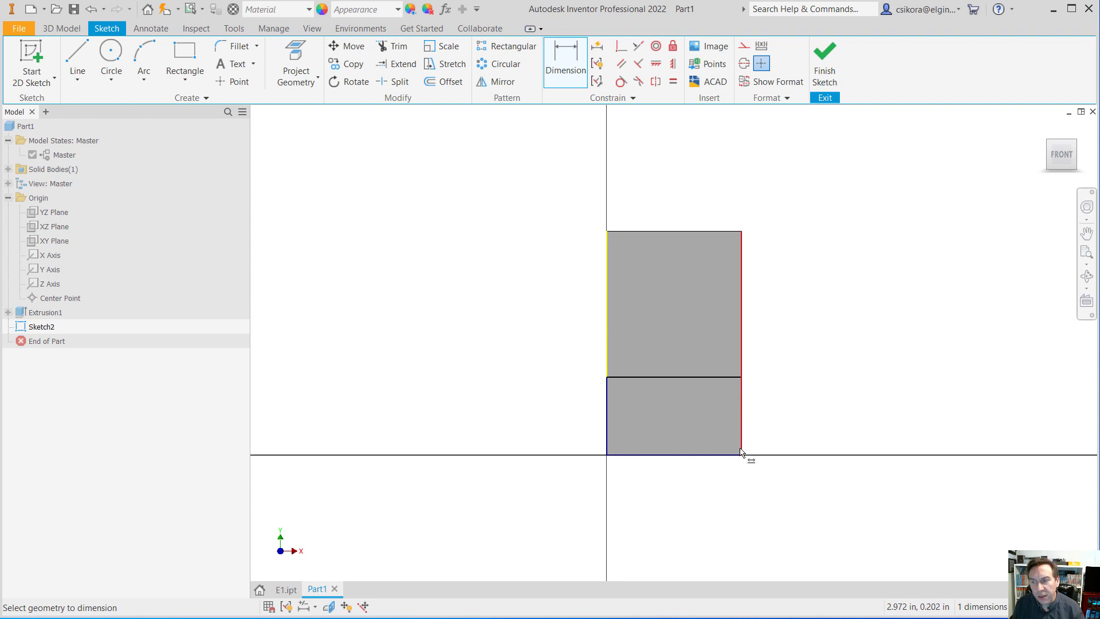
{"action": "left_click", "coordinate": [725, 377]}
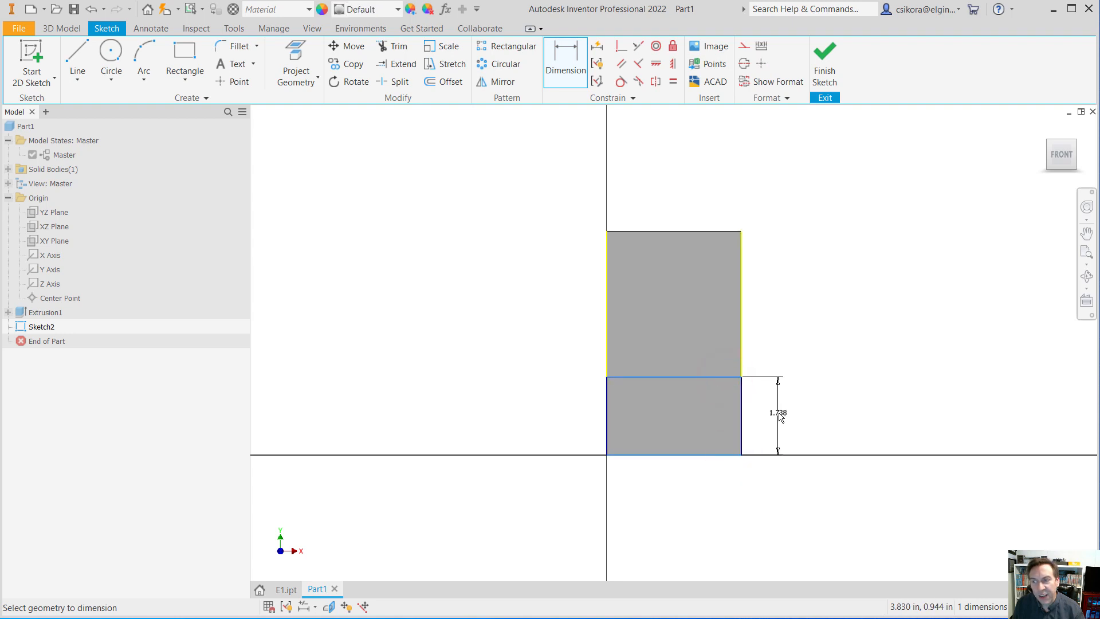
{"action": "left_click", "coordinate": [780, 416]}
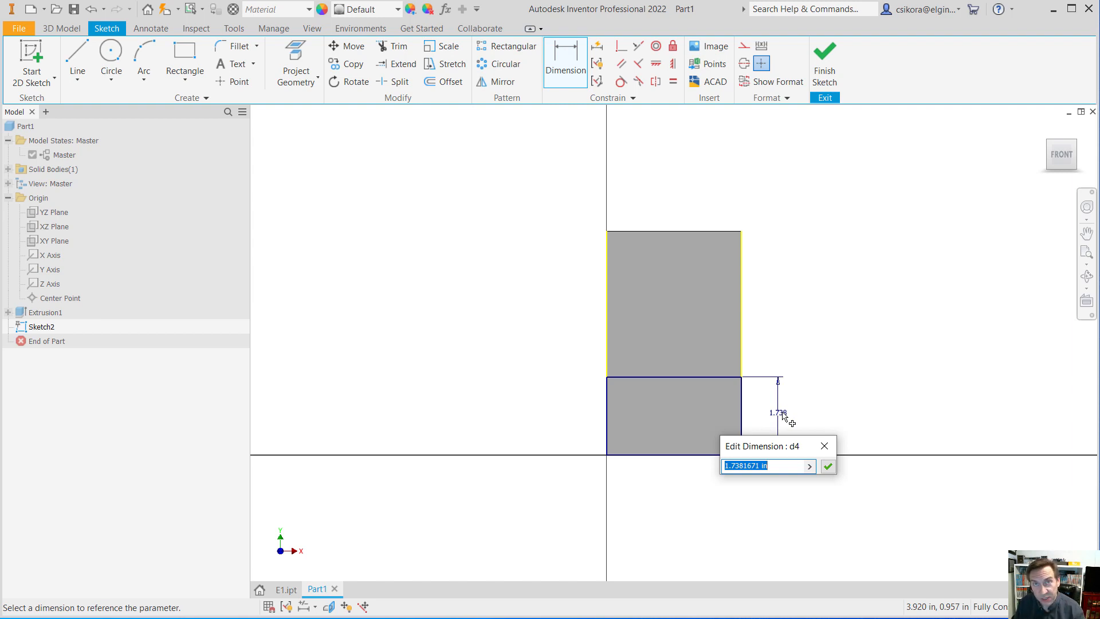
{"action": "type", "text": "1.5"}
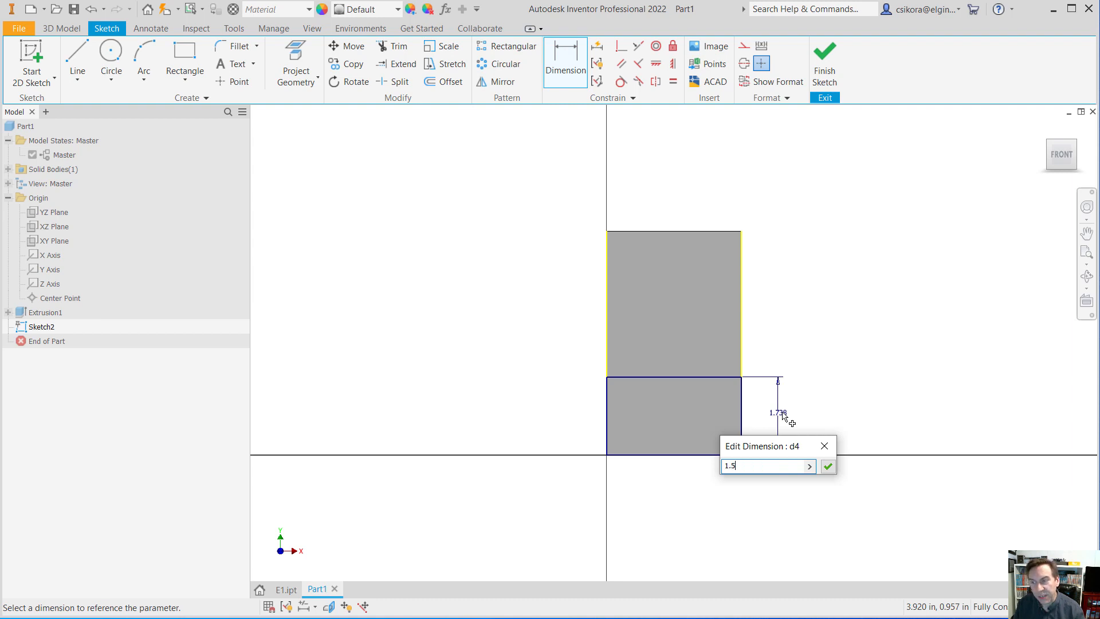
{"action": "key", "text": "Return"}
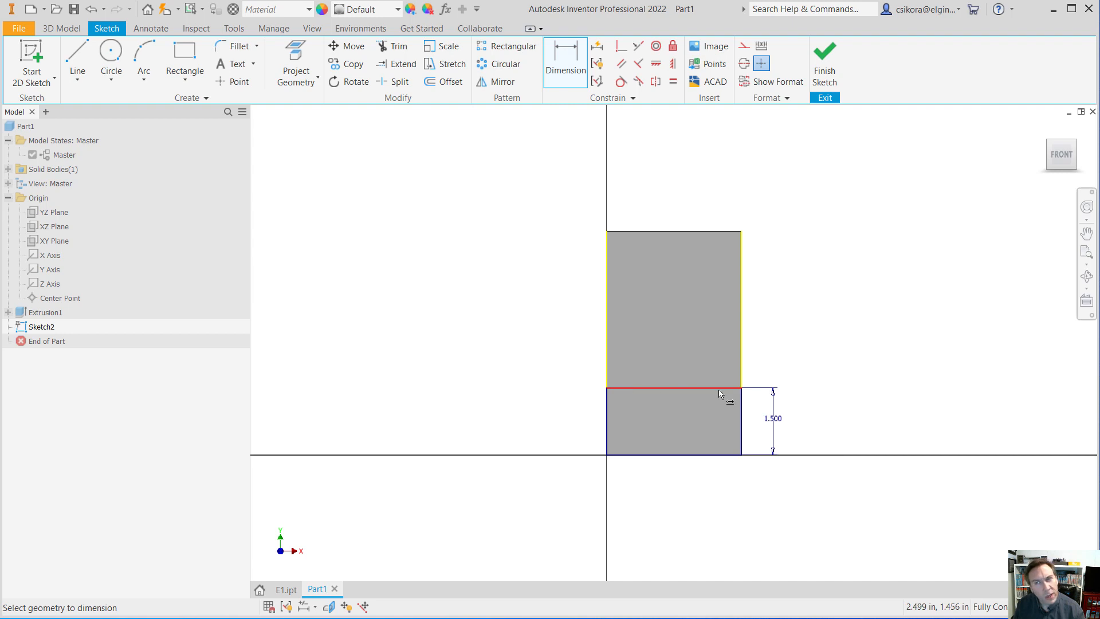
- Try to add a width dimension between the rectangle's two upper corners, then cancel it instead of accepting a driven dimension
{"action": "left_click", "coordinate": [607, 388]}
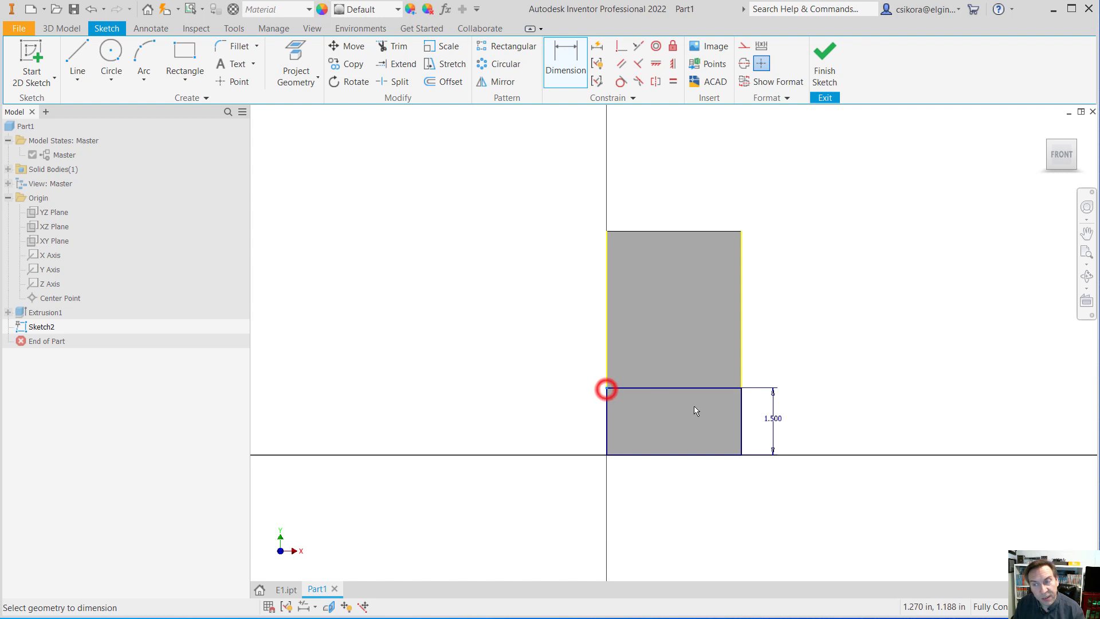
{"action": "left_click", "coordinate": [741, 388]}
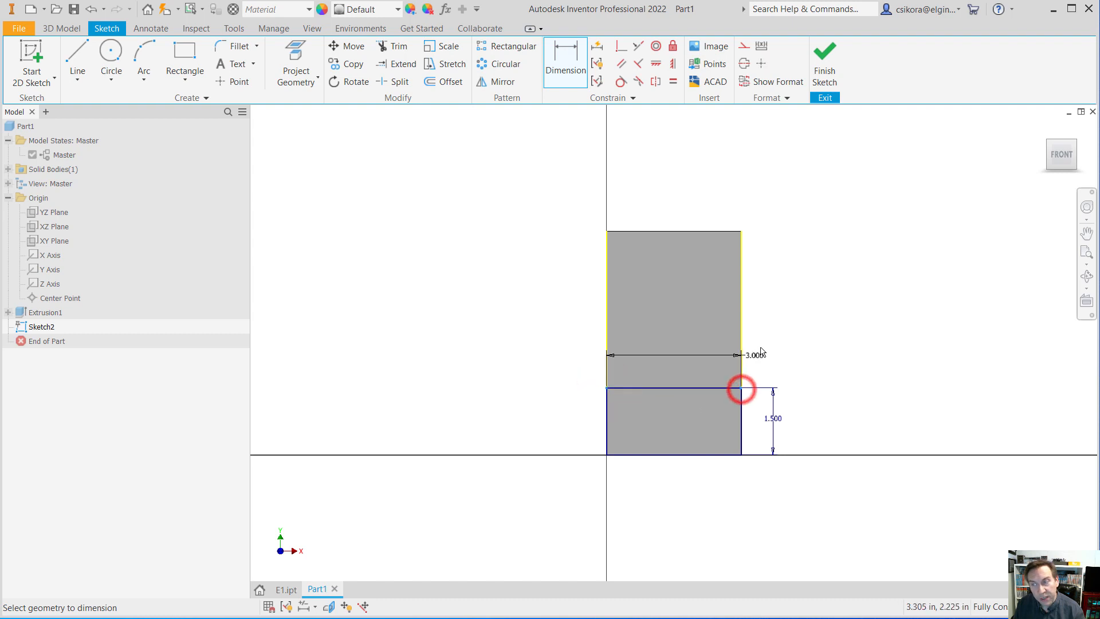
{"action": "left_click", "coordinate": [785, 327]}
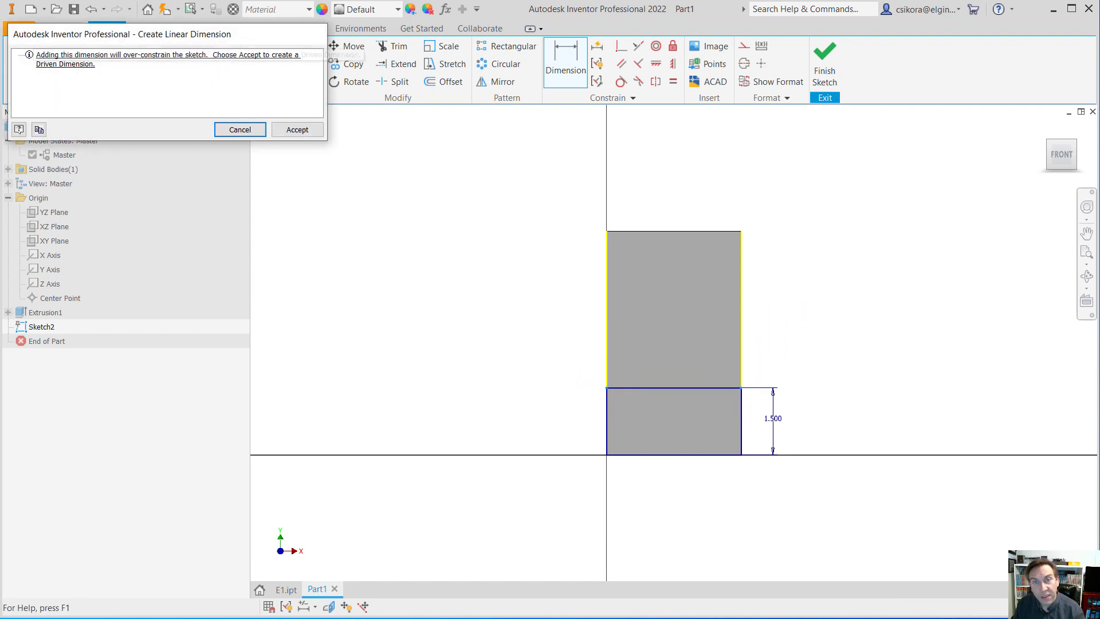
{"action": "mouse_move", "coordinate": [142, 43]}
{"action": "left_mouse_down"}
{"action": "mouse_move", "coordinate": [252, 122]}
{"action": "mouse_move", "coordinate": [382, 174]}
{"action": "left_mouse_up"}
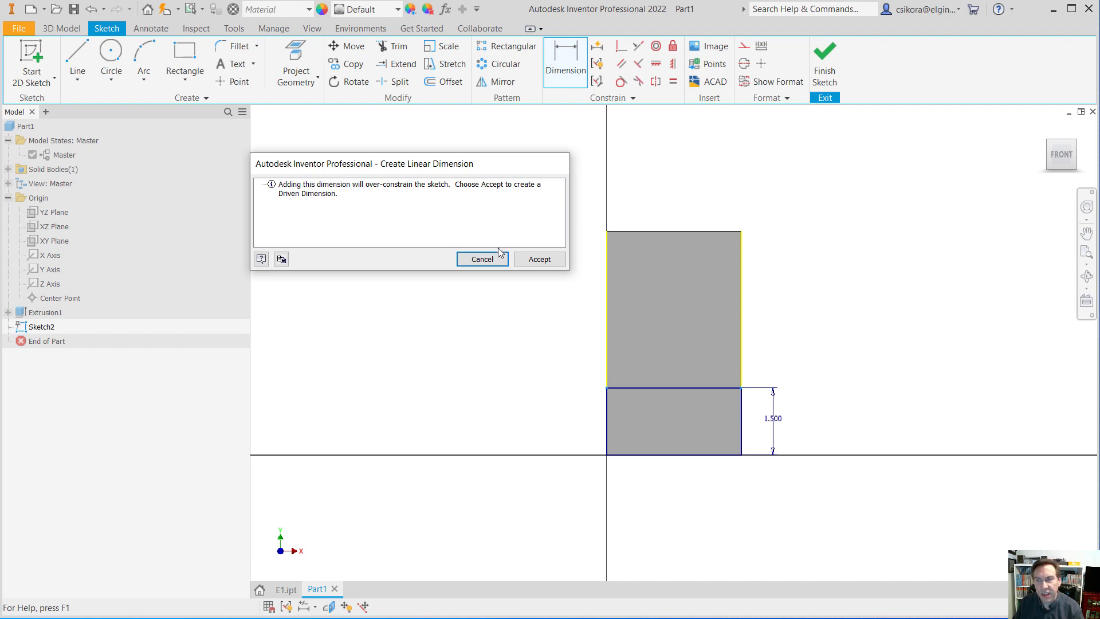
{"action": "left_click", "coordinate": [479, 261]}
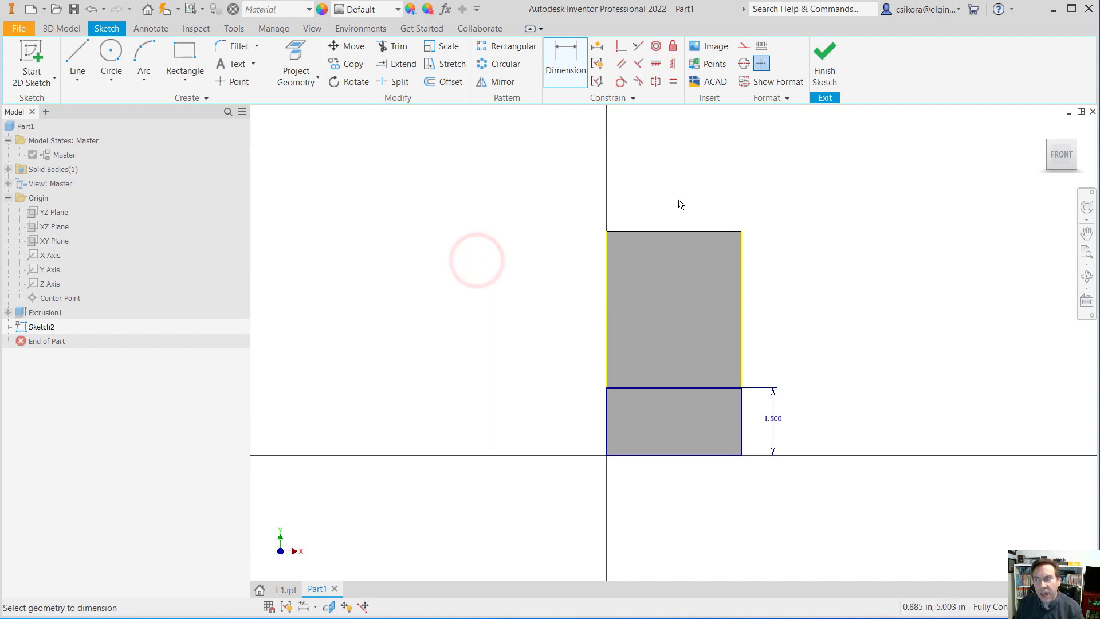
- Extrude the 1.5 in high rectangle forward by 0.5 in, joining it to the base plate
{"action": "left_click", "coordinate": [61, 28]}
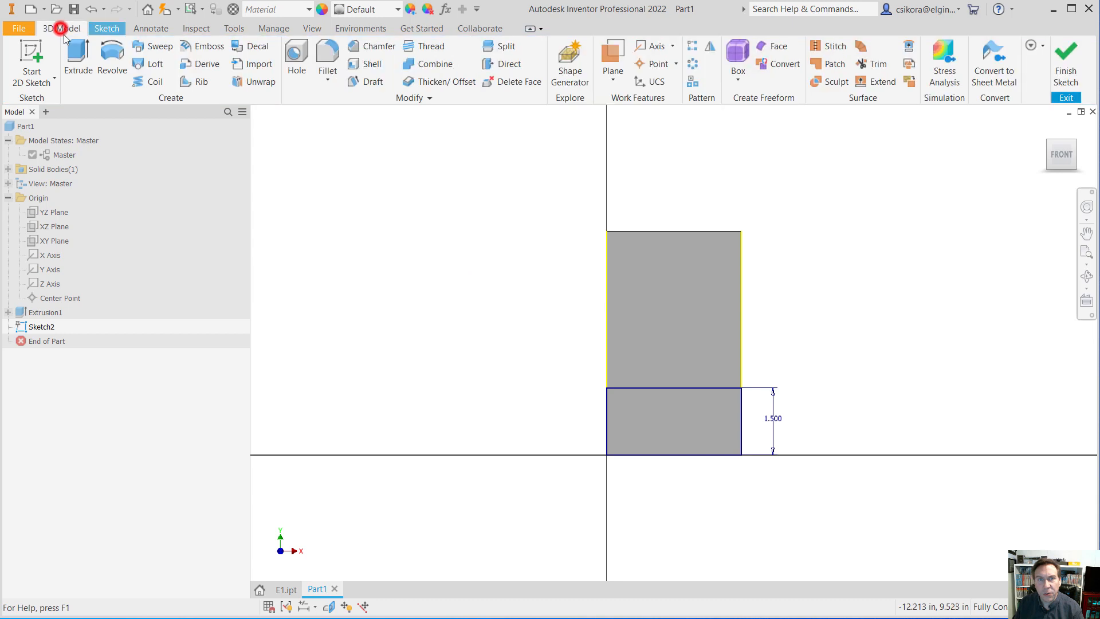
{"action": "left_click", "coordinate": [76, 52]}
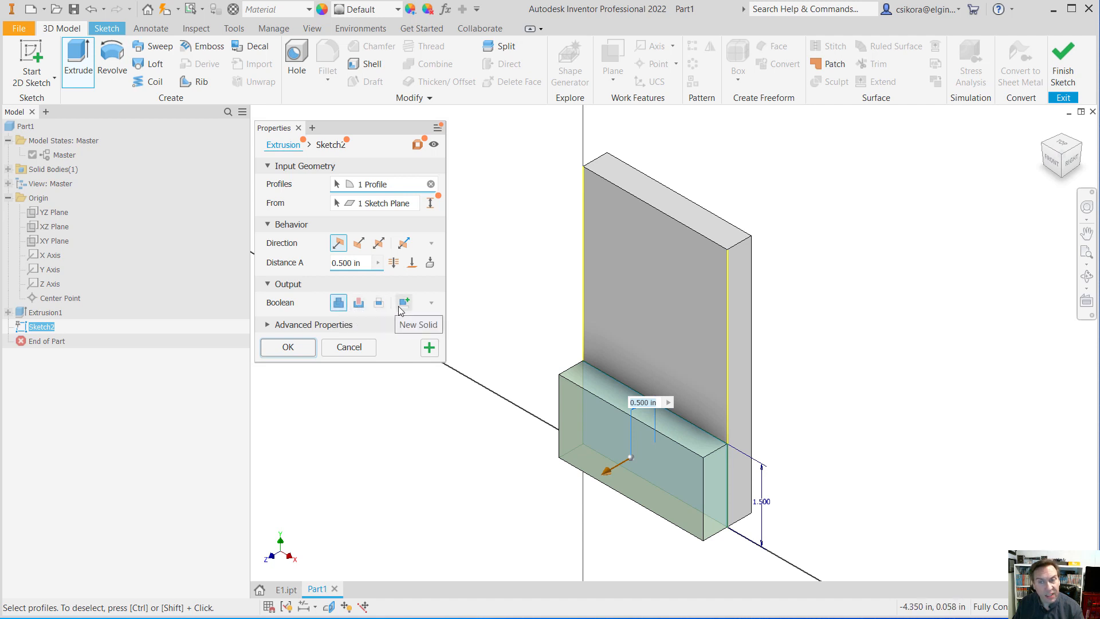
{"action": "left_click", "coordinate": [293, 349]}
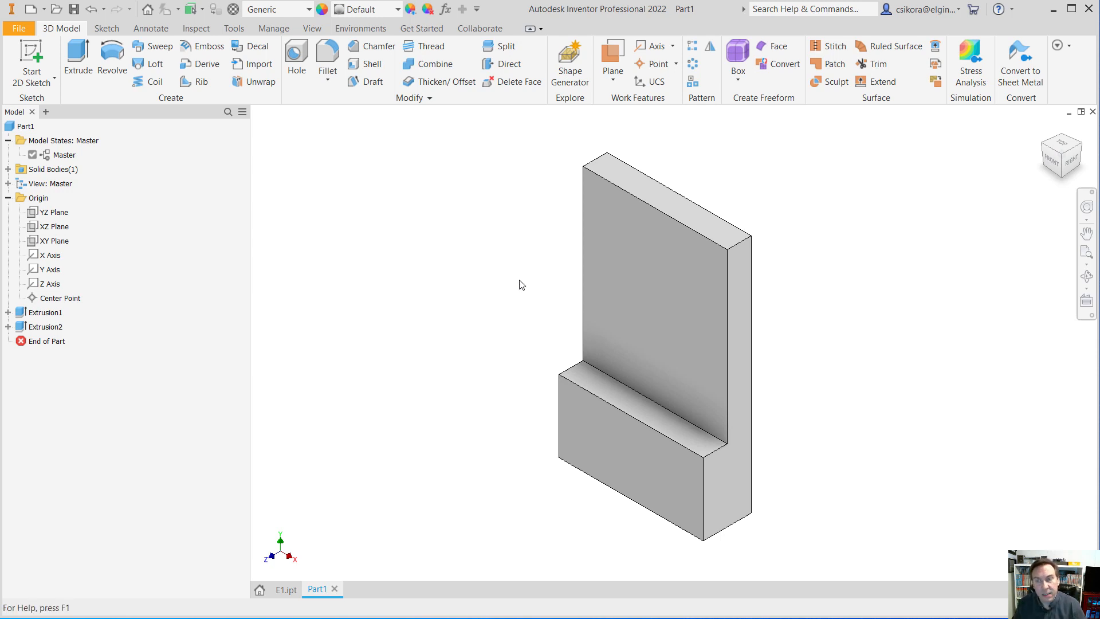
- Start a new sketch on the plate's upper front face, above the thicker lower block, viewed from the front
{"action": "mouse_move", "coordinate": [518, 281]}
{"action": "middle_mouse_down", "text": "shift"}
{"action": "mouse_move", "coordinate": [474, 285]}
{"action": "mouse_move", "coordinate": [557, 282]}
{"action": "mouse_move", "coordinate": [640, 243]}
{"action": "mouse_move", "coordinate": [630, 280]}
{"action": "mouse_move", "coordinate": [538, 319]}
{"action": "mouse_move", "coordinate": [505, 238]}
{"action": "mouse_move", "coordinate": [459, 285]}
{"action": "mouse_move", "coordinate": [494, 307]}
{"action": "mouse_move", "coordinate": [611, 297]}
{"action": "mouse_move", "coordinate": [550, 298]}
{"action": "mouse_move", "coordinate": [599, 307]}
{"action": "mouse_move", "coordinate": [582, 281]}
{"action": "mouse_move", "coordinate": [511, 281]}
{"action": "middle_mouse_up", "text": "shift"}
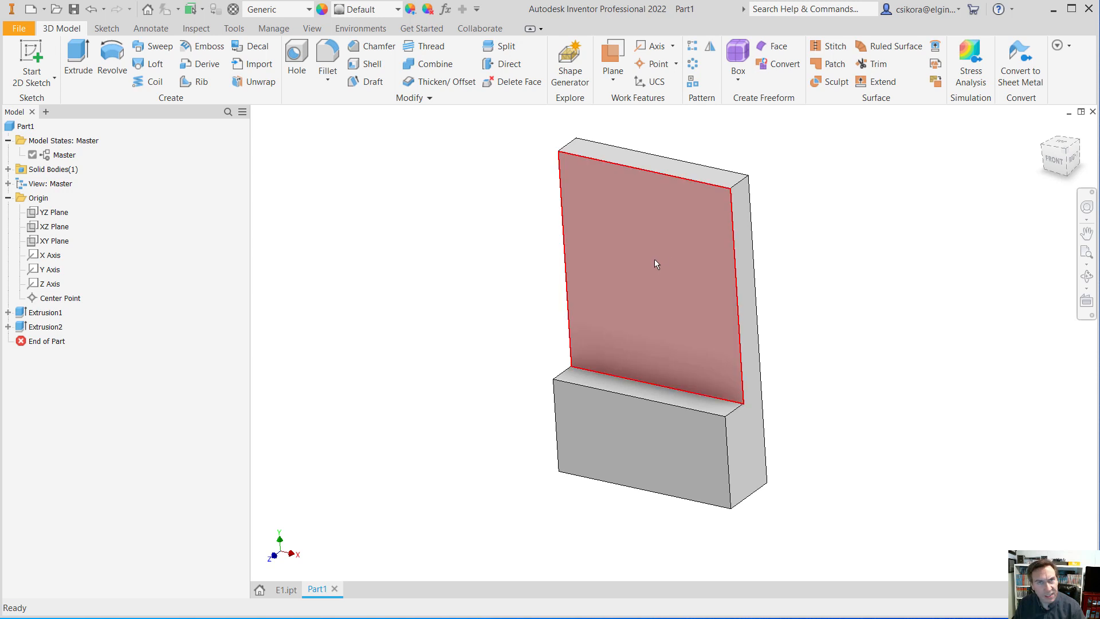
{"action": "left_click", "coordinate": [1056, 161]}
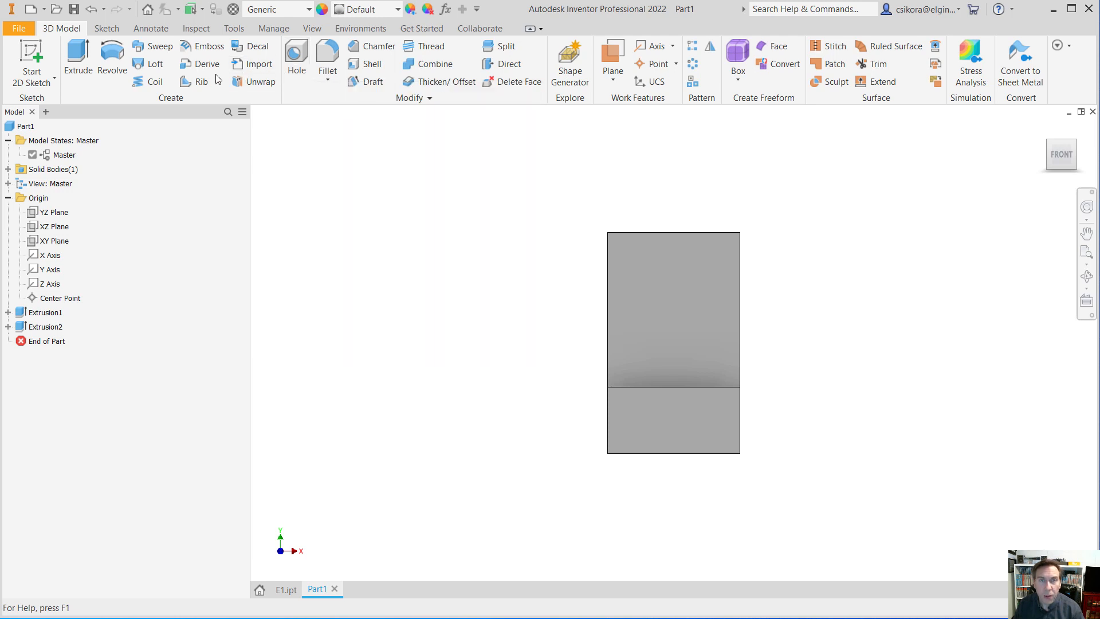
{"action": "left_click", "coordinate": [662, 313]}
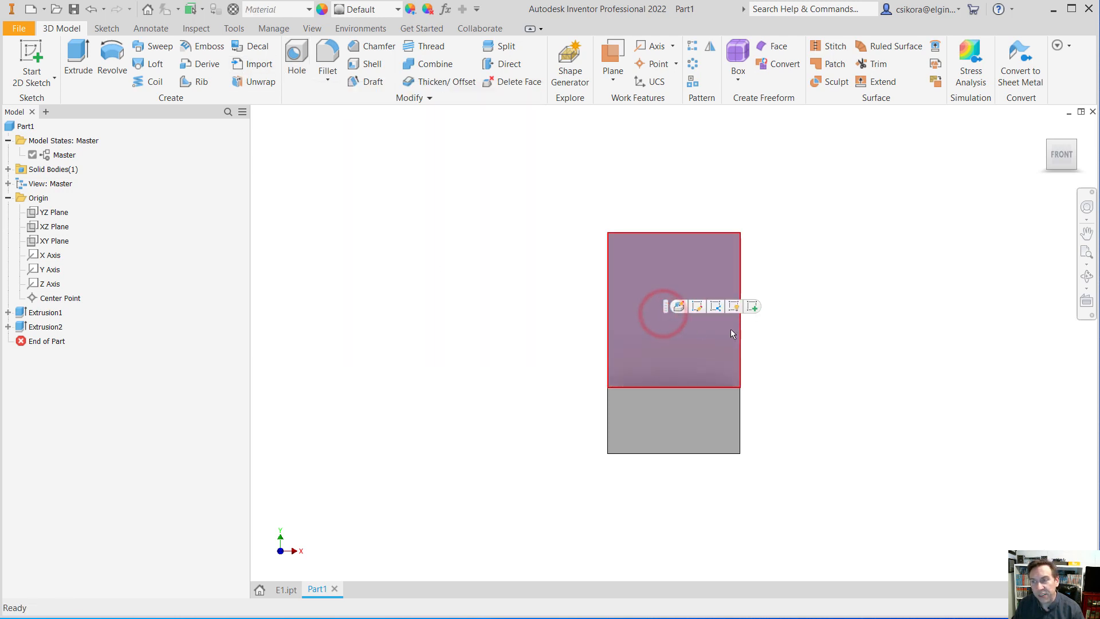
{"action": "left_click", "coordinate": [752, 307]}
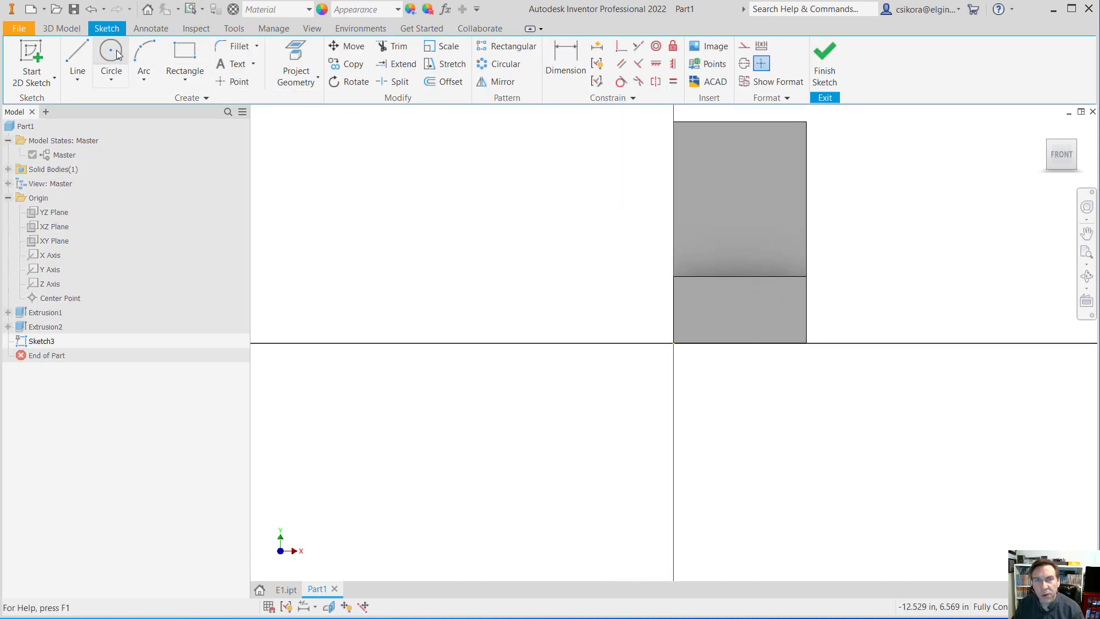
- Sketch a center-point circle with a 0.75 in diameter near the upper-left corner of the front face
{"action": "left_click", "coordinate": [112, 73]}
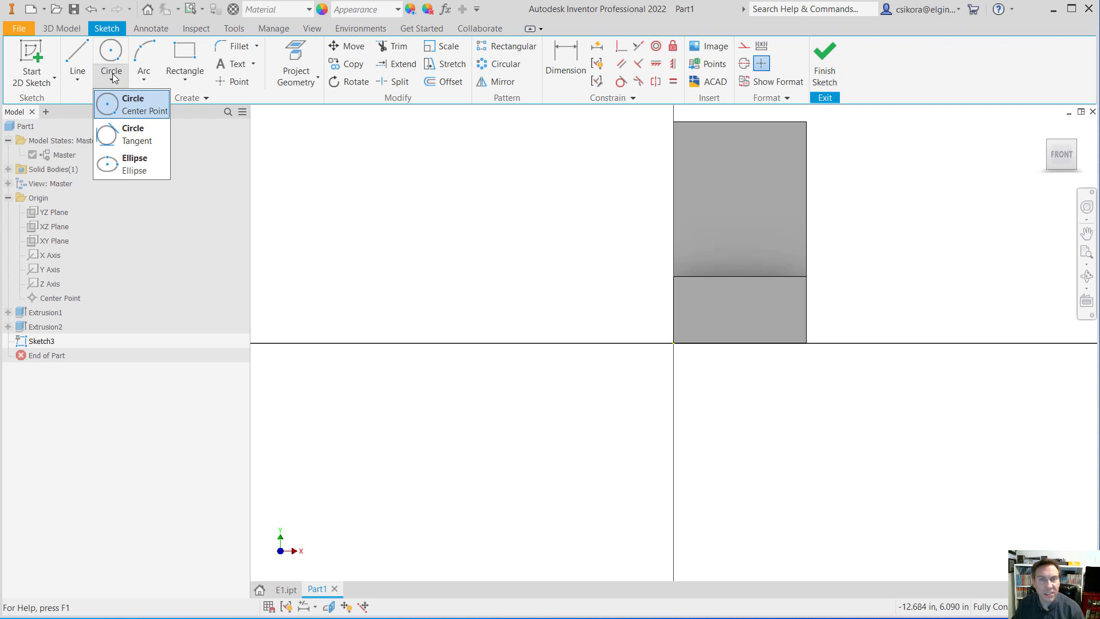
{"action": "left_click", "coordinate": [116, 99]}
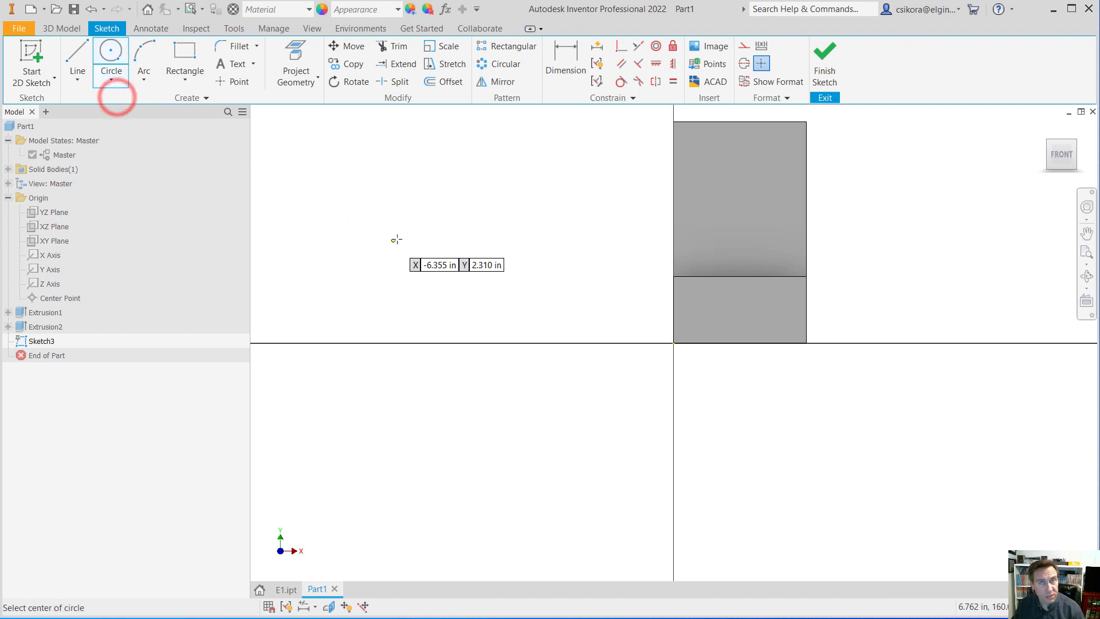
{"action": "left_click", "coordinate": [710, 164]}
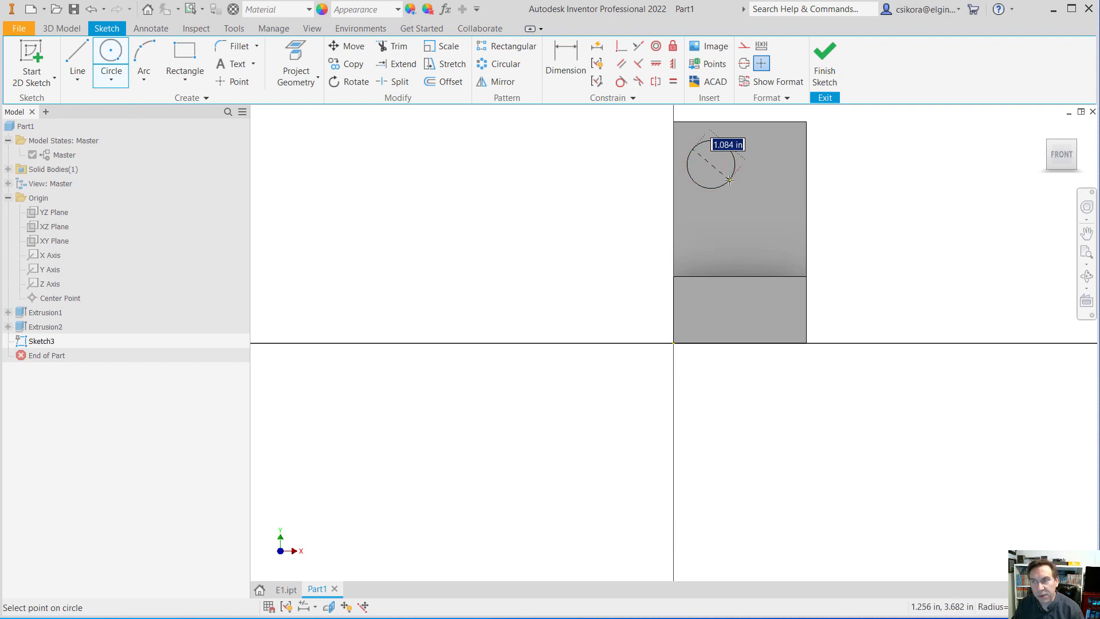
{"action": "type", "text": ".7"}
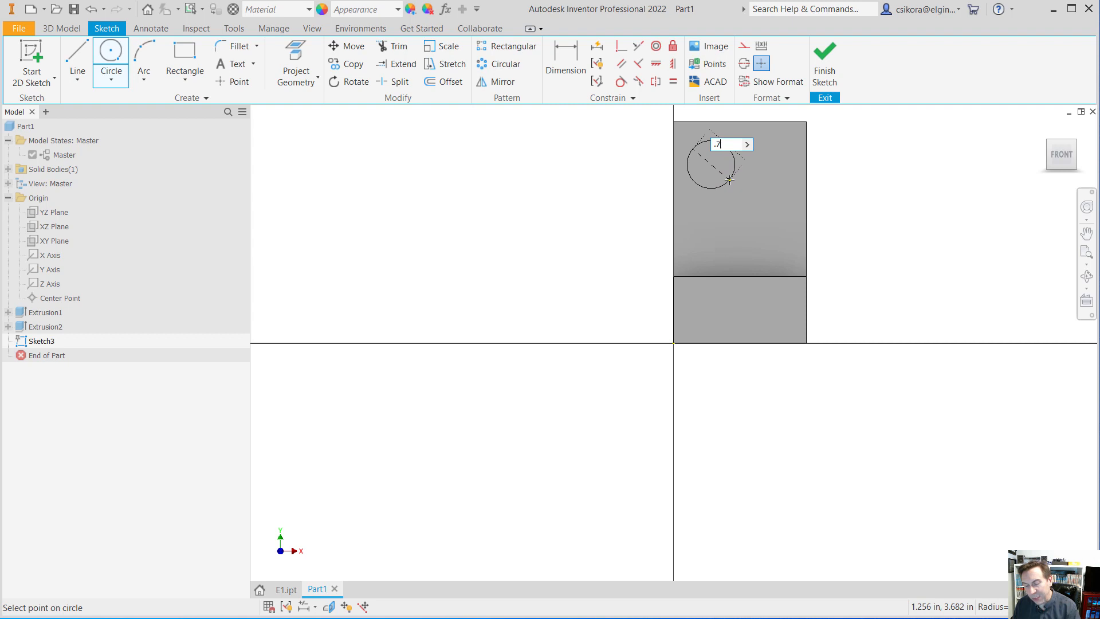
{"action": "type", "text": "5"}
{"action": "key", "text": "Return"}
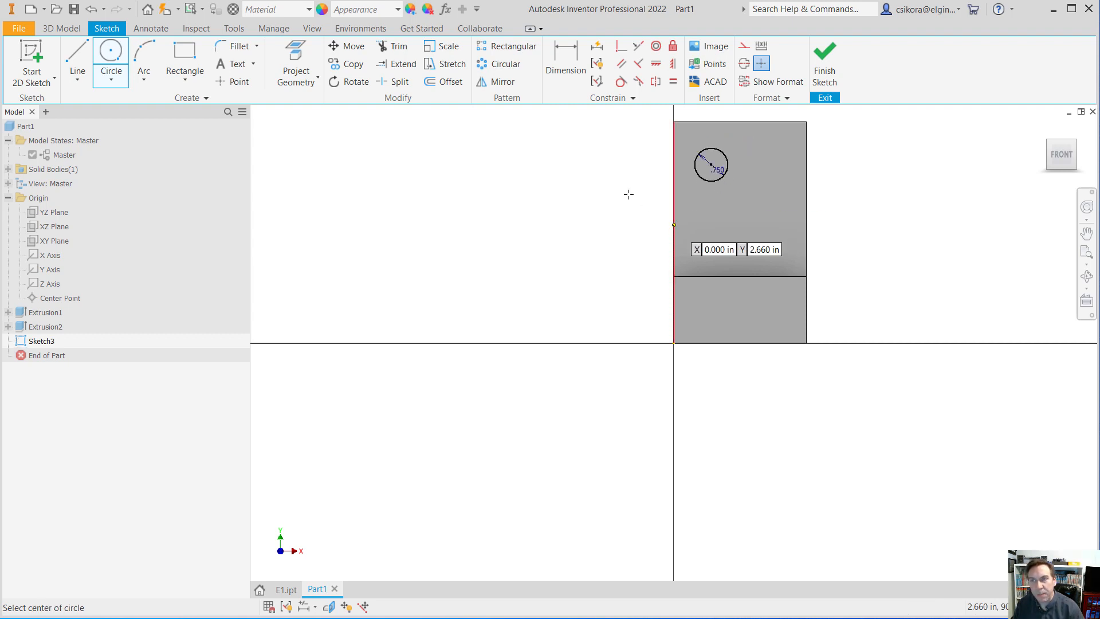
- Dimension the circle's center horizontally at 1 in from the plate's left edge, placing the dimension above the plate
{"action": "left_click", "coordinate": [555, 59]}
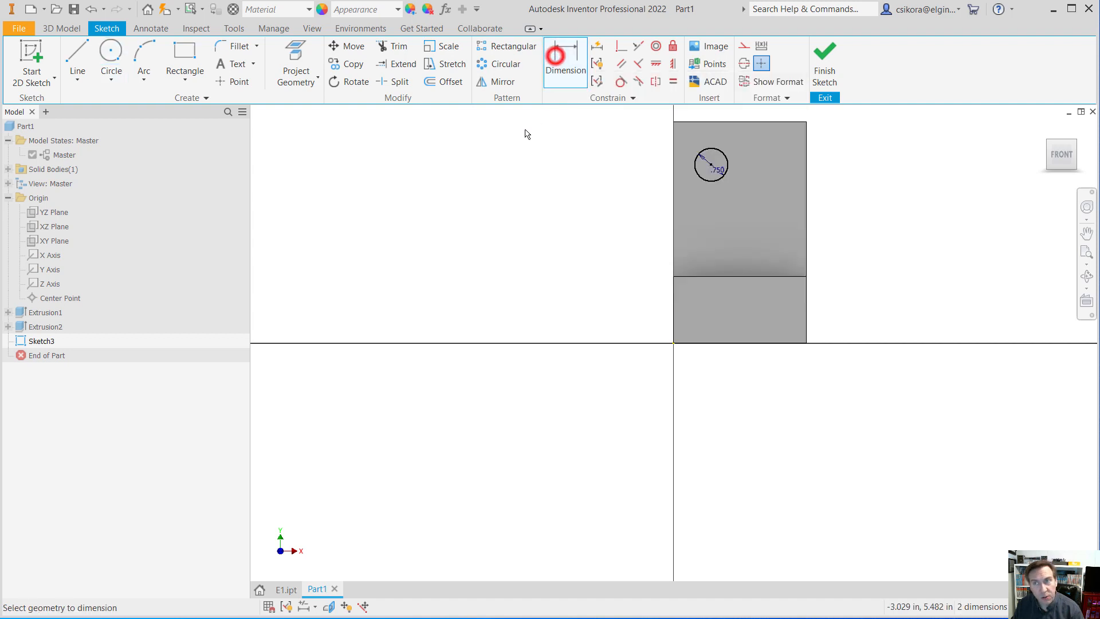
{"action": "left_click", "coordinate": [713, 181]}
{"action": "left_click", "coordinate": [711, 166]}
{"action": "left_click", "coordinate": [710, 165]}
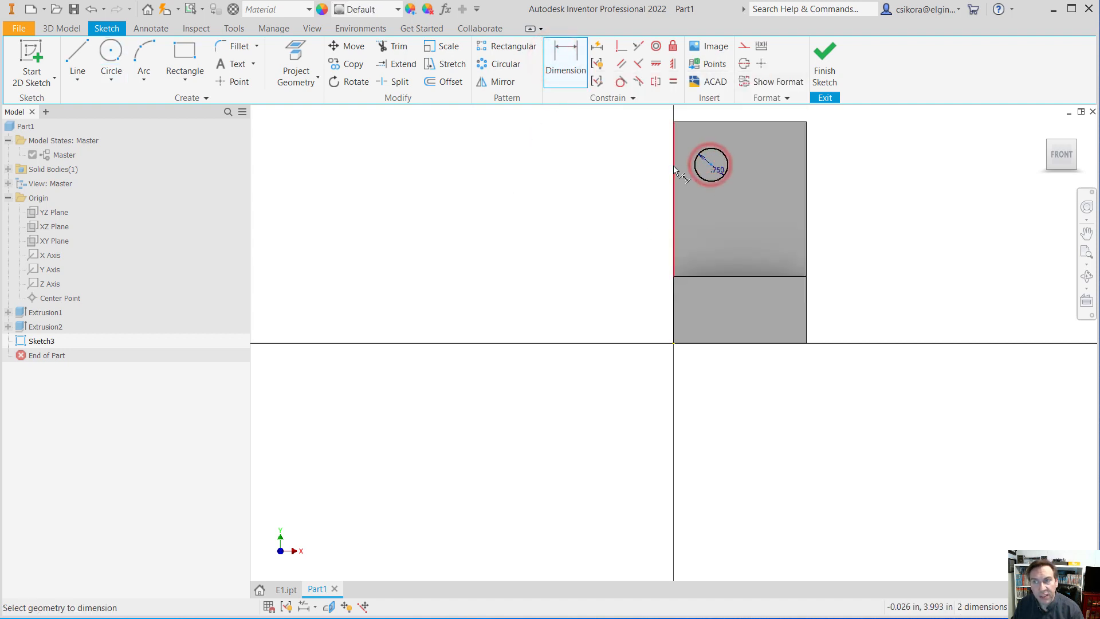
{"action": "left_click", "coordinate": [673, 166]}
{"action": "scroll", "coordinate": [634, 235], "scroll_direction": "down", "scroll_amount": 5}
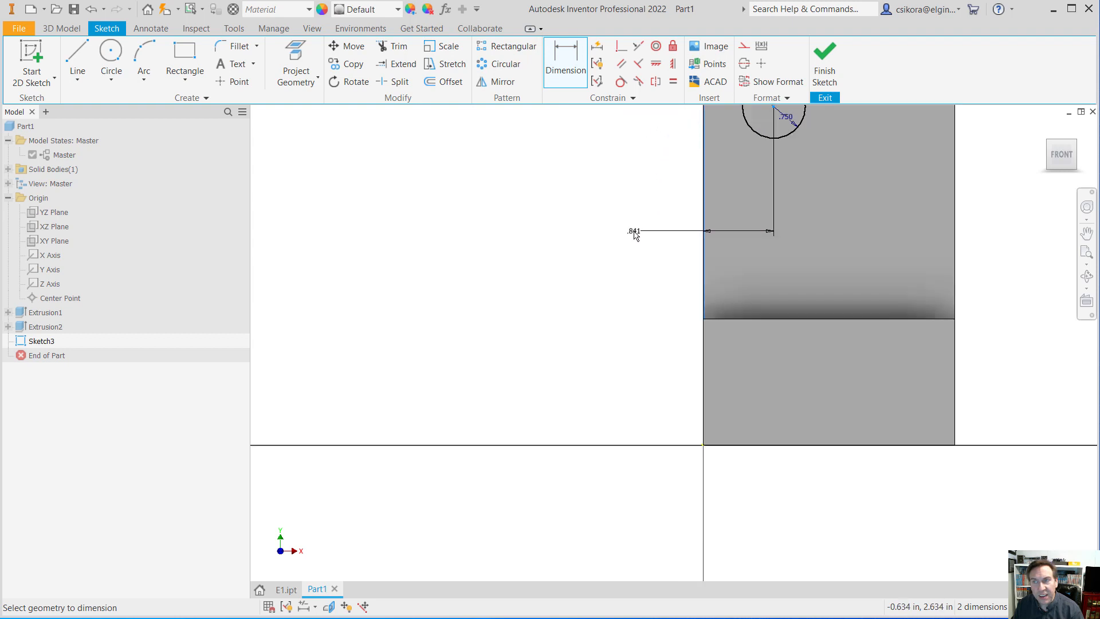
{"action": "scroll", "coordinate": [633, 236], "scroll_direction": "up", "scroll_amount": 2}
{"action": "left_click", "coordinate": [1058, 154]}
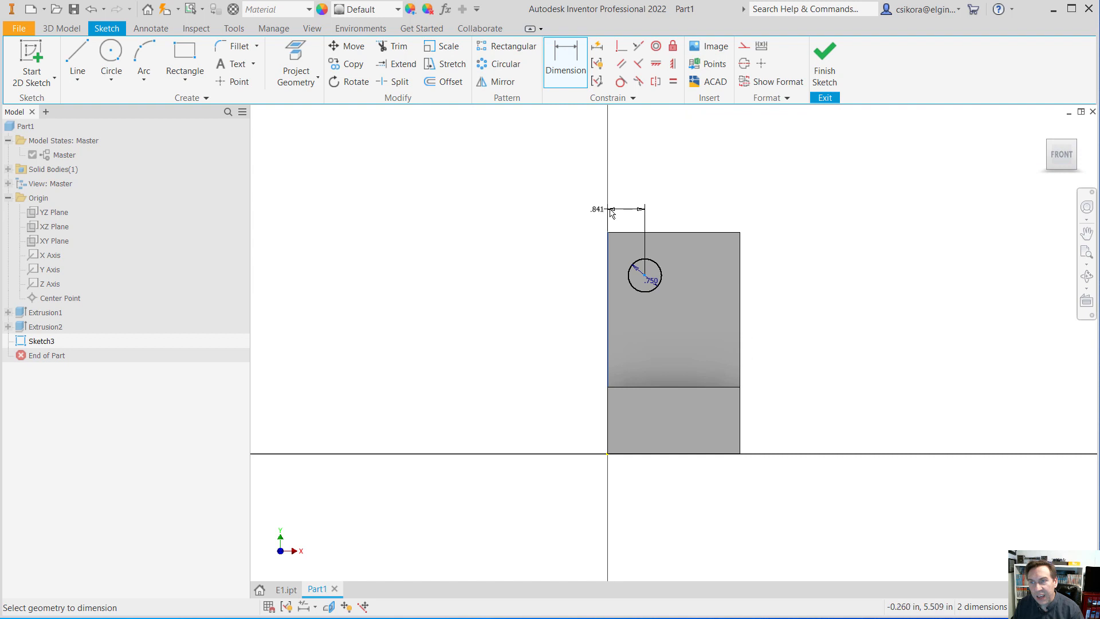
{"action": "left_click", "coordinate": [628, 212]}
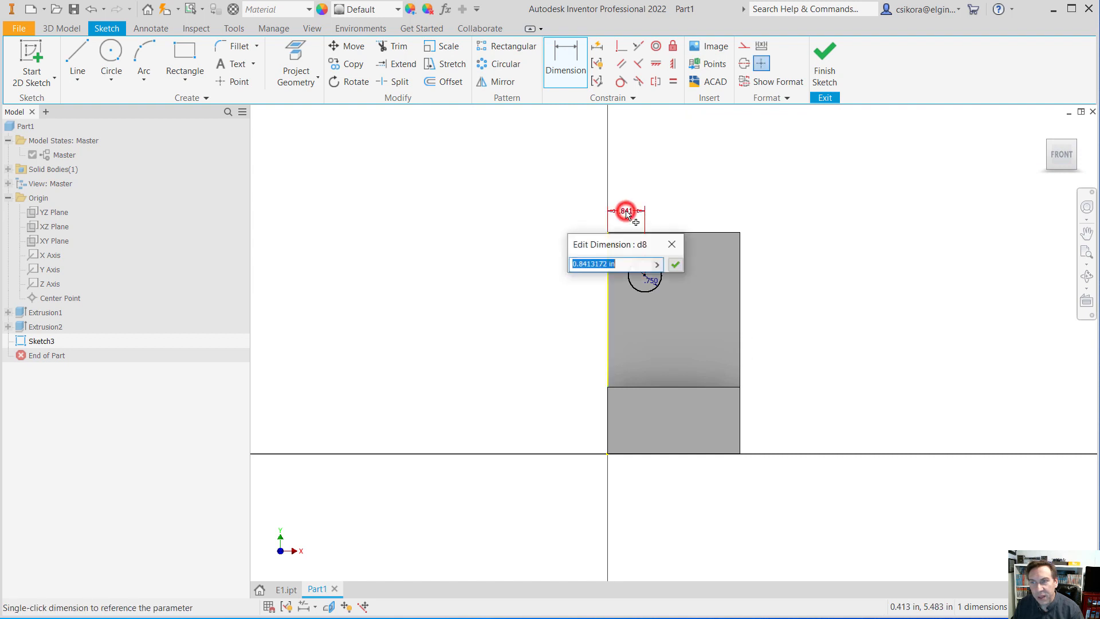
{"action": "type", "text": "1"}
{"action": "key", "text": "Return"}
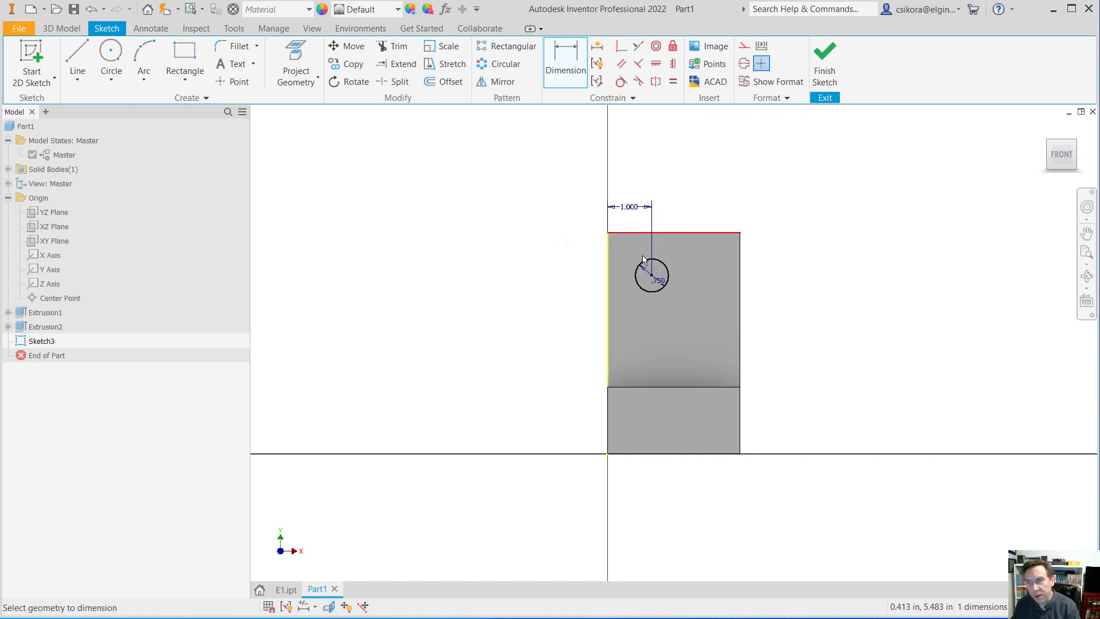
- Dimension the circle's center 1 in below the plate's top edge and move the diameter dimension outside the plate's upper-left corner
{"action": "left_click", "coordinate": [654, 284]}
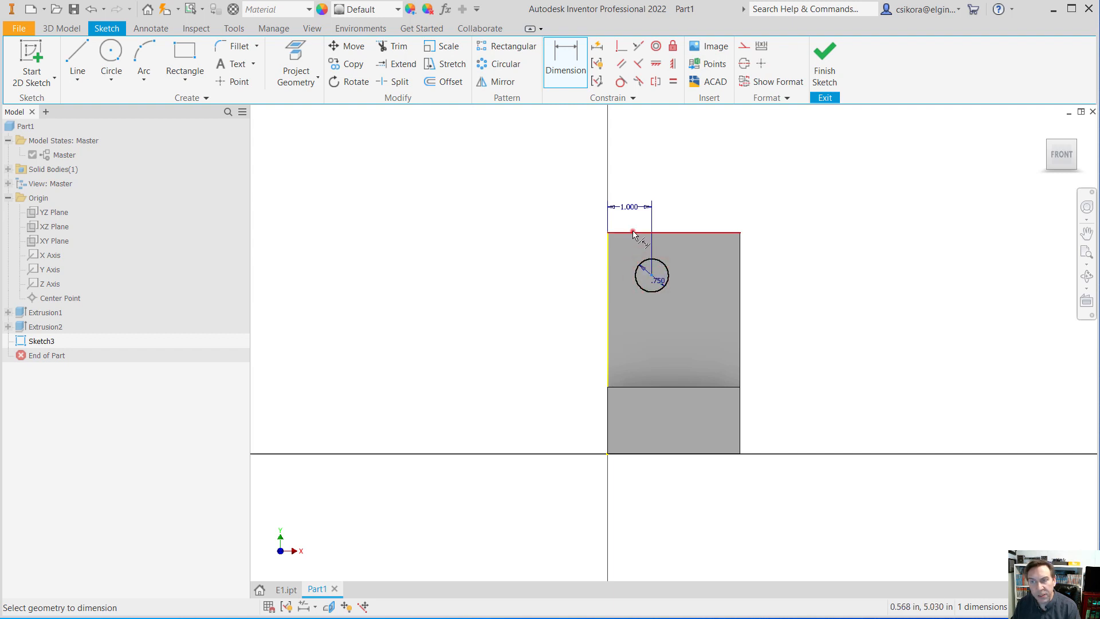
{"action": "left_click", "coordinate": [633, 233]}
{"action": "left_click", "coordinate": [651, 275]}
{"action": "left_click", "coordinate": [580, 256]}
{"action": "type", "text": "1"}
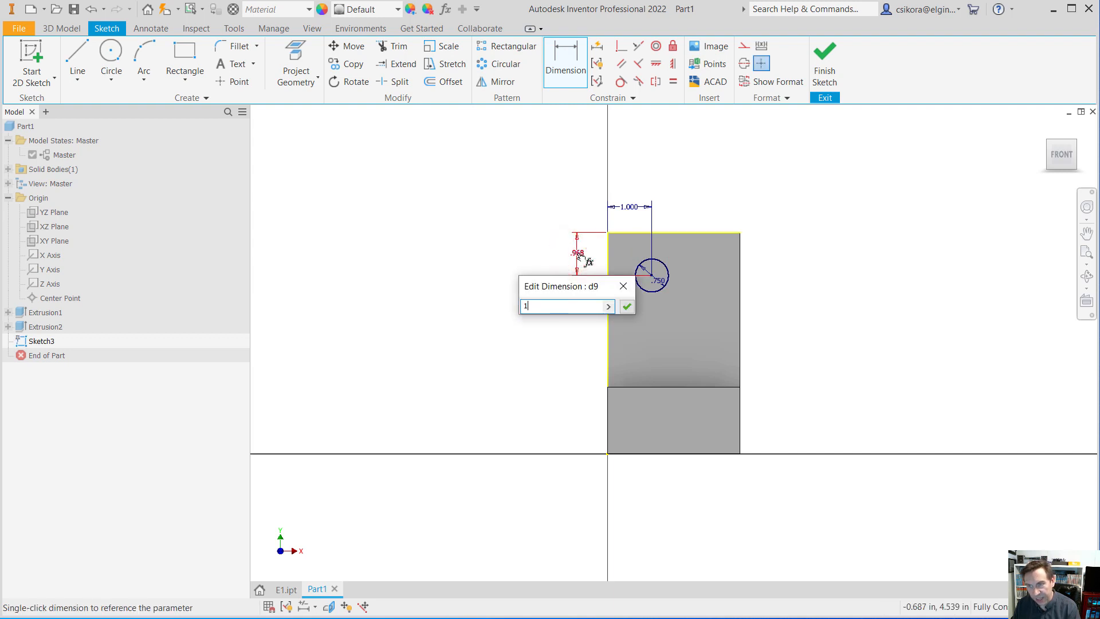
{"action": "key", "text": "Return"}
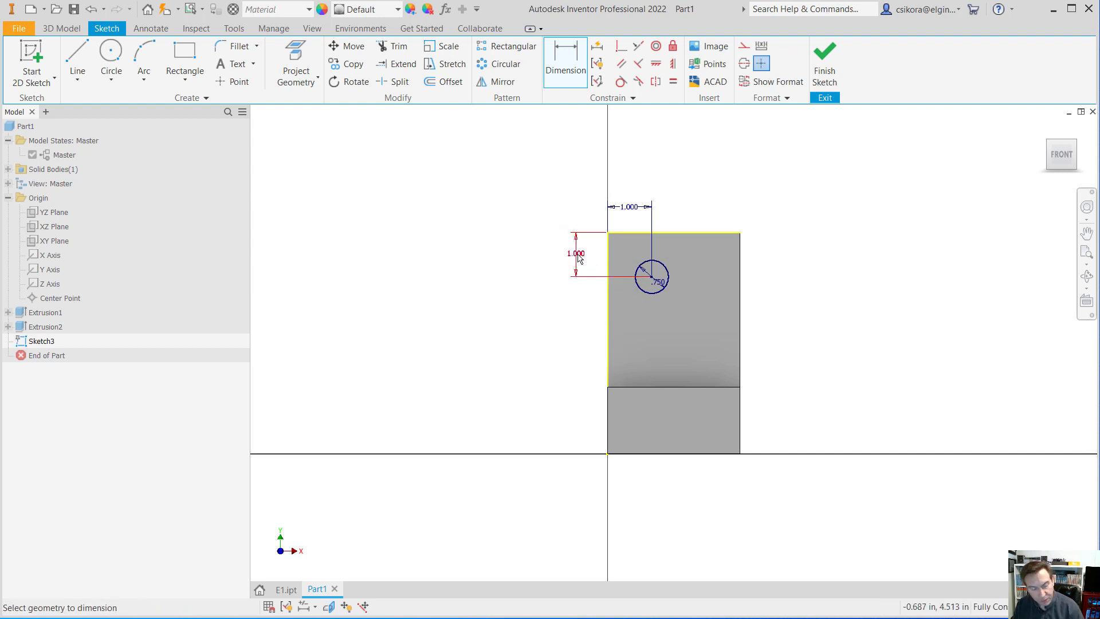
{"action": "key", "text": "Escape"}
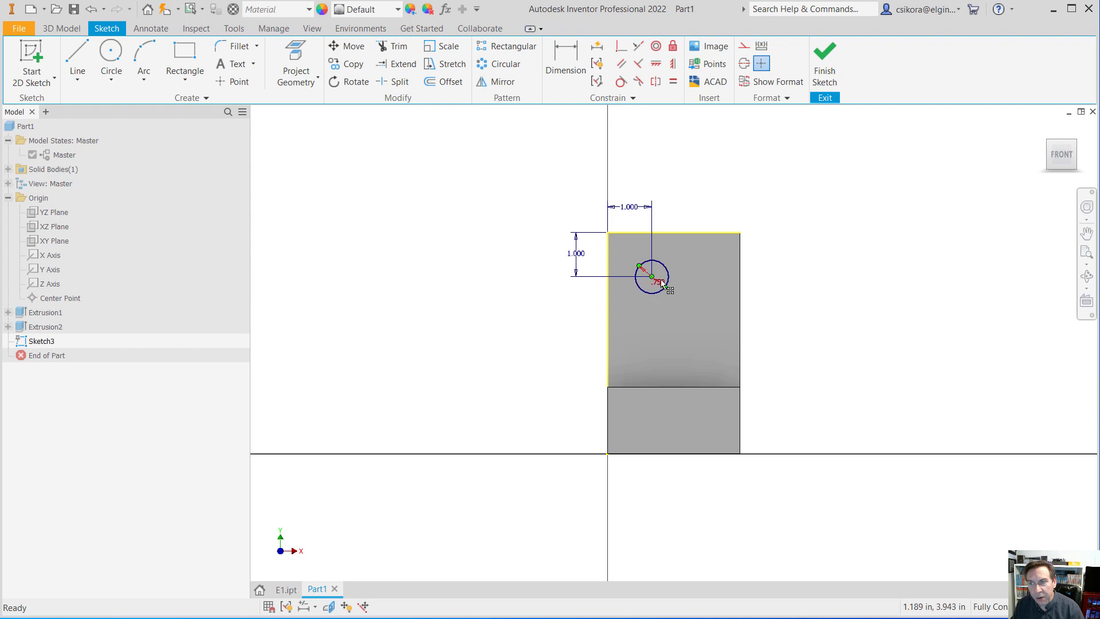
{"action": "left_click_drag", "start_coordinate": [662, 283], "coordinate": [600, 227]}
{"action": "left_click", "coordinate": [582, 195]}
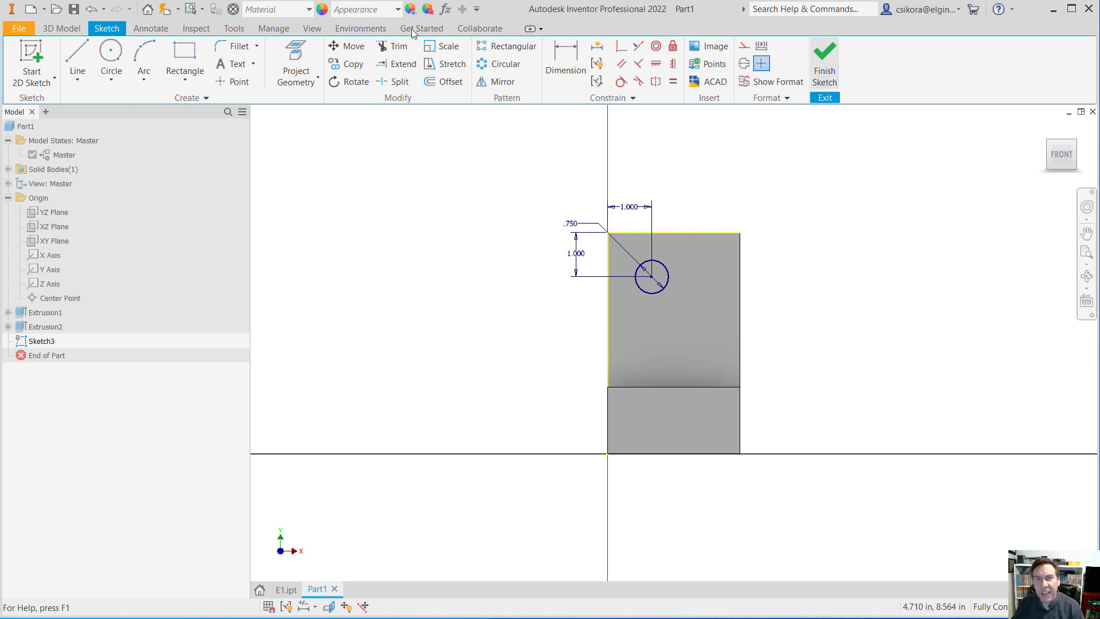
- Extrude the circle backward as a cut through all to make the hole in the upper plate
{"action": "left_click", "coordinate": [62, 28]}
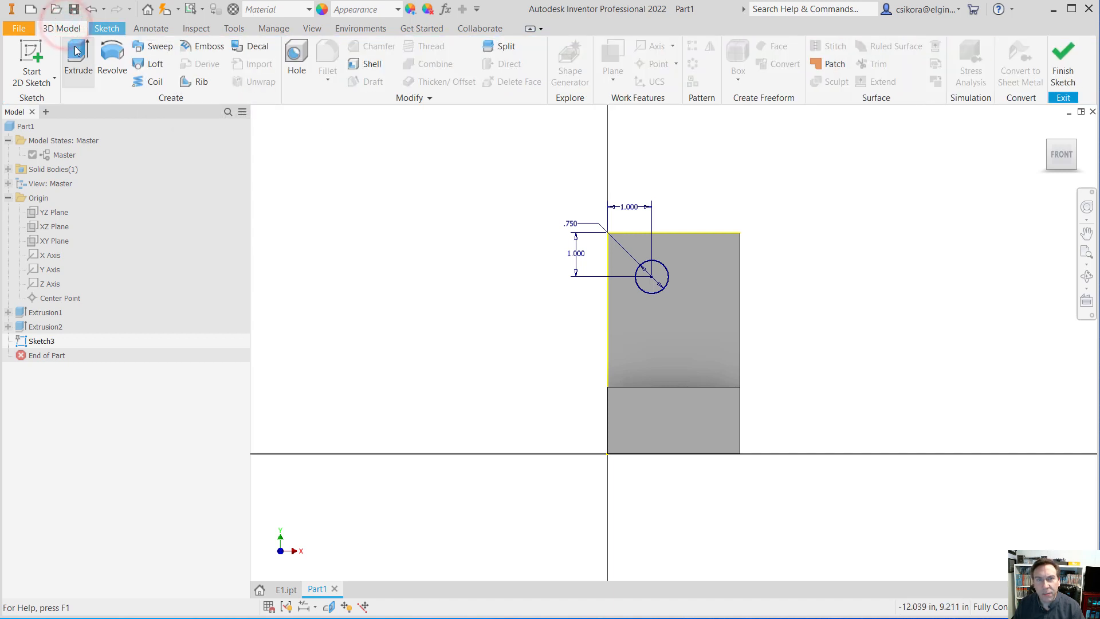
{"action": "left_click", "coordinate": [76, 51]}
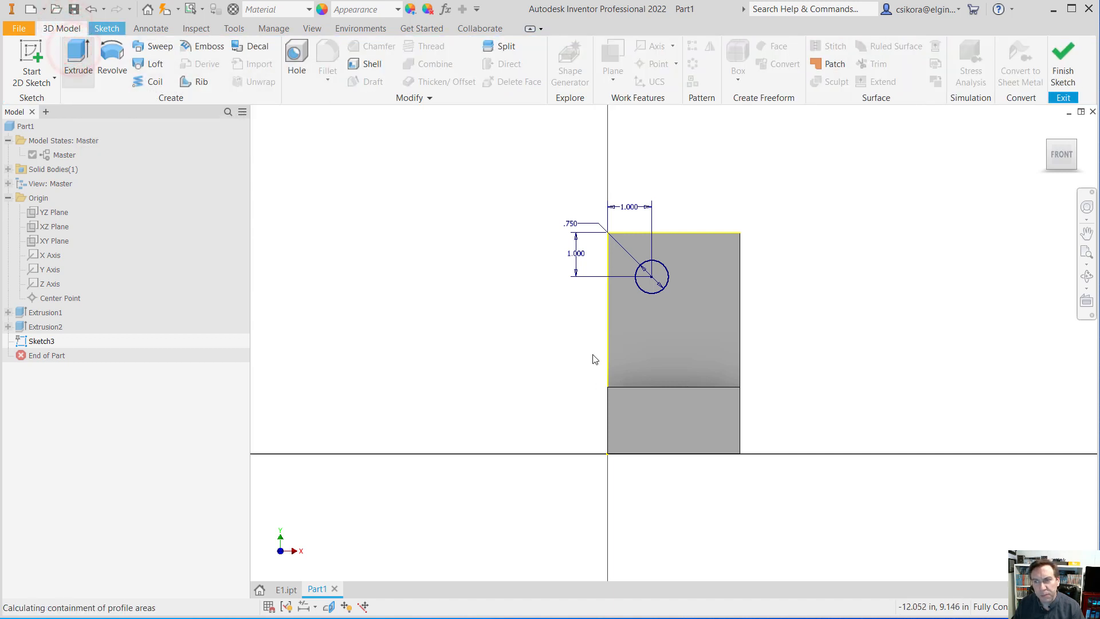
{"action": "left_click", "coordinate": [1044, 131]}
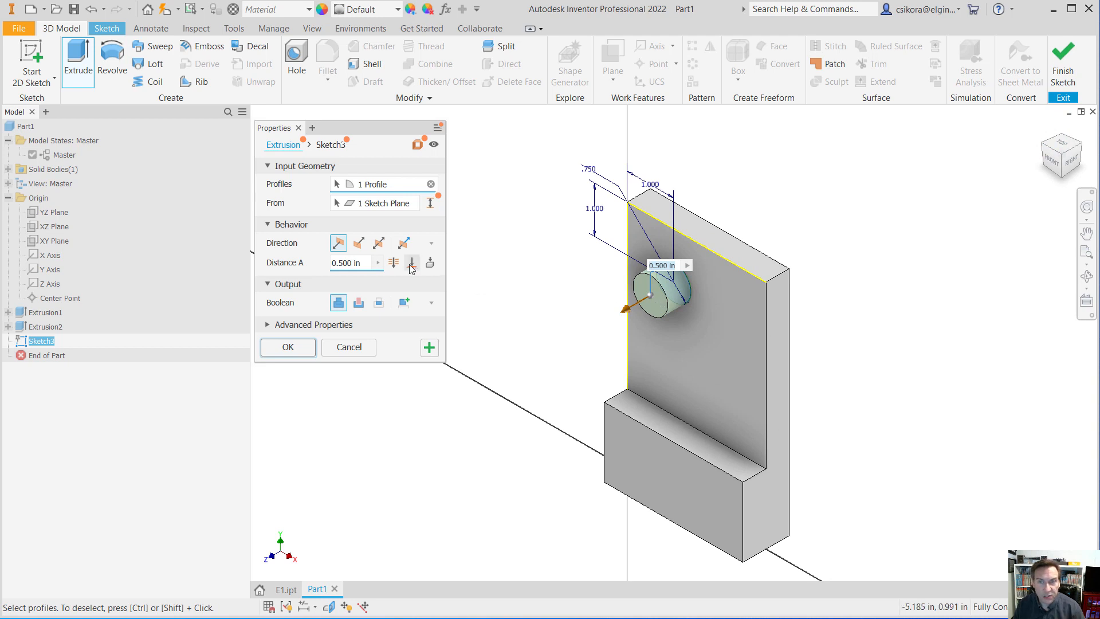
{"action": "left_click", "coordinate": [358, 245]}
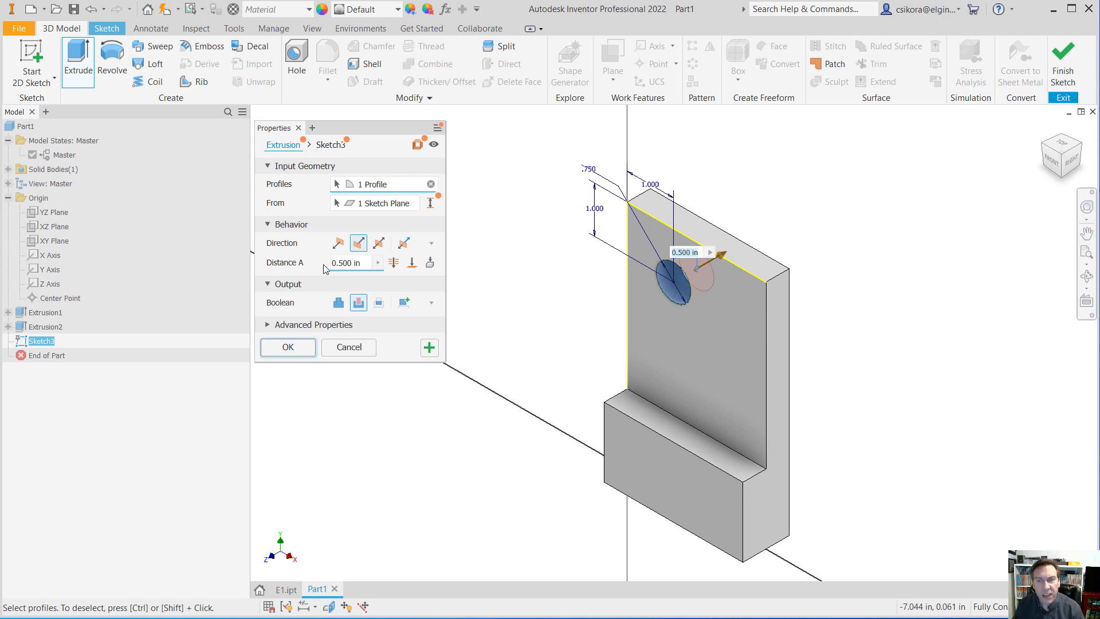
{"action": "left_click", "coordinate": [394, 268]}
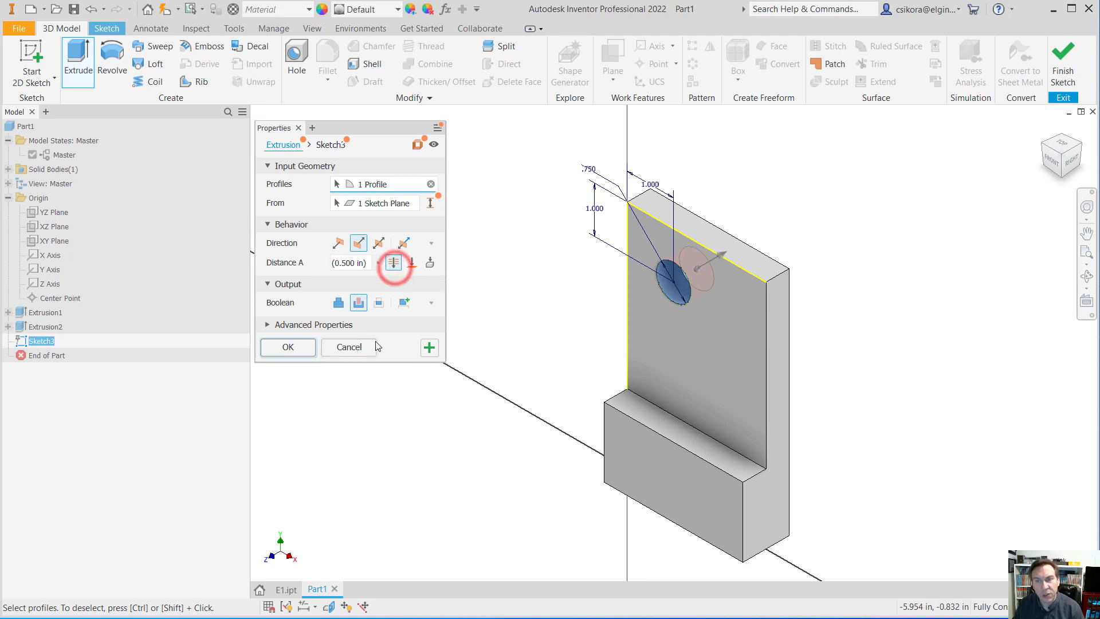
{"action": "left_click", "coordinate": [286, 348]}
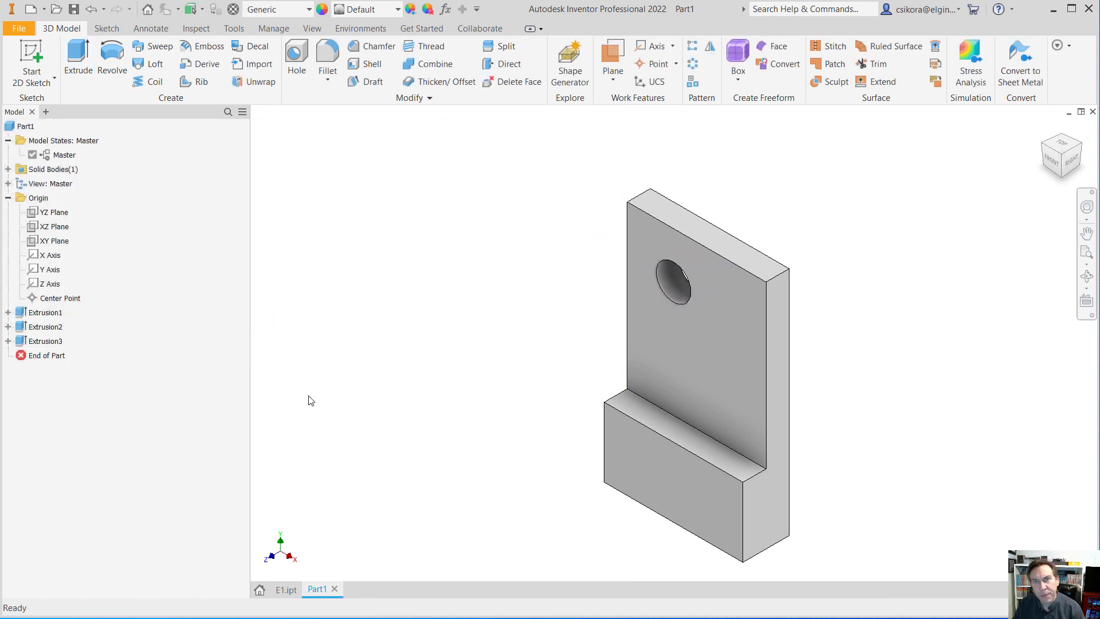
- Fillet the upper-right corner edges of the plate and the lower block with a 1 in radius
{"action": "left_click", "coordinate": [327, 55]}
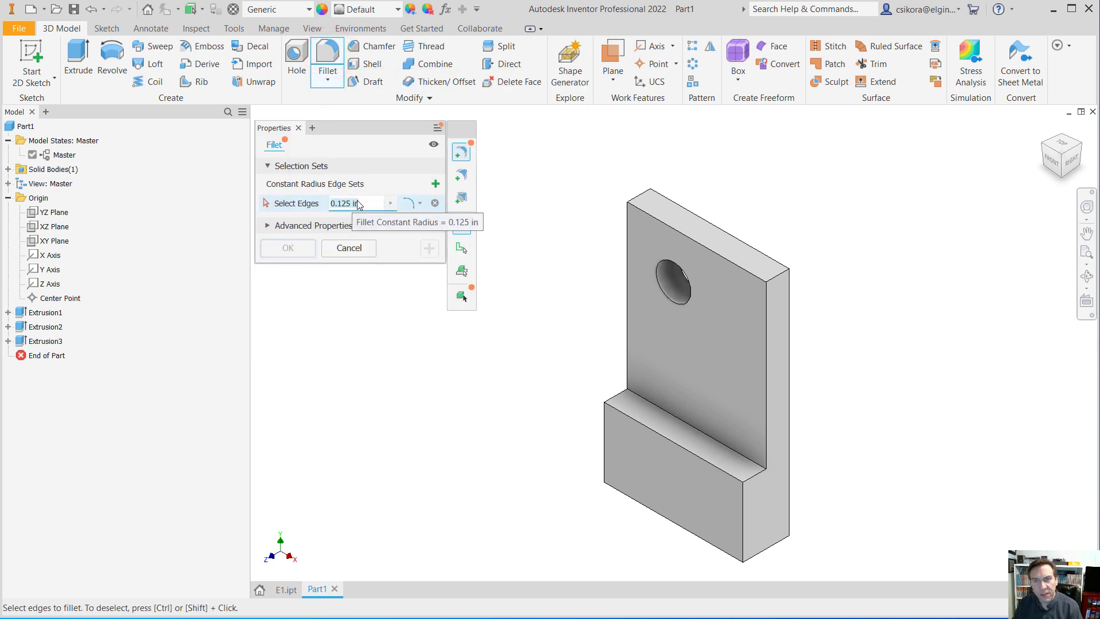
{"action": "type", "text": "1"}
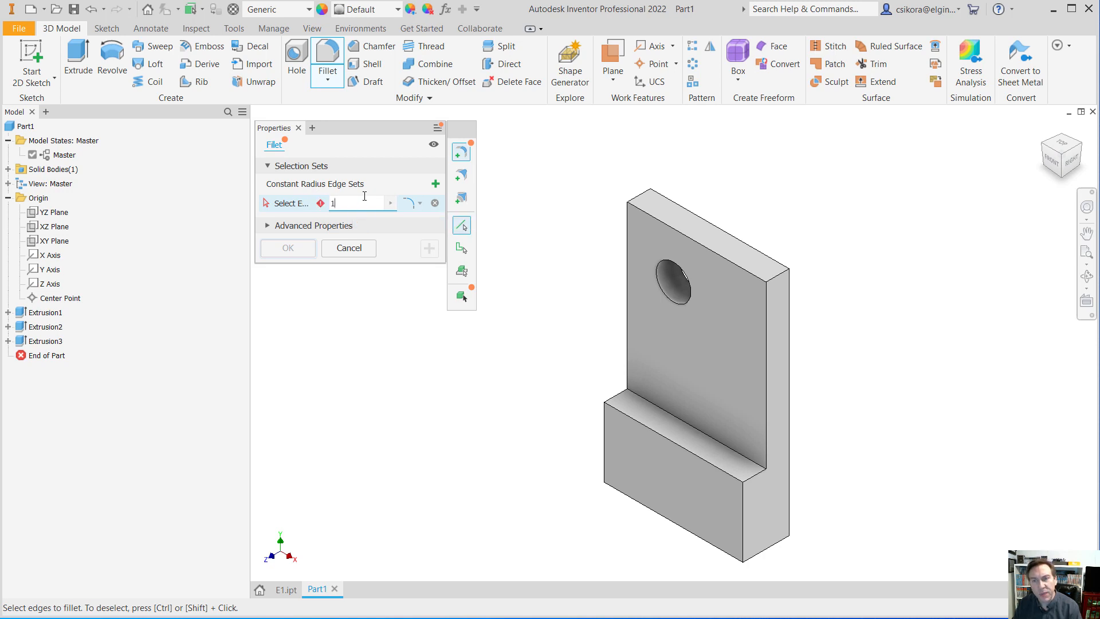
{"action": "left_click", "coordinate": [774, 279]}
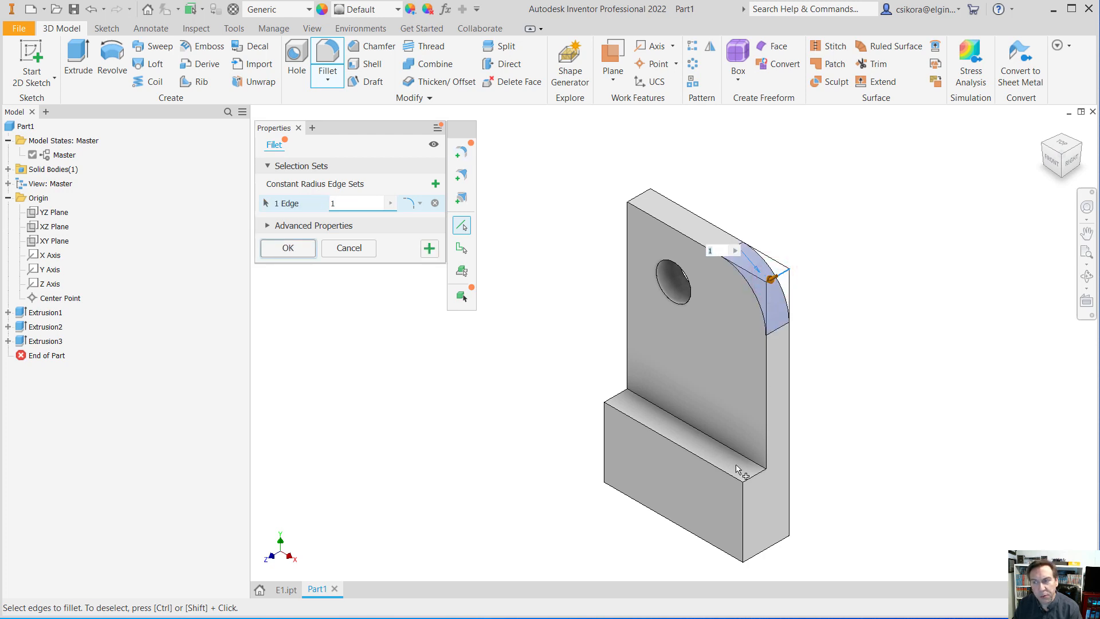
{"action": "left_click", "coordinate": [750, 476]}
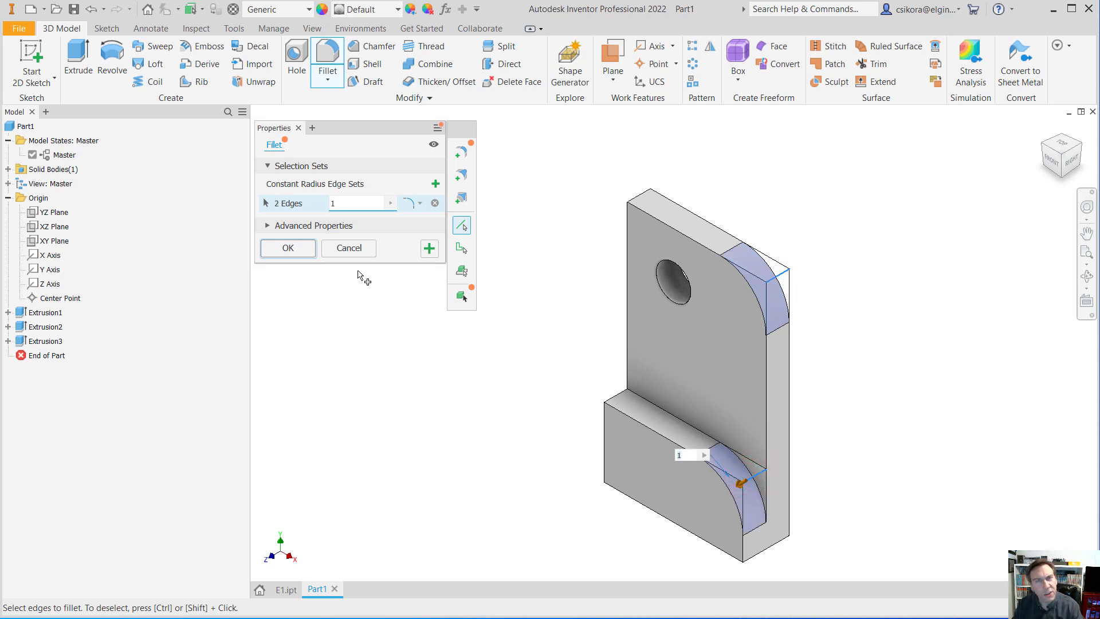
{"action": "left_click", "coordinate": [312, 252]}
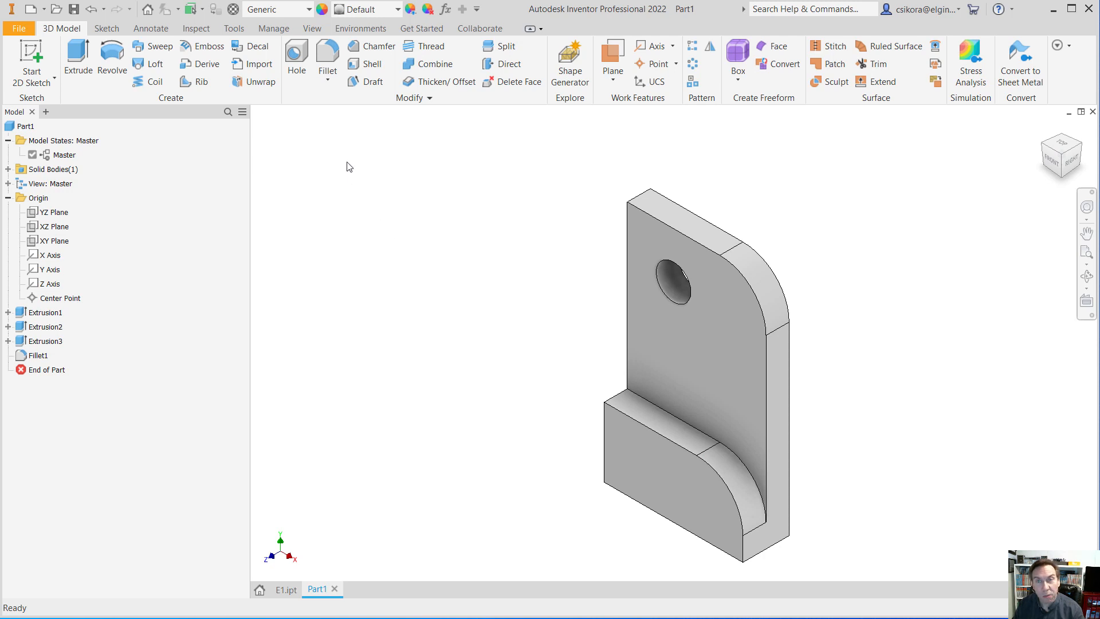
- Chamfer the front outer edge chains of the upper plate and the lower block by 0.125 in
{"action": "left_click", "coordinate": [373, 48]}
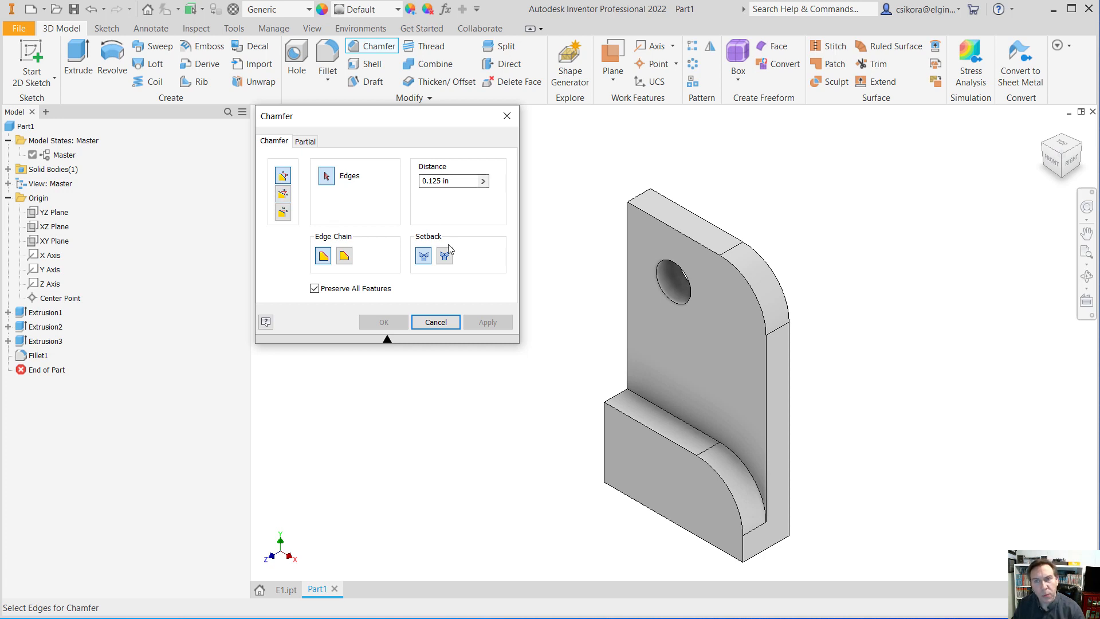
{"action": "left_click", "coordinate": [703, 245]}
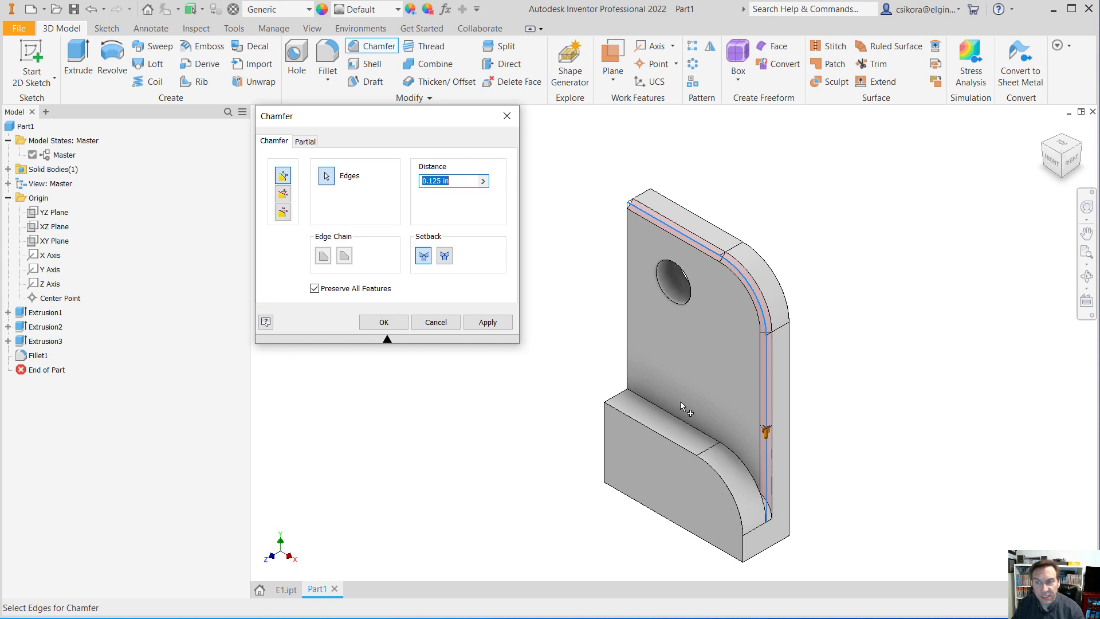
{"action": "left_click", "coordinate": [644, 430]}
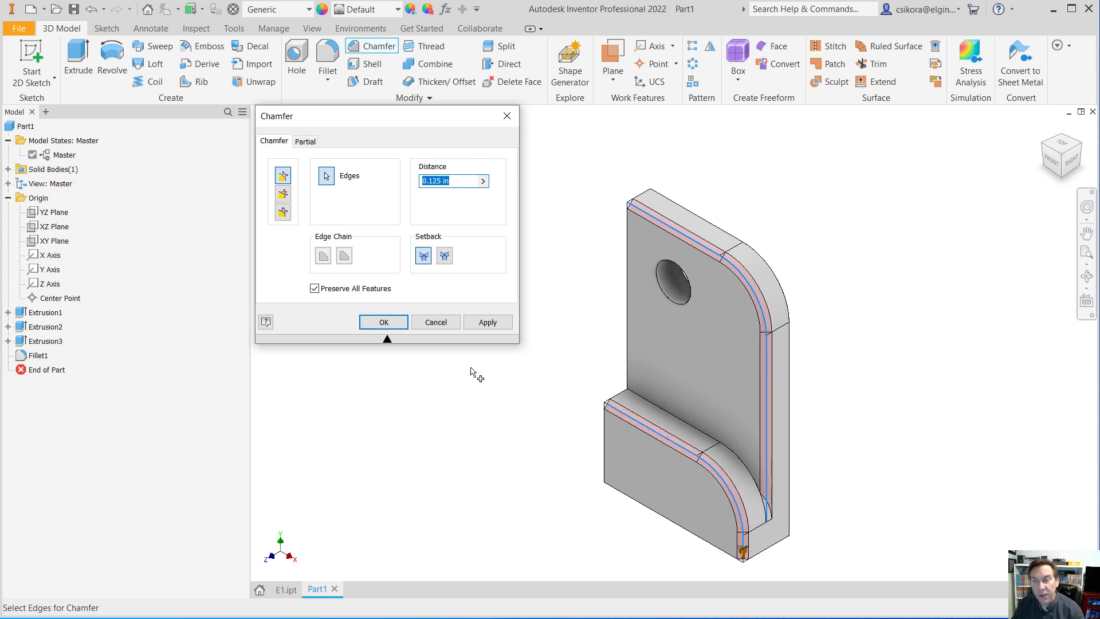
{"action": "left_click", "coordinate": [385, 322]}
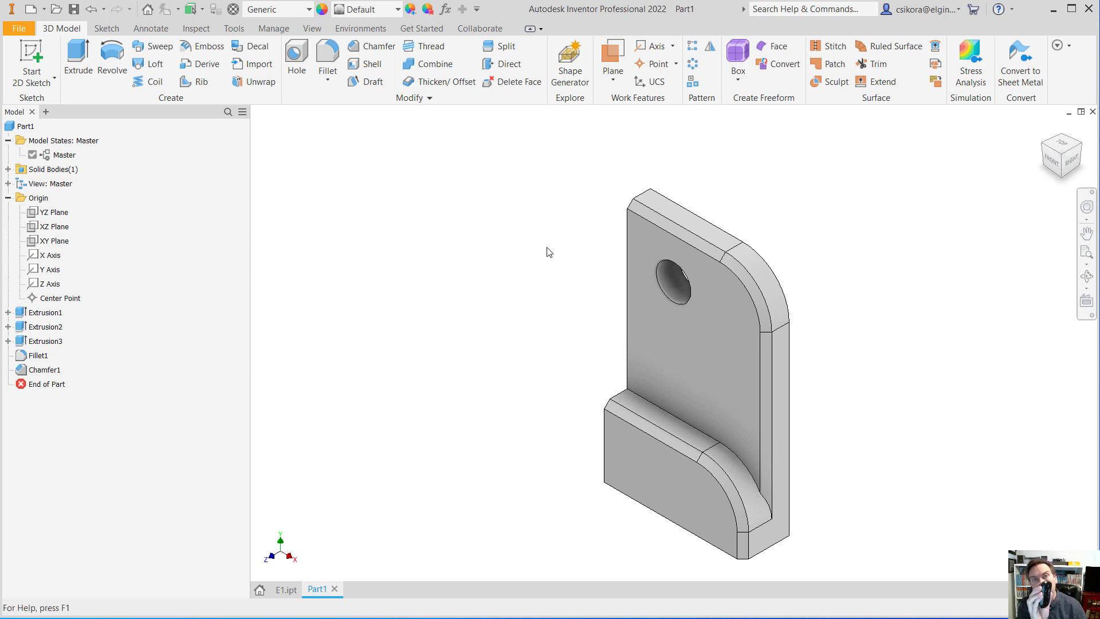
- Orbit the part to an isometric view of its flat back, left side and bottom faces
{"action": "key", "text": "F4"}
{"action": "left_click_drag", "start_coordinate": [548, 252], "coordinate": [617, 485]}
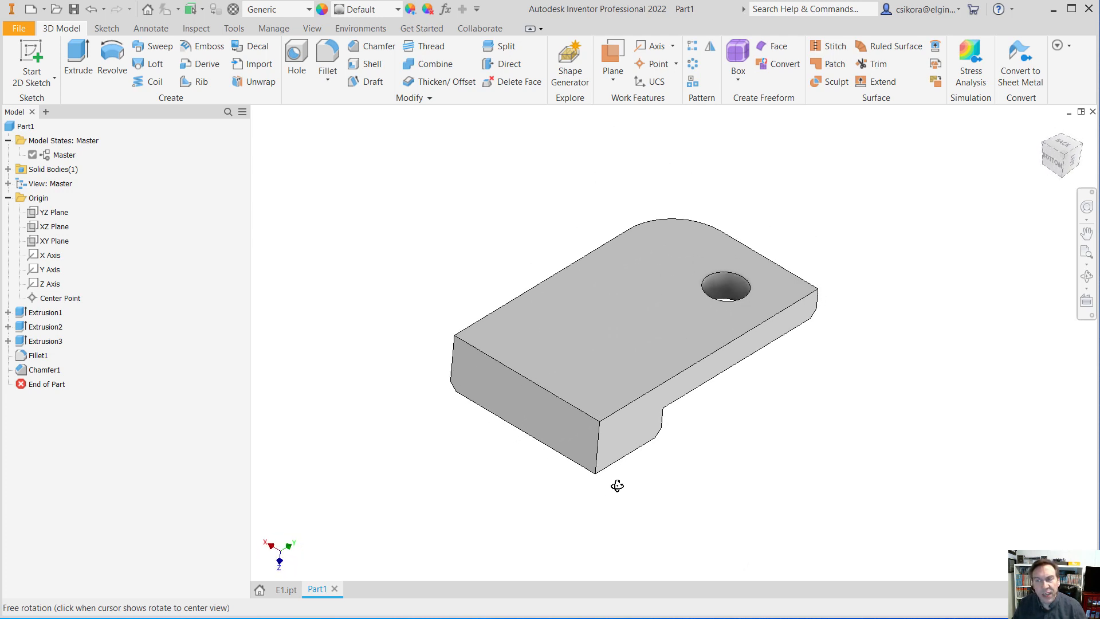
{"action": "key", "text": "Escape"}
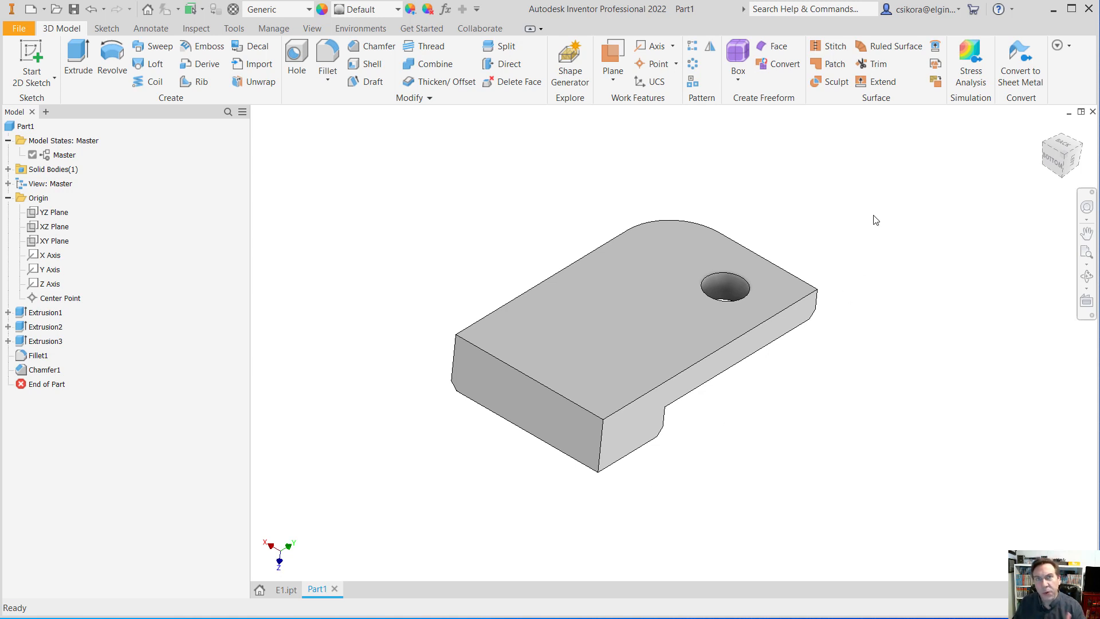
{"action": "left_click", "coordinate": [1063, 159]}
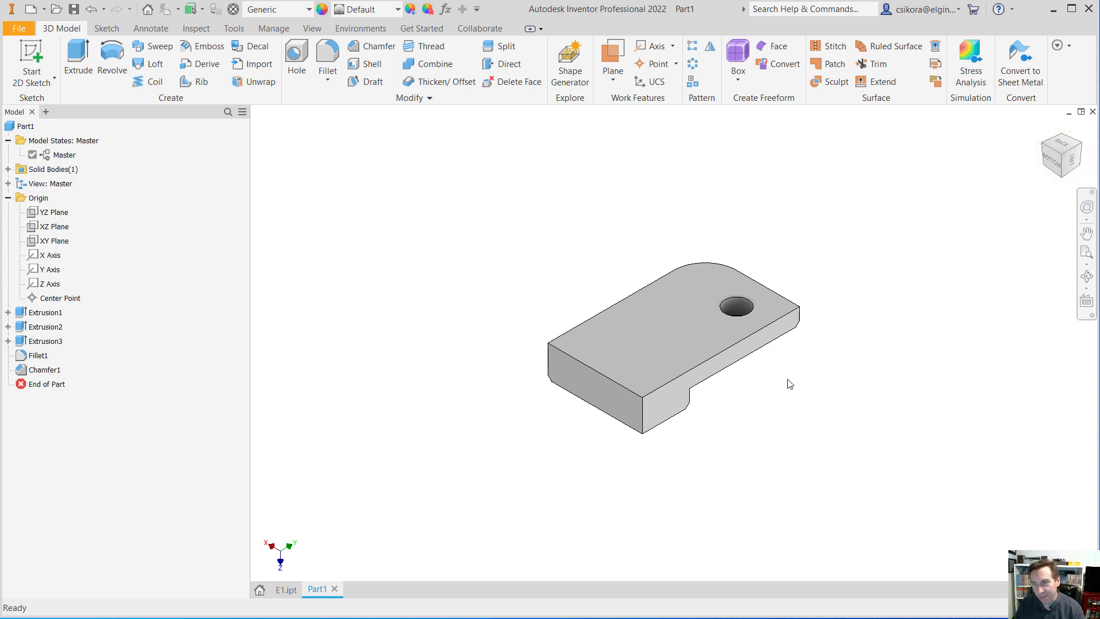
{"action": "scroll", "coordinate": [785, 381], "scroll_direction": "up", "scroll_amount": 3}
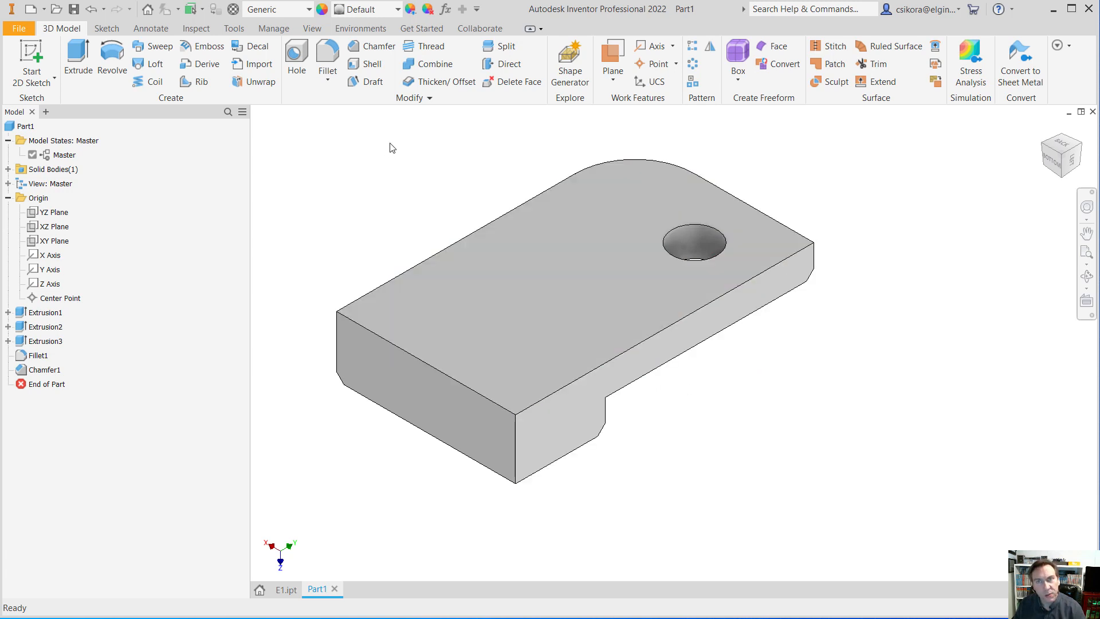
{"action": "left_click", "coordinate": [370, 63]}
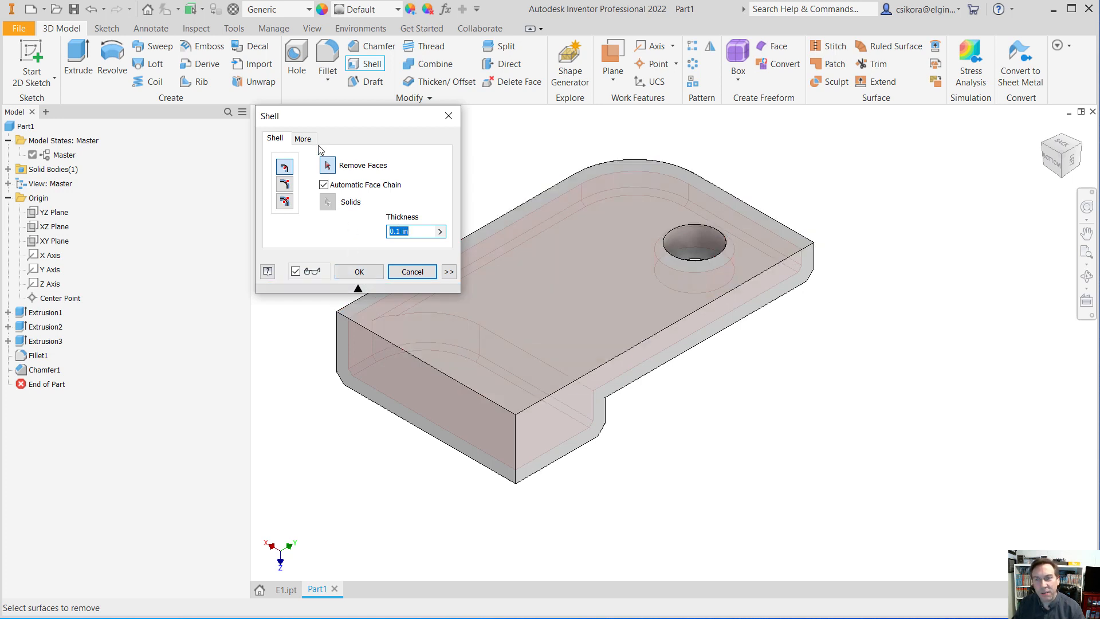
{"action": "left_click", "coordinate": [327, 166]}
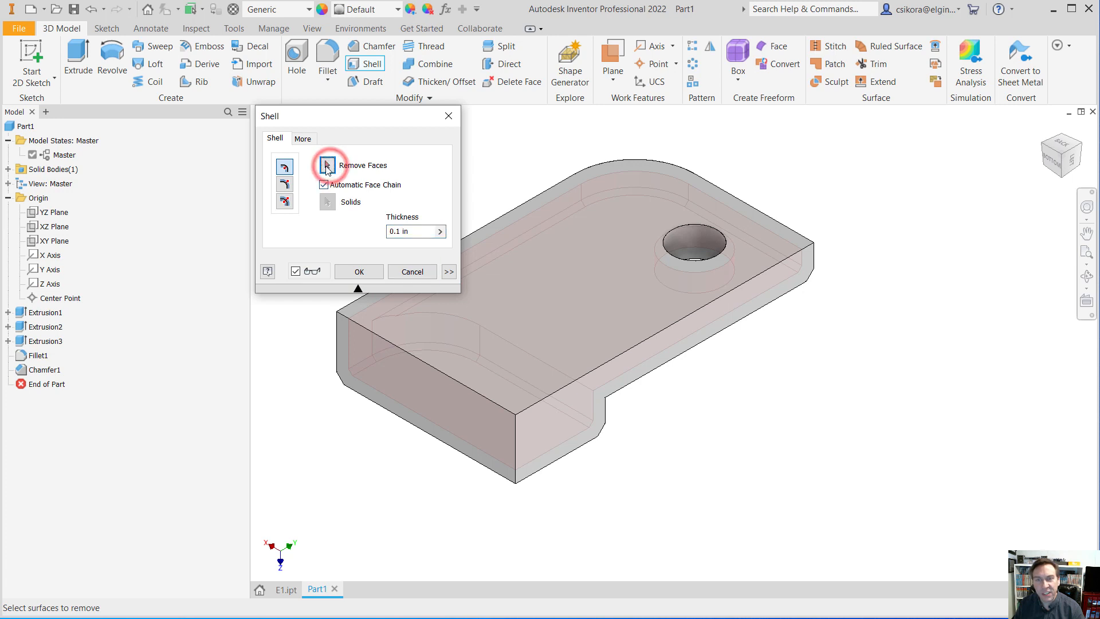
{"action": "left_click", "coordinate": [562, 326]}
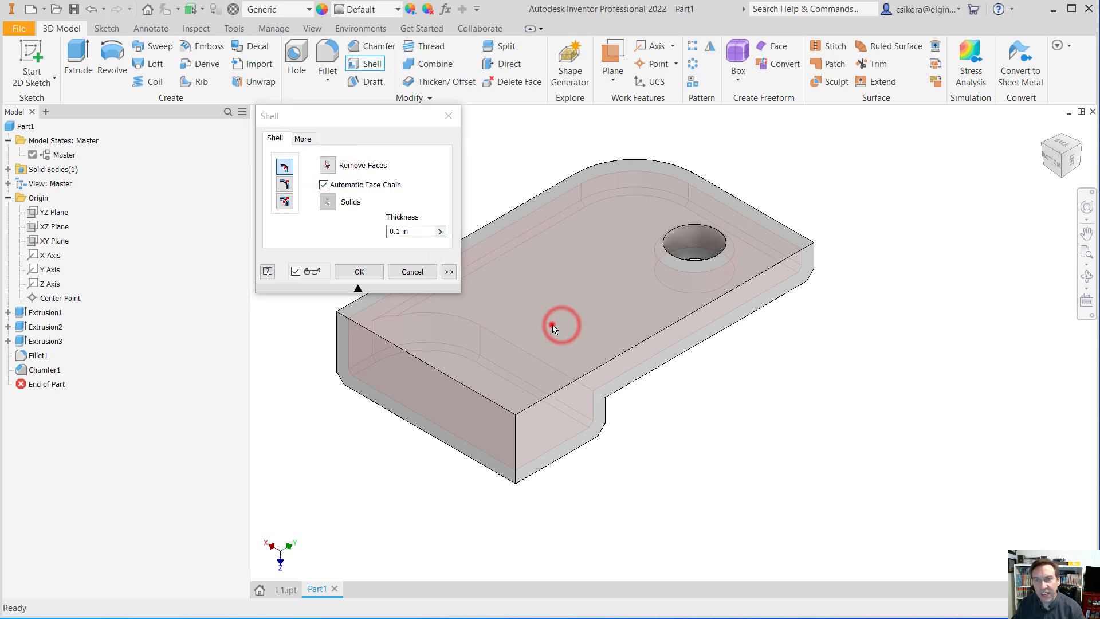
{"action": "left_click", "coordinate": [327, 164]}
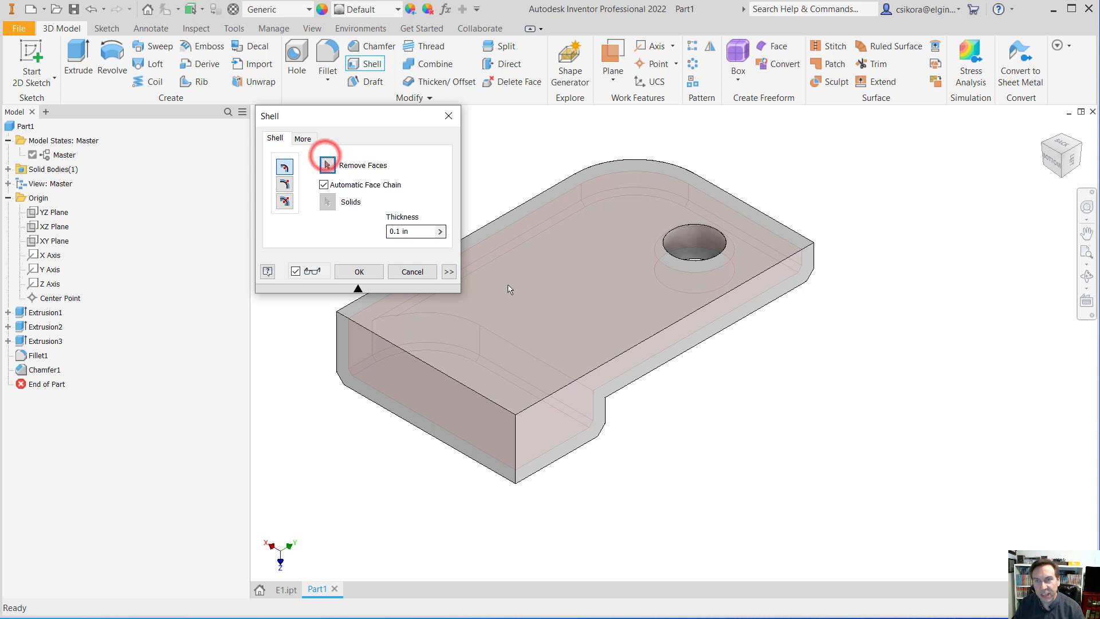
{"action": "left_click", "coordinate": [544, 299]}
{"action": "left_click", "coordinate": [524, 339]}
{"action": "left_click", "coordinate": [433, 389]}
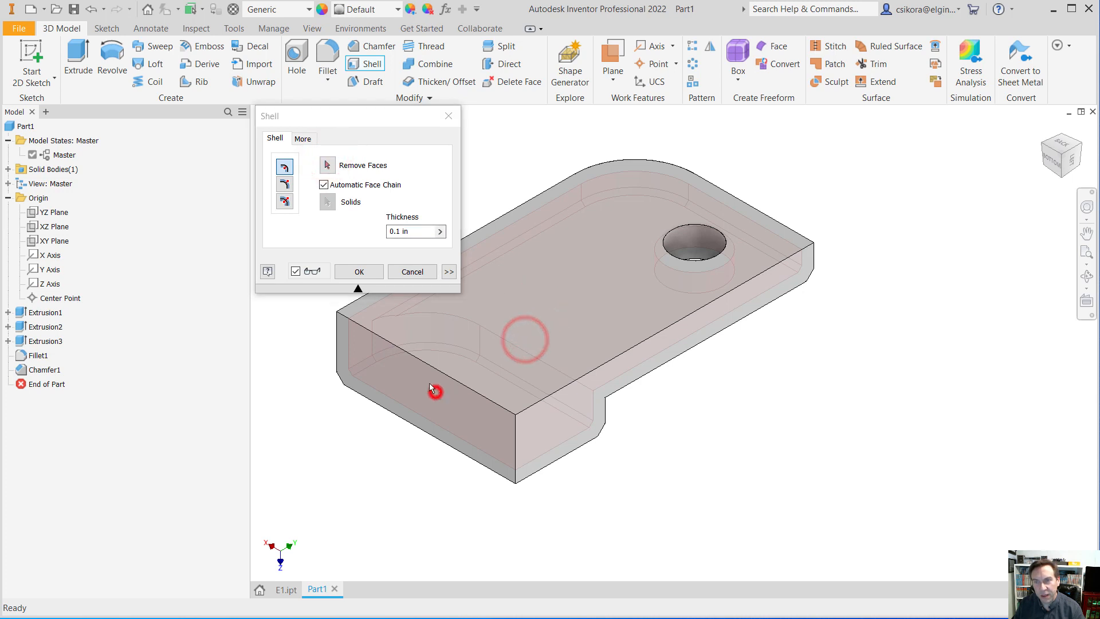
{"action": "left_click", "coordinate": [545, 437]}
{"action": "left_click", "coordinate": [545, 304]}
{"action": "left_click", "coordinate": [404, 272]}
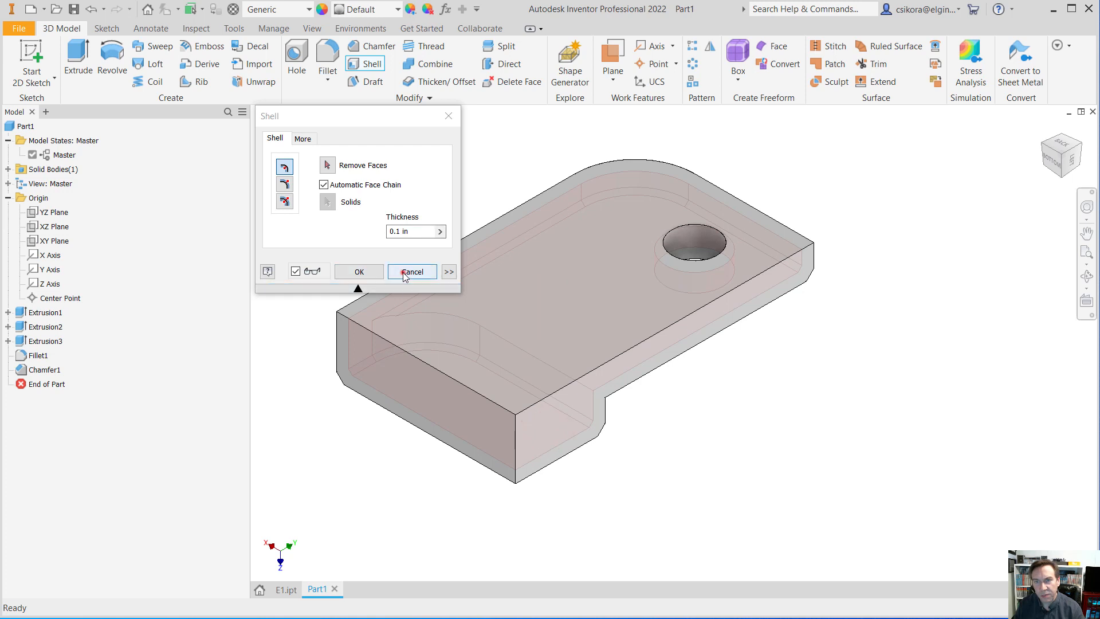
- Set up a 0.1 in shell that removes the back, left-side and bottom faces, leaving the hole's face unselected
{"action": "left_click", "coordinate": [361, 68]}
{"action": "left_click", "coordinate": [572, 293]}
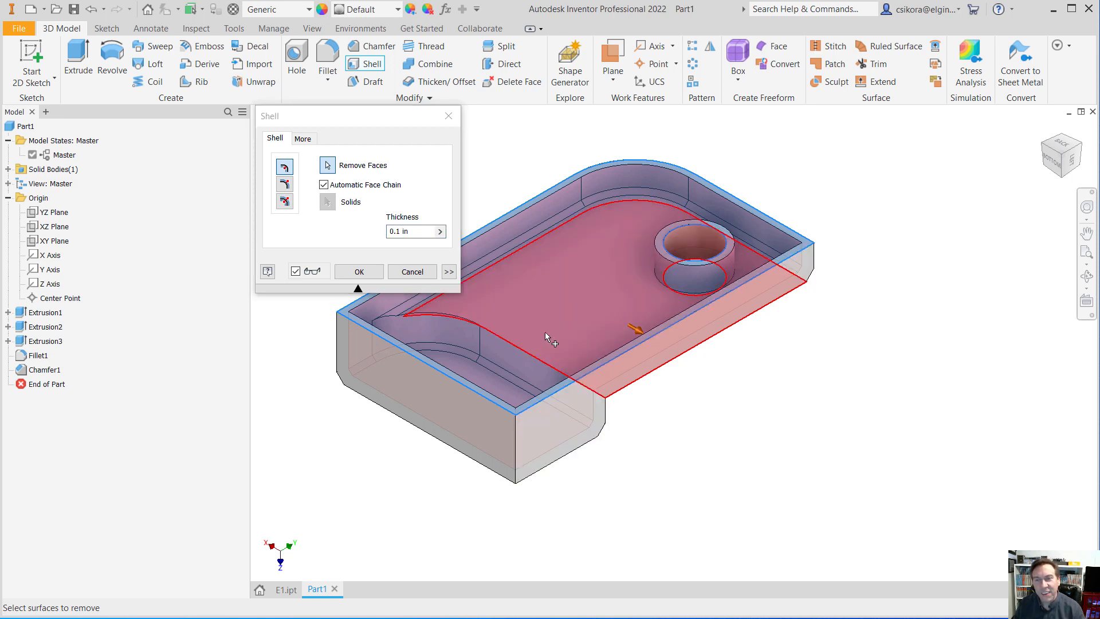
{"action": "left_click", "coordinate": [554, 434]}
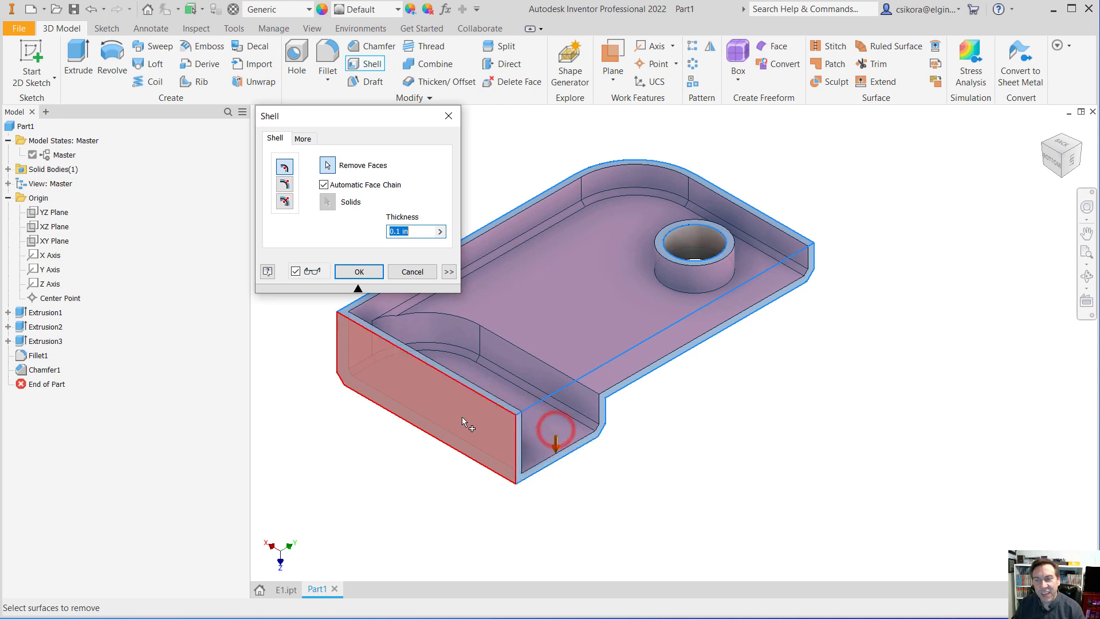
{"action": "left_click", "coordinate": [449, 407]}
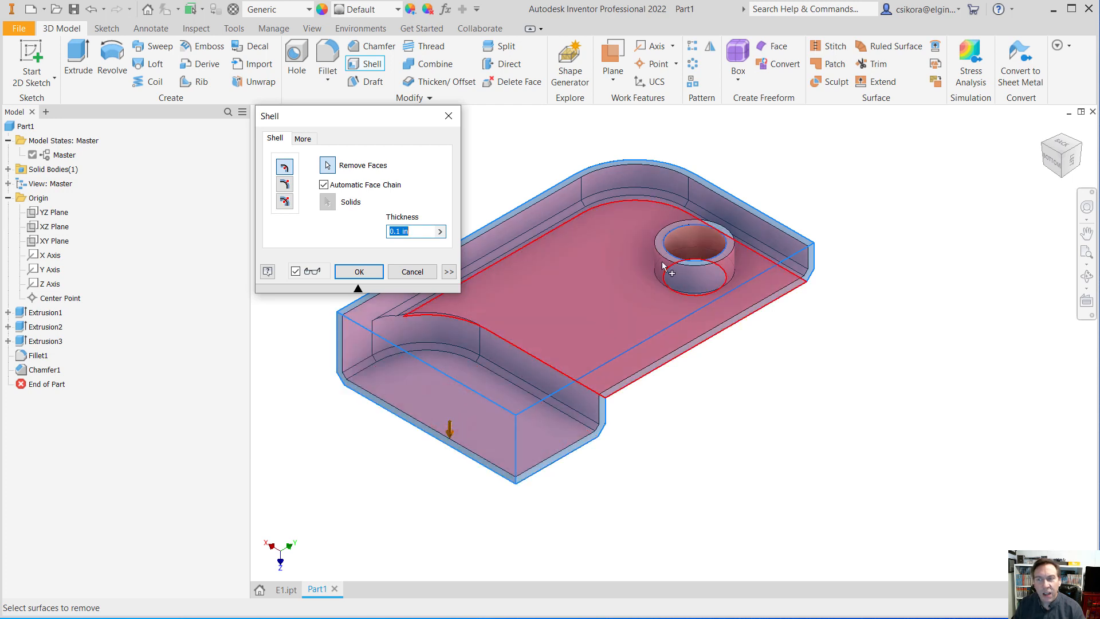
{"action": "left_click", "coordinate": [695, 251]}
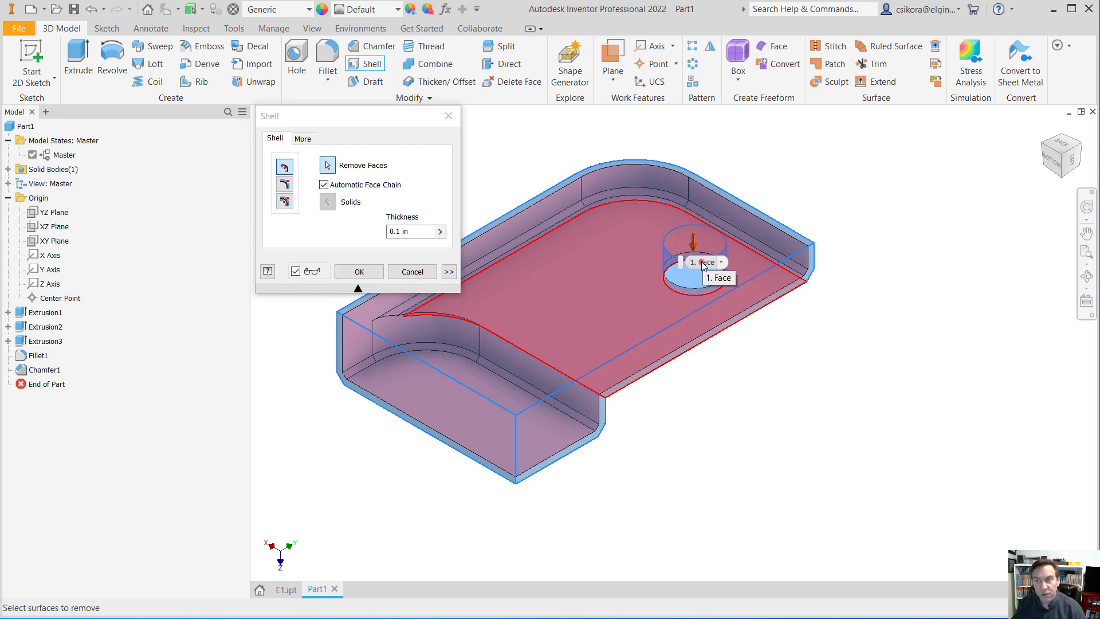
{"action": "left_click", "coordinate": [693, 251], "text": "ctrl"}
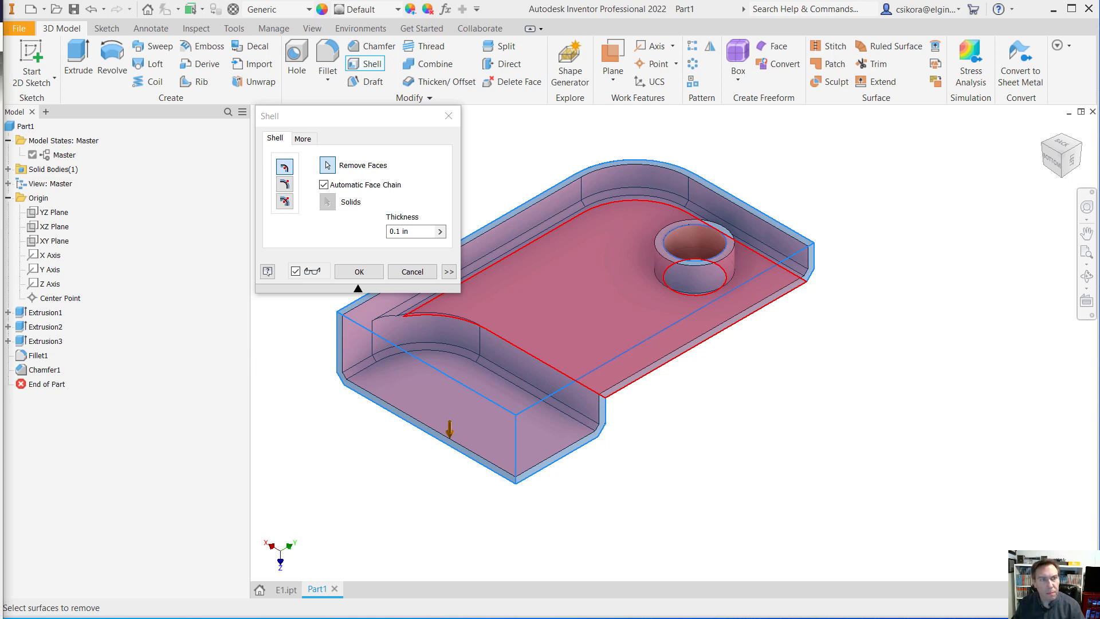
- Bring the IMT 110 Inventor Basics 2021.pdf manual on screen and find the first page of Exercise 1
{"action": "left_click_drag", "start_coordinate": [0, 52], "coordinate": [605, 47]}
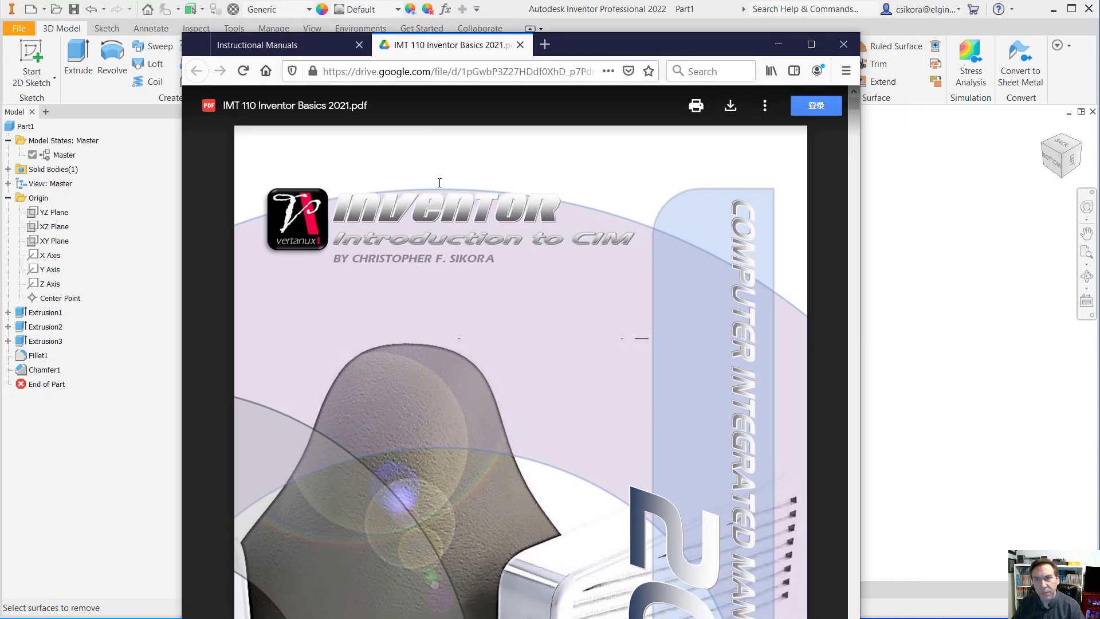
{"action": "scroll", "coordinate": [445, 194], "scroll_direction": "down", "scroll_amount": 10}
{"action": "scroll", "coordinate": [462, 217], "scroll_direction": "down", "scroll_amount": 15}
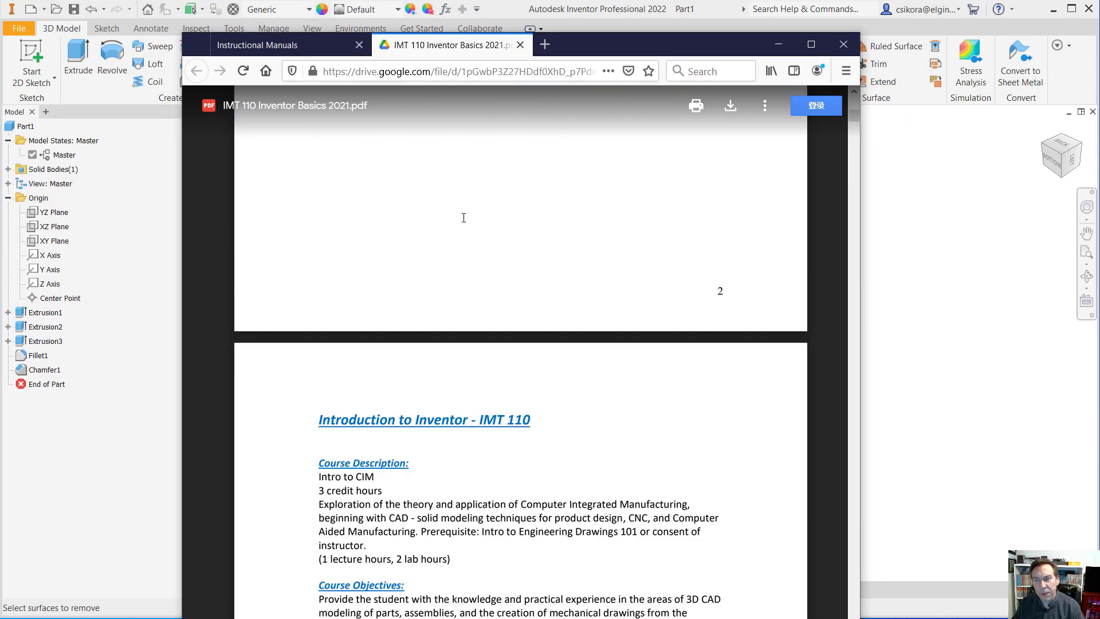
{"action": "mouse_move", "coordinate": [852, 130]}
{"action": "left_mouse_down"}
{"action": "mouse_move", "coordinate": [847, 241]}
{"action": "mouse_move", "coordinate": [848, 215]}
{"action": "left_mouse_up"}
{"action": "scroll", "coordinate": [745, 211], "scroll_direction": "up", "scroll_amount": 10}
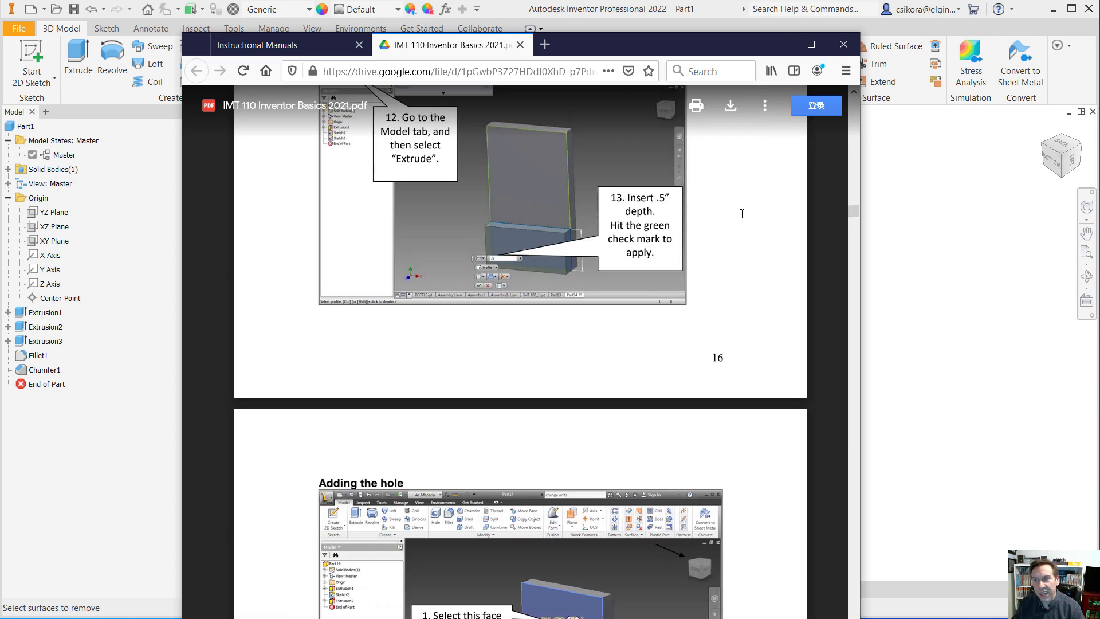
{"action": "scroll", "coordinate": [741, 215], "scroll_direction": "up", "scroll_amount": 5}
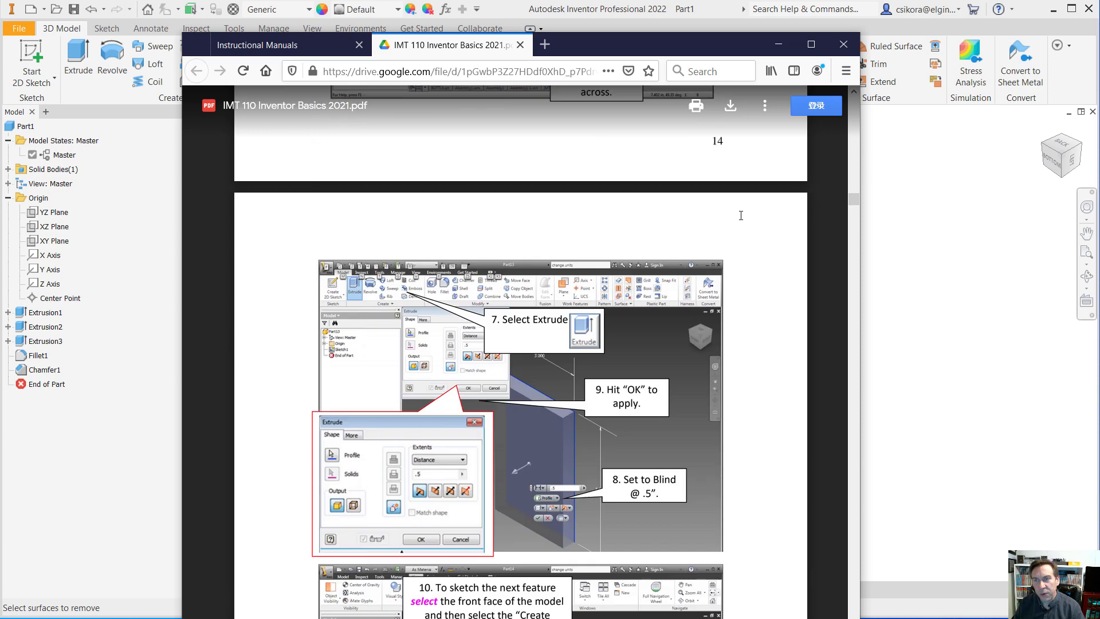
{"action": "scroll", "coordinate": [741, 215], "scroll_direction": "up", "scroll_amount": 12}
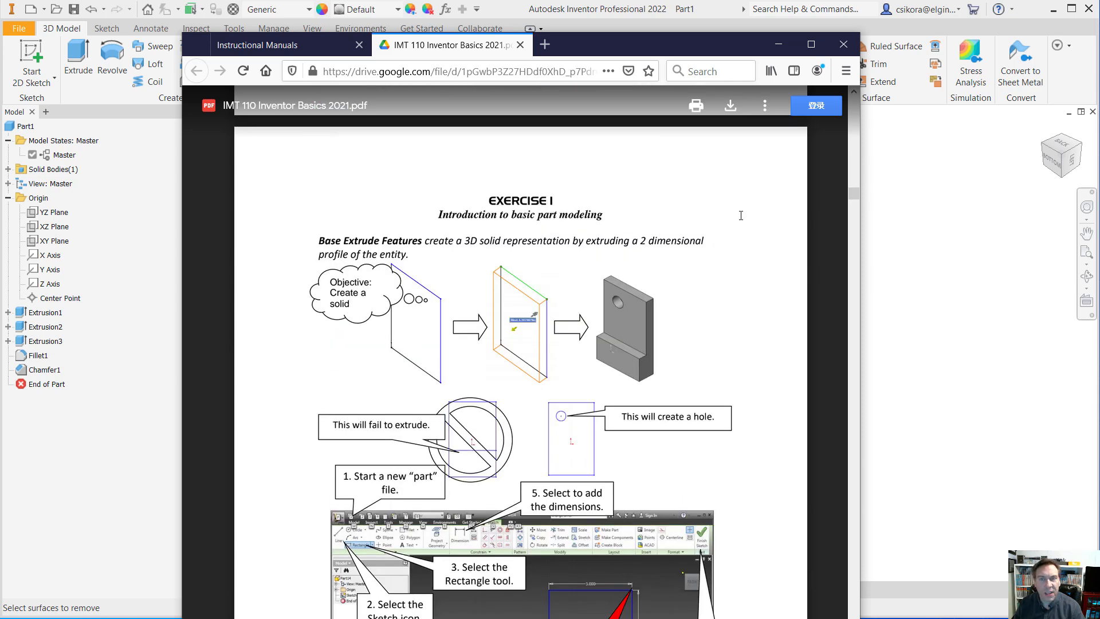
- Review the Exercise 1 instructions in the manual, from the first rectangle sketch to the finished part and save-as note
{"action": "scroll", "coordinate": [741, 215], "scroll_direction": "down", "scroll_amount": 3}
{"action": "scroll", "coordinate": [740, 216], "scroll_direction": "down", "scroll_amount": 1}
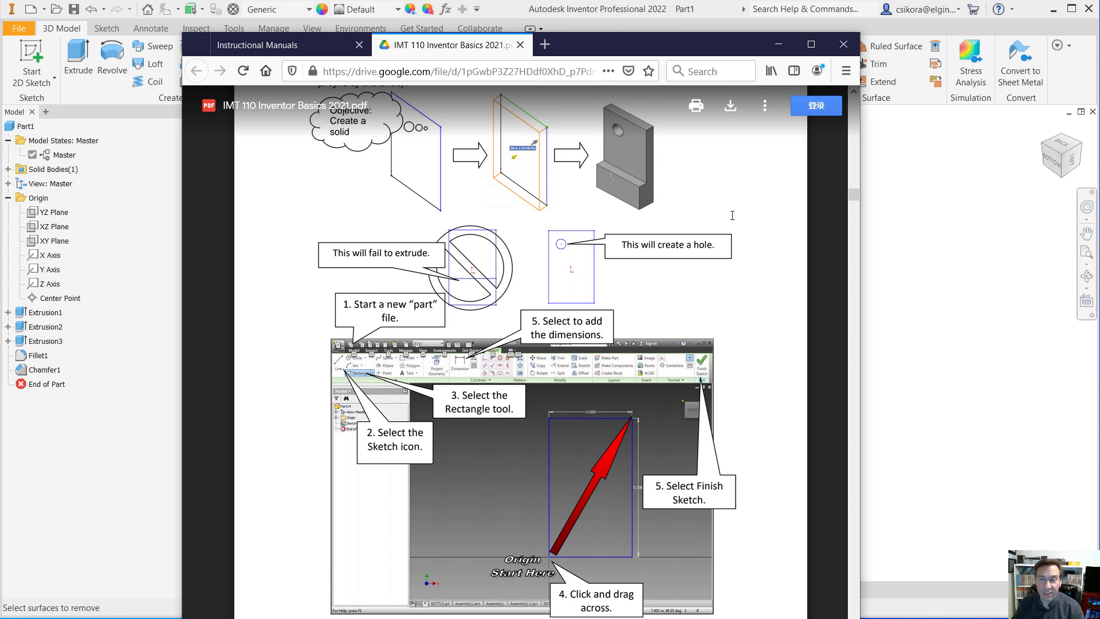
{"action": "scroll", "coordinate": [747, 250], "scroll_direction": "down", "scroll_amount": 2}
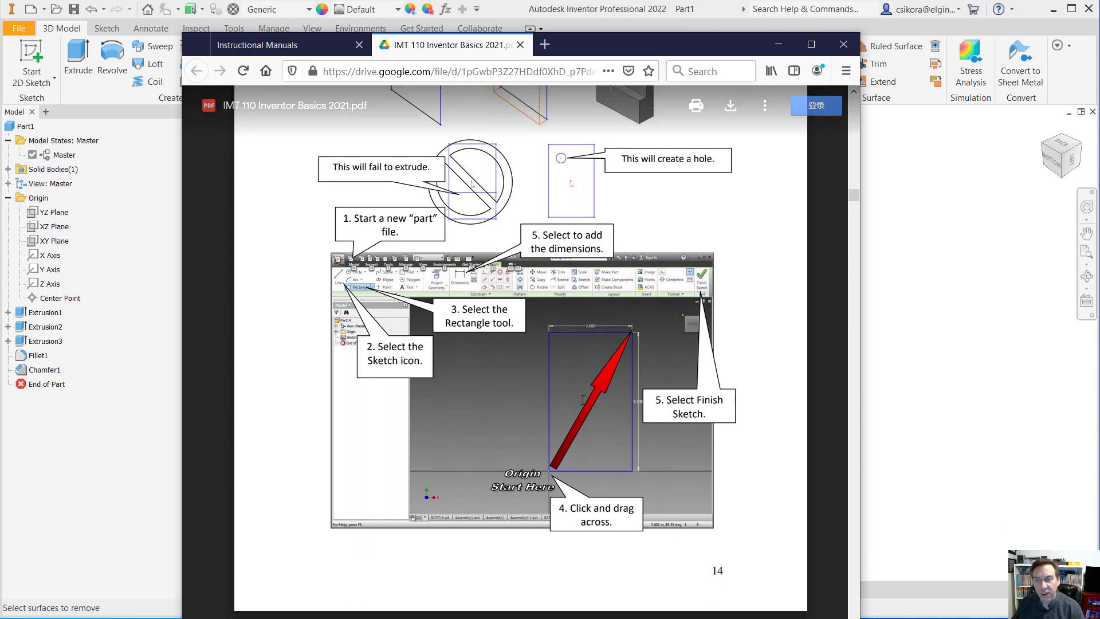
{"action": "scroll", "coordinate": [530, 380], "scroll_direction": "down", "scroll_amount": 15}
{"action": "scroll", "coordinate": [521, 336], "scroll_direction": "down", "scroll_amount": 5}
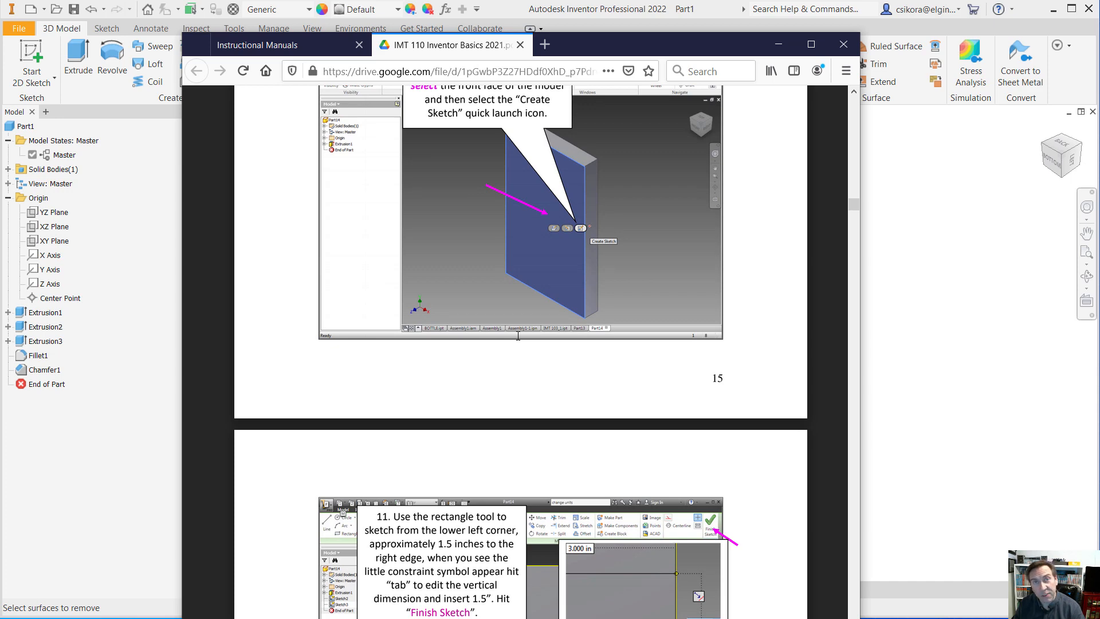
{"action": "scroll", "coordinate": [518, 336], "scroll_direction": "down", "scroll_amount": 15}
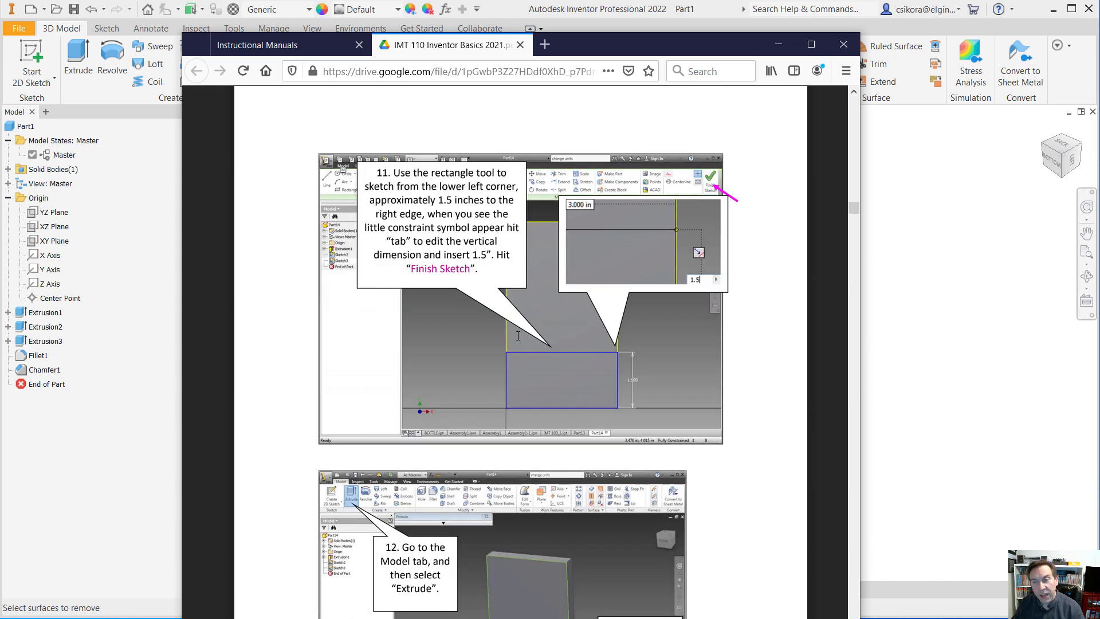
{"action": "scroll", "coordinate": [518, 336], "scroll_direction": "down", "scroll_amount": 18}
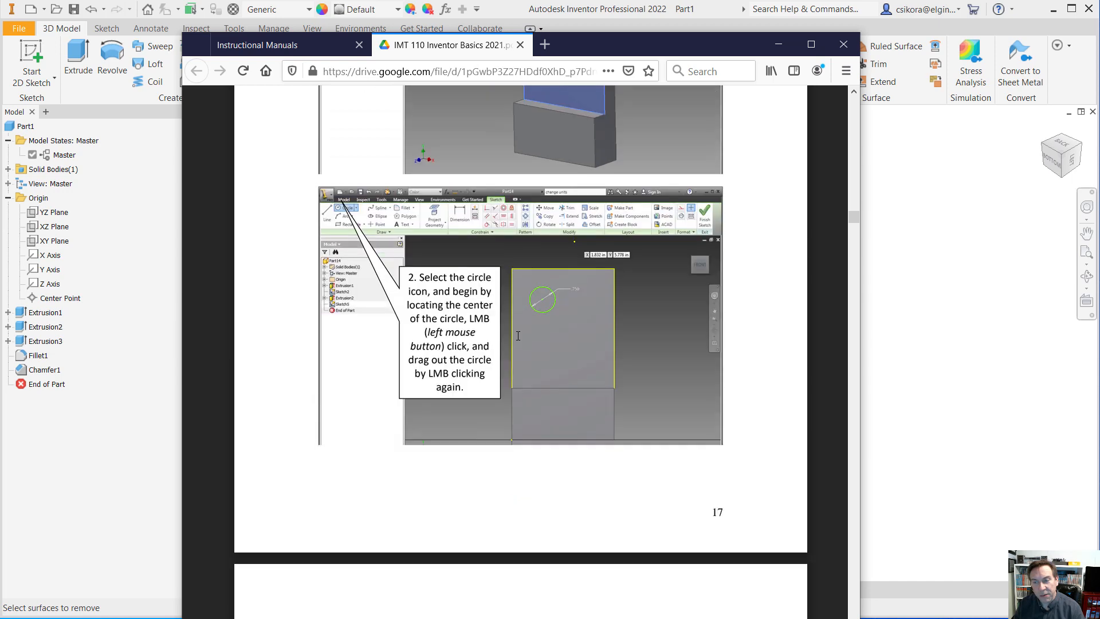
{"action": "scroll", "coordinate": [518, 336], "scroll_direction": "down", "scroll_amount": 18}
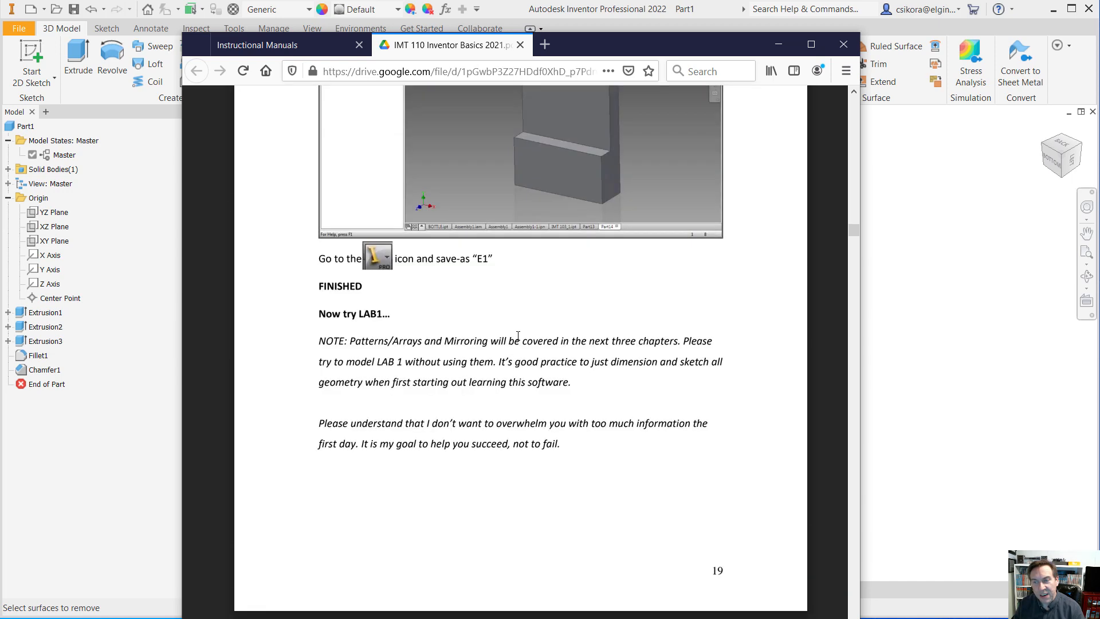
{"action": "scroll", "coordinate": [518, 335], "scroll_direction": "up", "scroll_amount": 8}
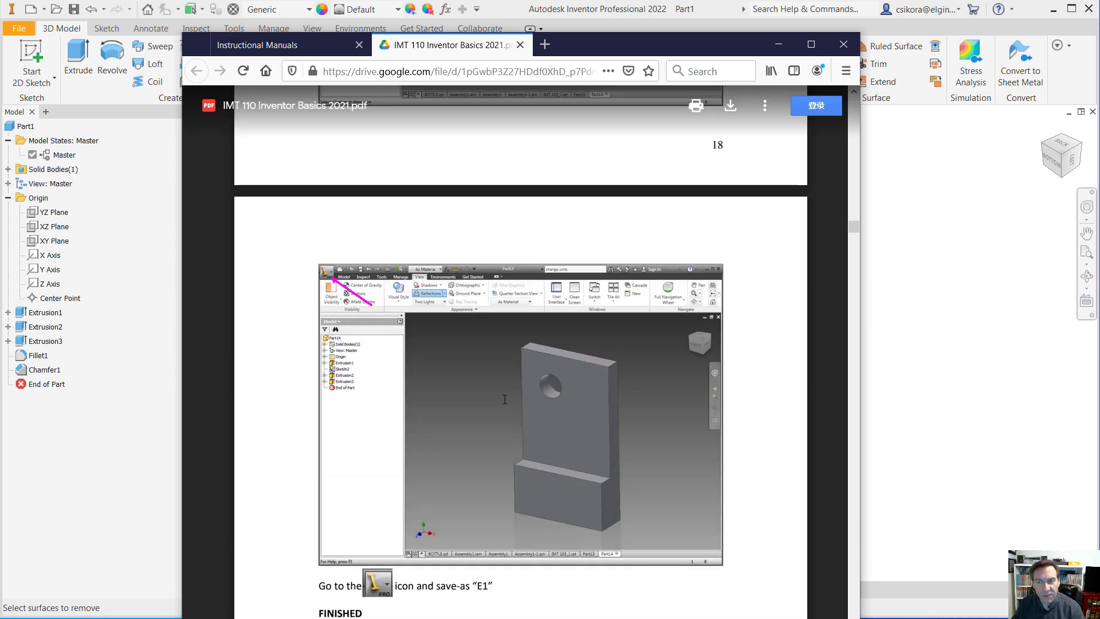
{"action": "scroll", "coordinate": [518, 336], "scroll_direction": "down", "scroll_amount": 4}
{"action": "scroll", "coordinate": [501, 397], "scroll_direction": "up", "scroll_amount": 1}
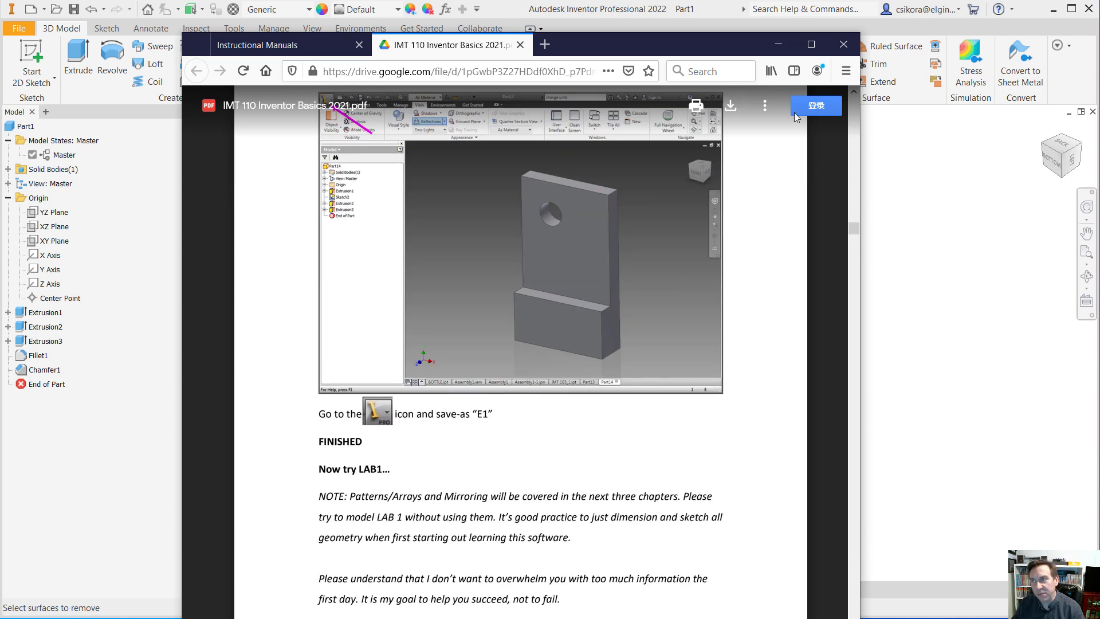
- Switch back to Inventor and apply the 0.1 in shell to the bracket
{"action": "left_click", "coordinate": [659, 10]}
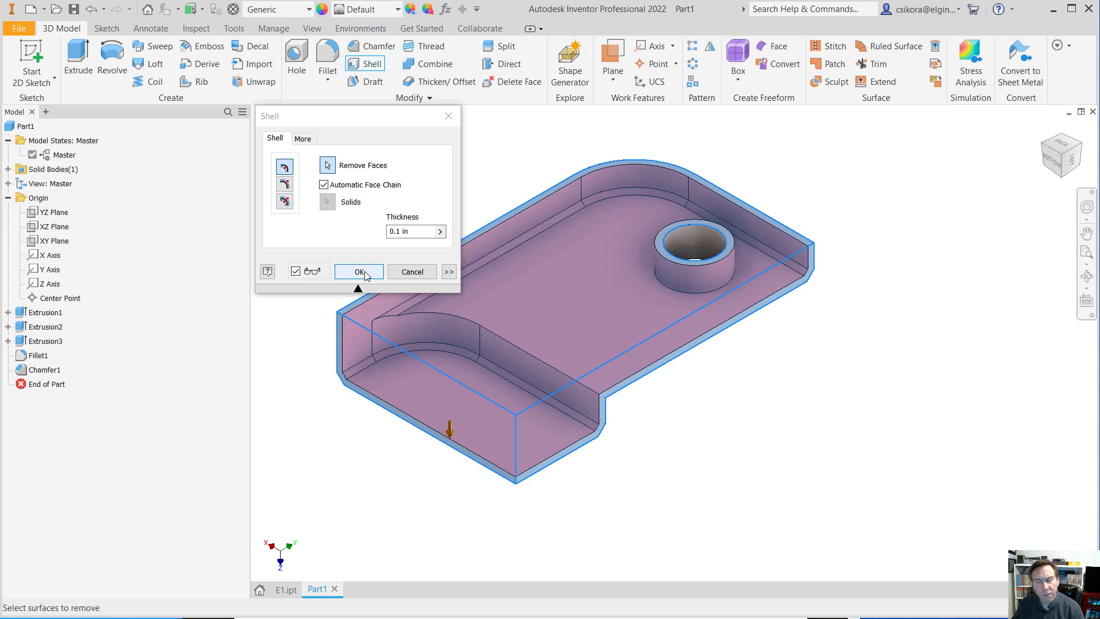
{"action": "left_click", "coordinate": [365, 270]}
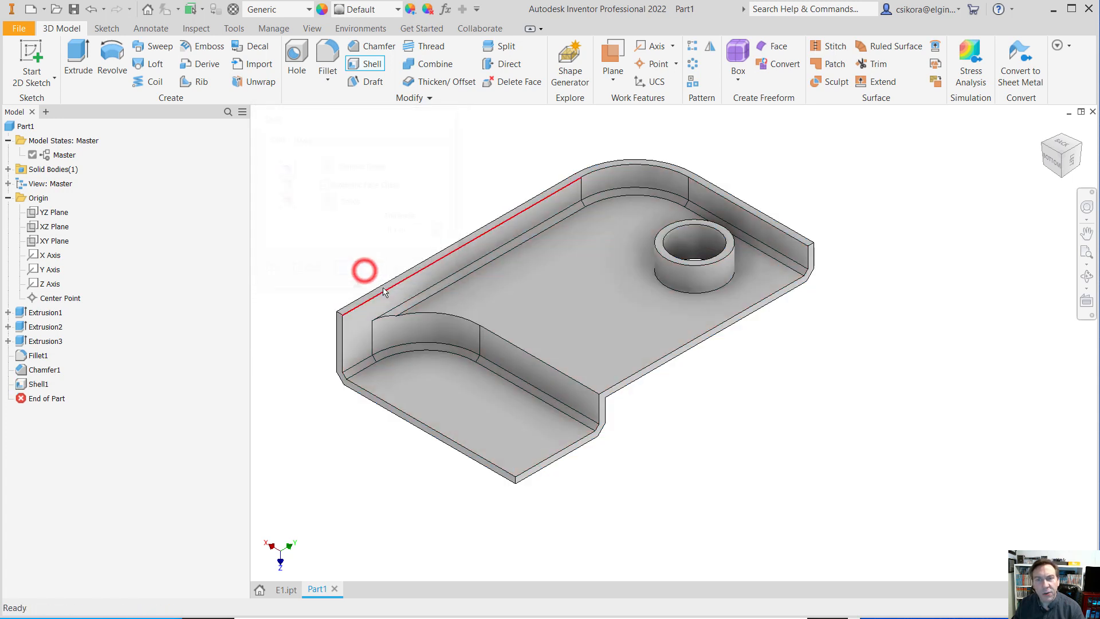
- Set the visual style to Realistic with the bracket's front side in view
{"action": "middle_click_drag", "start_coordinate": [527, 311], "coordinate": [556, 444], "text": "shift"}
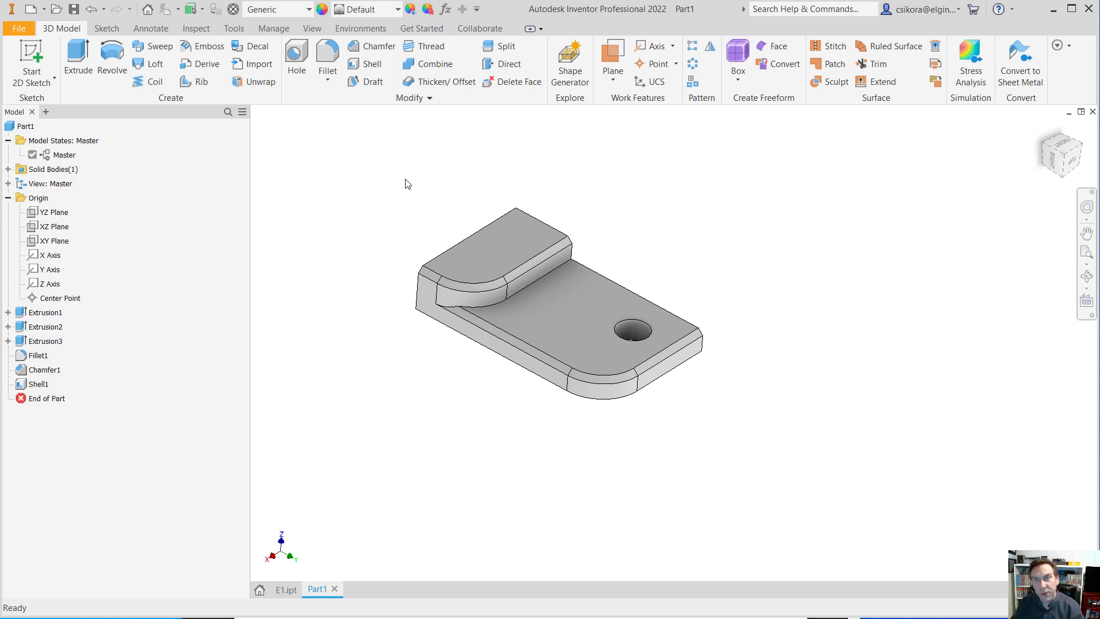
{"action": "scroll", "coordinate": [553, 301], "scroll_direction": "down", "scroll_amount": 3}
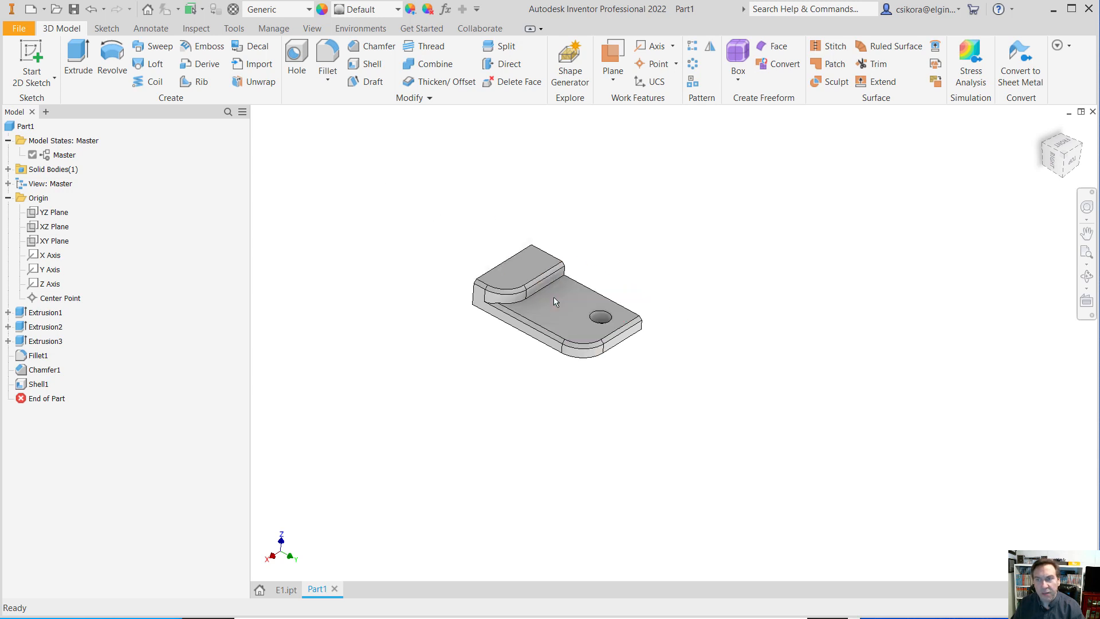
{"action": "scroll", "coordinate": [528, 277], "scroll_direction": "up", "scroll_amount": 5}
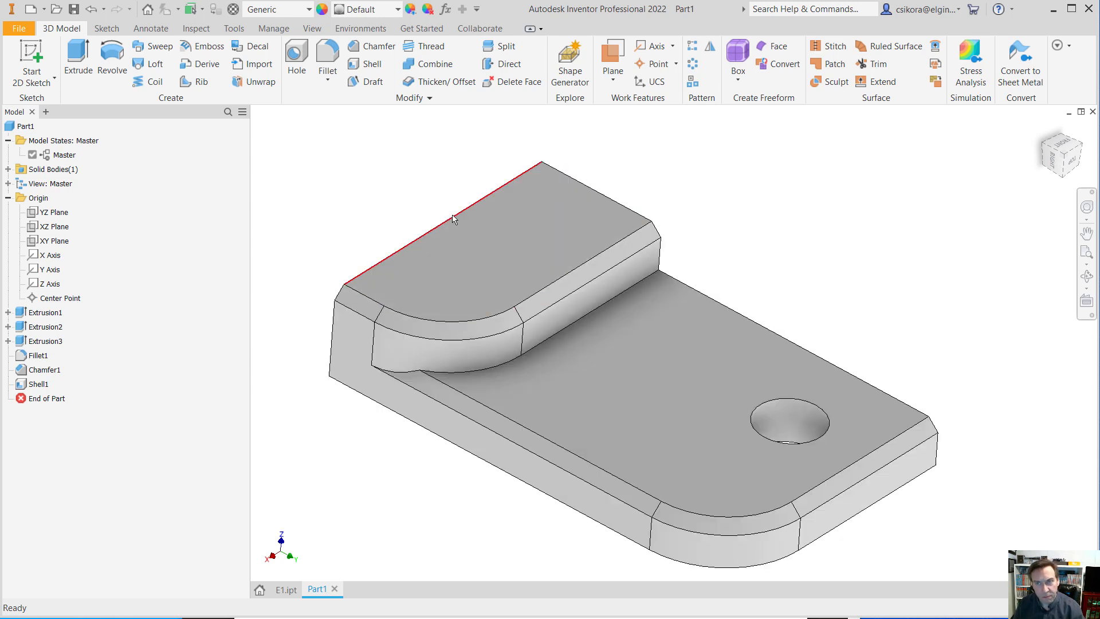
{"action": "left_click", "coordinate": [311, 28]}
{"action": "left_click", "coordinate": [258, 78]}
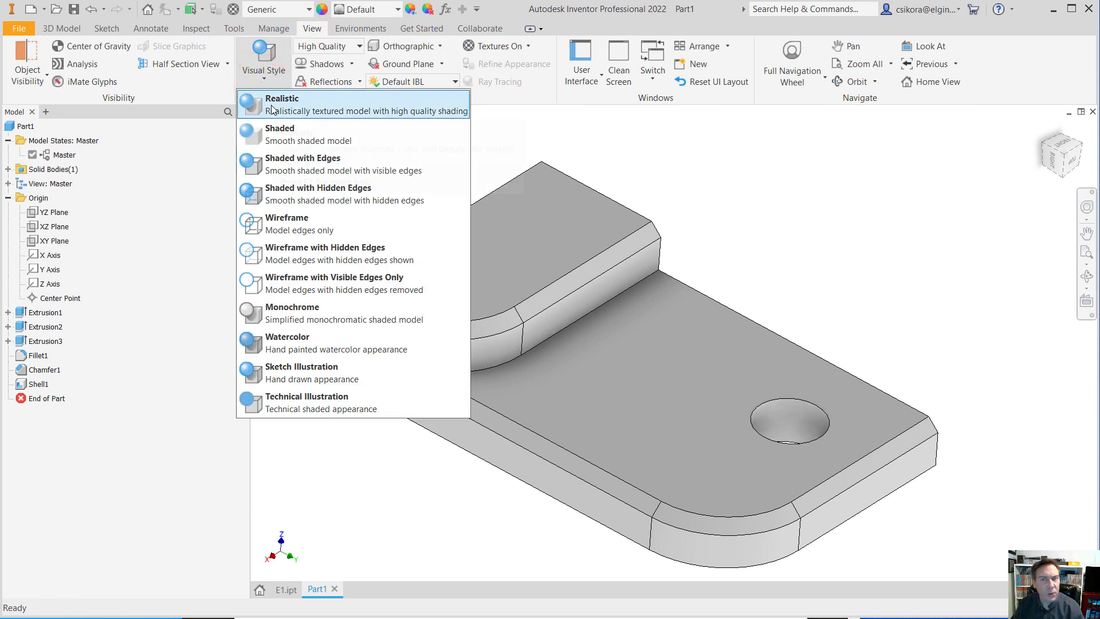
{"action": "left_click", "coordinate": [272, 106]}
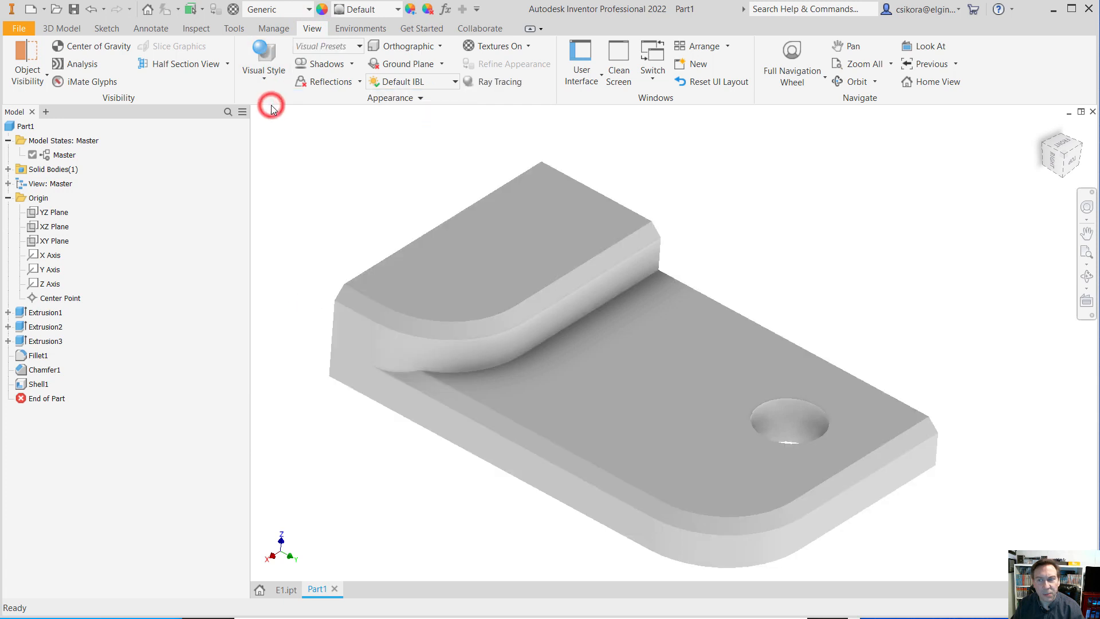
- Set the visual style to Shaded with Edges and switch the bracket's view projection to Perspective
{"action": "left_click", "coordinate": [268, 81]}
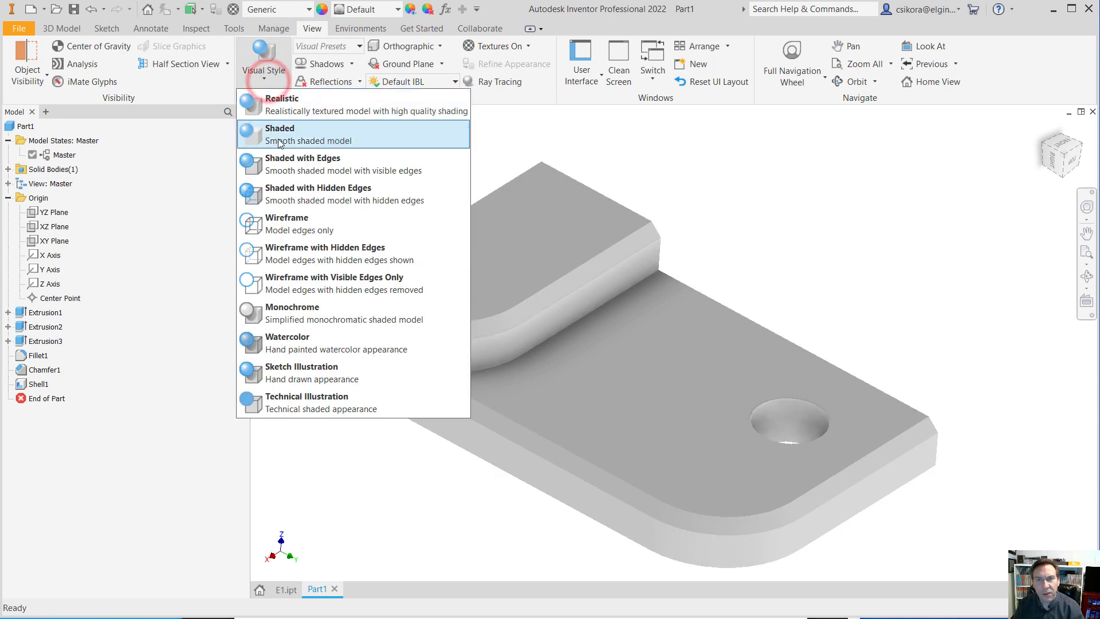
{"action": "left_click", "coordinate": [277, 161]}
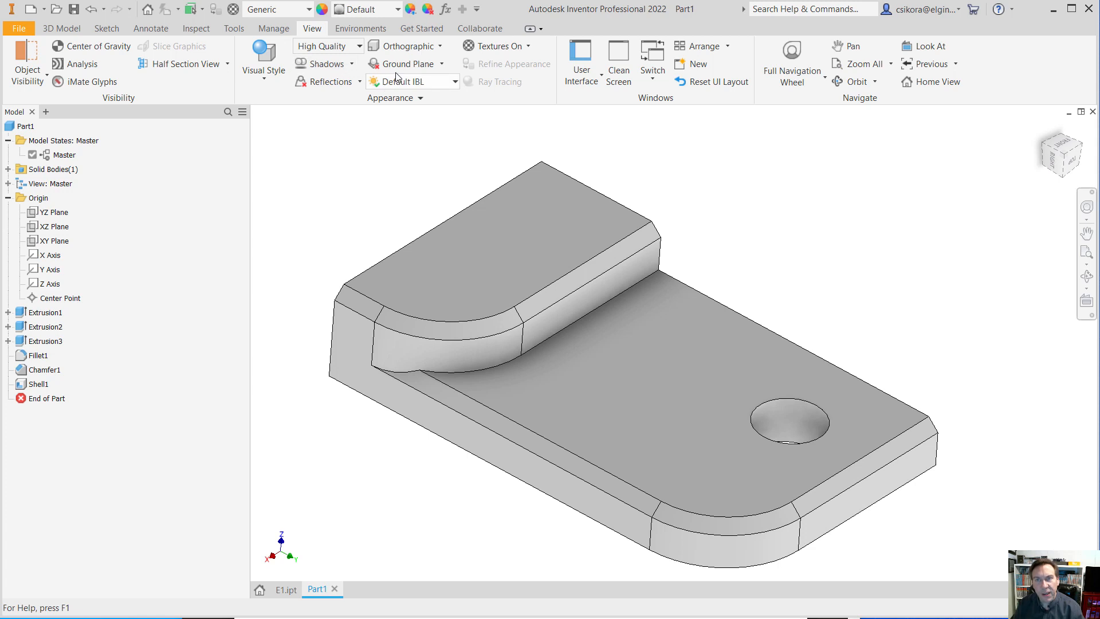
{"action": "left_click", "coordinate": [415, 49]}
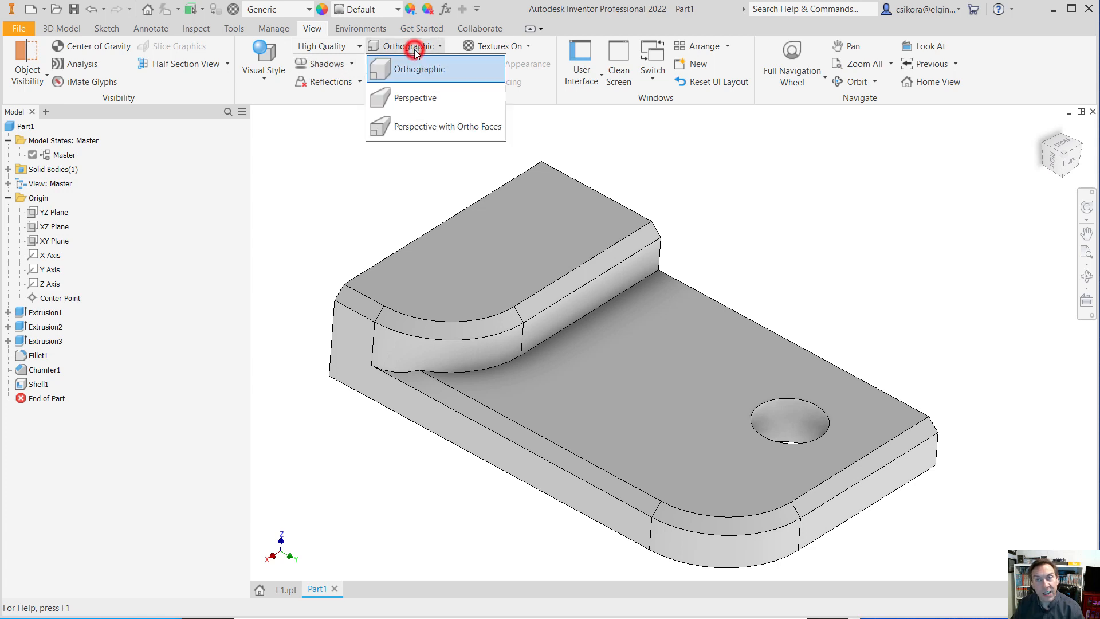
{"action": "left_click", "coordinate": [404, 98]}
{"action": "scroll", "coordinate": [518, 349], "scroll_direction": "down", "scroll_amount": 5}
{"action": "scroll", "coordinate": [583, 424], "scroll_direction": "up", "scroll_amount": 3}
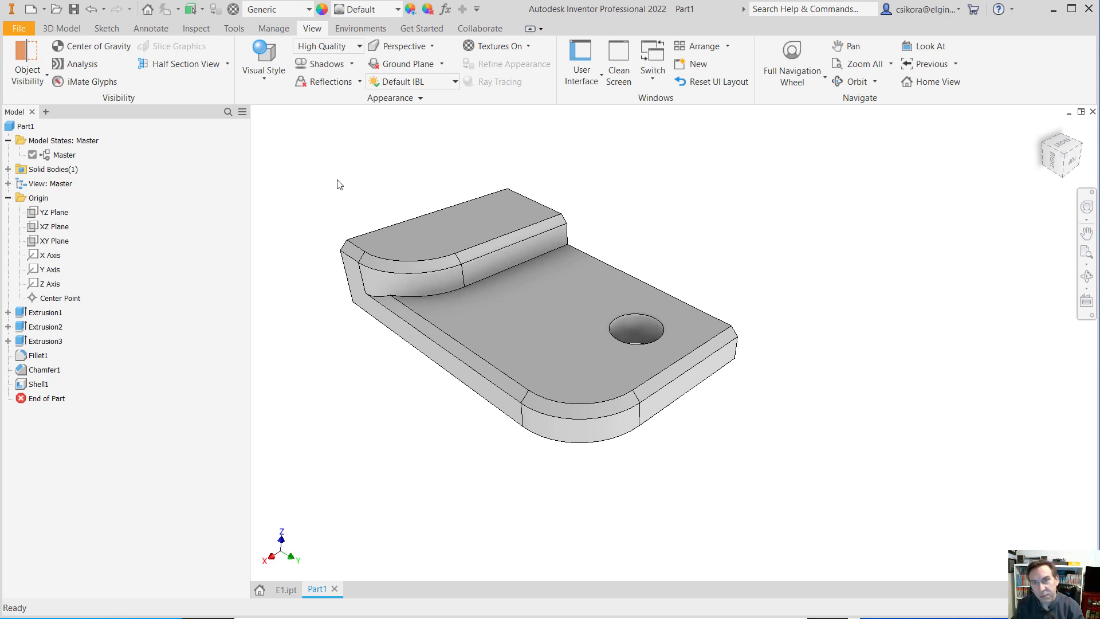
- Turn on All Shadows and reflections for the bracket's display
{"action": "left_click", "coordinate": [352, 65]}
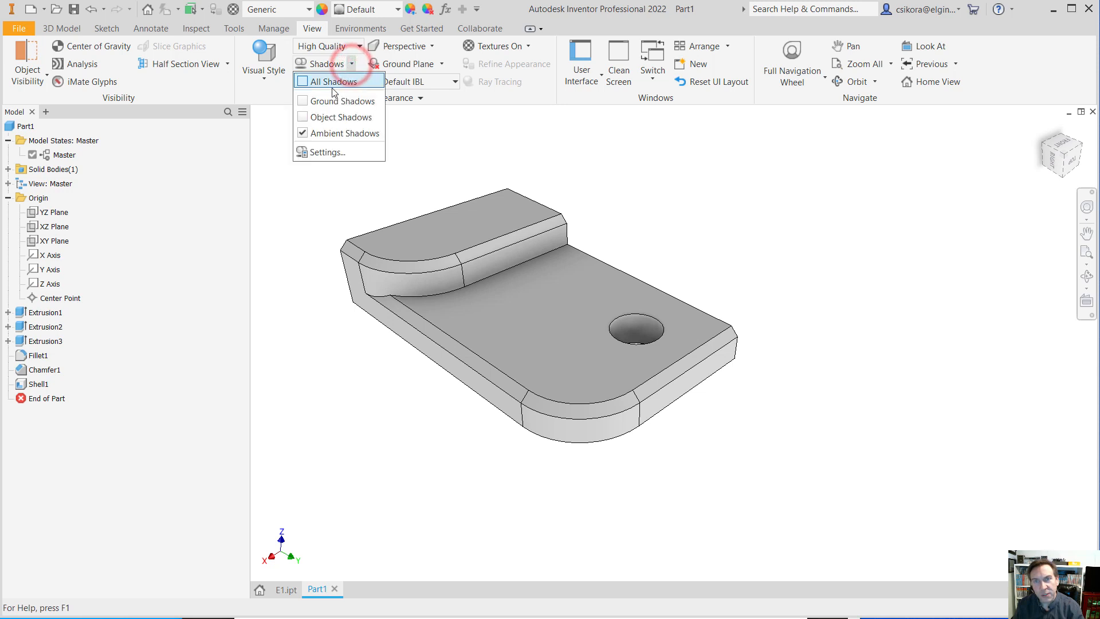
{"action": "left_click", "coordinate": [299, 81]}
{"action": "left_click", "coordinate": [440, 140]}
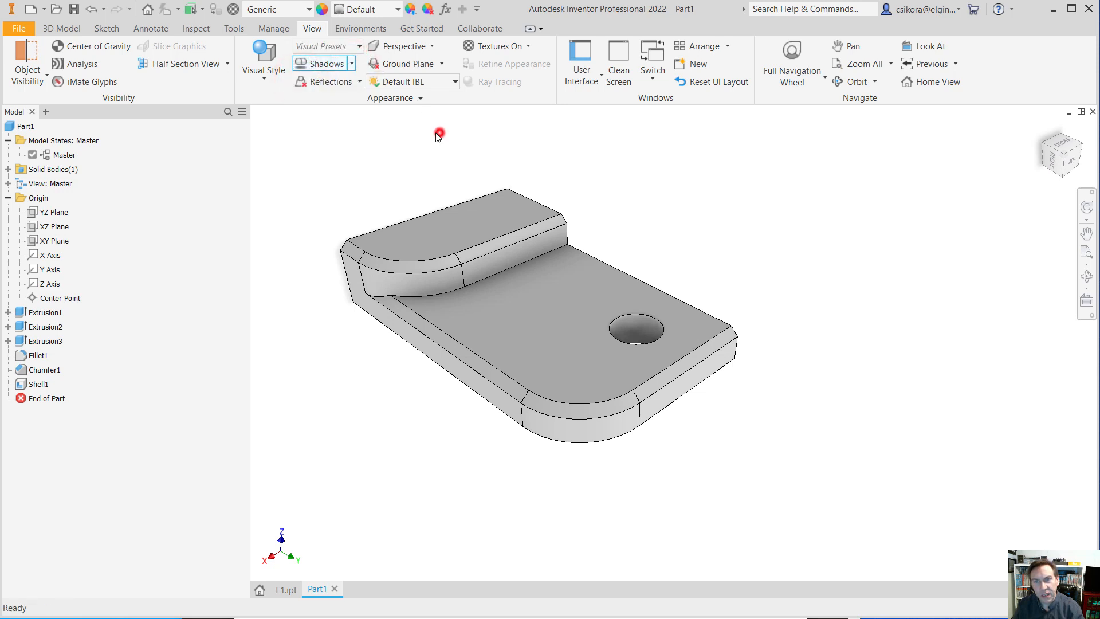
{"action": "left_click", "coordinate": [355, 81]}
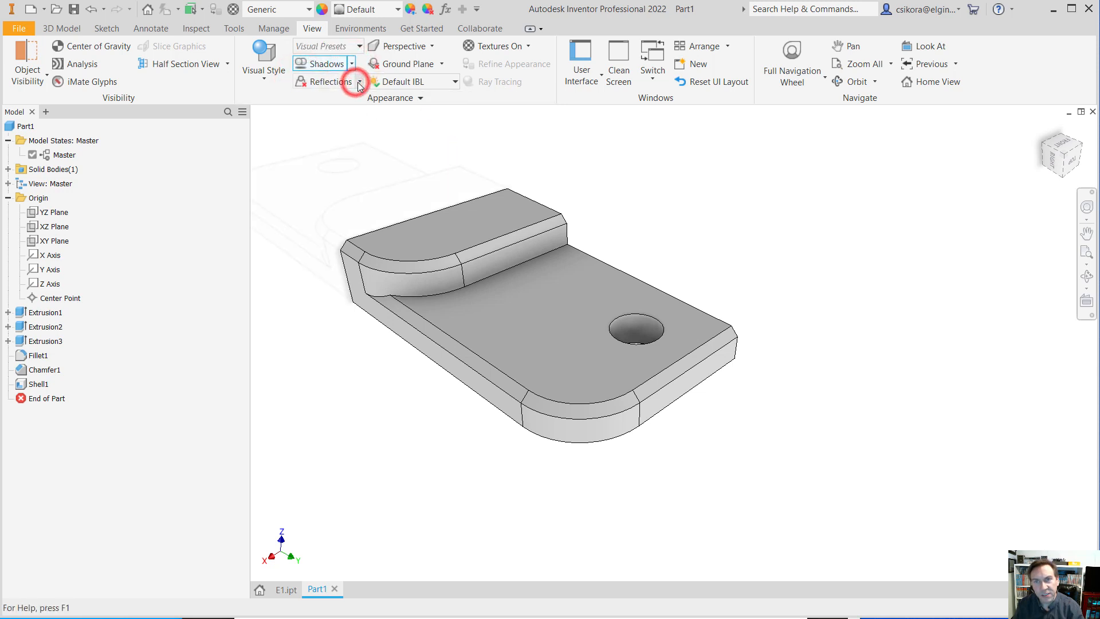
{"action": "left_click", "coordinate": [358, 98]}
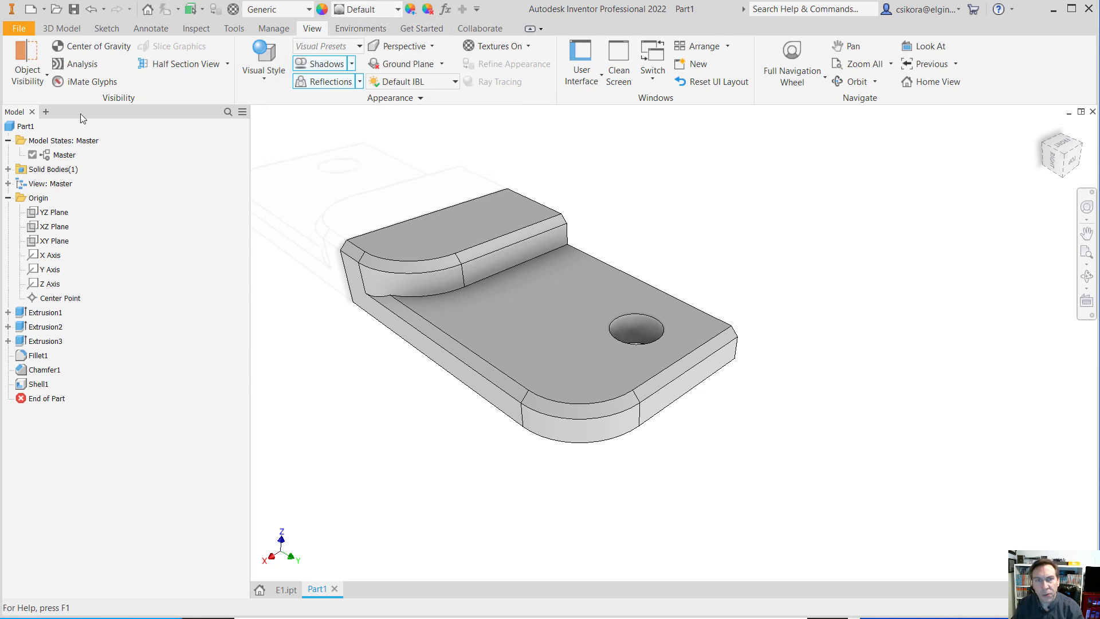
- Save the part in the Documents folder under the file name E1b
{"action": "left_click", "coordinate": [13, 127]}
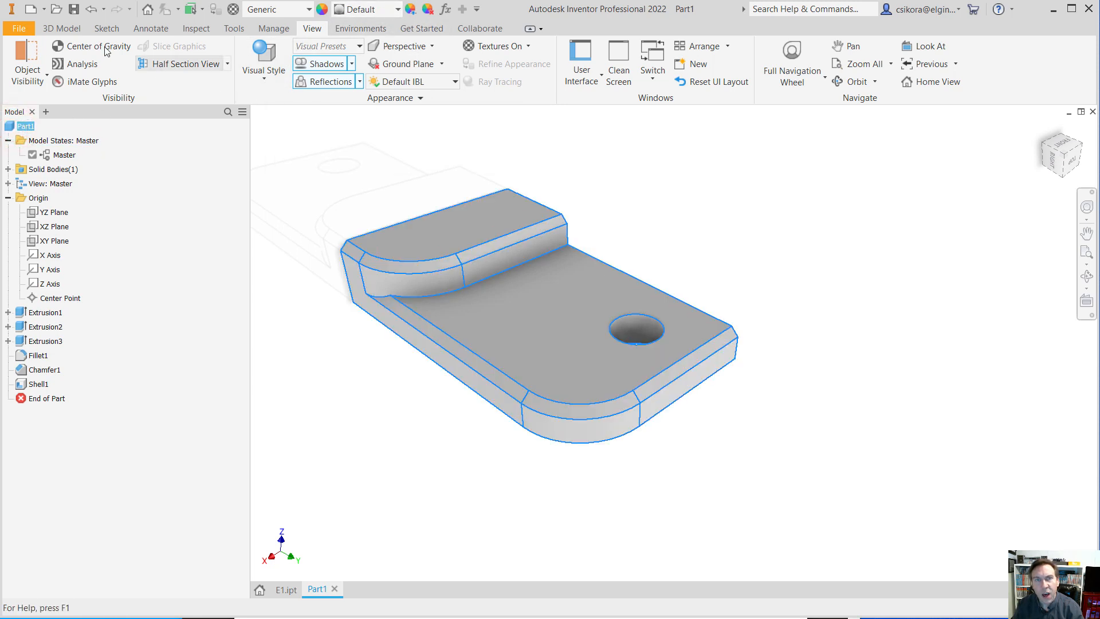
{"action": "left_click", "coordinate": [74, 10]}
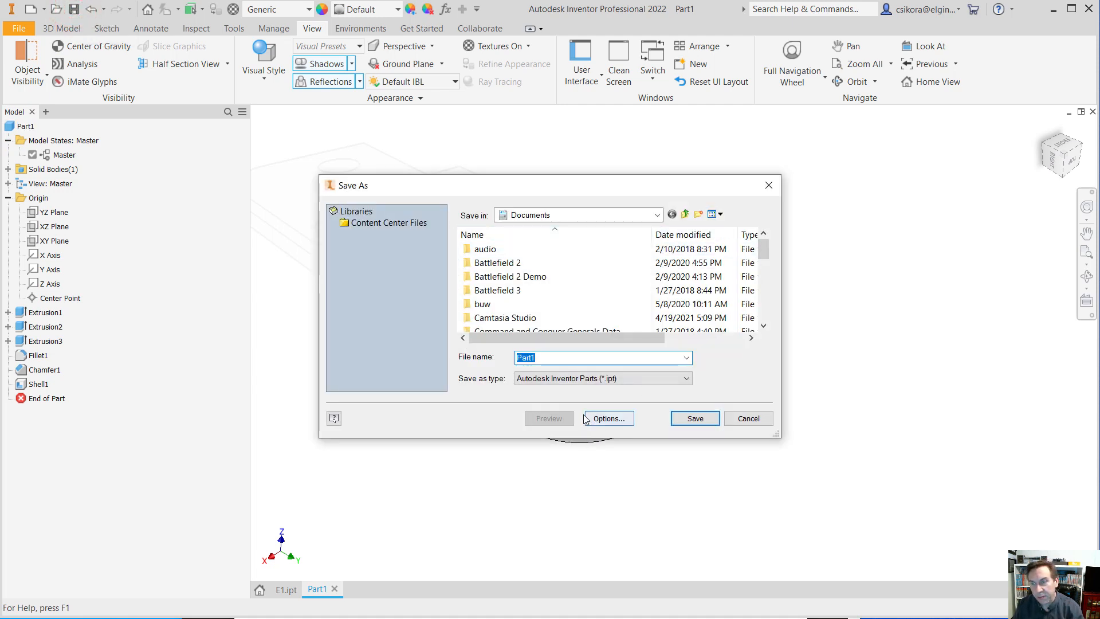
{"action": "type", "text": "E1"}
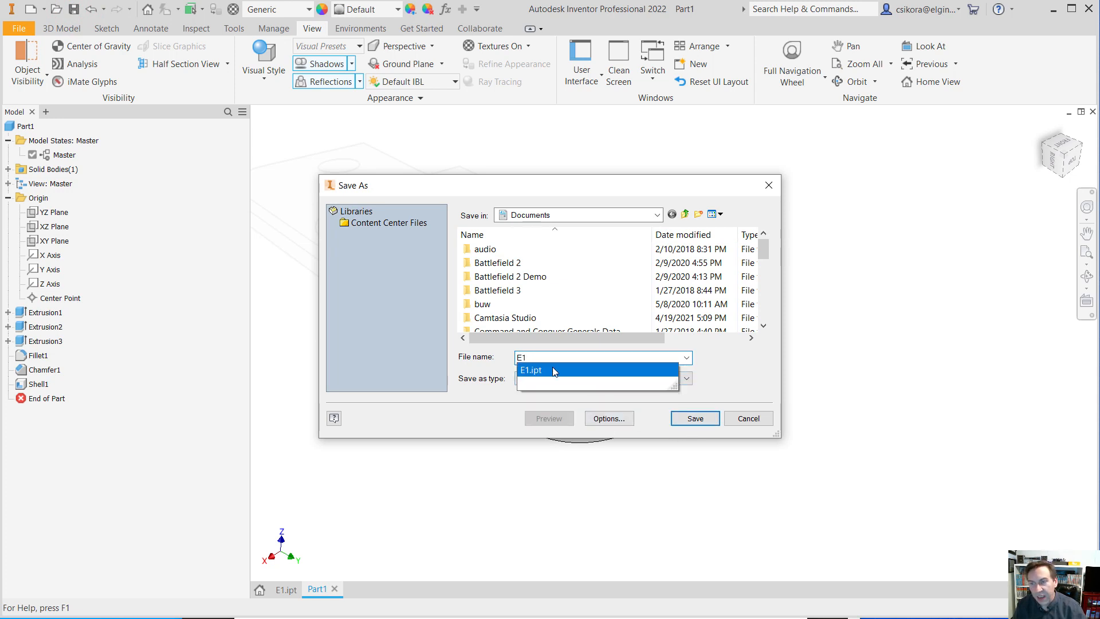
{"action": "type", "text": "b"}
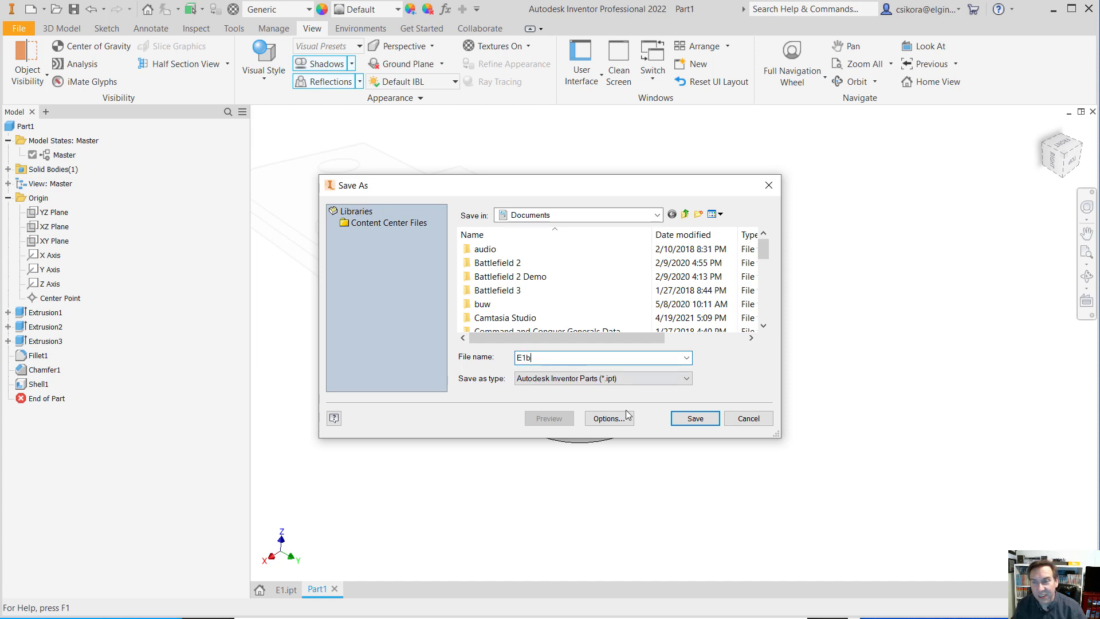
{"action": "left_click", "coordinate": [692, 418]}
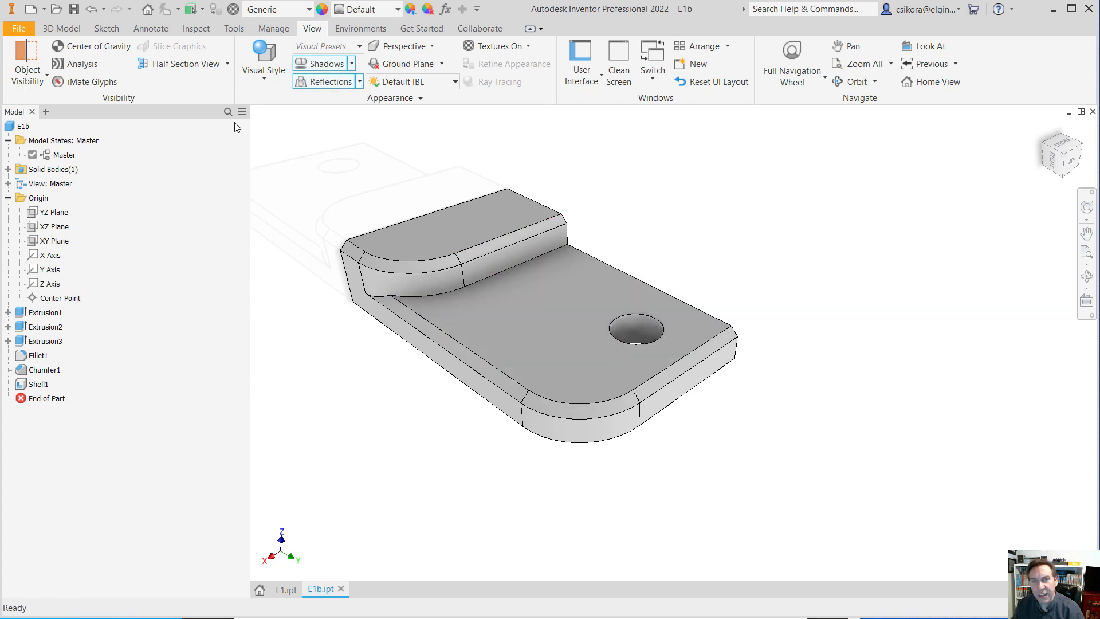
- Apply the Nickel appearance from the Inventor Material Library to the whole part
{"action": "left_click", "coordinate": [23, 125]}
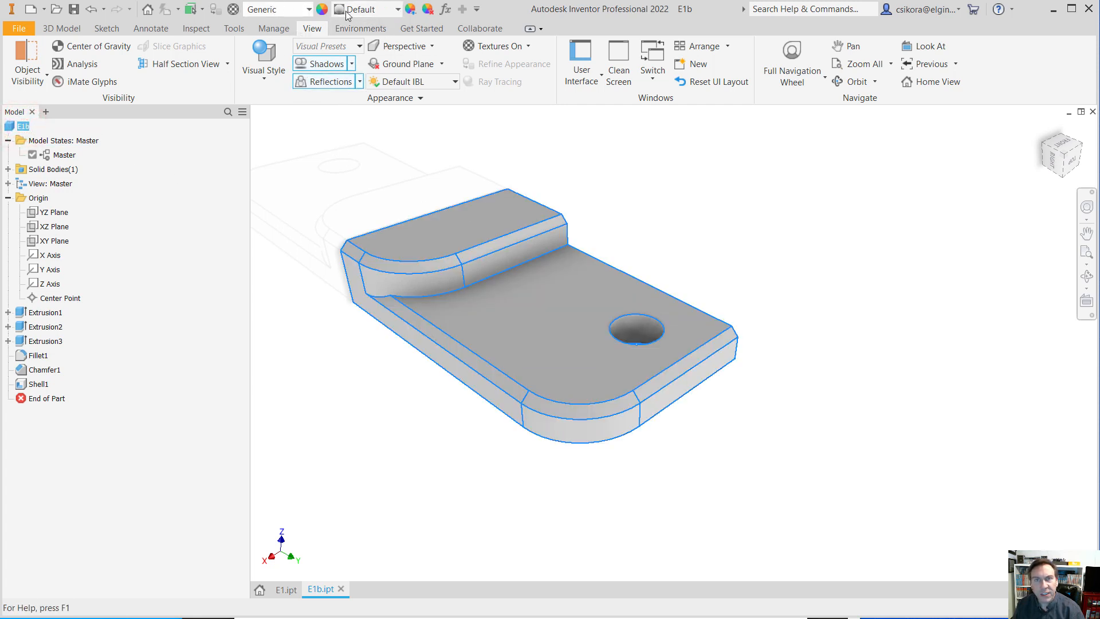
{"action": "left_click", "coordinate": [396, 10]}
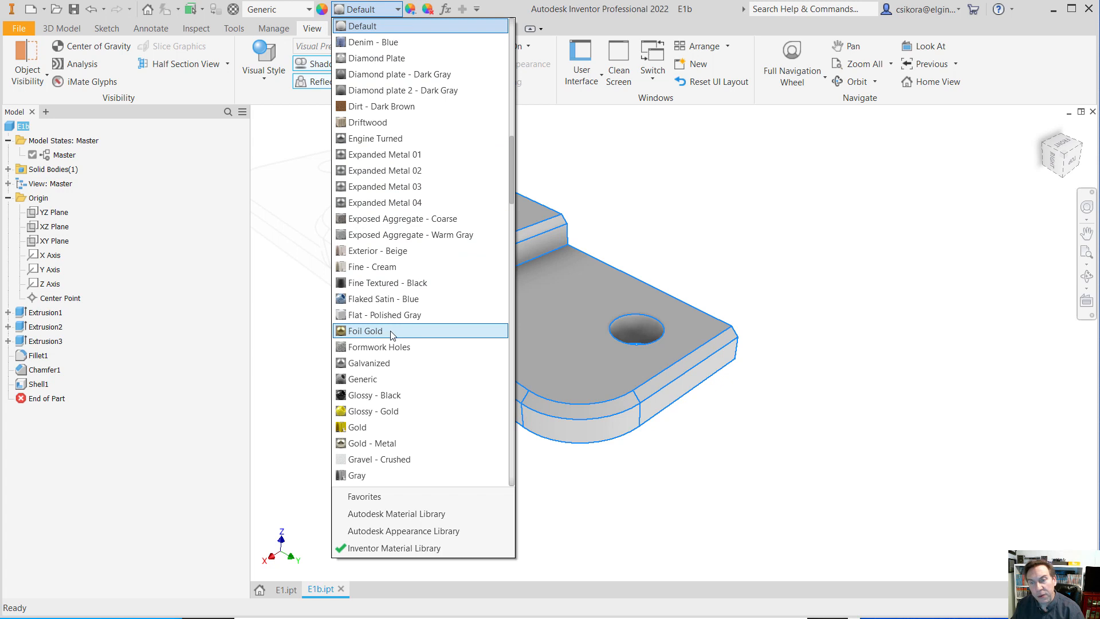
{"action": "scroll", "coordinate": [387, 389], "scroll_direction": "down", "scroll_amount": 2}
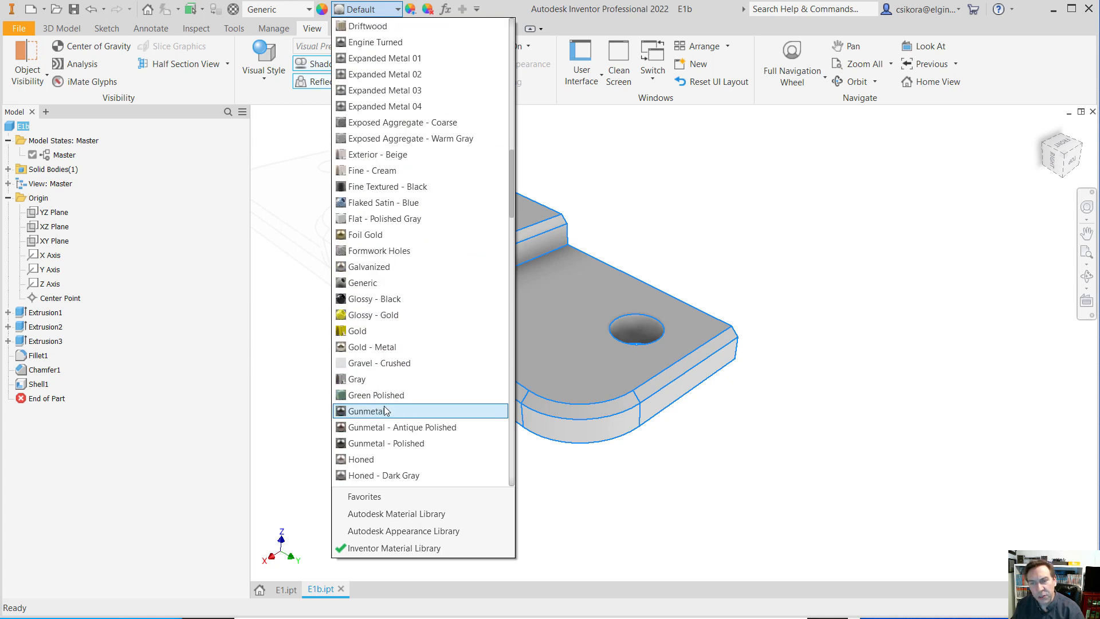
{"action": "scroll", "coordinate": [378, 395], "scroll_direction": "down", "scroll_amount": 1}
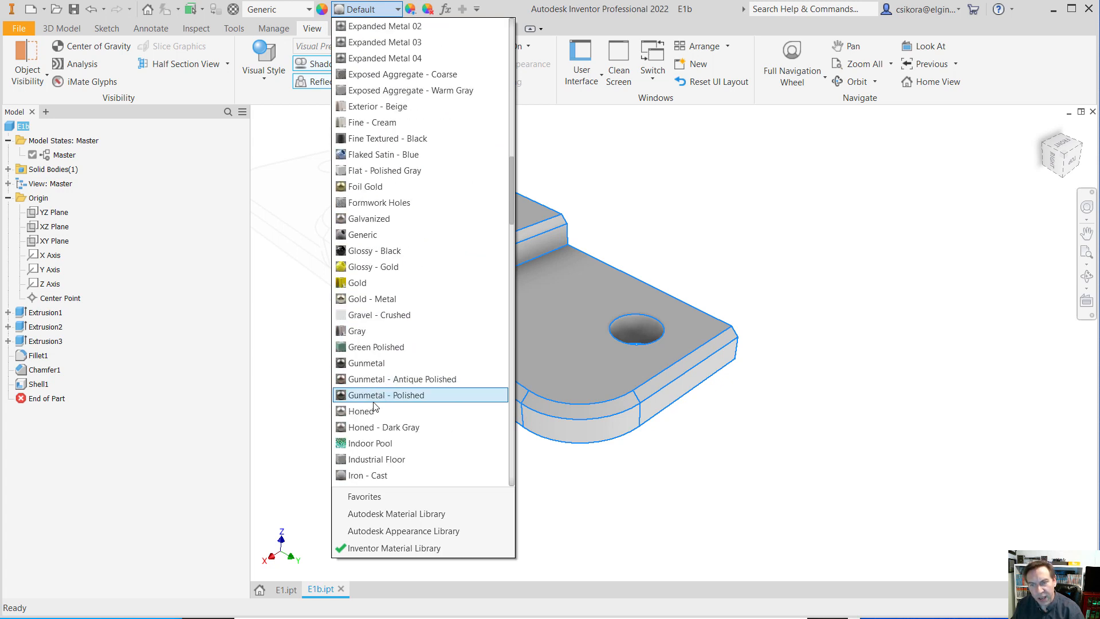
{"action": "scroll", "coordinate": [374, 408], "scroll_direction": "down", "scroll_amount": 4}
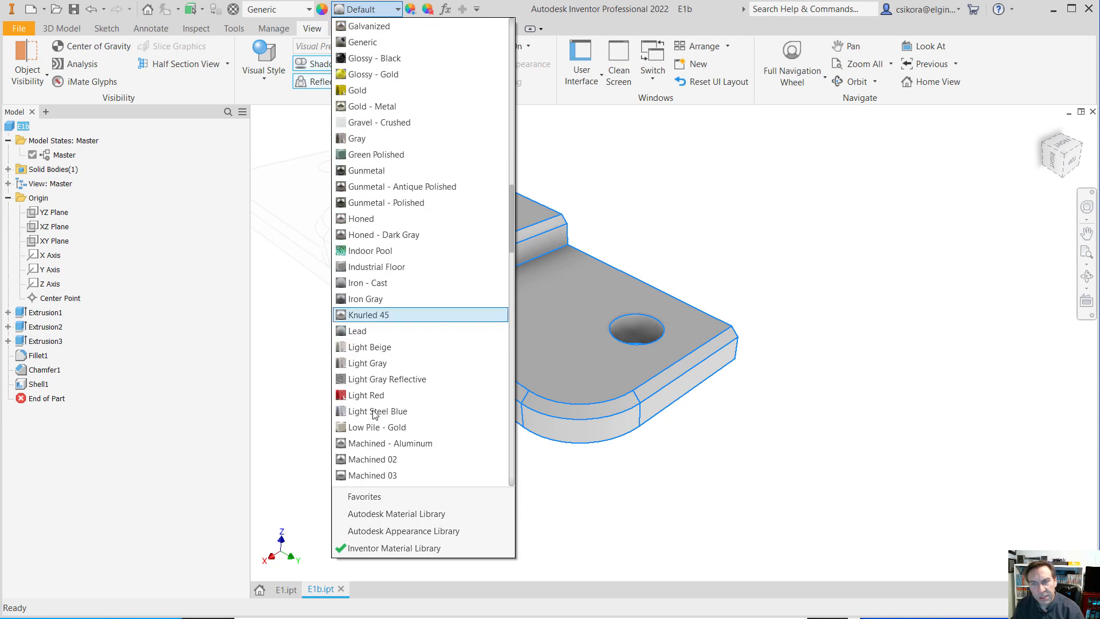
{"action": "scroll", "coordinate": [373, 413], "scroll_direction": "down", "scroll_amount": 1}
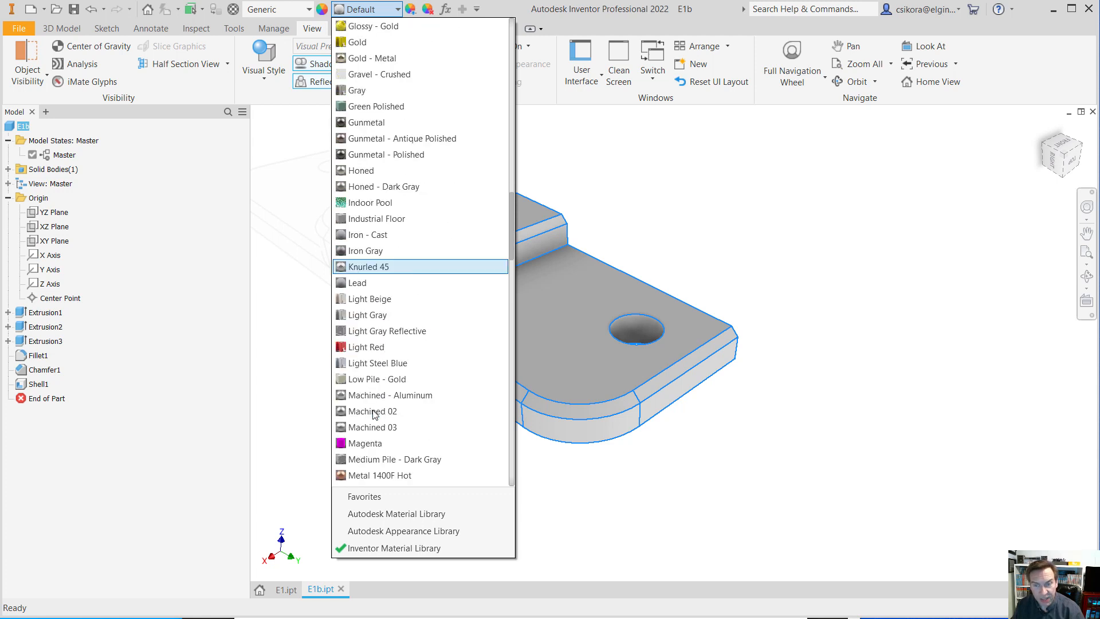
{"action": "scroll", "coordinate": [387, 429], "scroll_direction": "down", "scroll_amount": 2}
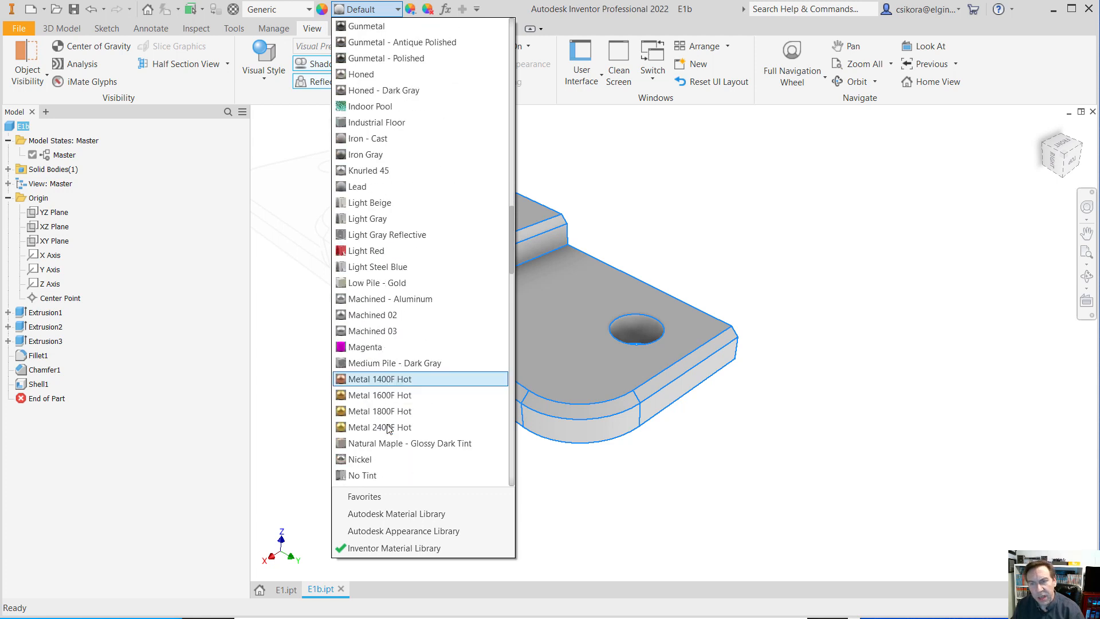
{"action": "scroll", "coordinate": [387, 429], "scroll_direction": "down", "scroll_amount": 1}
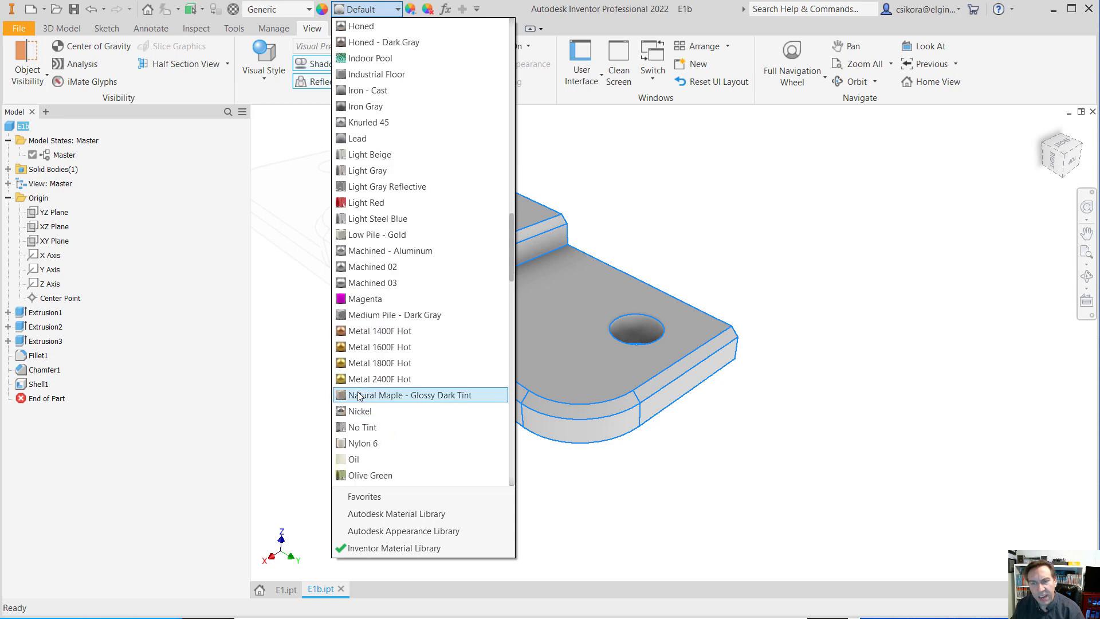
{"action": "left_click", "coordinate": [356, 411]}
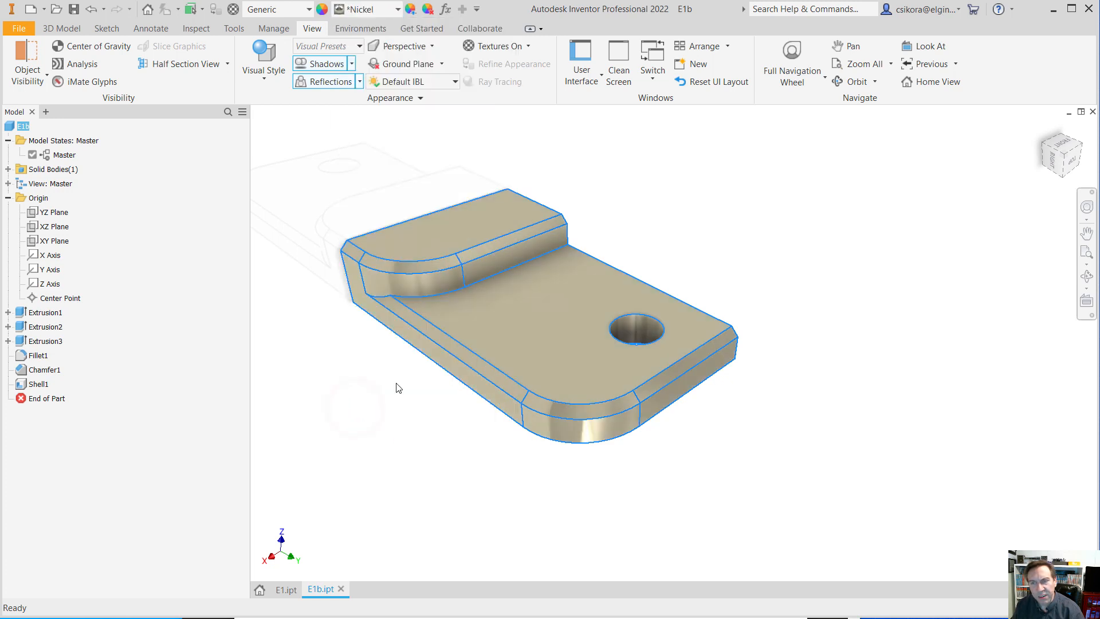
{"action": "left_click", "coordinate": [445, 435]}
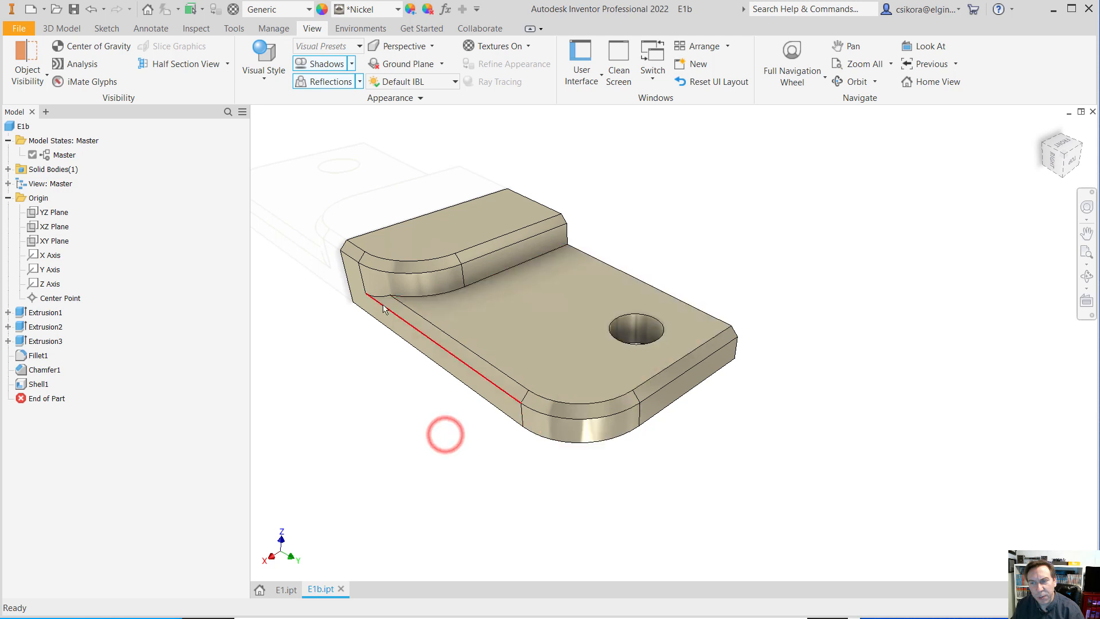
- Override the appearance of the chamfer feature with Titanium - Polished from the Inventor Material Library
{"action": "left_click", "coordinate": [314, 64]}
{"action": "left_click", "coordinate": [354, 253]}
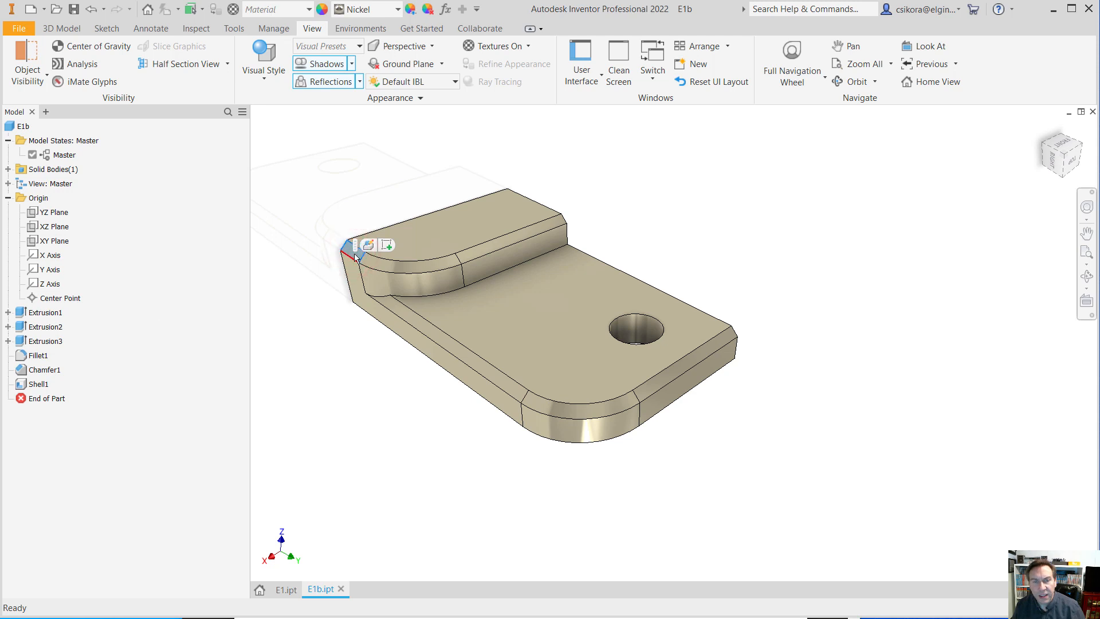
{"action": "left_click", "coordinate": [20, 370]}
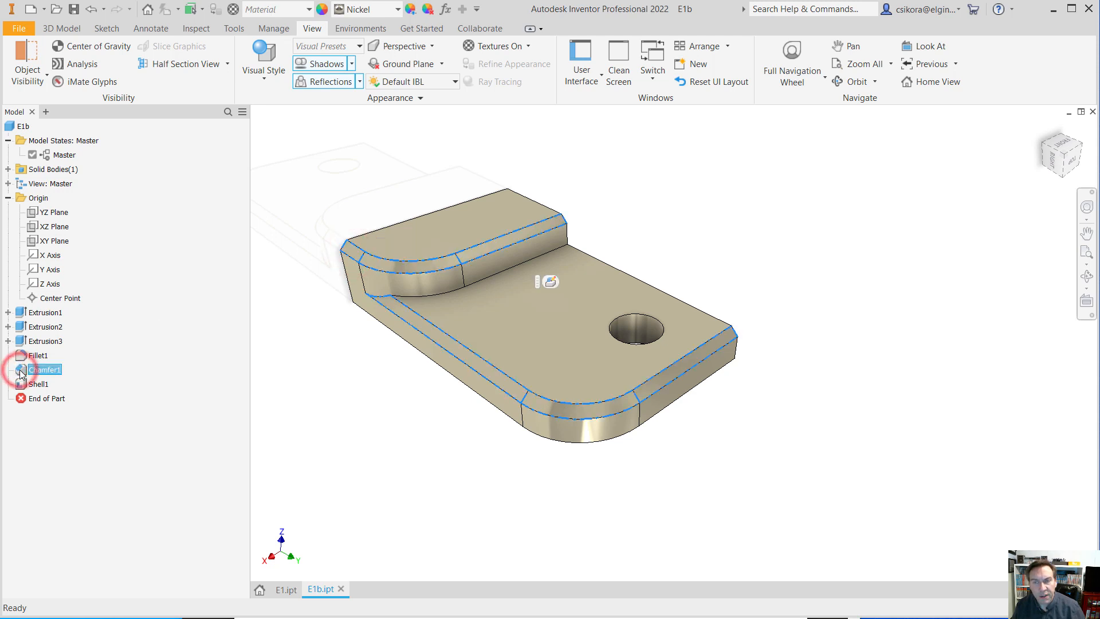
{"action": "left_click", "coordinate": [398, 9]}
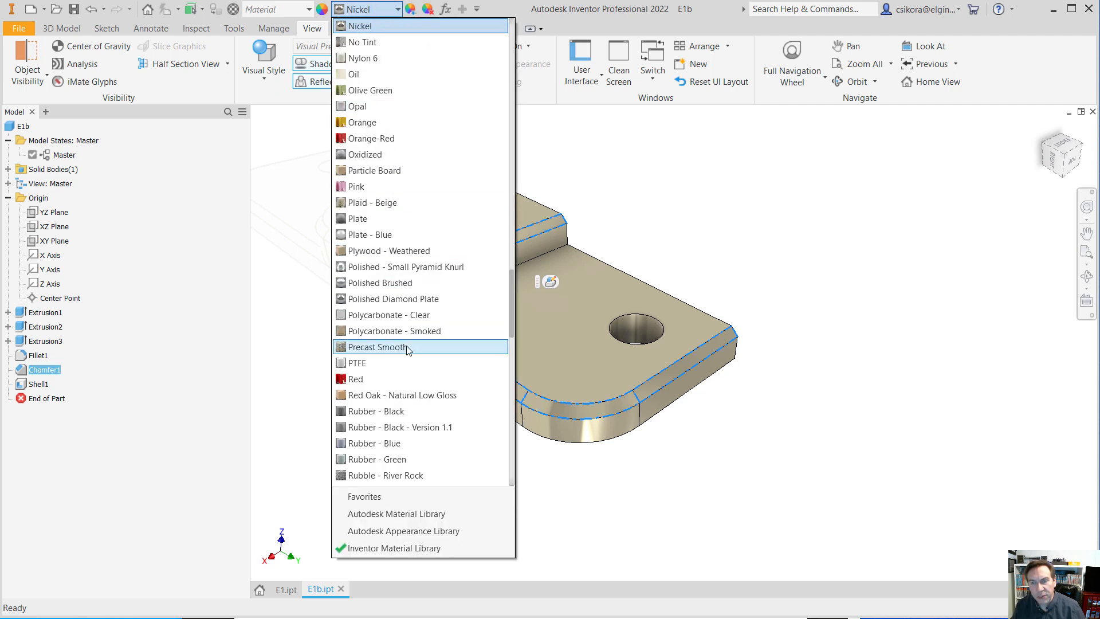
{"action": "scroll", "coordinate": [384, 413], "scroll_direction": "down", "scroll_amount": 10}
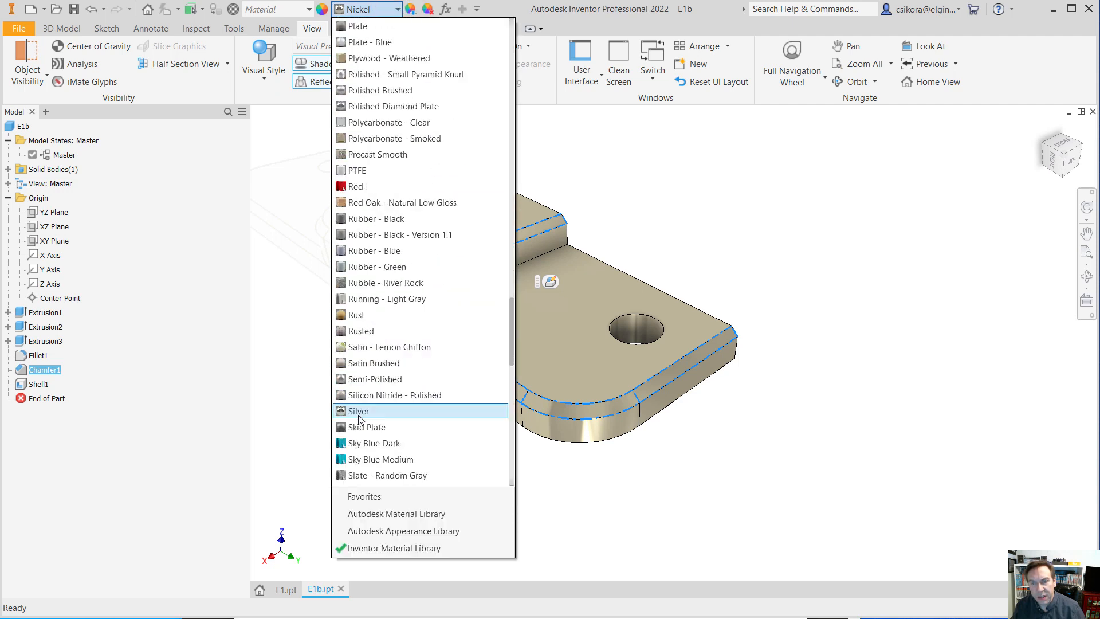
{"action": "scroll", "coordinate": [385, 413], "scroll_direction": "down", "scroll_amount": 3}
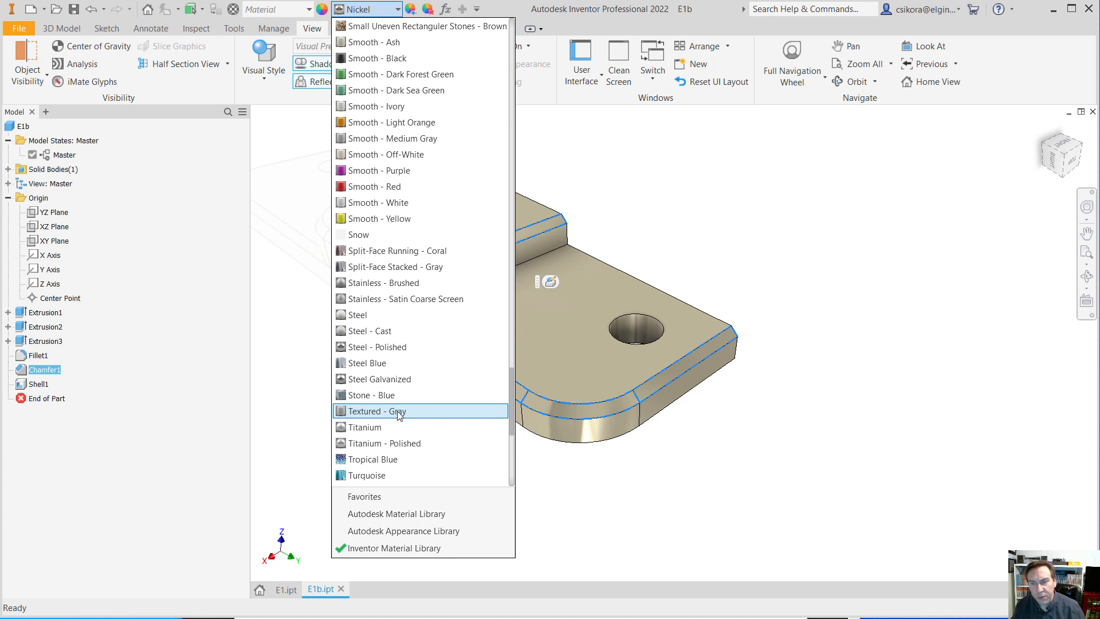
{"action": "left_click", "coordinate": [376, 443]}
{"action": "left_click", "coordinate": [363, 401]}
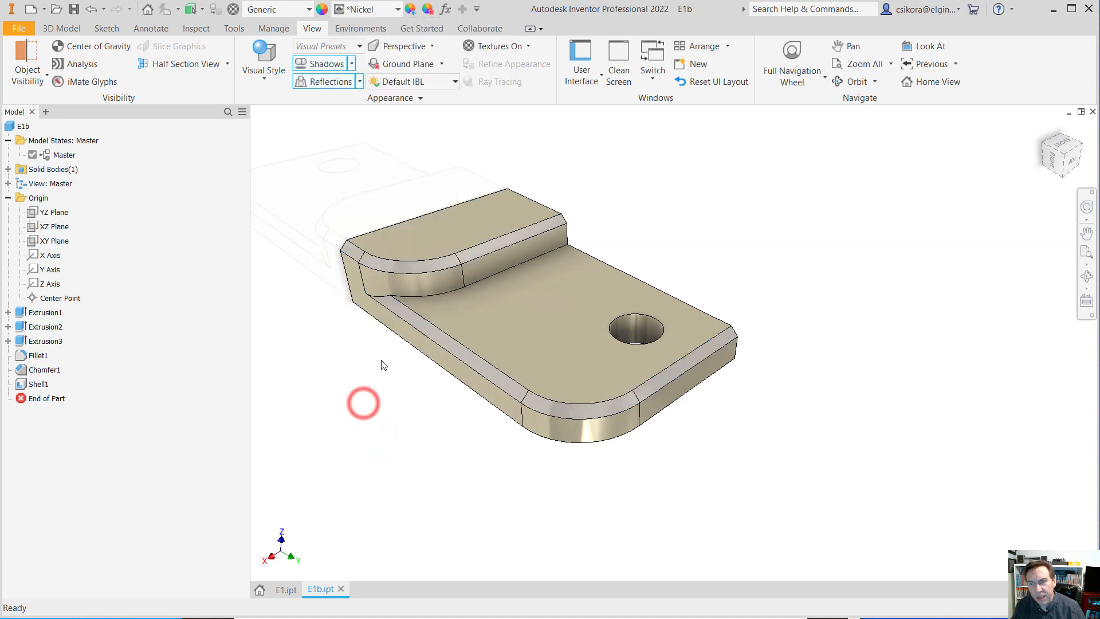
- Try the Realistic visual style on the two-tone bracket and return to Shaded with Edges
{"action": "scroll", "coordinate": [379, 337], "scroll_direction": "down", "scroll_amount": 3}
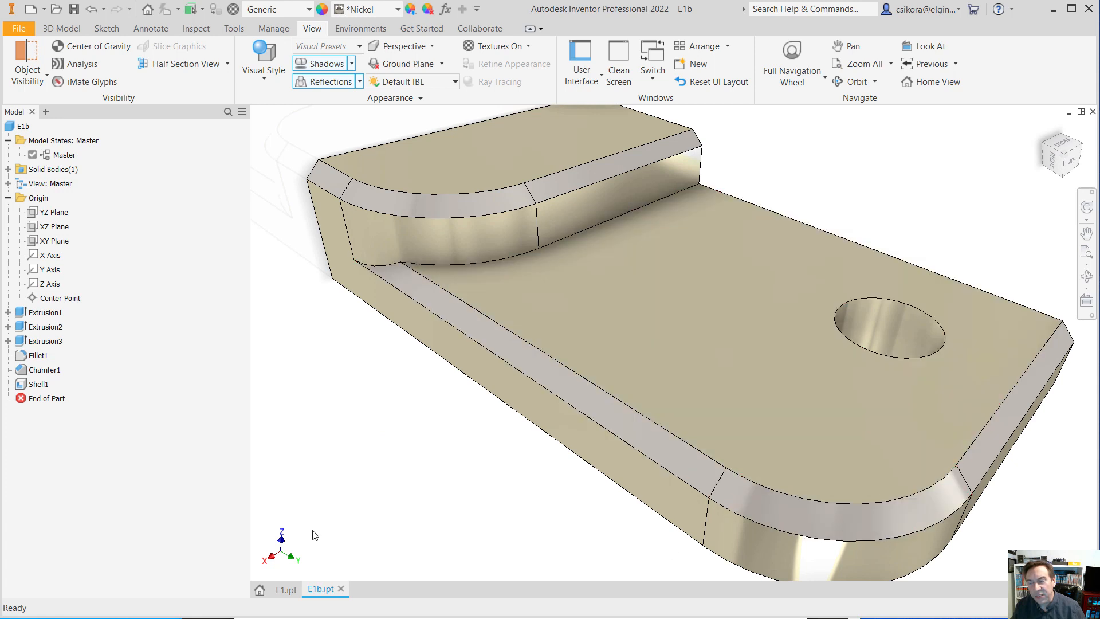
{"action": "scroll", "coordinate": [314, 534], "scroll_direction": "up", "scroll_amount": 3}
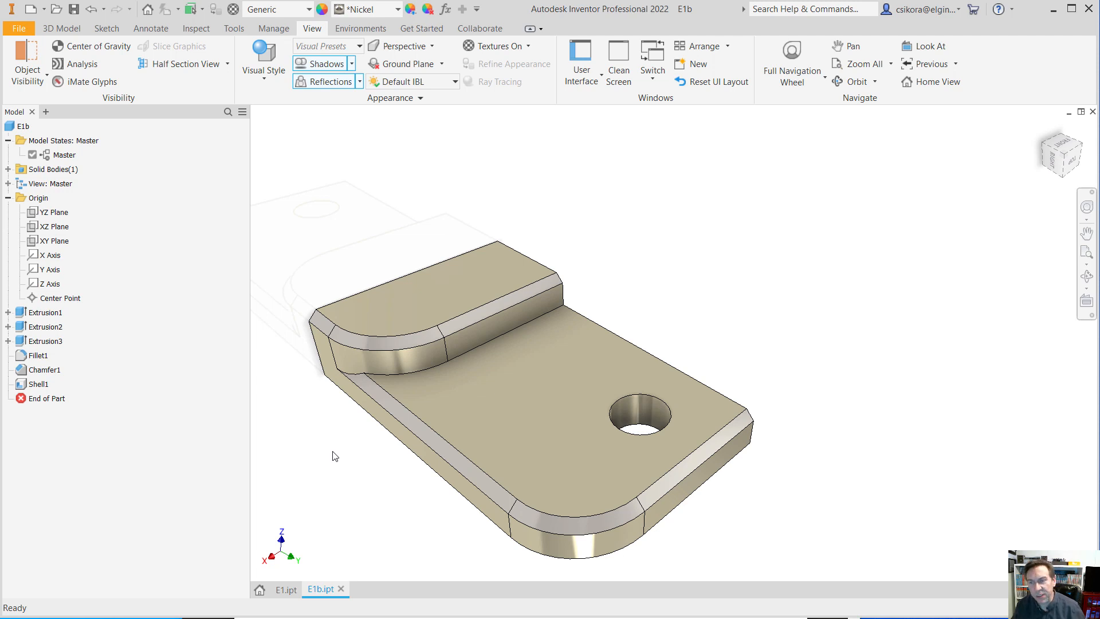
{"action": "left_click", "coordinate": [268, 71]}
{"action": "left_click", "coordinate": [275, 99]}
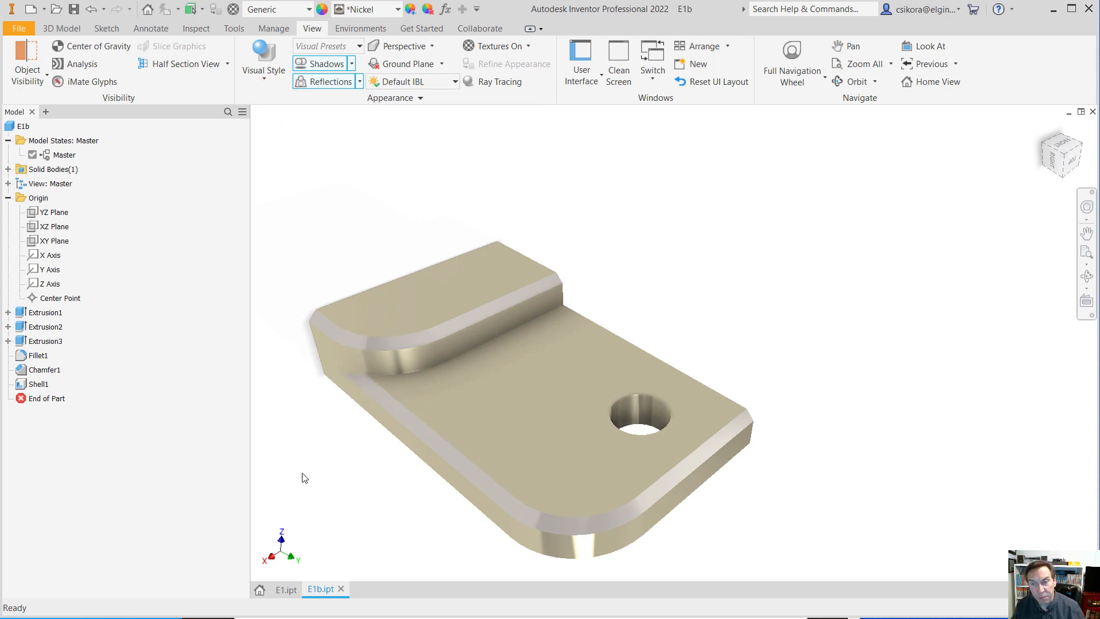
{"action": "left_click", "coordinate": [255, 71]}
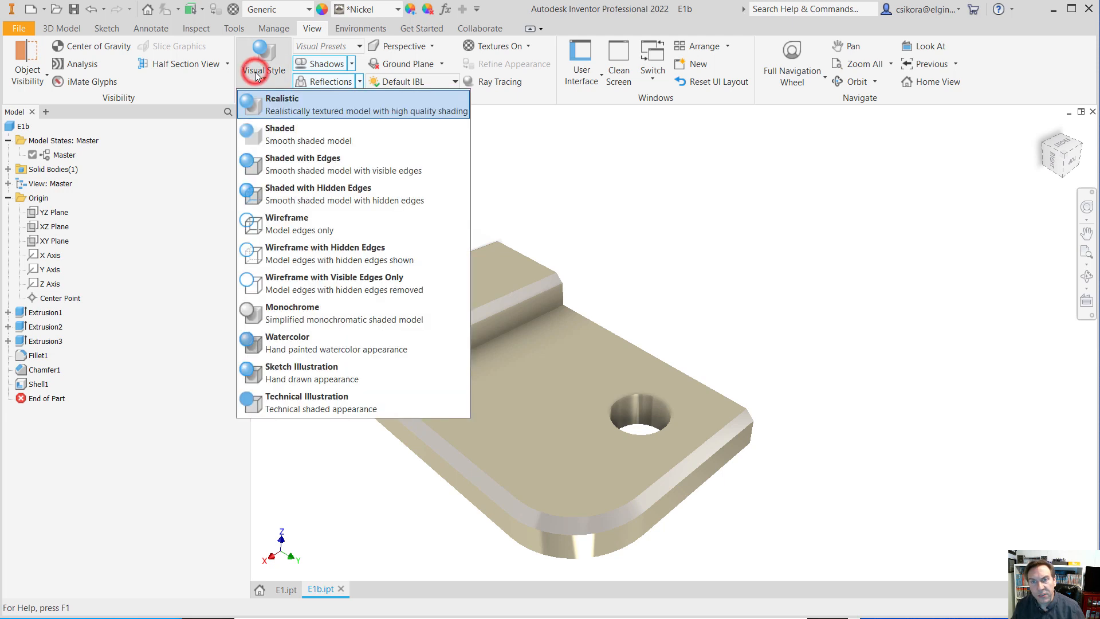
{"action": "left_click", "coordinate": [267, 161]}
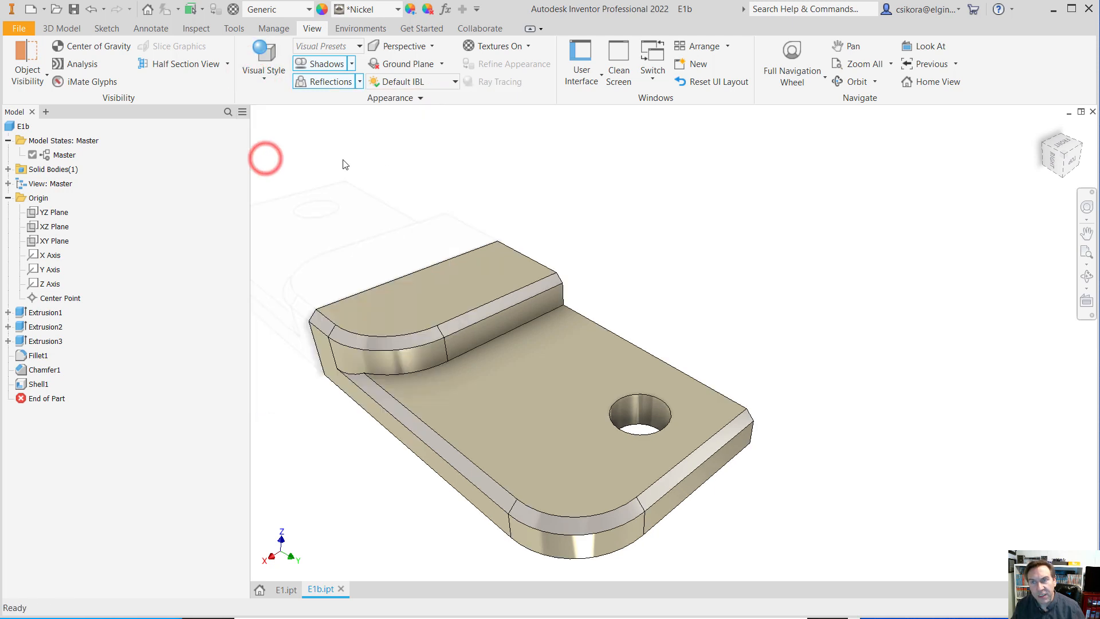
- Display the bracket upright in the Realistic visual style and render it with Ray Tracing
{"action": "left_click", "coordinate": [455, 81]}
{"action": "left_click", "coordinate": [451, 82]}
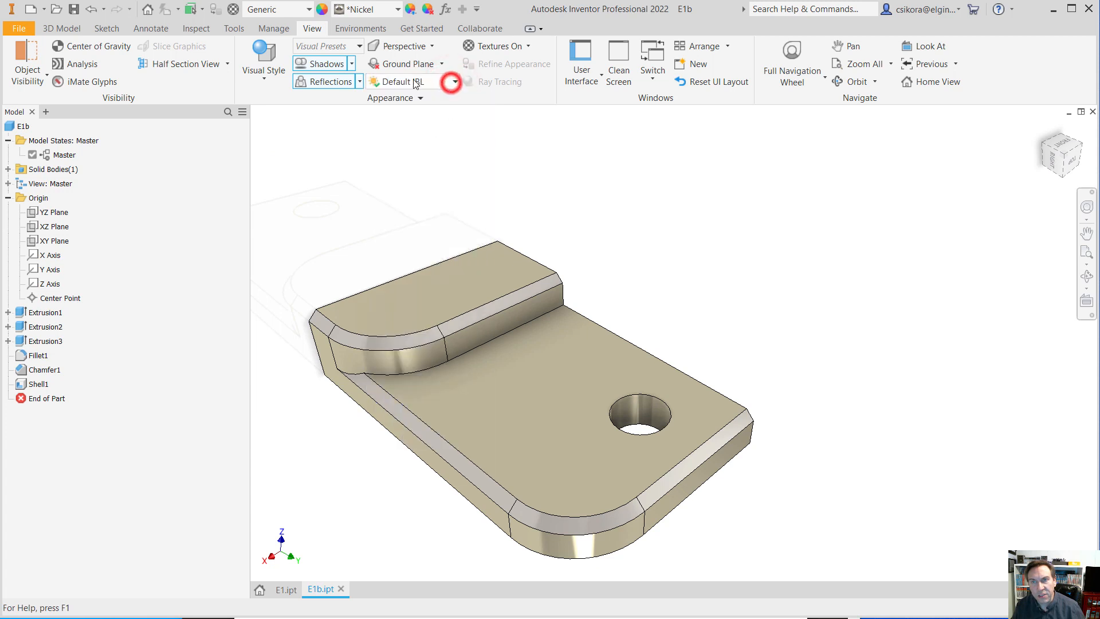
{"action": "left_click", "coordinate": [264, 73]}
{"action": "left_click", "coordinate": [269, 97]}
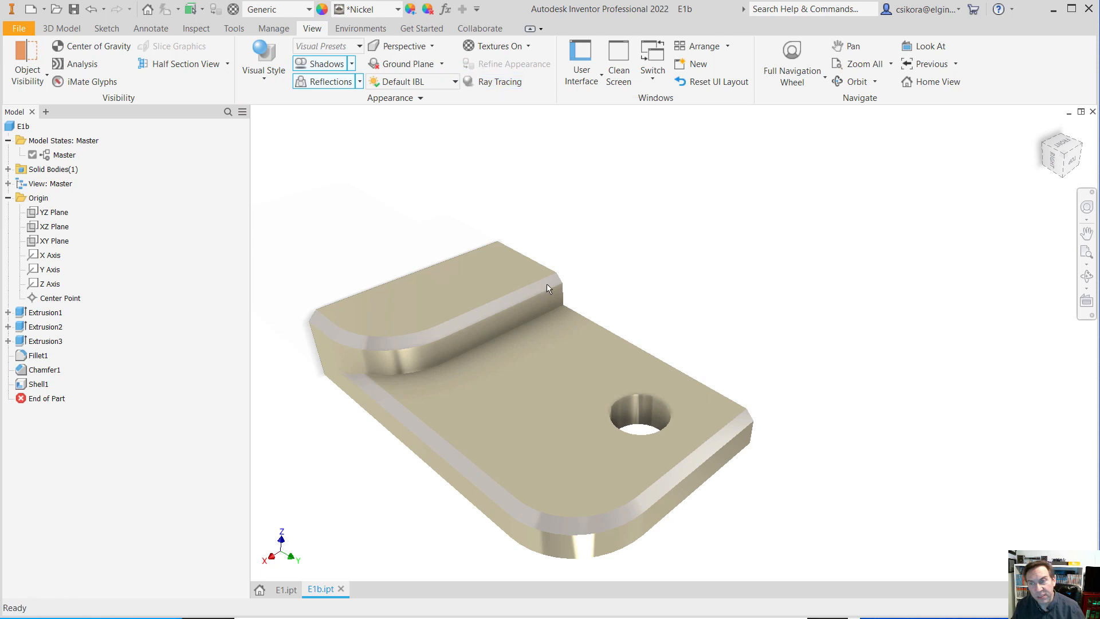
{"action": "left_click", "coordinate": [1042, 124]}
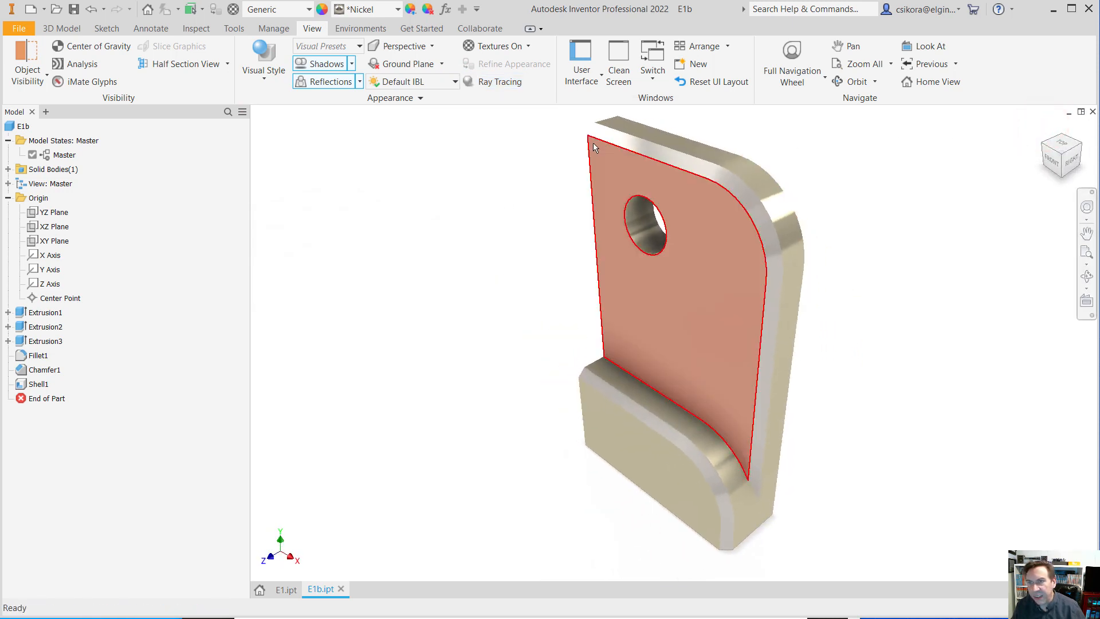
{"action": "left_click", "coordinate": [479, 83]}
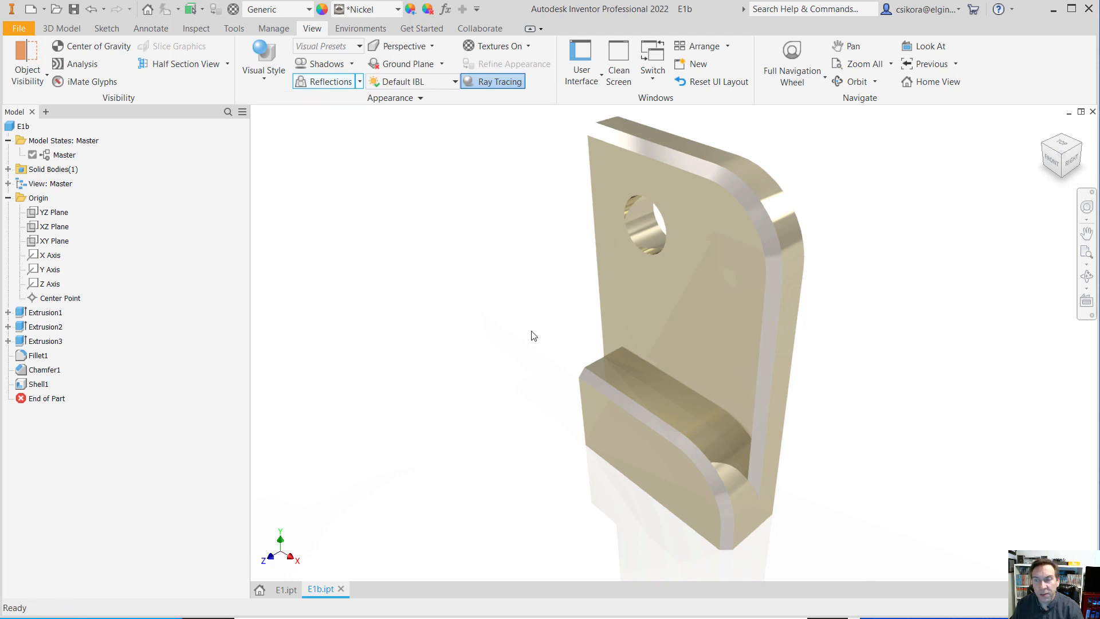
- Fillet the raised block's inner corner, the edges along both chamfers and the hole's rim with a 0.01 in constant radius
{"action": "left_click", "coordinate": [67, 29]}
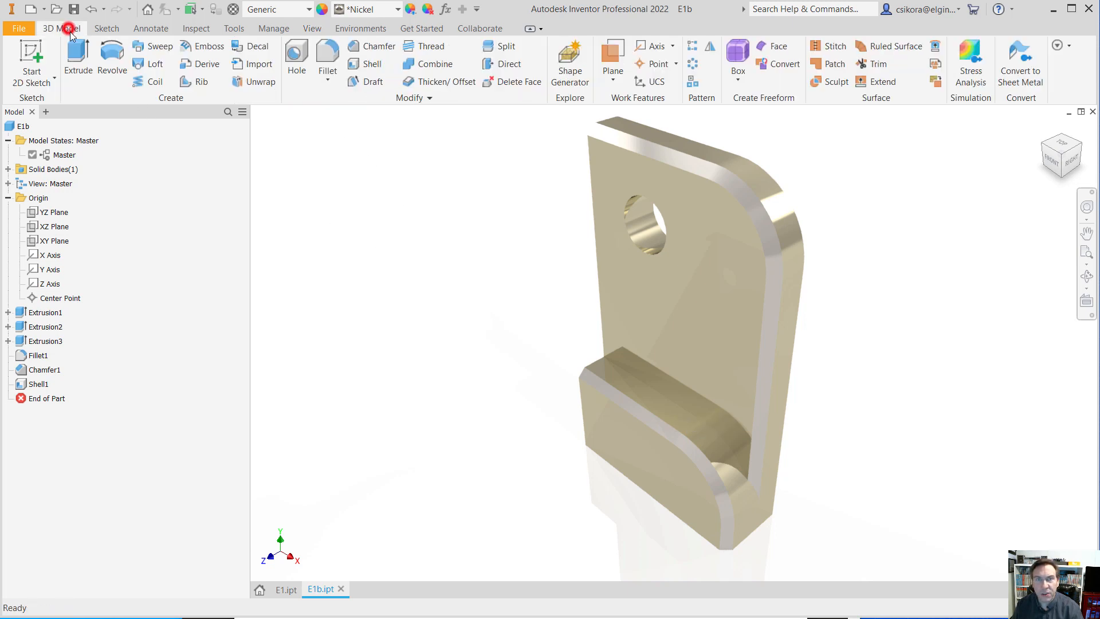
{"action": "left_click", "coordinate": [336, 72]}
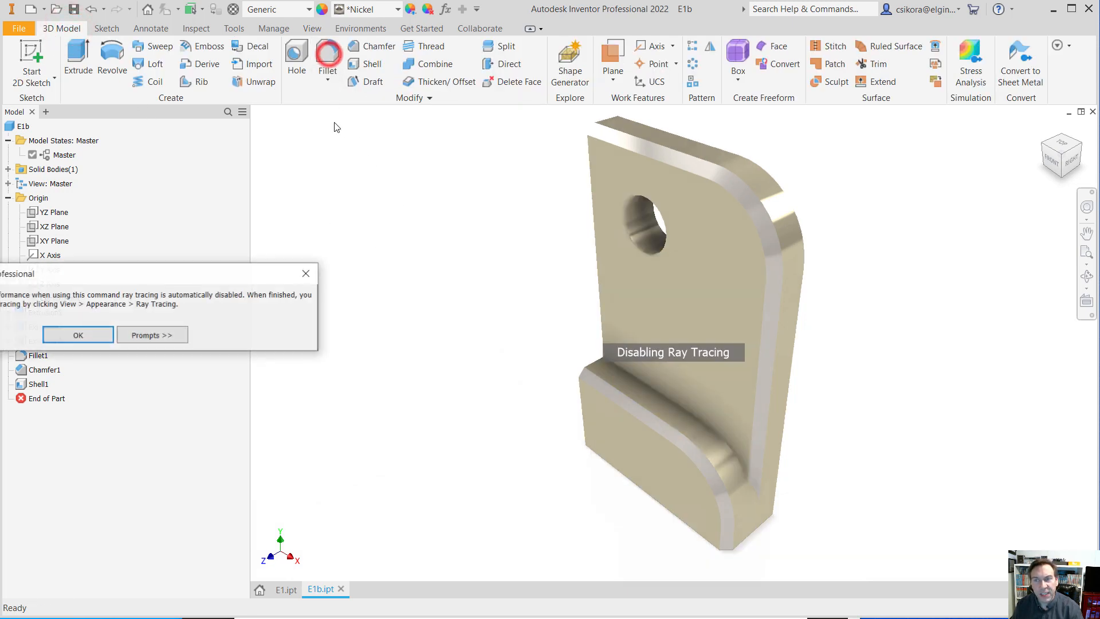
{"action": "left_click", "coordinate": [80, 332]}
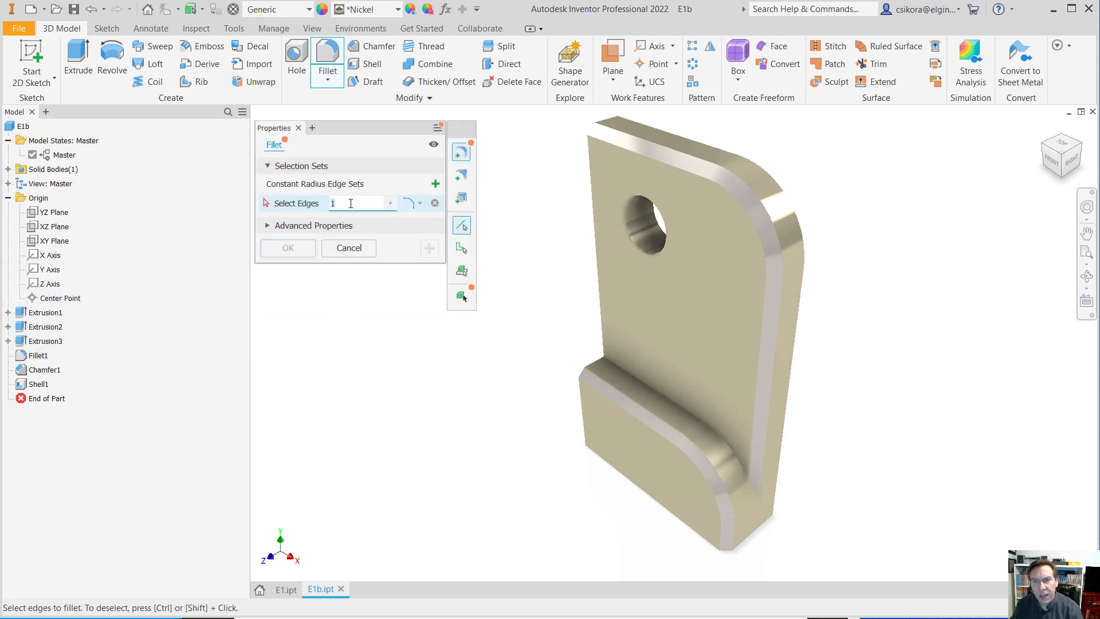
{"action": "type", "text": "."}
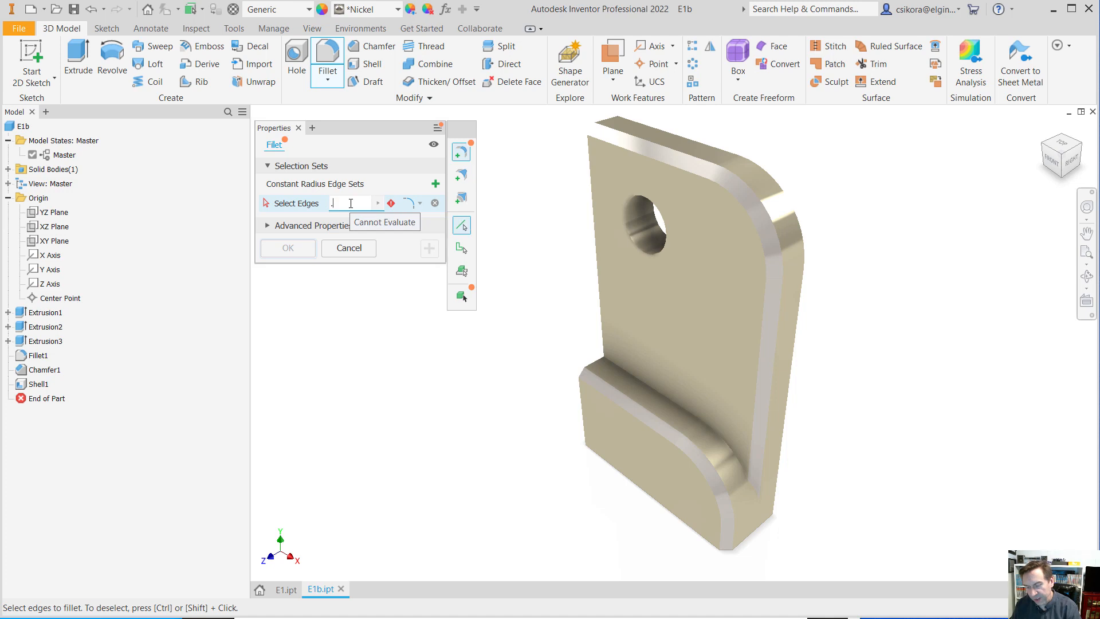
{"action": "type", "text": "01"}
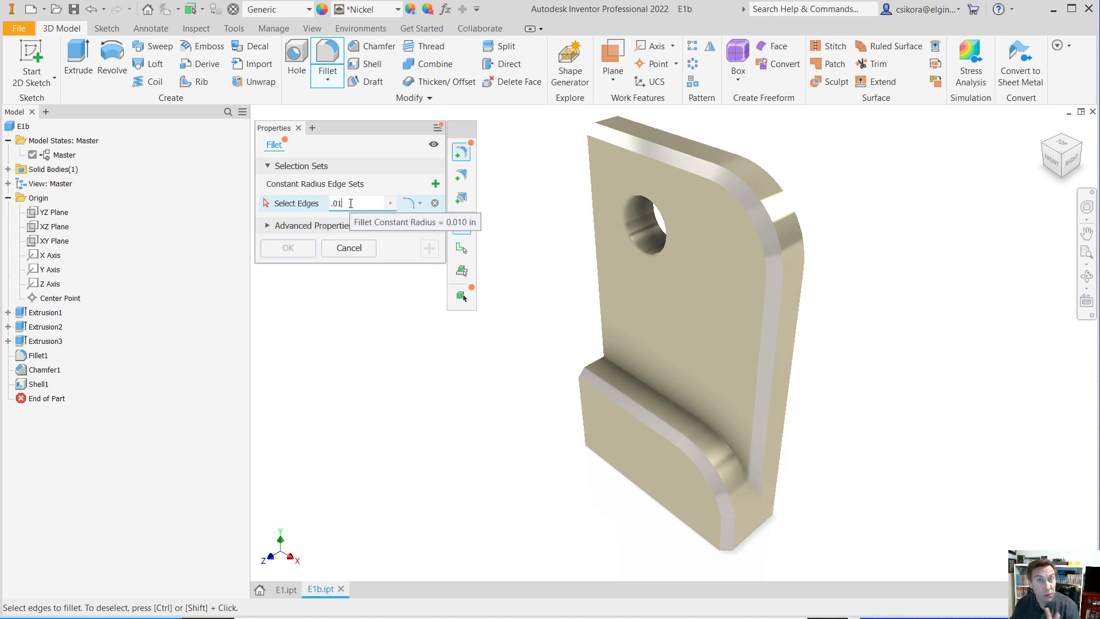
{"action": "left_click", "coordinate": [640, 389]}
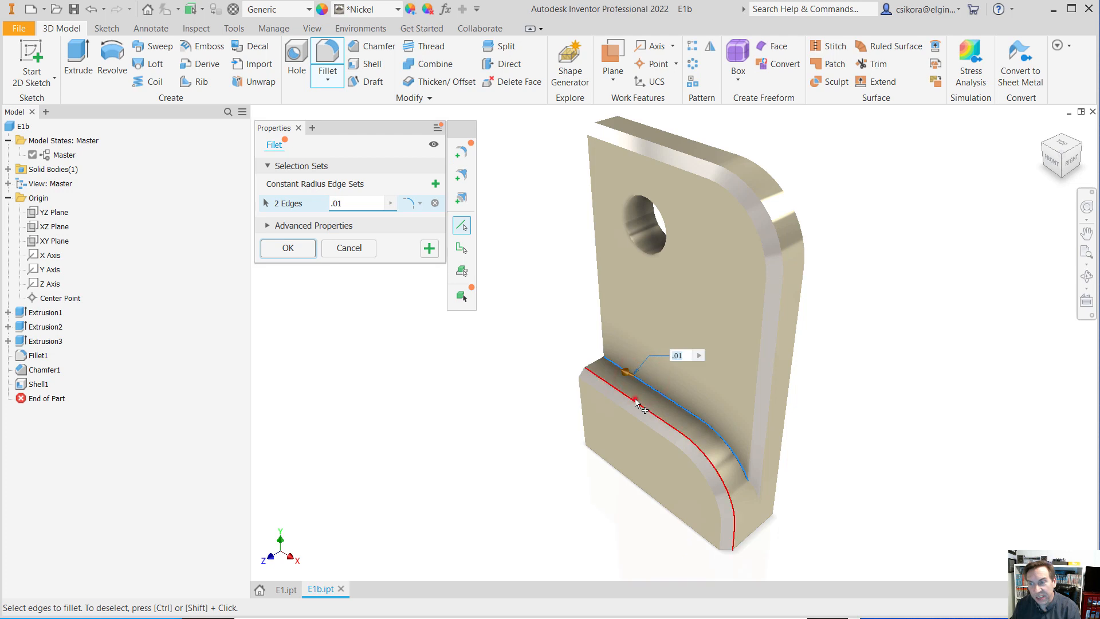
{"action": "left_click", "coordinate": [634, 395]}
{"action": "left_click", "coordinate": [626, 412]}
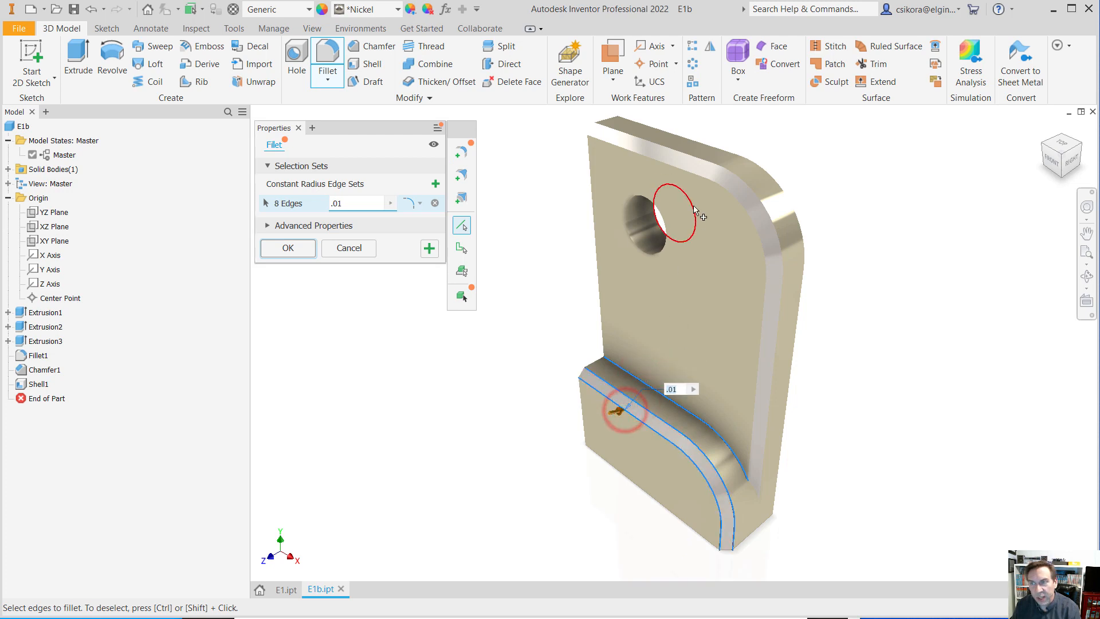
{"action": "left_click", "coordinate": [700, 158]}
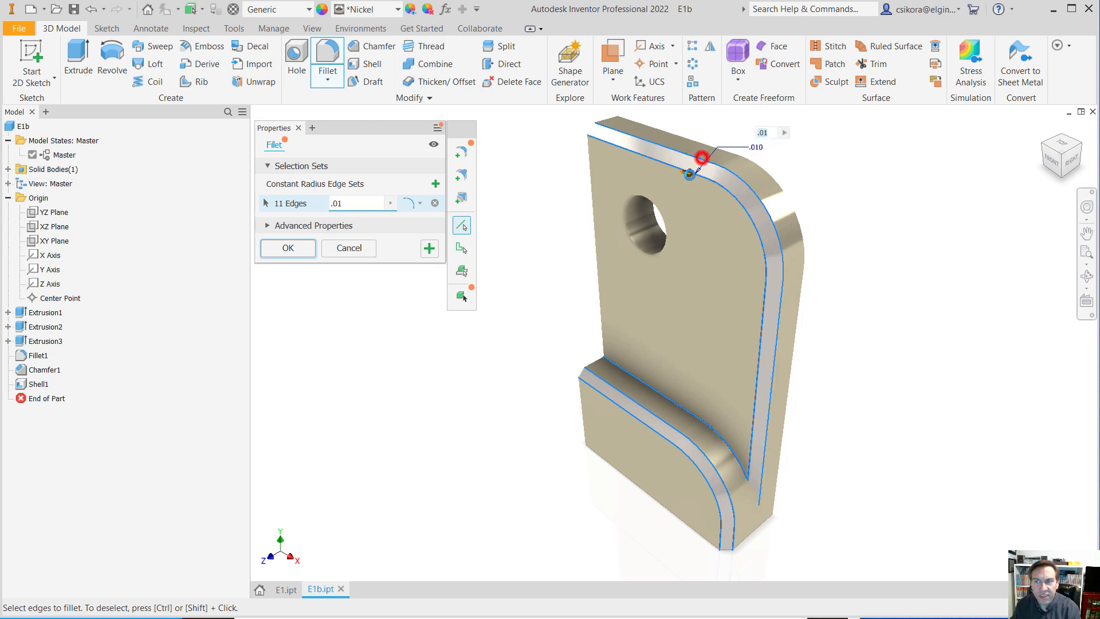
{"action": "left_click", "coordinate": [635, 247]}
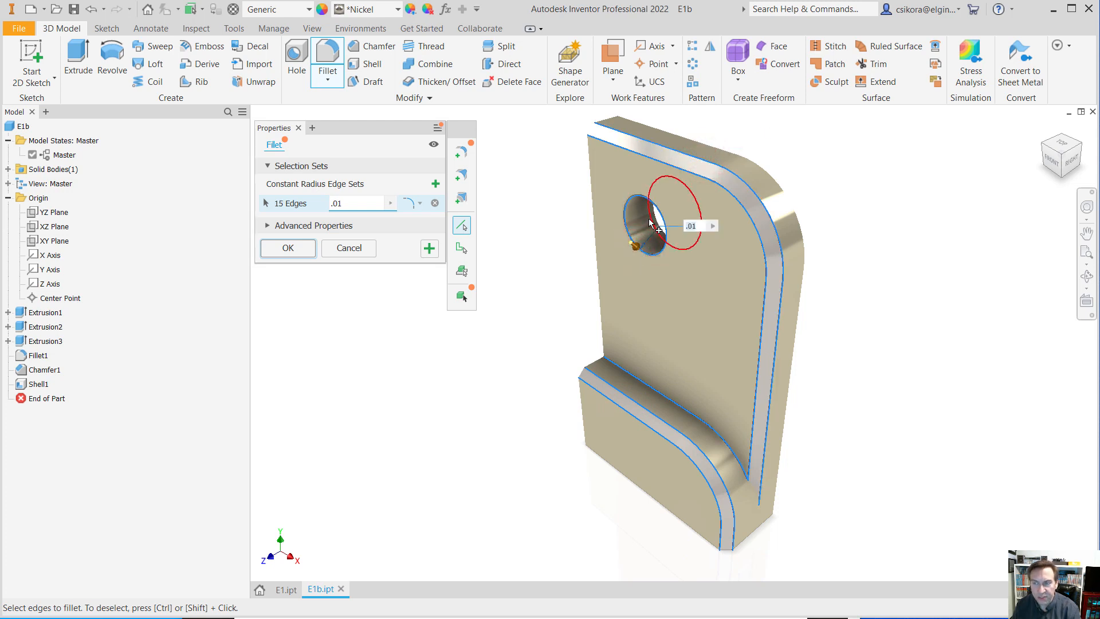
{"action": "left_click", "coordinate": [755, 491]}
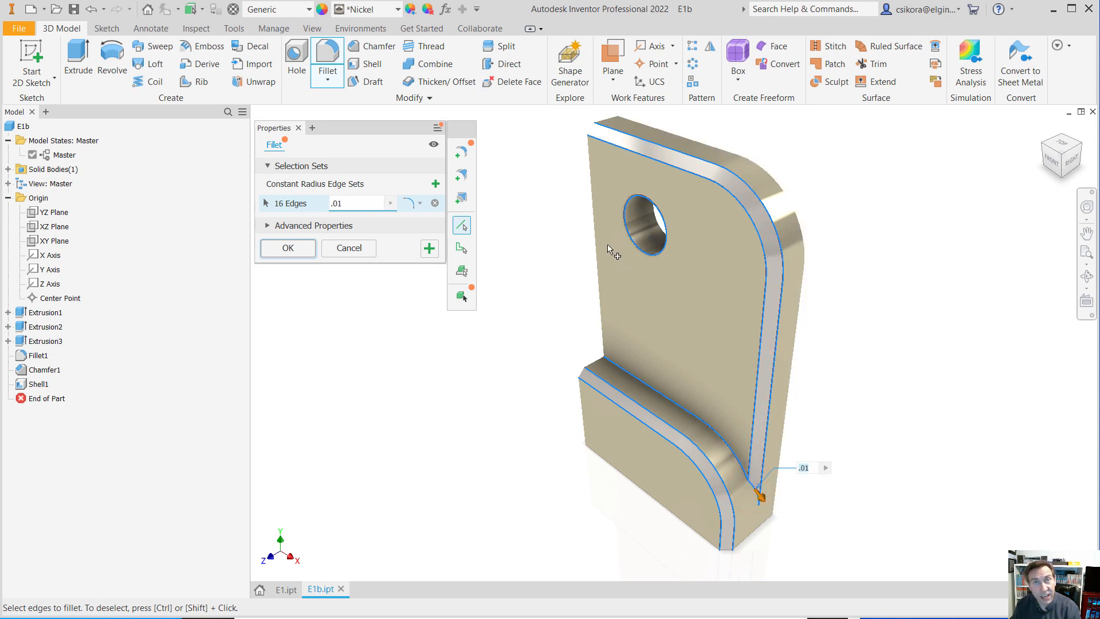
{"action": "left_click", "coordinate": [295, 247]}
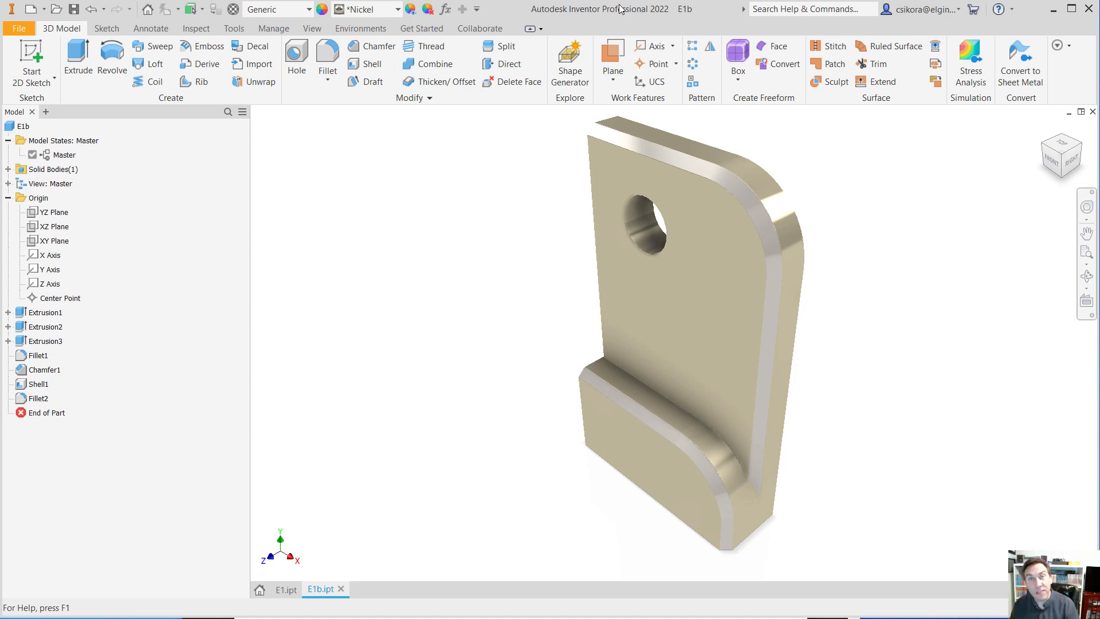
- Switch to a blank Microsoft Word document, enter the heading E1 and paste the screenshot of the bracket below it
{"action": "left_click_drag", "start_coordinate": [0, 20], "coordinate": [624, 47]}
{"action": "left_click", "coordinate": [338, 213]}
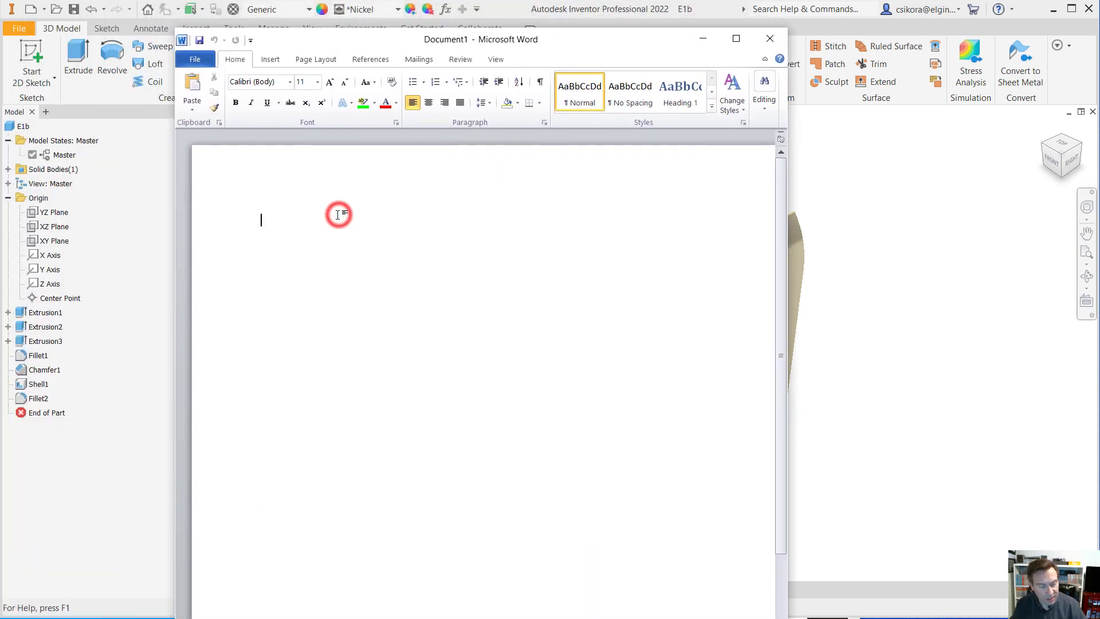
{"action": "type", "text": "E1"}
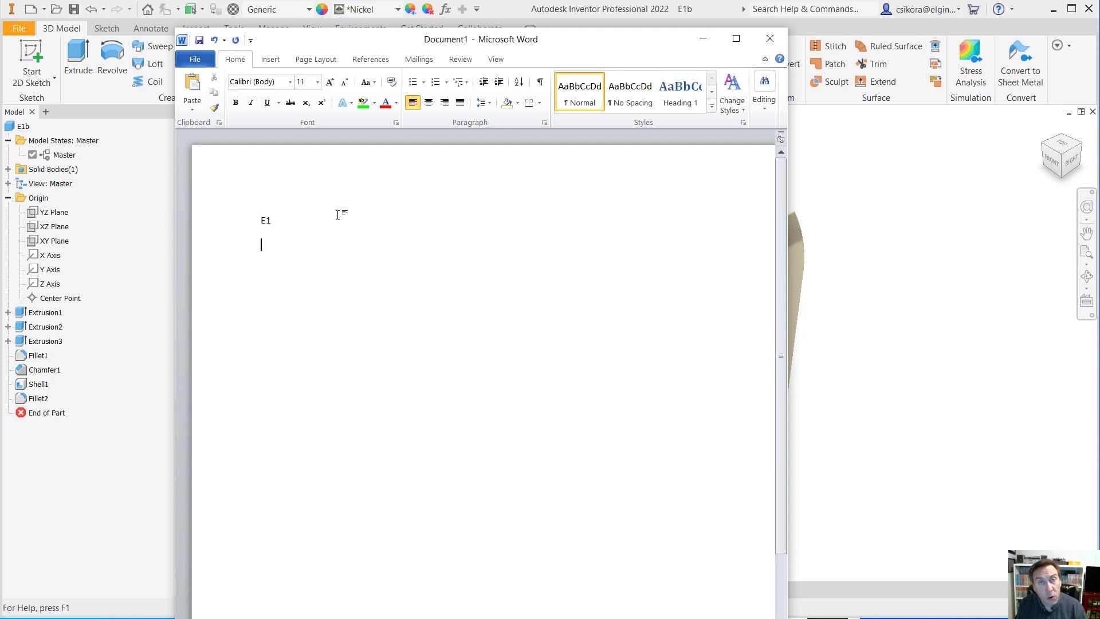
{"action": "key", "text": "ctrl+v"}
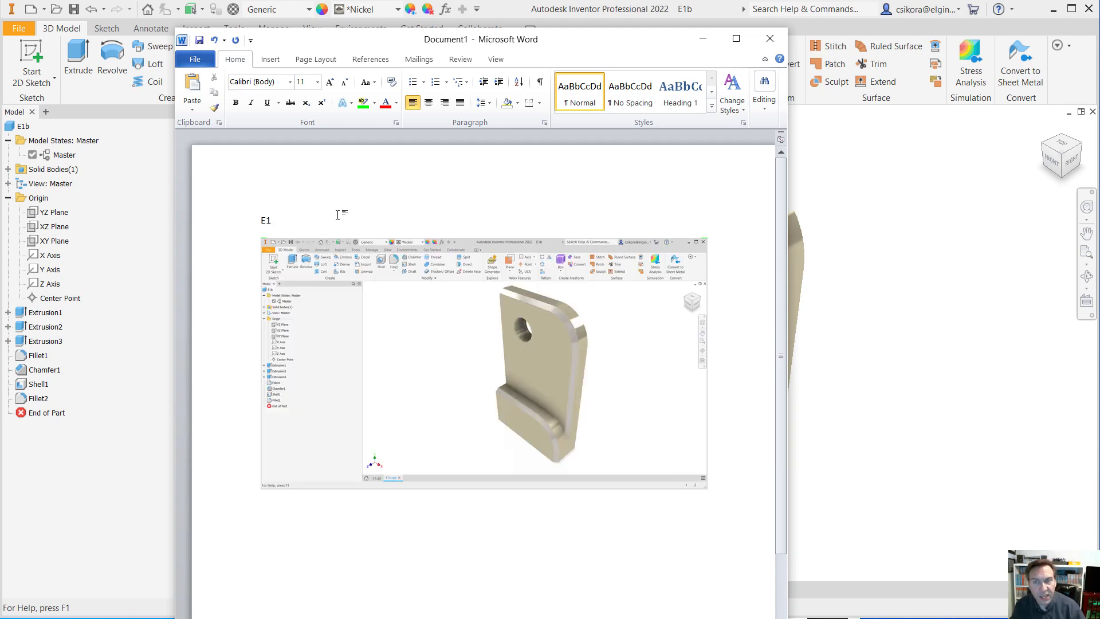
{"action": "left_click", "coordinate": [437, 362]}
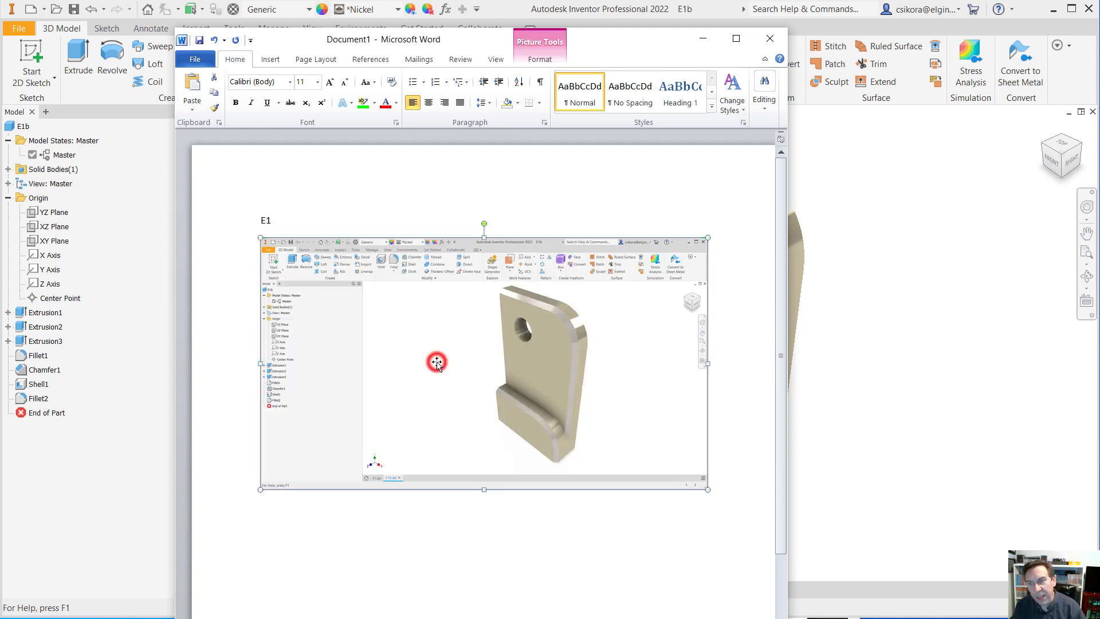
- Crop the pasted E1 screenshot down to just the bracket model, removing the surrounding Inventor interface
{"action": "left_click", "coordinate": [540, 59]}
{"action": "left_click", "coordinate": [700, 90]}
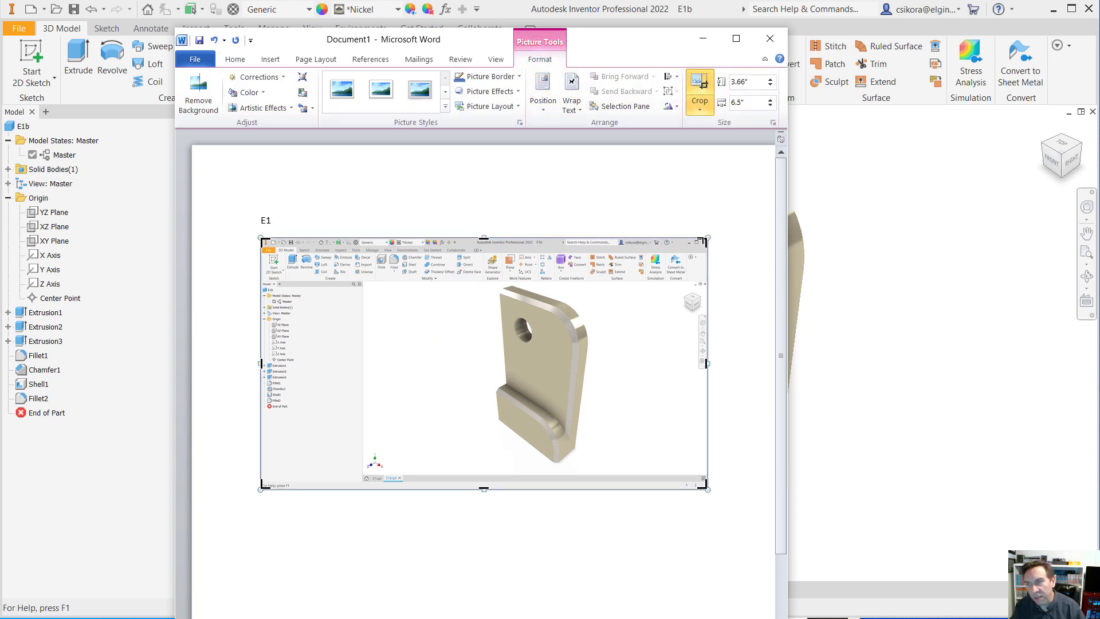
{"action": "left_click_drag", "start_coordinate": [704, 240], "coordinate": [601, 284]}
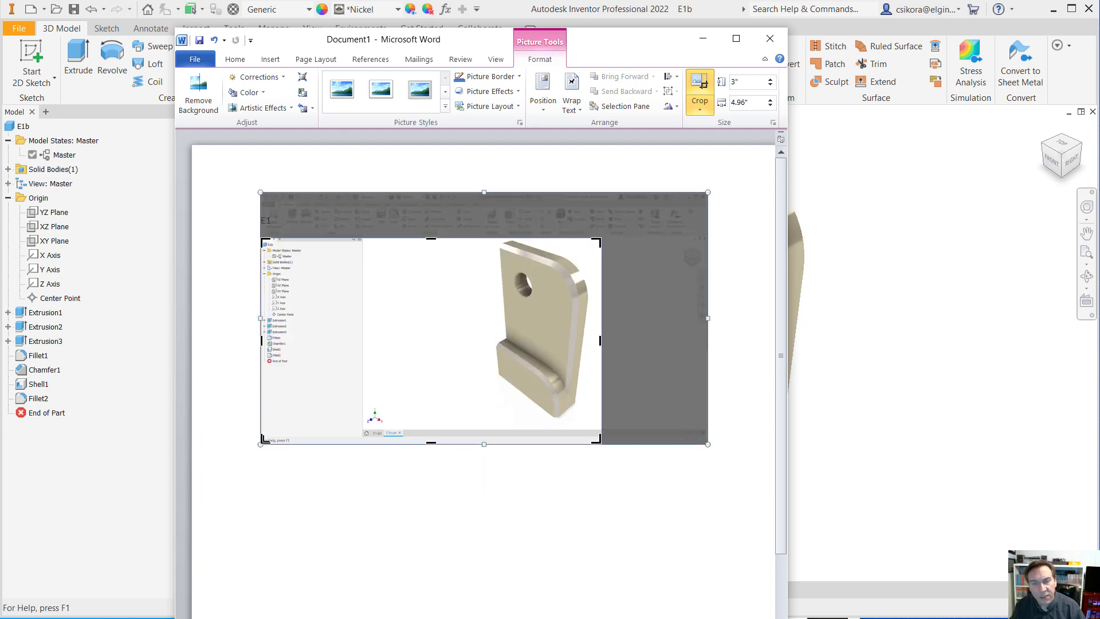
{"action": "left_click_drag", "start_coordinate": [263, 440], "coordinate": [469, 421]}
{"action": "left_click", "coordinate": [521, 523]}
- Enlarge the cropped bracket picture proportionally to about 5.76 in high by 4.13 in wide
{"action": "left_click", "coordinate": [310, 323]}
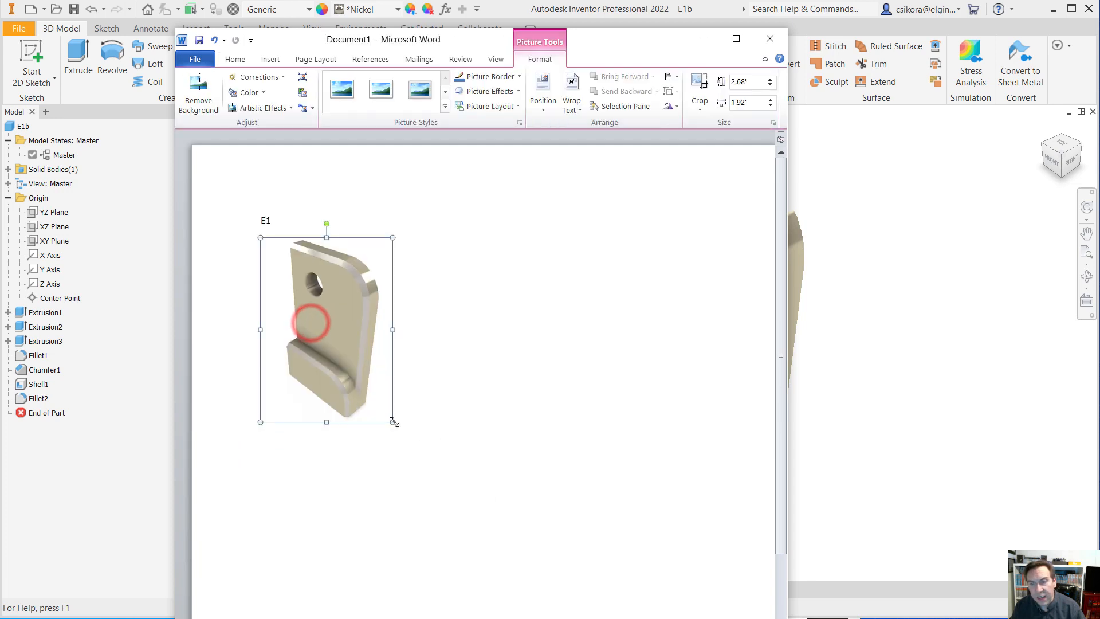
{"action": "left_click_drag", "start_coordinate": [393, 422], "coordinate": [550, 510]}
{"action": "left_click", "coordinate": [663, 474]}
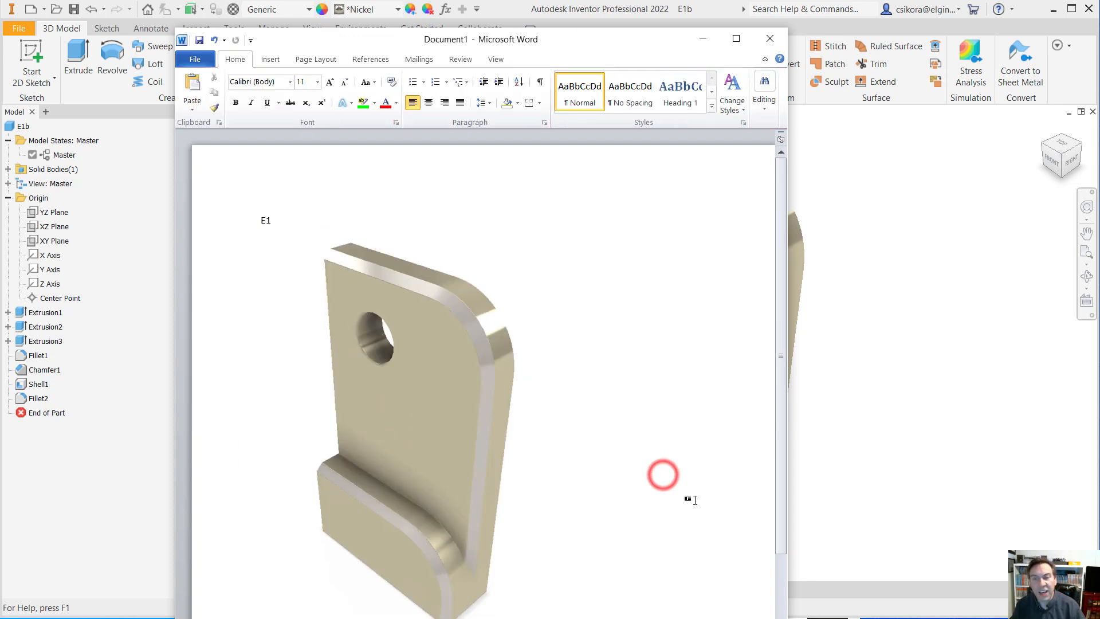
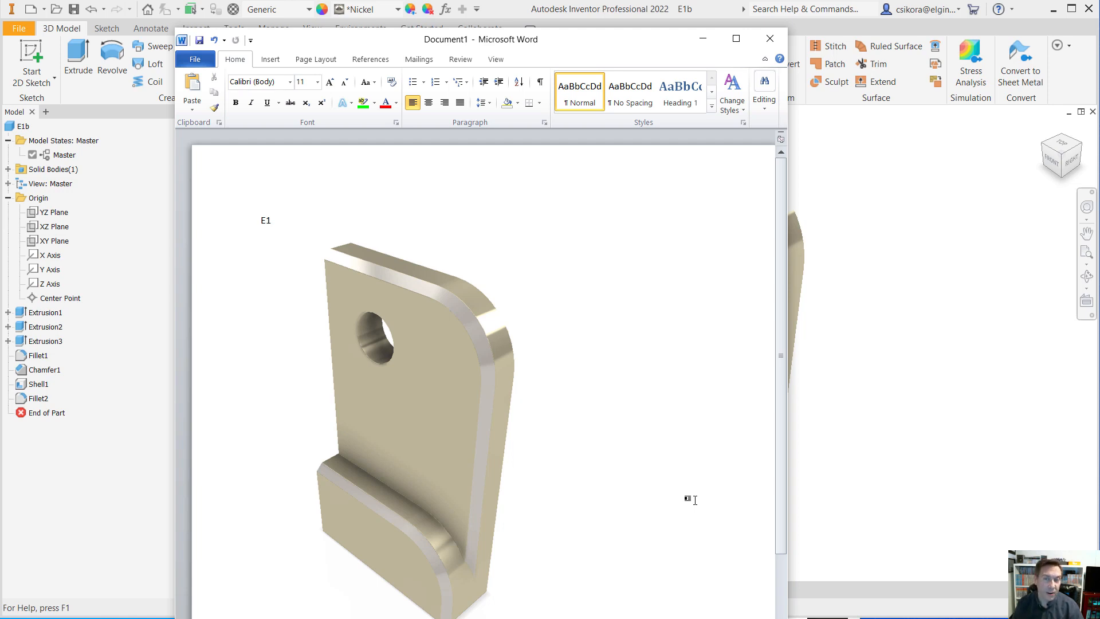
- Try stretching only the width of the bracket picture to about 6.36 in, and undo the stretch
{"action": "left_click", "coordinate": [424, 433]}
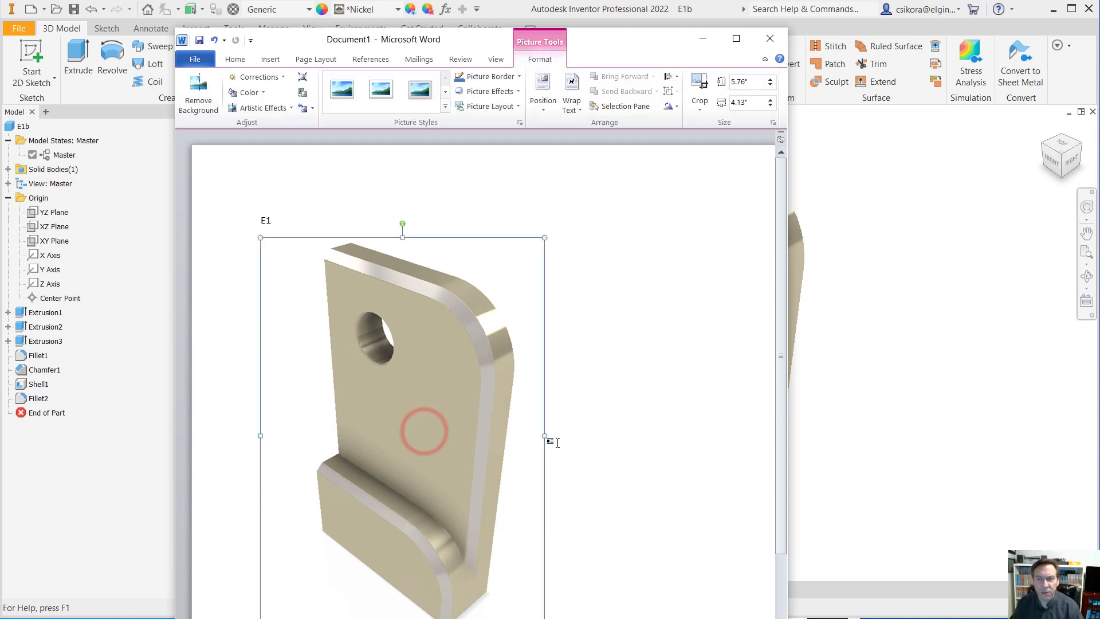
{"action": "left_click_drag", "start_coordinate": [545, 437], "coordinate": [698, 447]}
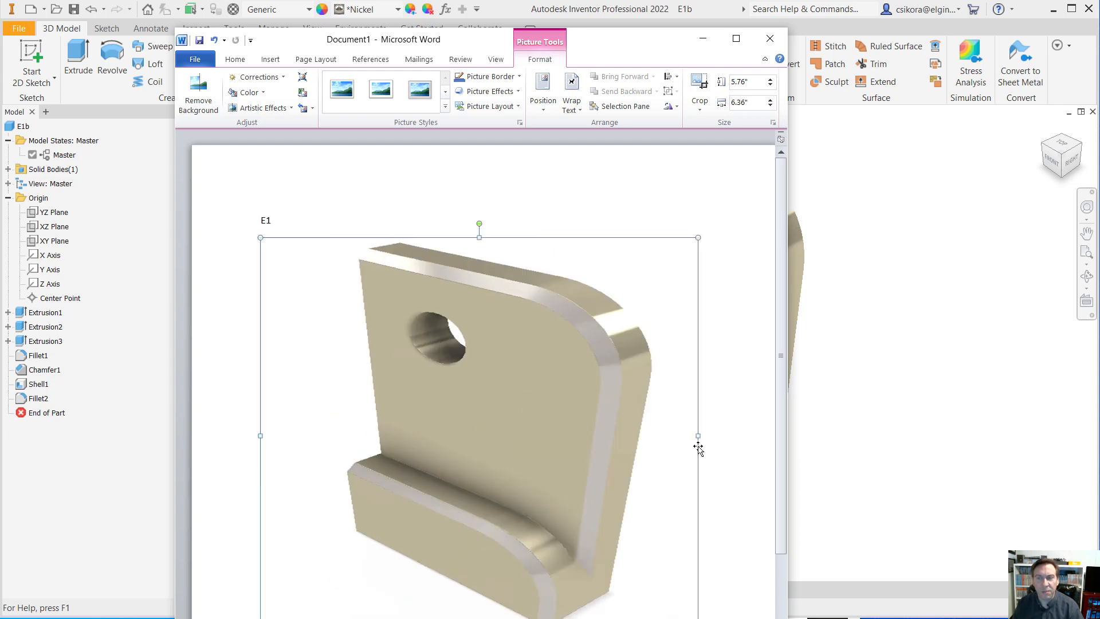
{"action": "left_click", "coordinate": [214, 40]}
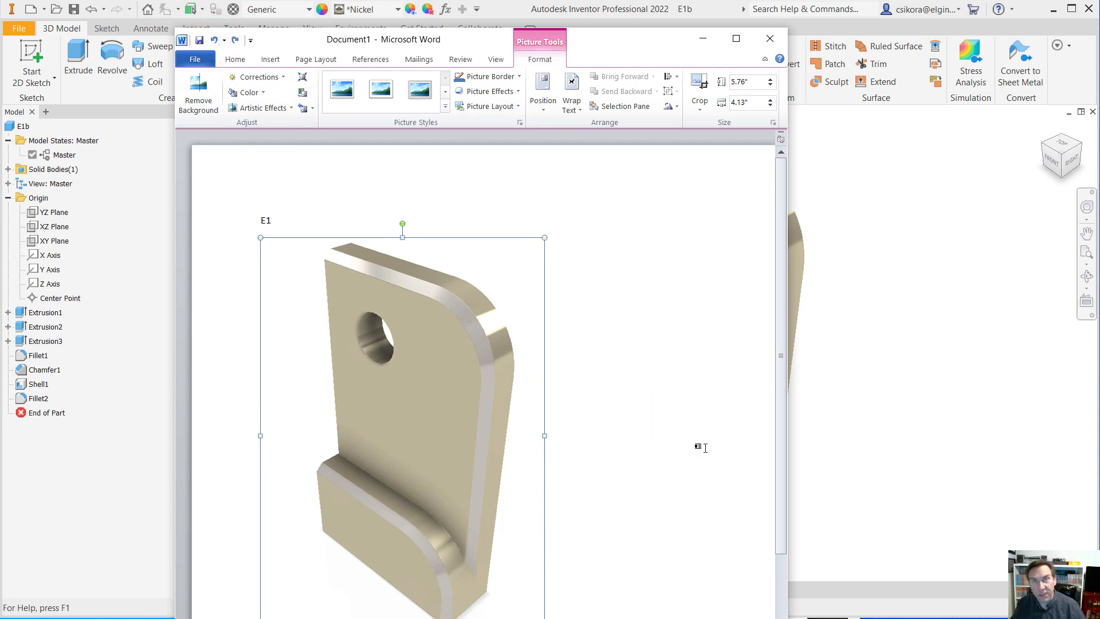
- Switch to the browser and examine the lab part drawings and their dimensions in the IMT 110 Inventor Basics 2021 PDF
{"action": "left_click", "coordinate": [879, 273]}
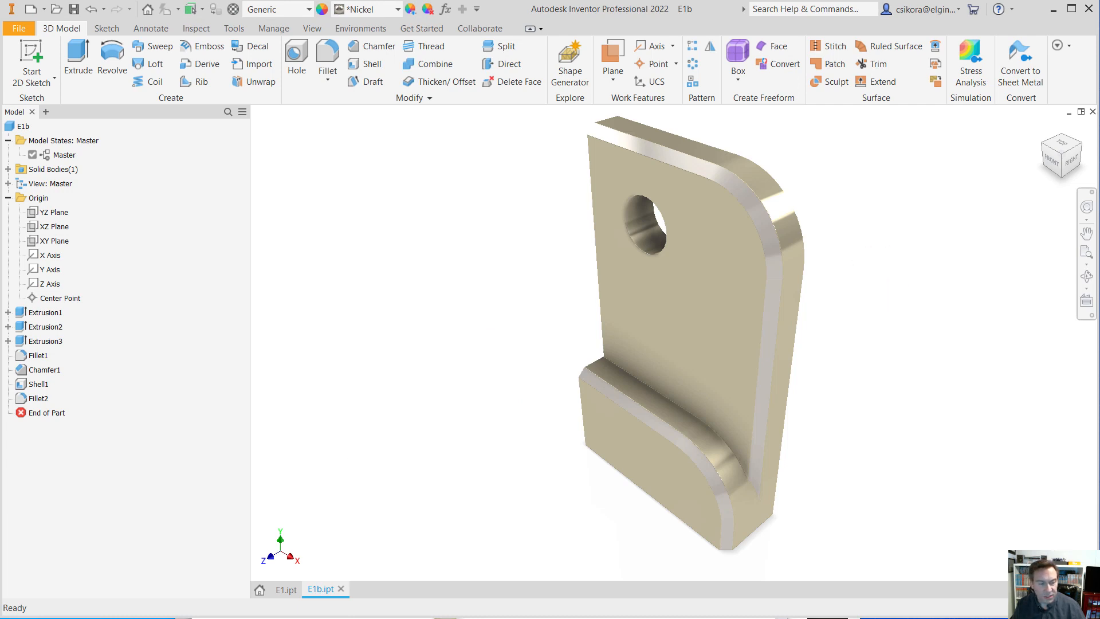
{"action": "key", "text": "alt+Tab"}
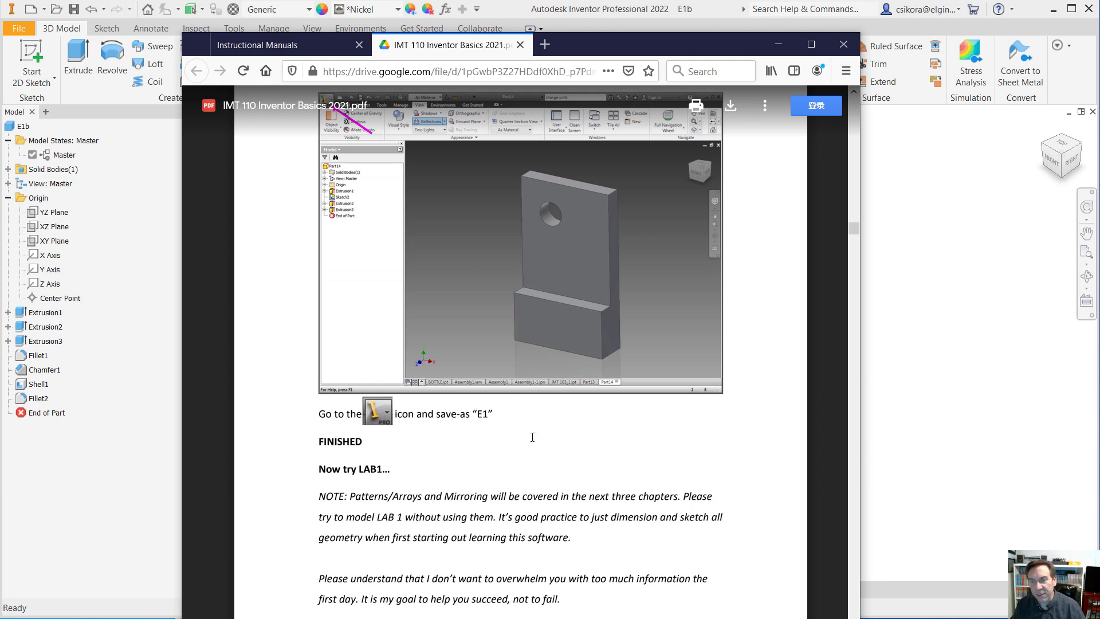
{"action": "scroll", "coordinate": [533, 437], "scroll_direction": "down", "scroll_amount": 15}
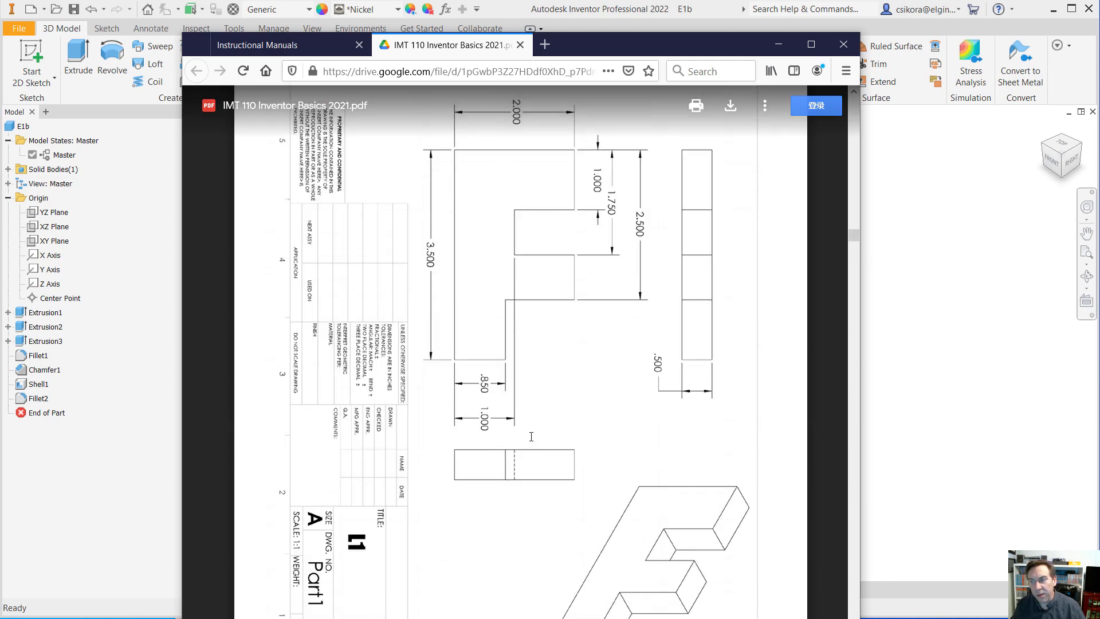
{"action": "scroll", "coordinate": [532, 436], "scroll_direction": "down", "scroll_amount": 10}
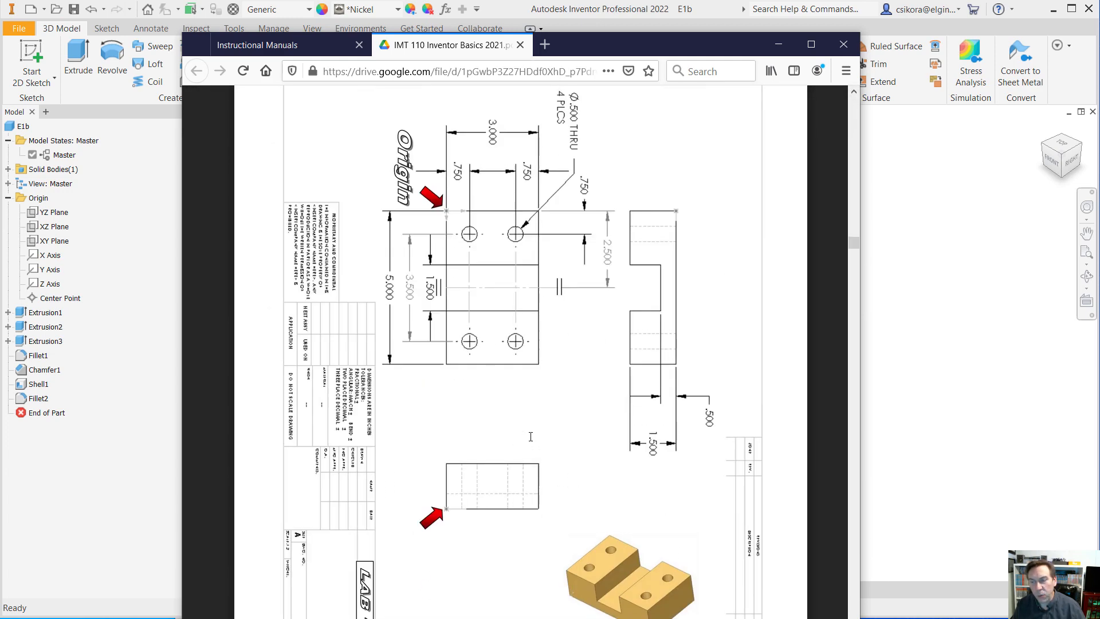
{"action": "scroll", "coordinate": [530, 436], "scroll_direction": "up", "scroll_amount": 8}
{"action": "scroll", "coordinate": [531, 437], "scroll_direction": "down", "scroll_amount": 3}
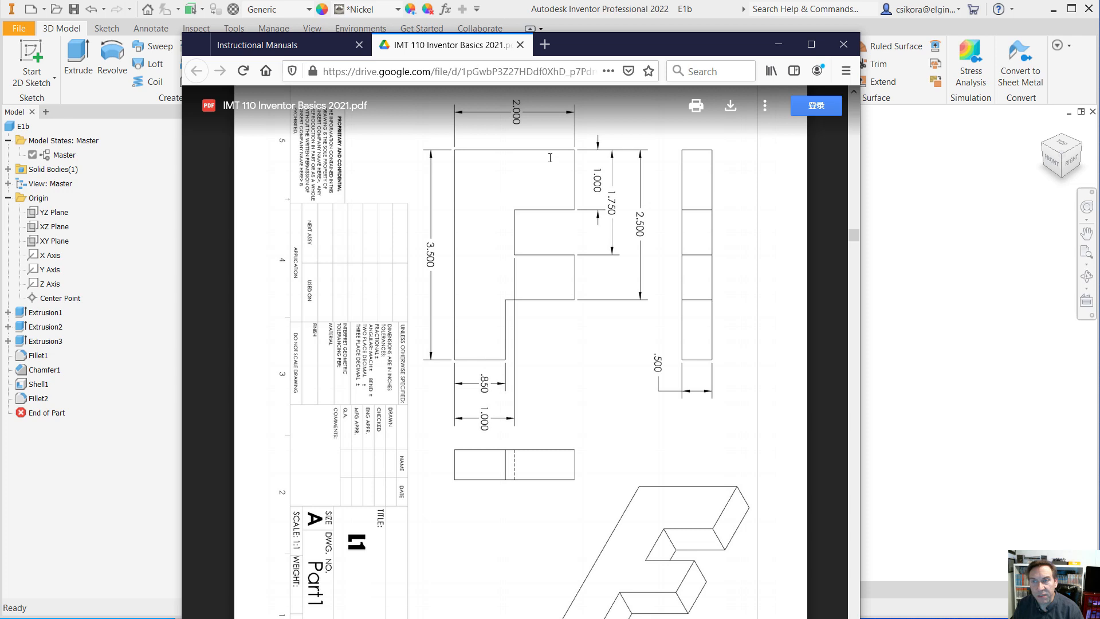
- Return to Inventor, create a new part and start a 2D sketch on the XY plane
{"action": "left_click", "coordinate": [932, 429]}
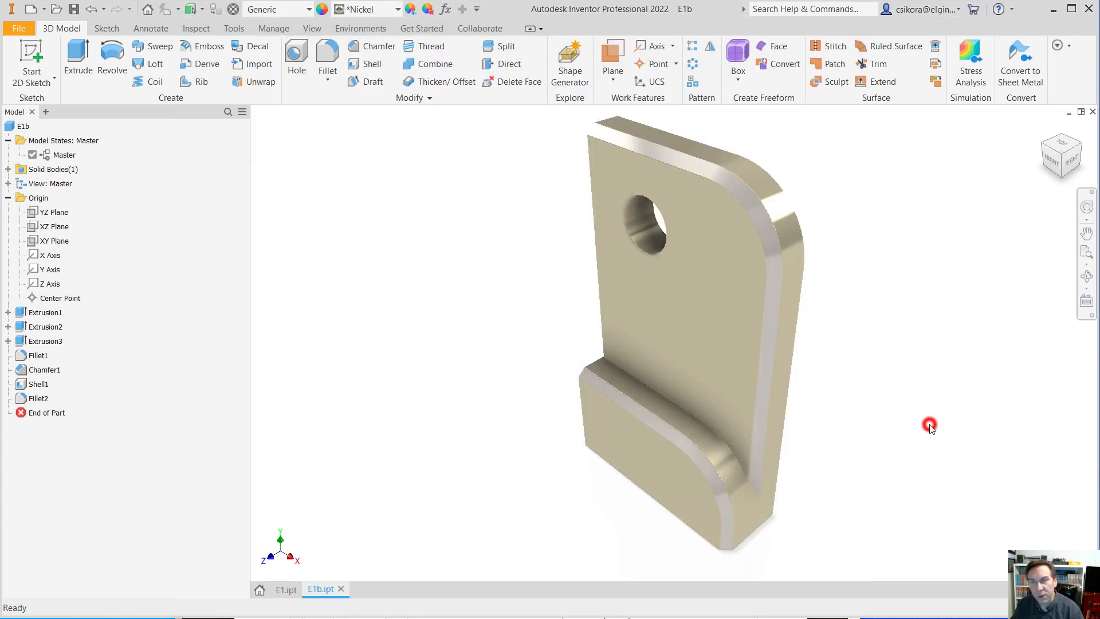
{"action": "left_click", "coordinate": [30, 9]}
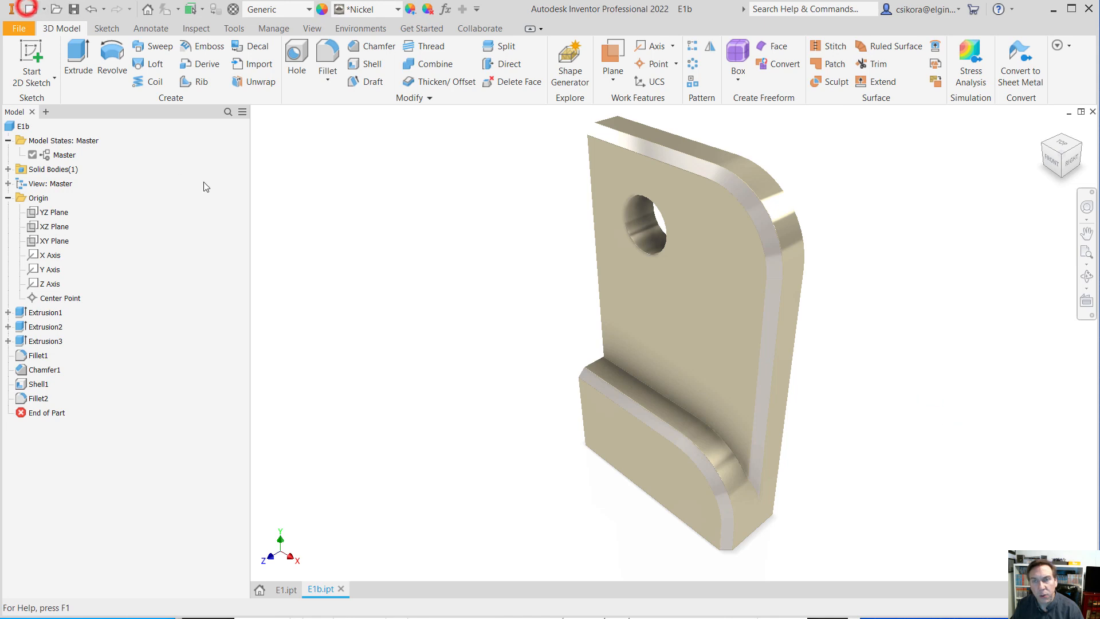
{"action": "double_click", "coordinate": [592, 239]}
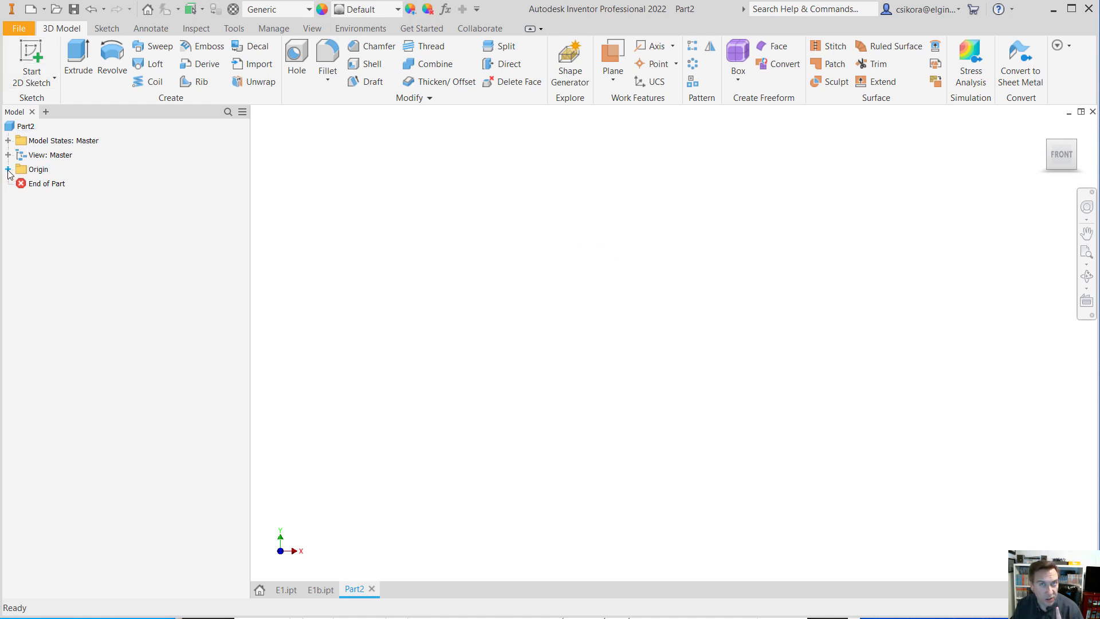
{"action": "left_click", "coordinate": [30, 52]}
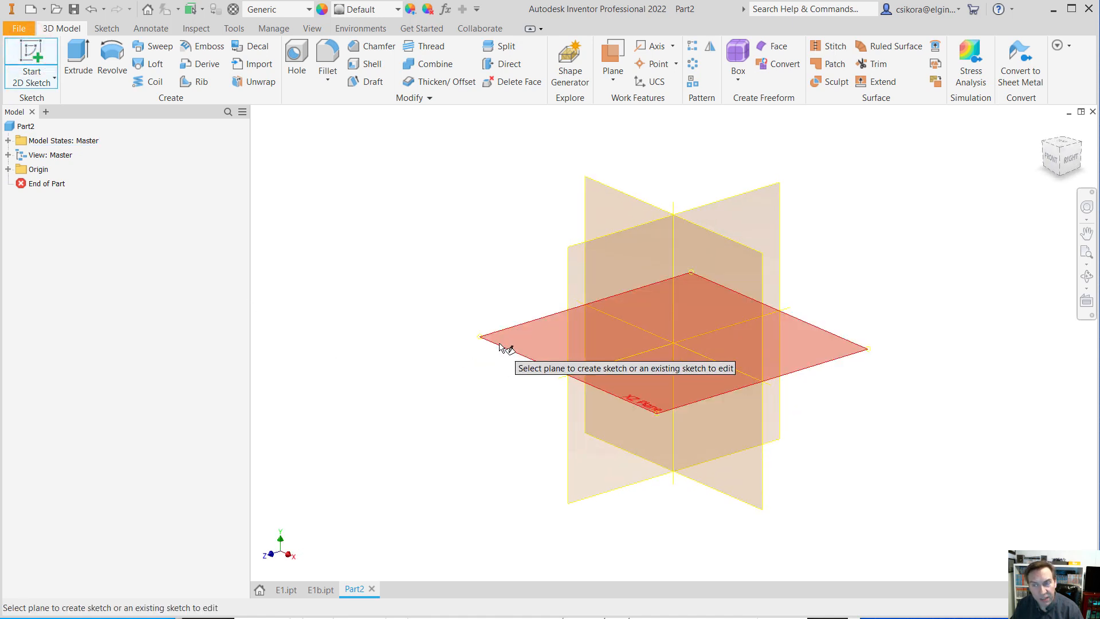
{"action": "left_click", "coordinate": [601, 206]}
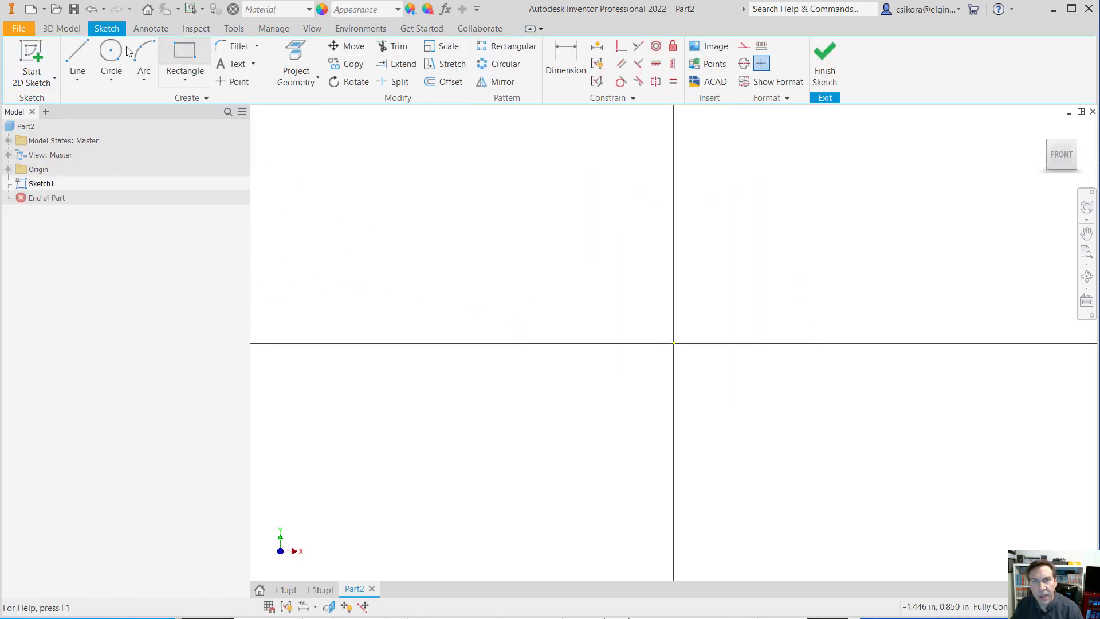
- Draw a vertical line 2 in long upward from the sketch origin with the Line tool
{"action": "left_click", "coordinate": [75, 48]}
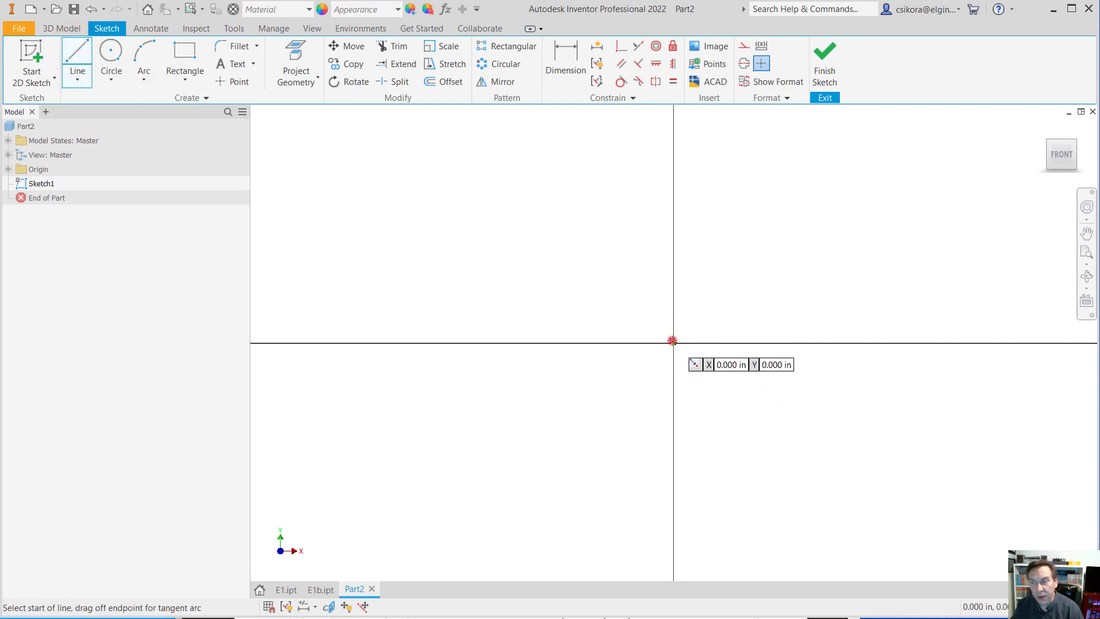
{"action": "left_click", "coordinate": [673, 342]}
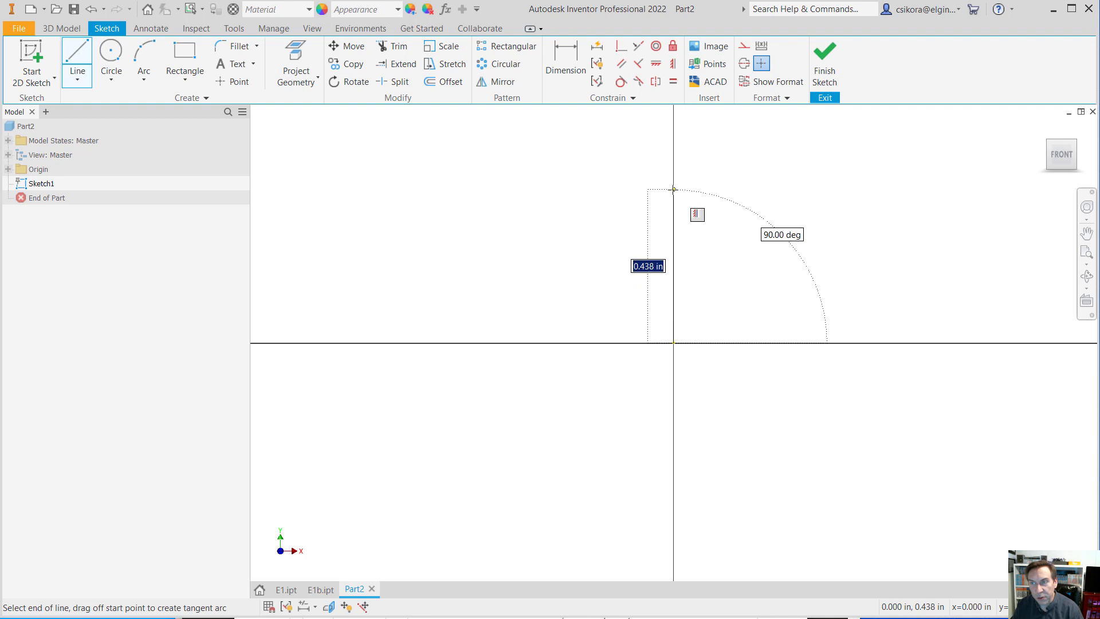
{"action": "type", "text": "2"}
{"action": "key", "text": "Return"}
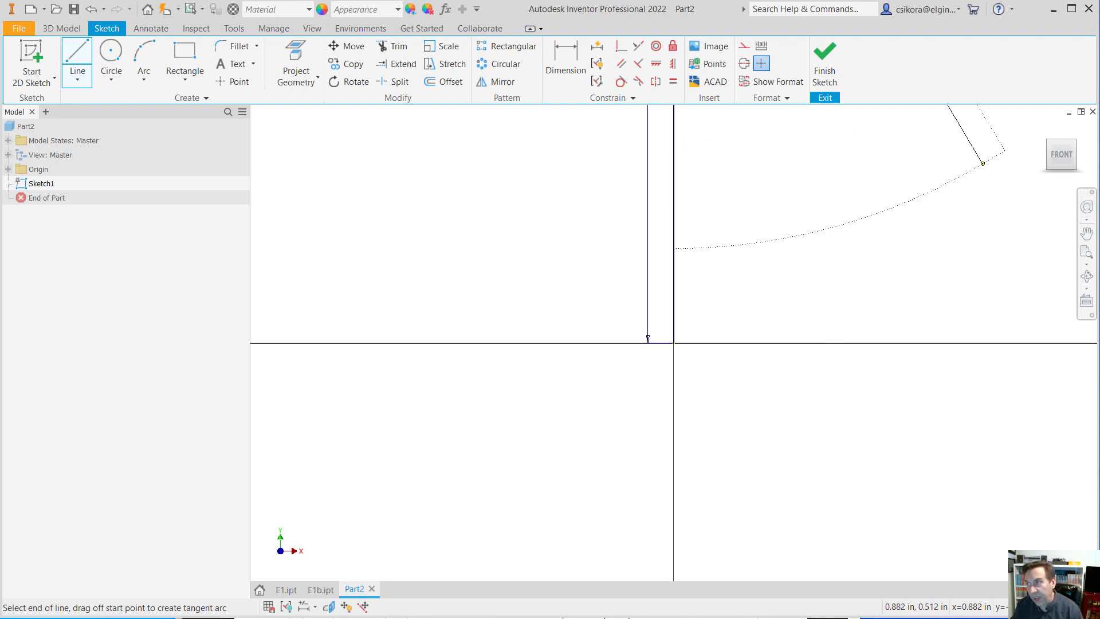
- Continue the profile with a 1 in horizontal line to the right and a 1 in vertical line downward
{"action": "left_click", "coordinate": [1060, 163]}
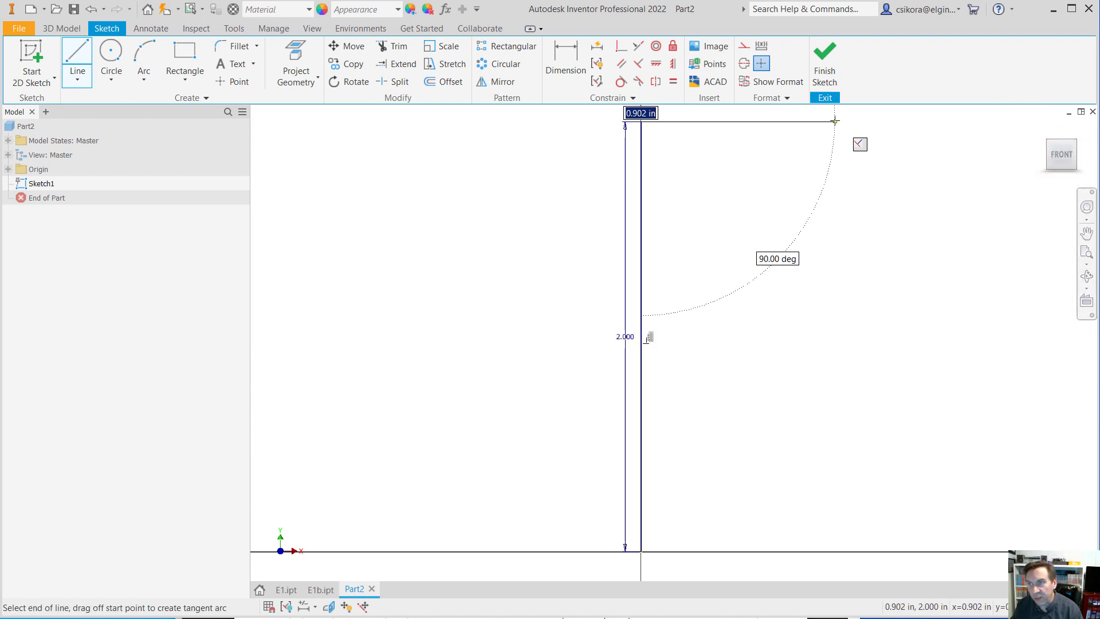
{"action": "type", "text": "1"}
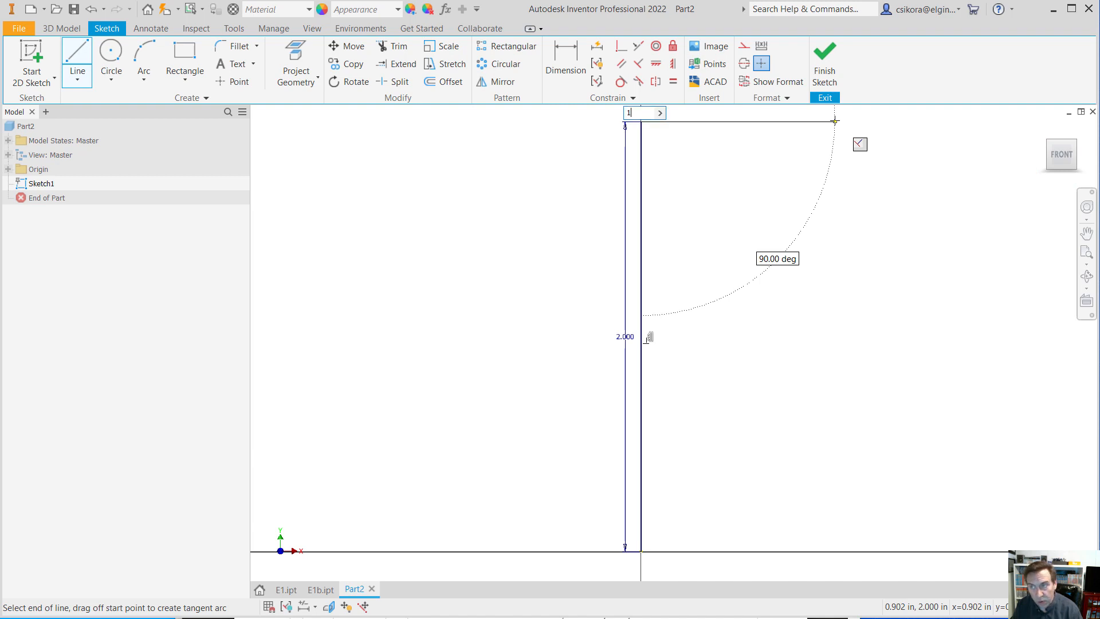
{"action": "key", "text": "Return"}
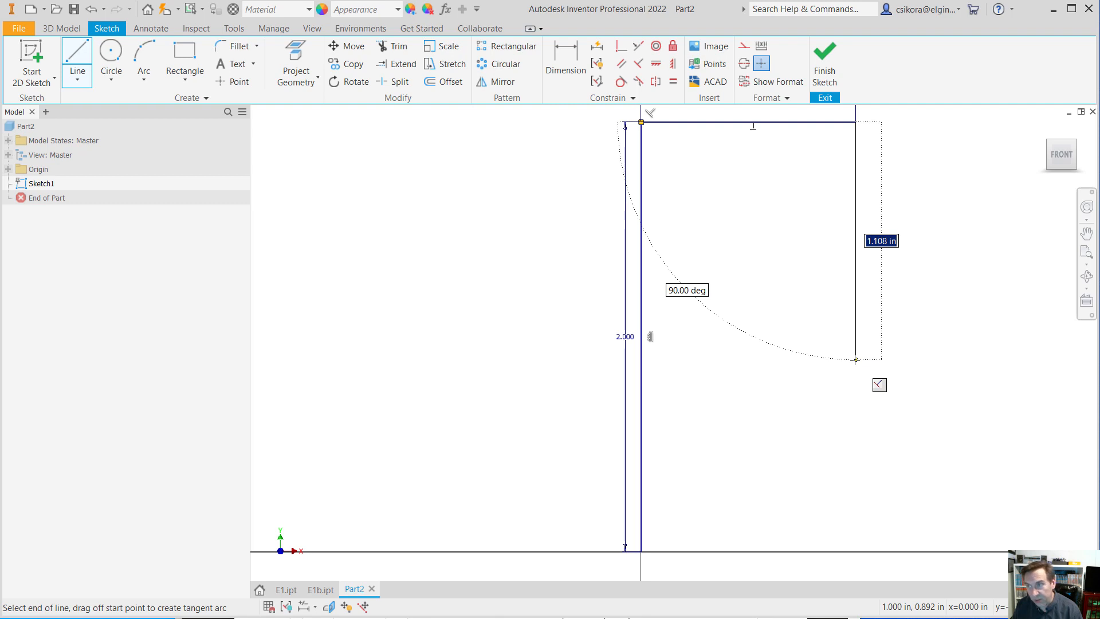
{"action": "type", "text": "1"}
{"action": "key", "text": "Return"}
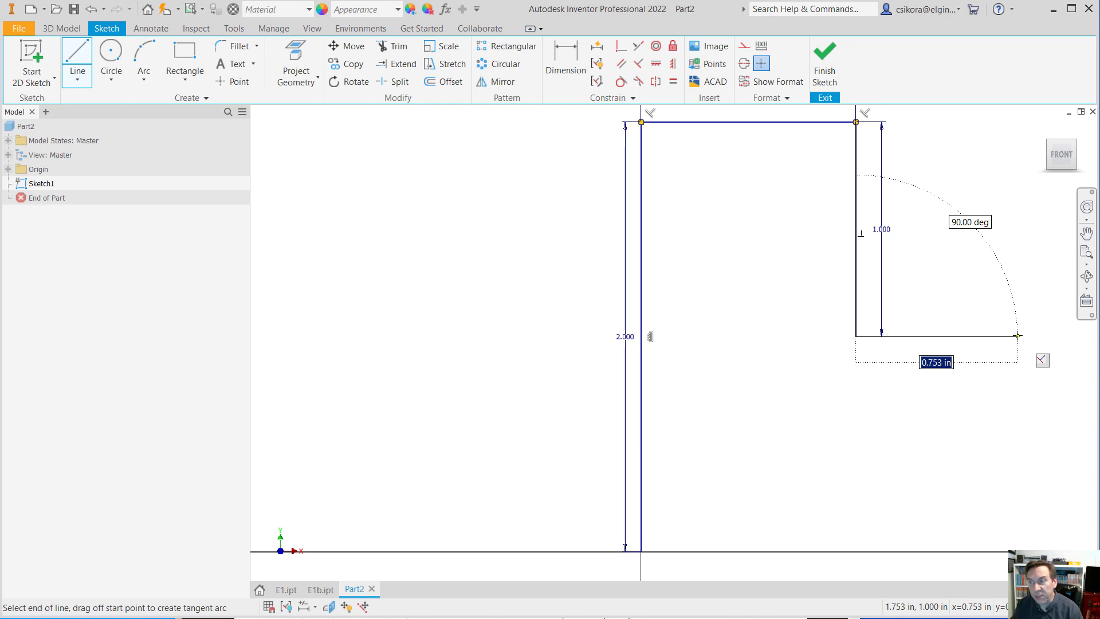
- Form the slot by adding a horizontal line about 0.75 in to the right and a vertical line up level with the top edge
{"action": "left_click", "coordinate": [1017, 336]}
{"action": "scroll", "coordinate": [508, 360], "scroll_direction": "down", "scroll_amount": 6}
{"action": "scroll", "coordinate": [713, 364], "scroll_direction": "up", "scroll_amount": 4}
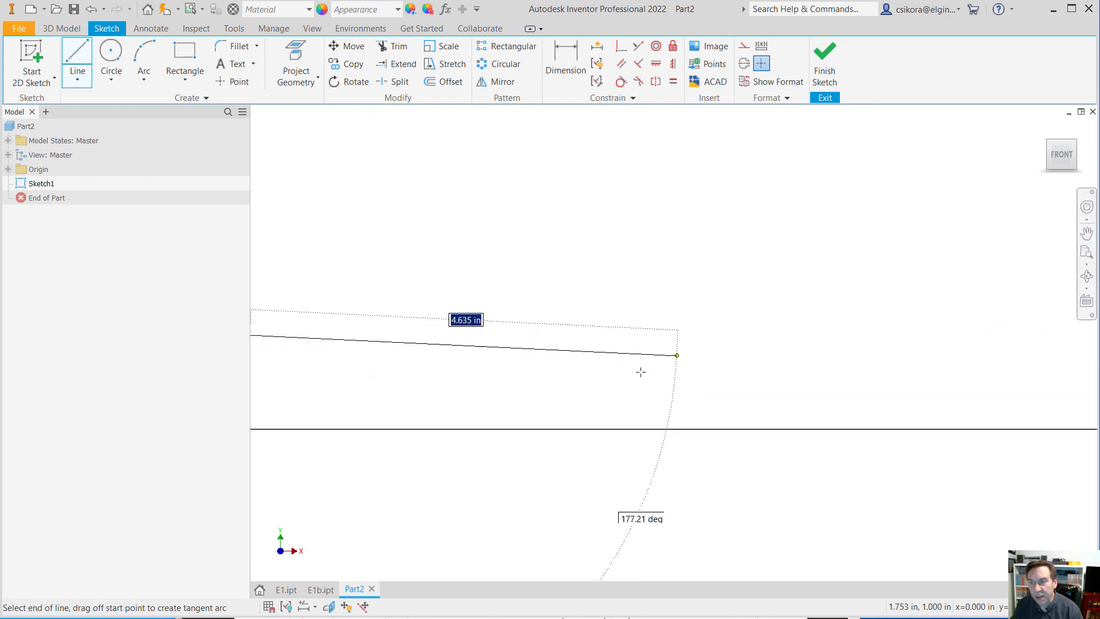
{"action": "left_click", "coordinate": [1060, 153]}
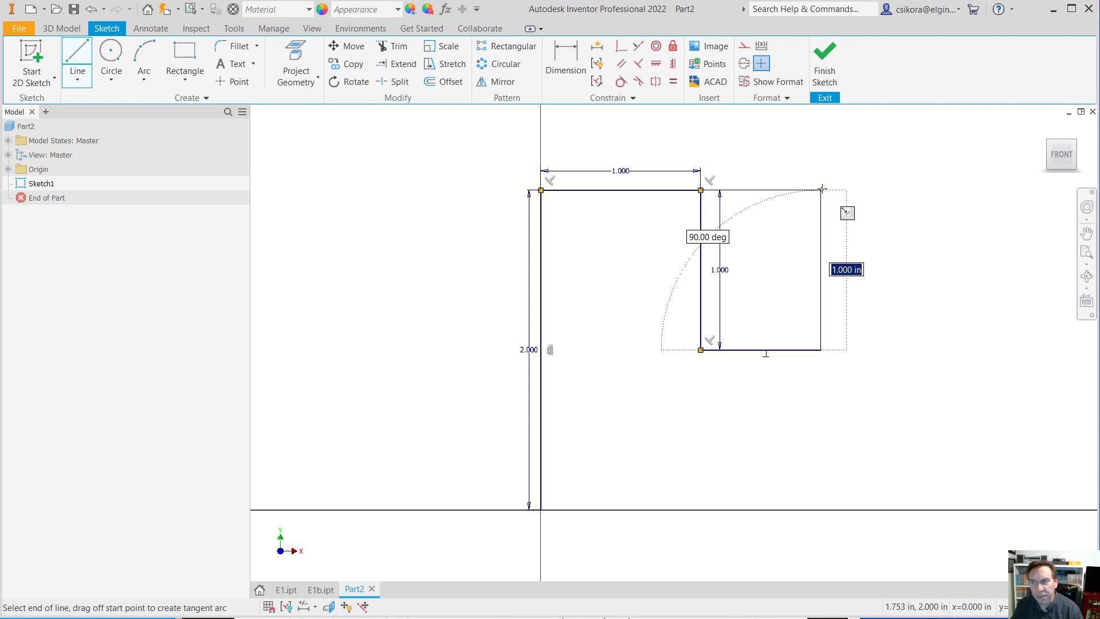
{"action": "left_click", "coordinate": [822, 189]}
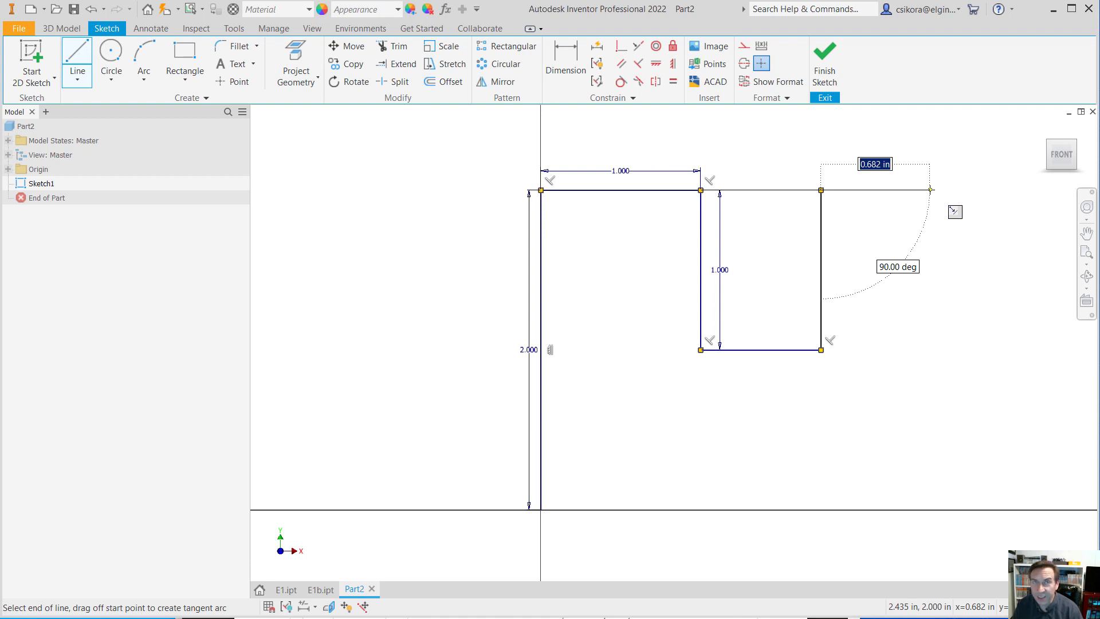
- Draw lines about 0.68 in right, 1.23 in down and 0.67 in right, drop to the horizontal axis, and close the profile at the origin
{"action": "left_click", "coordinate": [930, 190]}
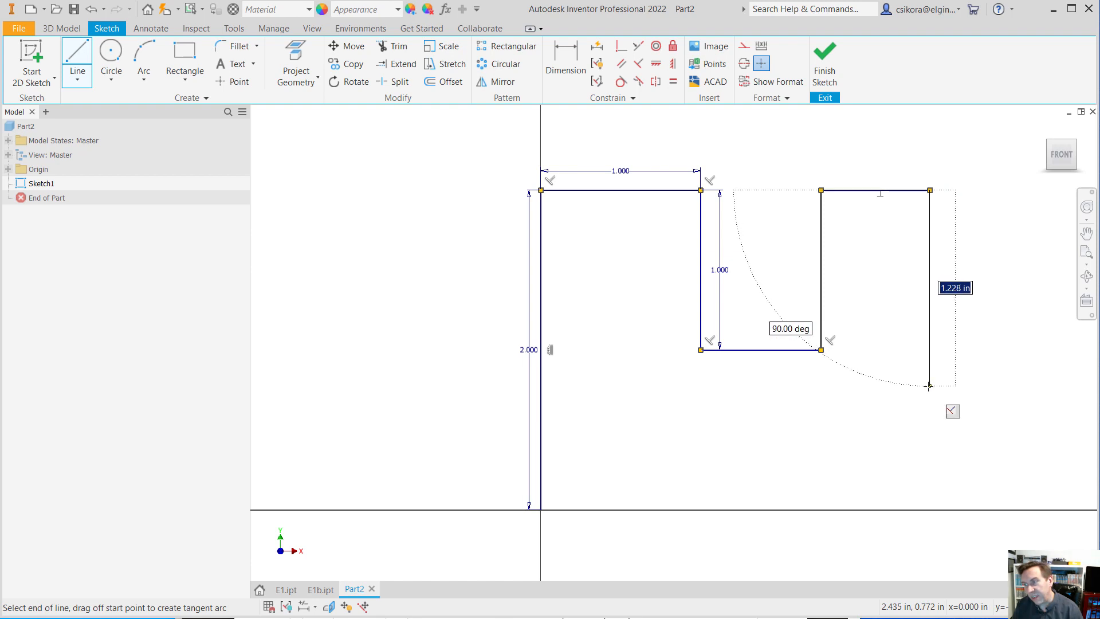
{"action": "left_click", "coordinate": [929, 386]}
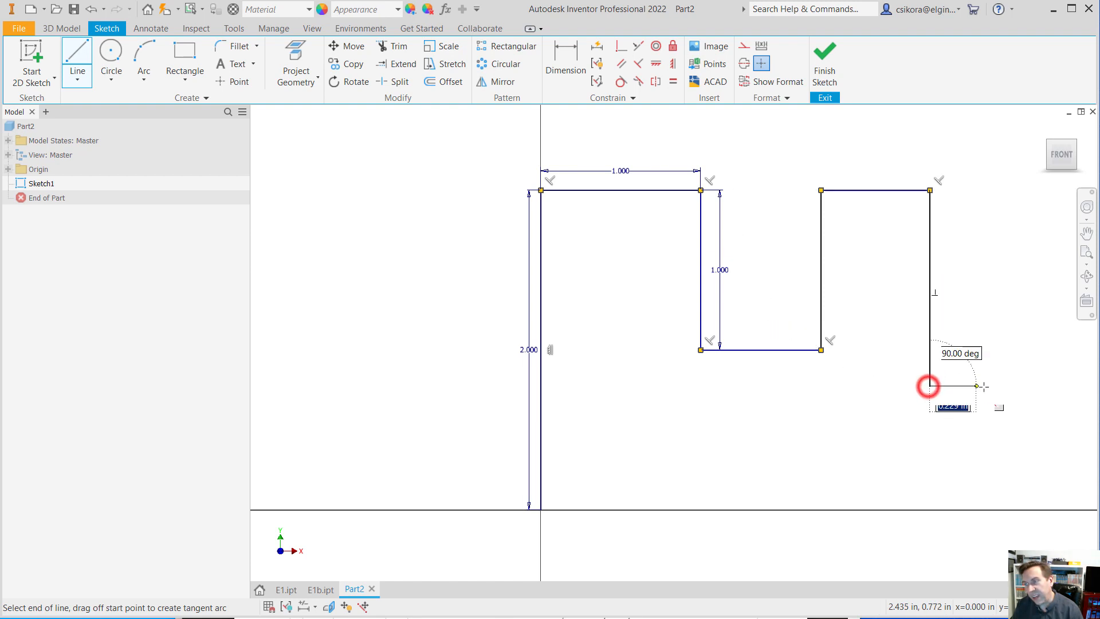
{"action": "left_click", "coordinate": [1037, 386]}
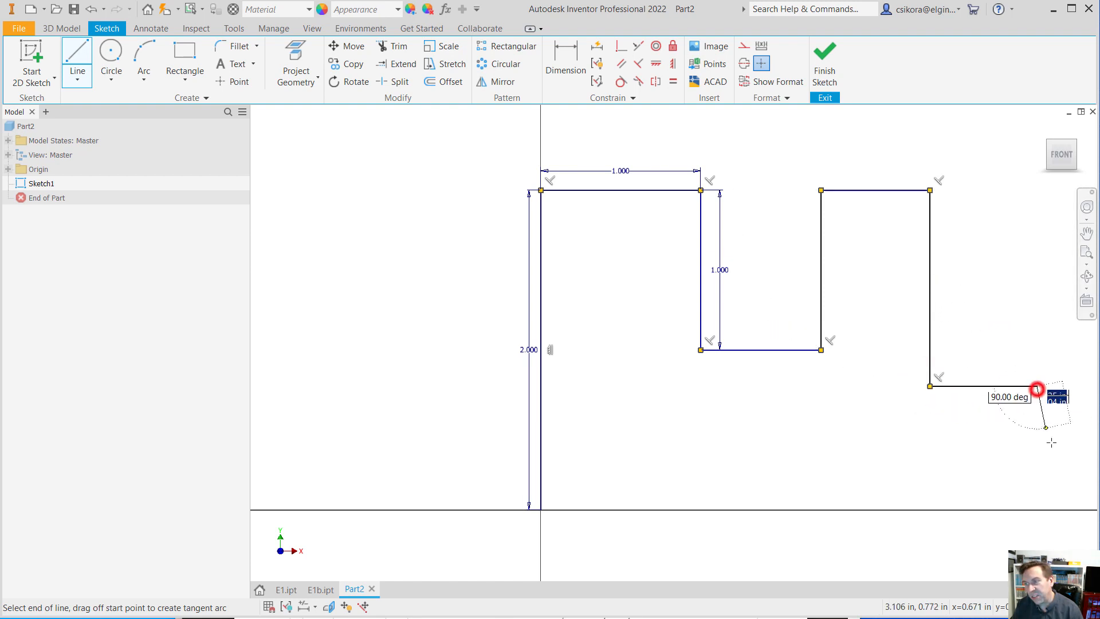
{"action": "left_click", "coordinate": [1038, 508]}
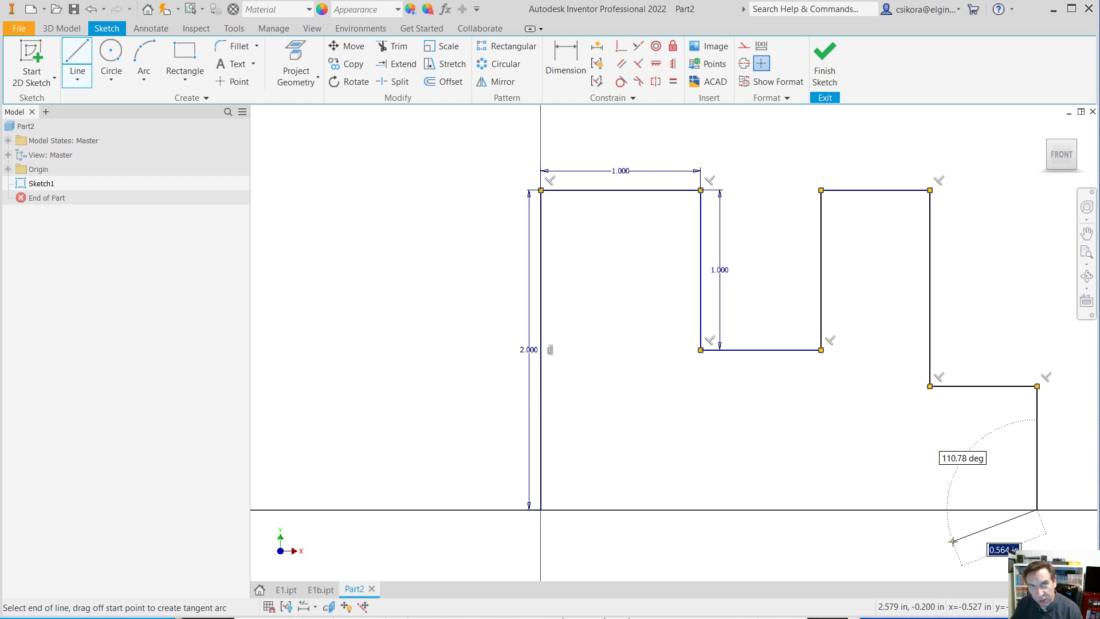
{"action": "type", "text": "0"}
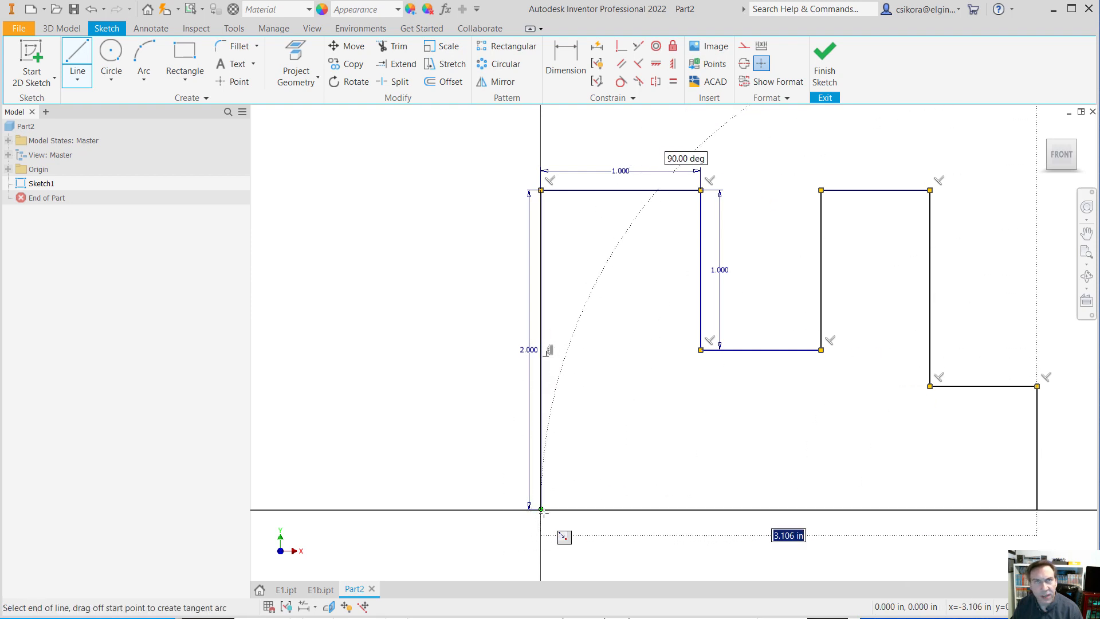
{"action": "left_click", "coordinate": [541, 510]}
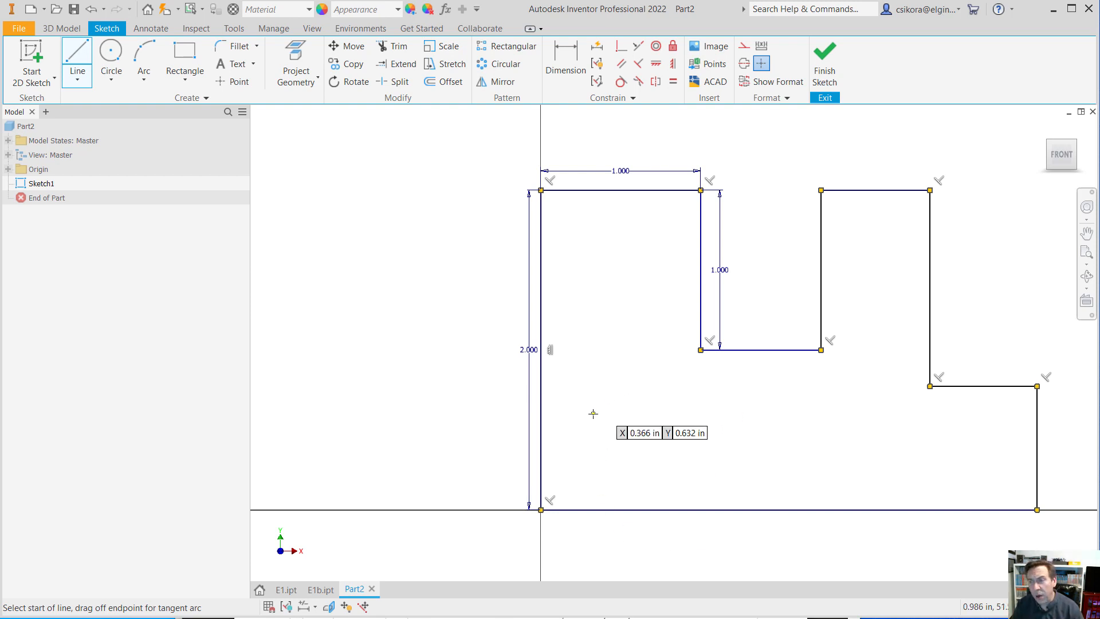
- Dimension the profile's bottom edge and set its length to 3.5 in
{"action": "left_click", "coordinate": [566, 59]}
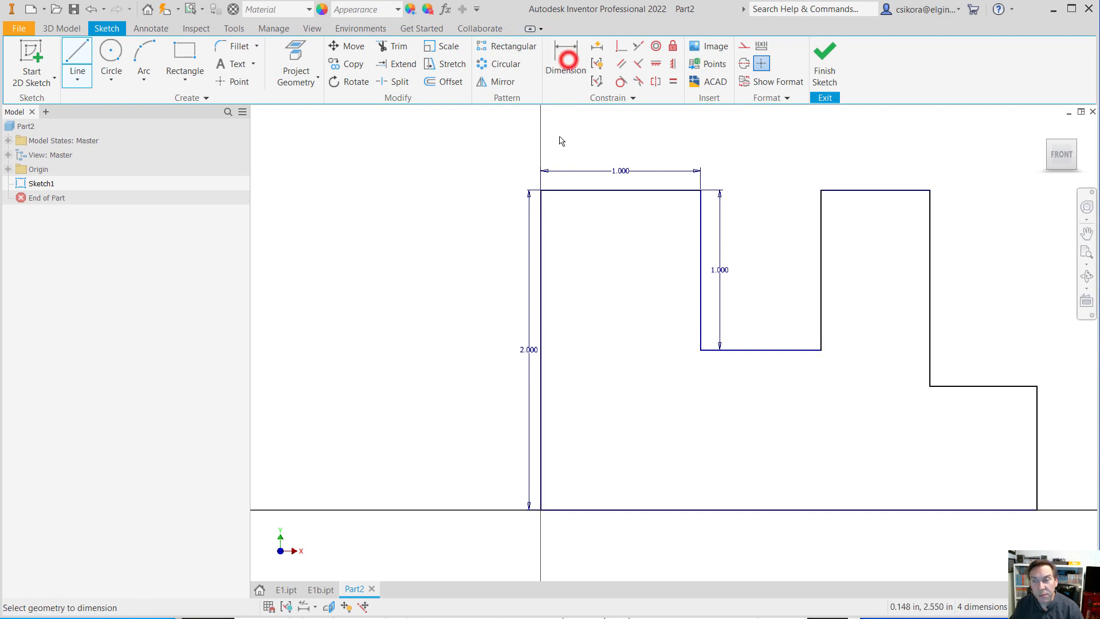
{"action": "left_click", "coordinate": [618, 509]}
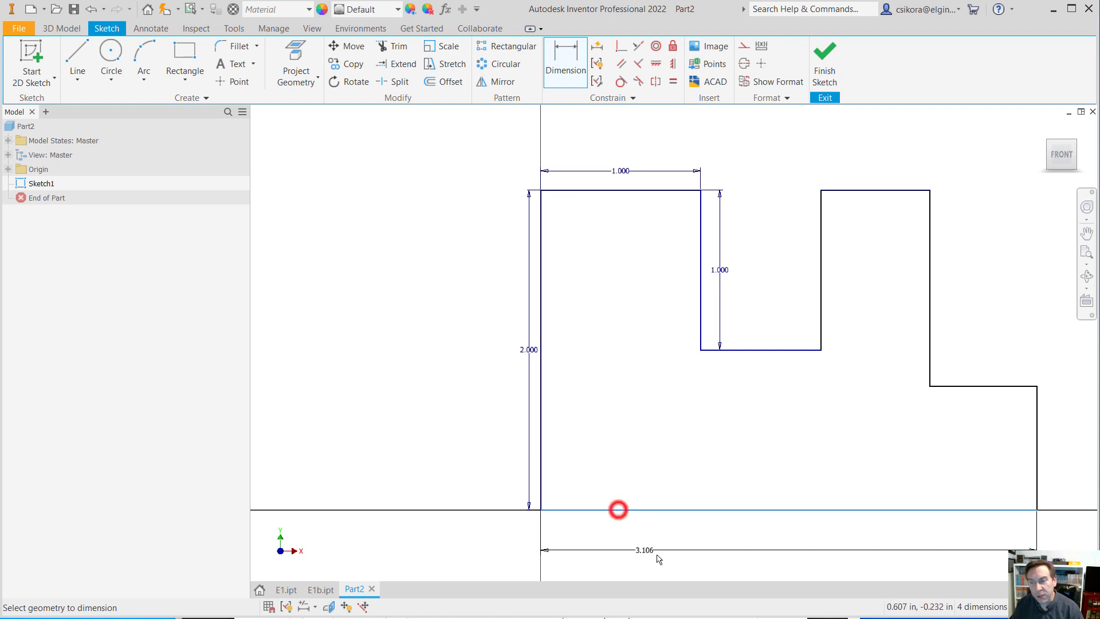
{"action": "left_click", "coordinate": [781, 563]}
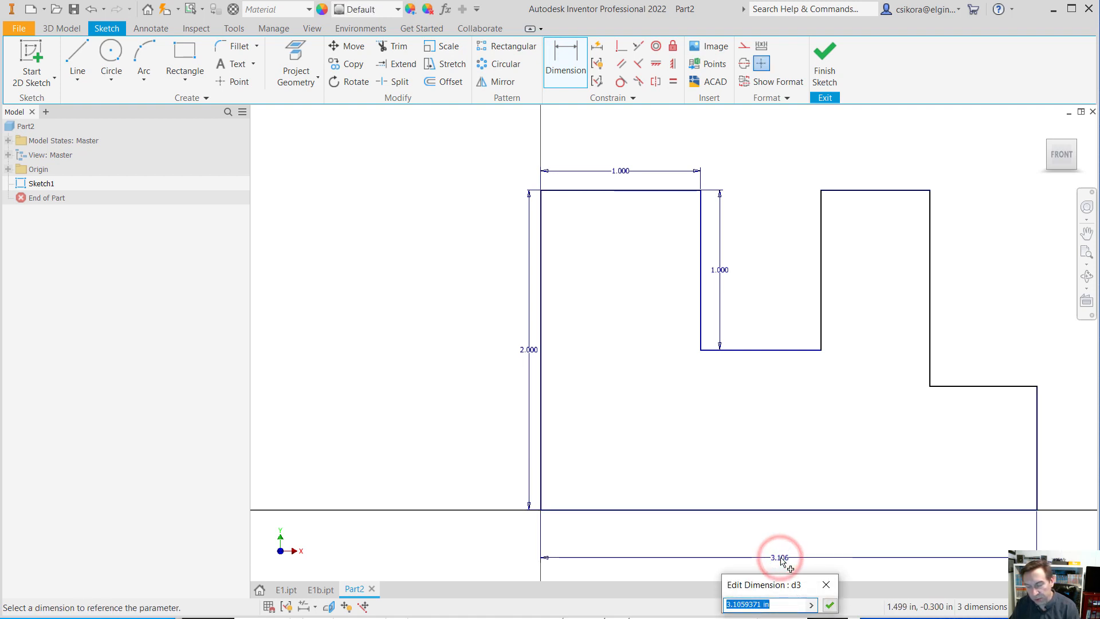
{"action": "type", "text": "3.5"}
{"action": "key", "text": "Return"}
- Dimension the distance from the profile's left edge to the slot's right wall as 1.75 in
{"action": "scroll", "coordinate": [484, 452], "scroll_direction": "down", "scroll_amount": 3}
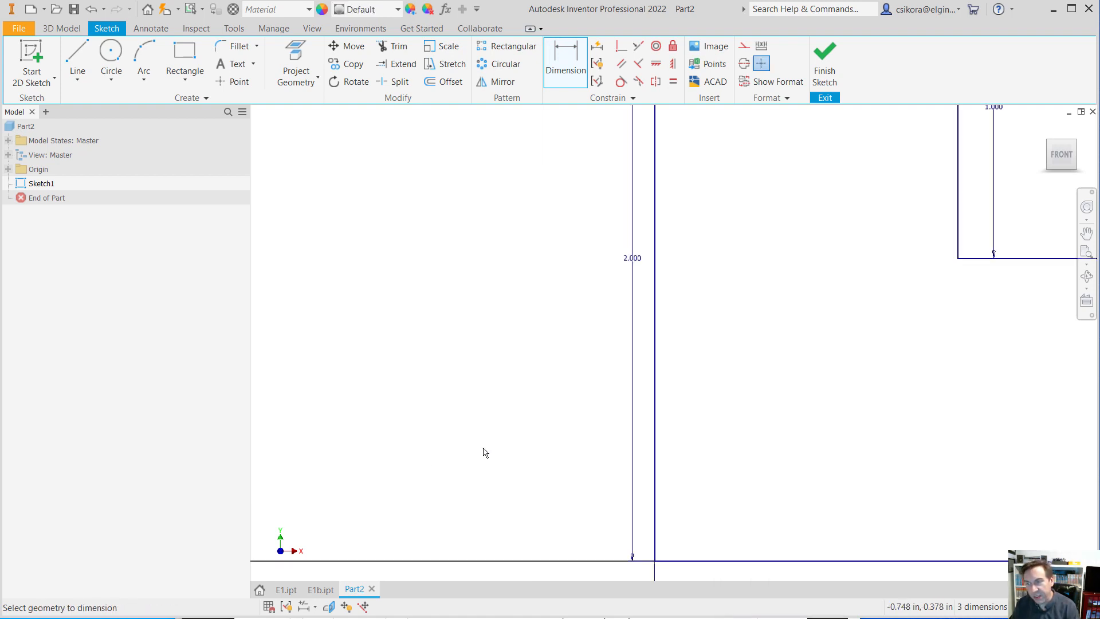
{"action": "left_click", "coordinate": [1060, 155]}
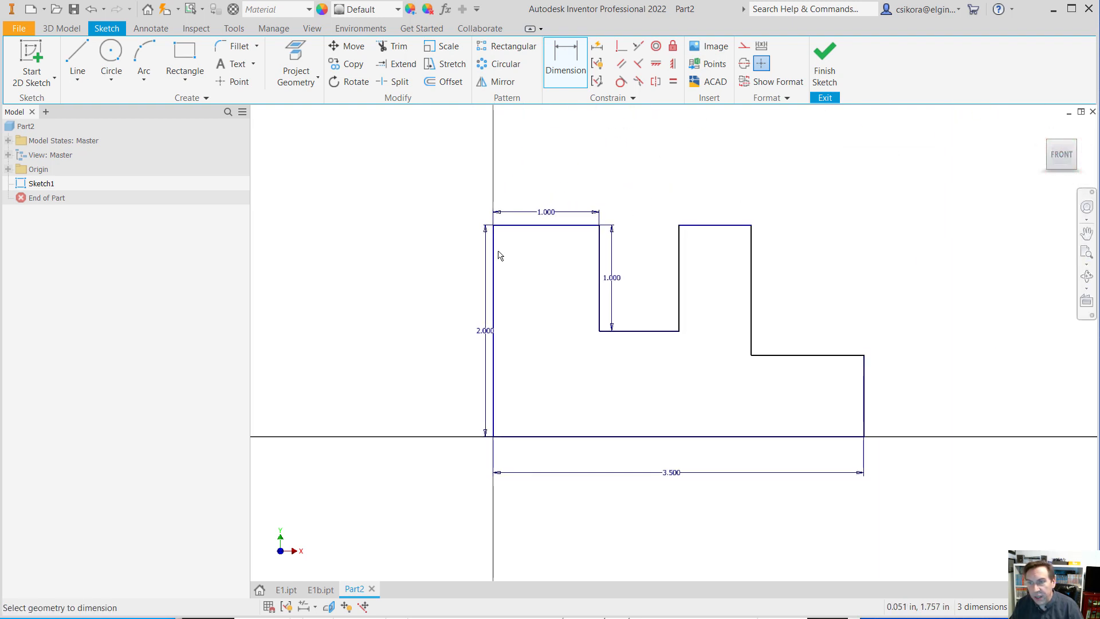
{"action": "left_click", "coordinate": [492, 256]}
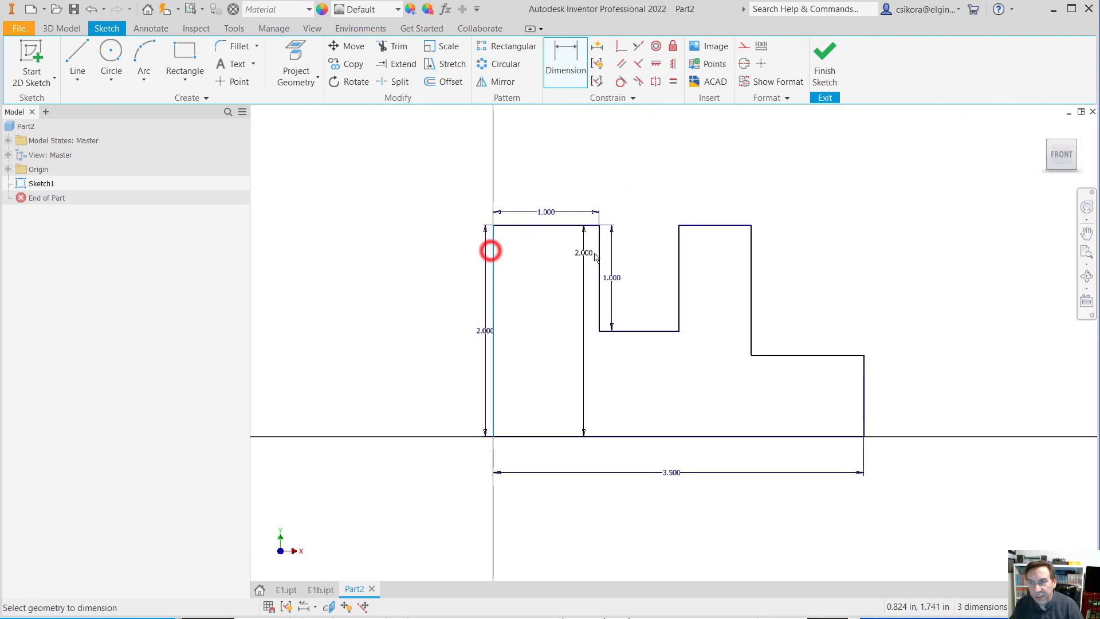
{"action": "left_click", "coordinate": [680, 252]}
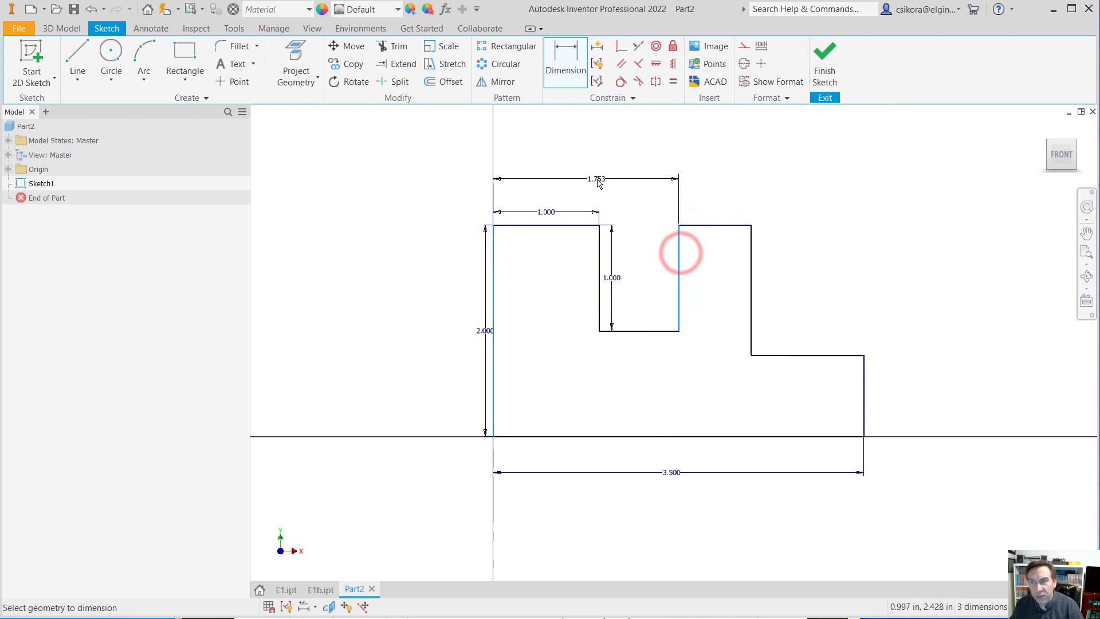
{"action": "left_click", "coordinate": [595, 181]}
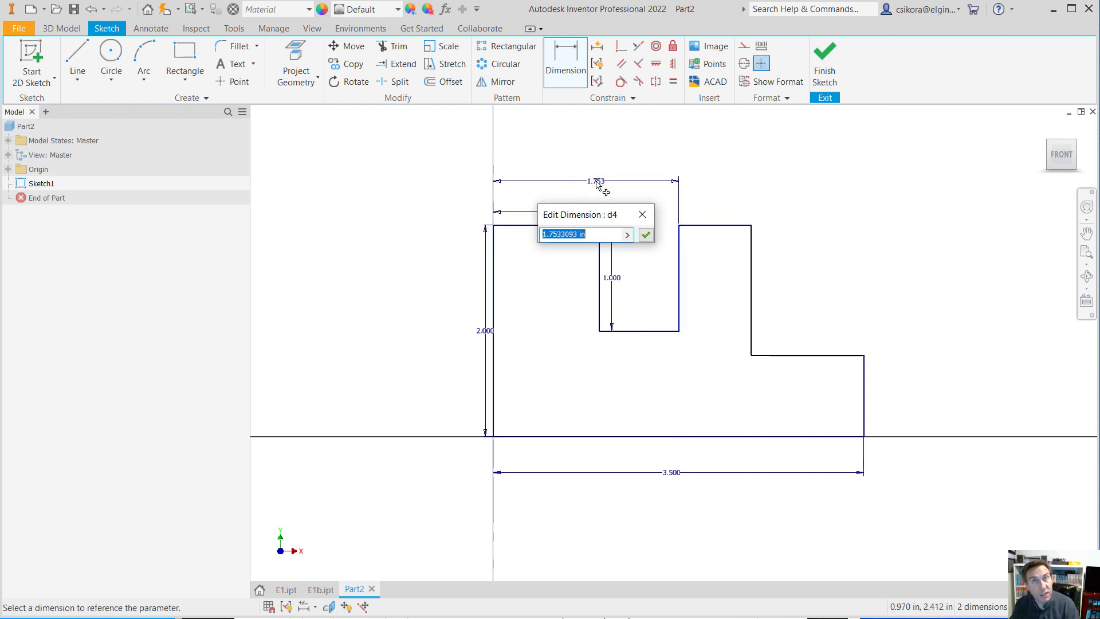
{"action": "type", "text": "1.75"}
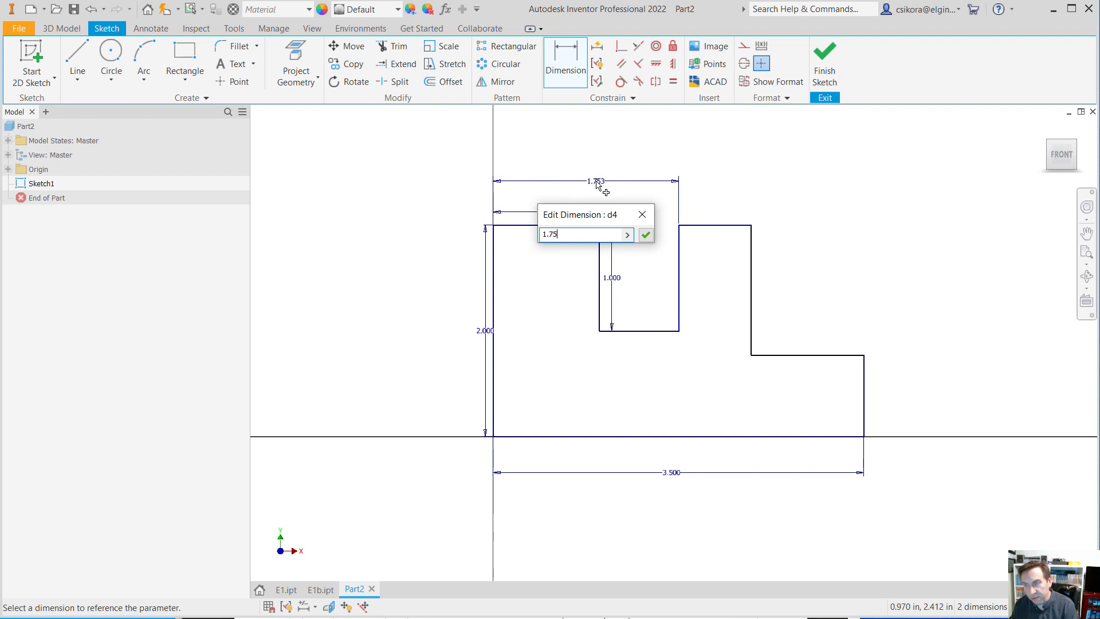
{"action": "key", "text": "Return"}
- Dimension the distance from the left edge to the long vertical edge above the step as 2.5 in
{"action": "left_click", "coordinate": [494, 269]}
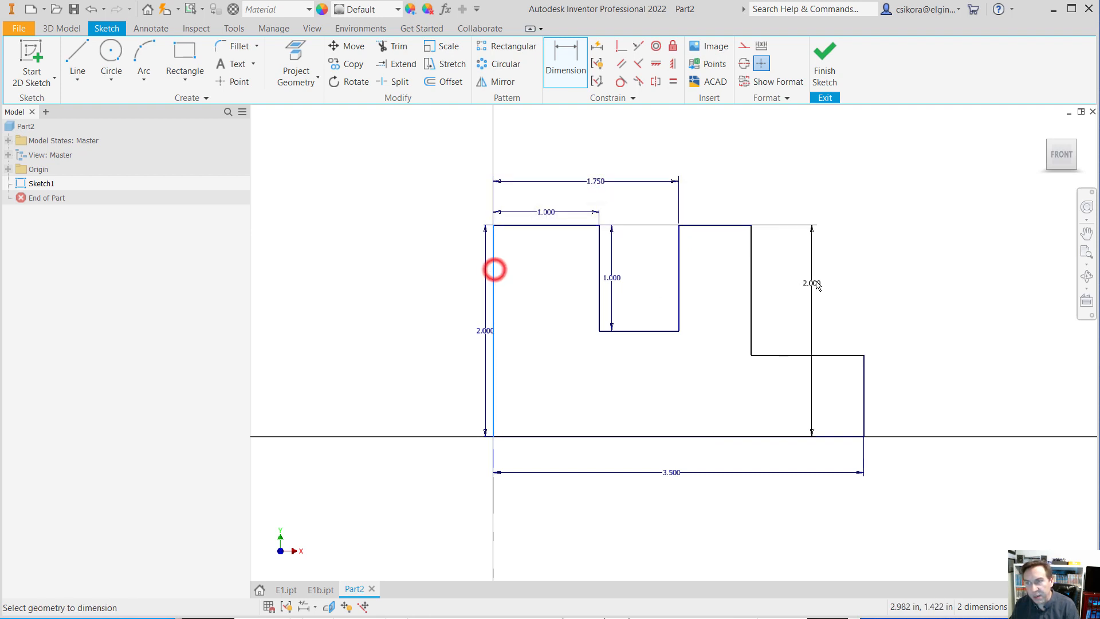
{"action": "left_click", "coordinate": [750, 272]}
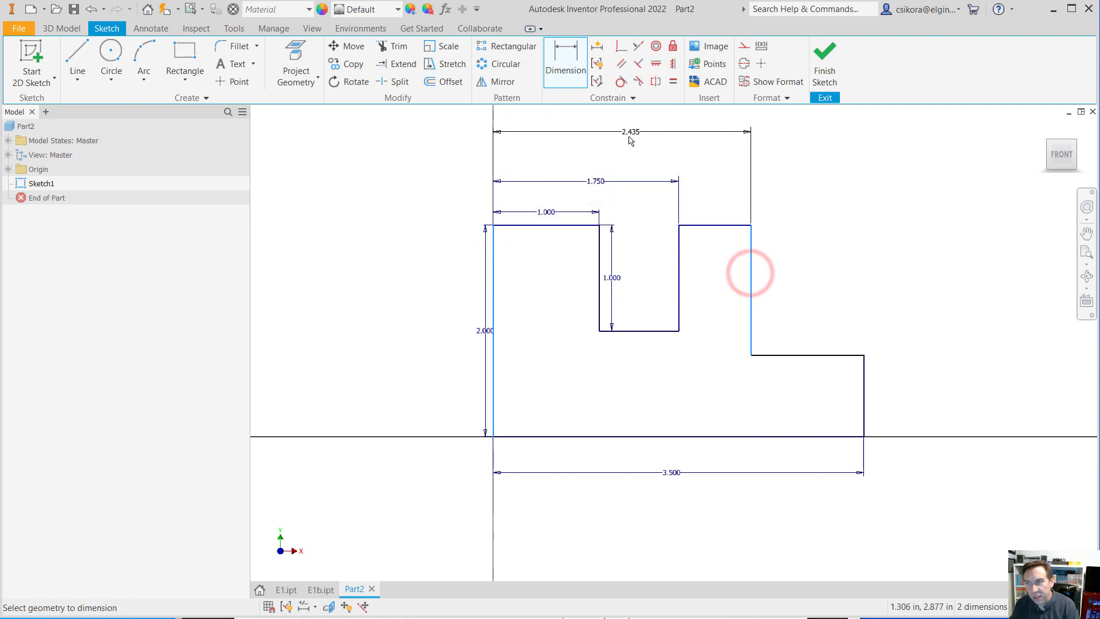
{"action": "left_click", "coordinate": [629, 142]}
{"action": "type", "text": "2.5"}
{"action": "key", "text": "Return"}
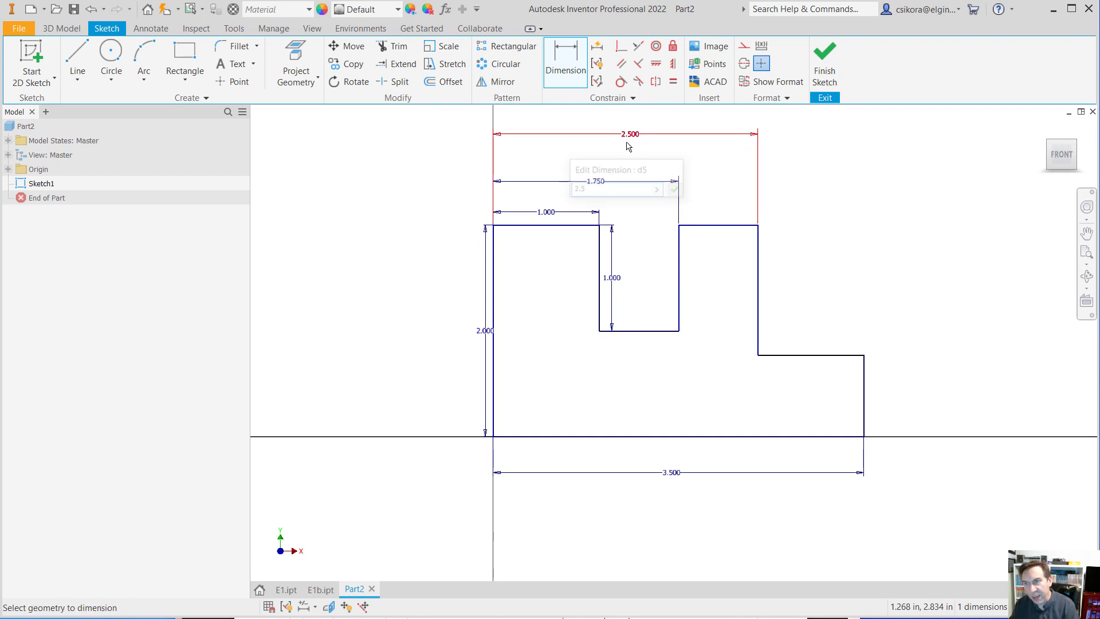
- Check the part drawing in the browser and dimension the step's short right edge as 0.85 in high
{"action": "left_click", "coordinate": [211, 618]}
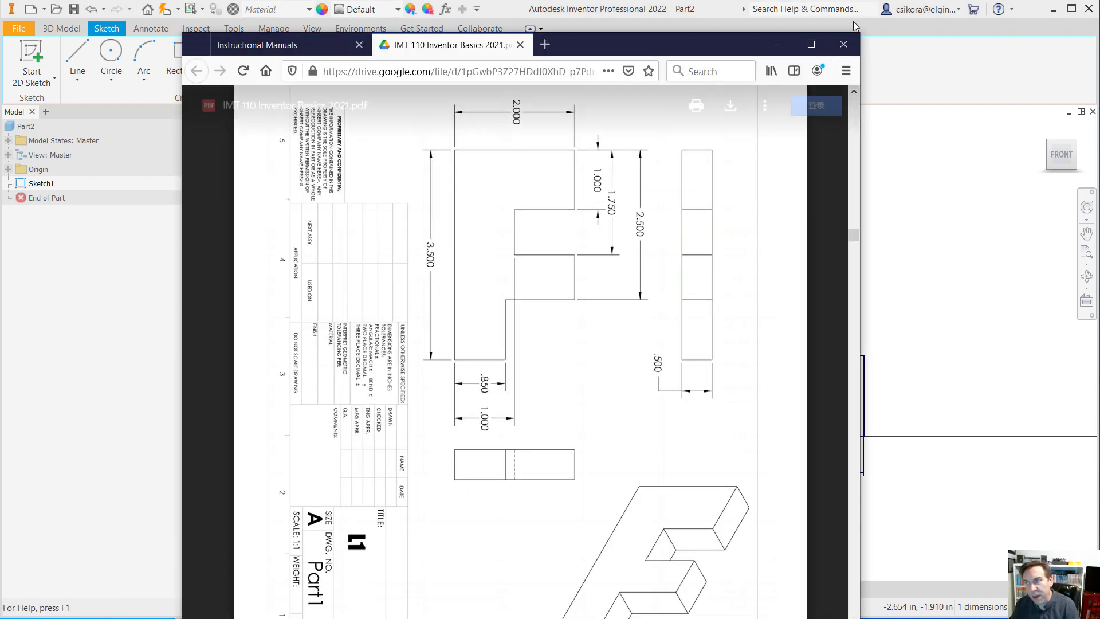
{"action": "left_click", "coordinate": [1028, 9]}
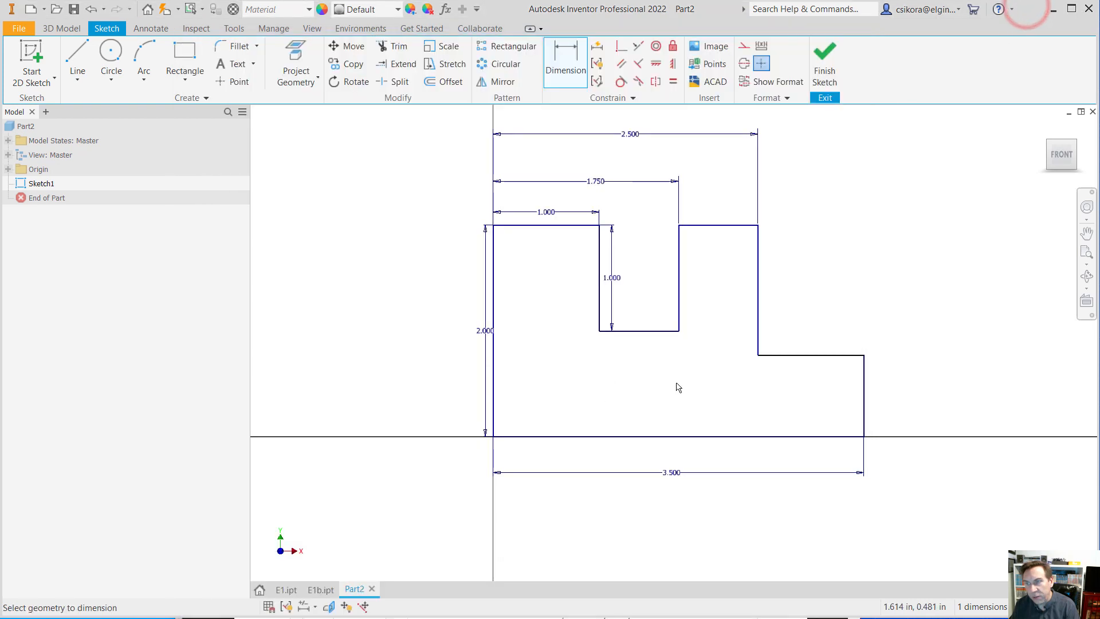
{"action": "left_click", "coordinate": [862, 380]}
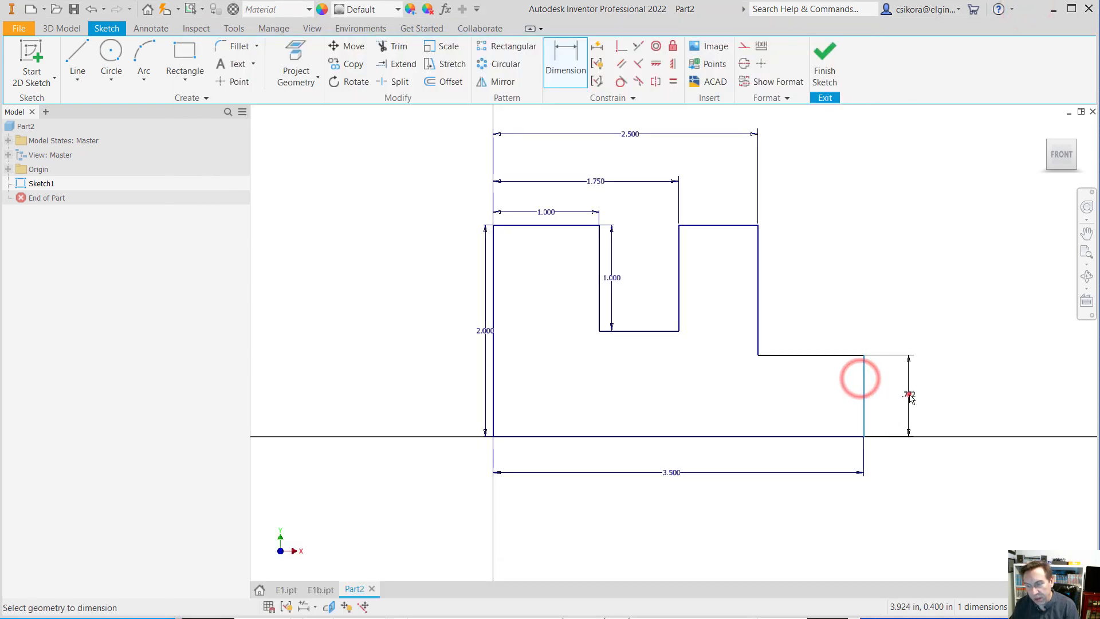
{"action": "left_click", "coordinate": [909, 392]}
{"action": "type", "text": "8."}
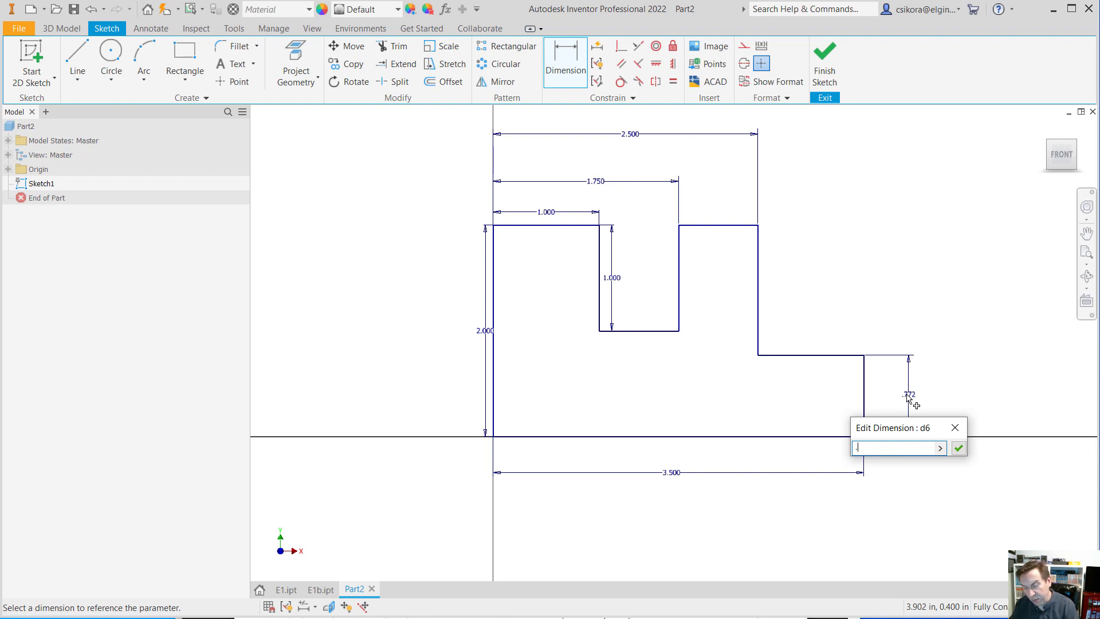
{"action": "type", "text": "5"}
{"action": "key", "text": "Return"}
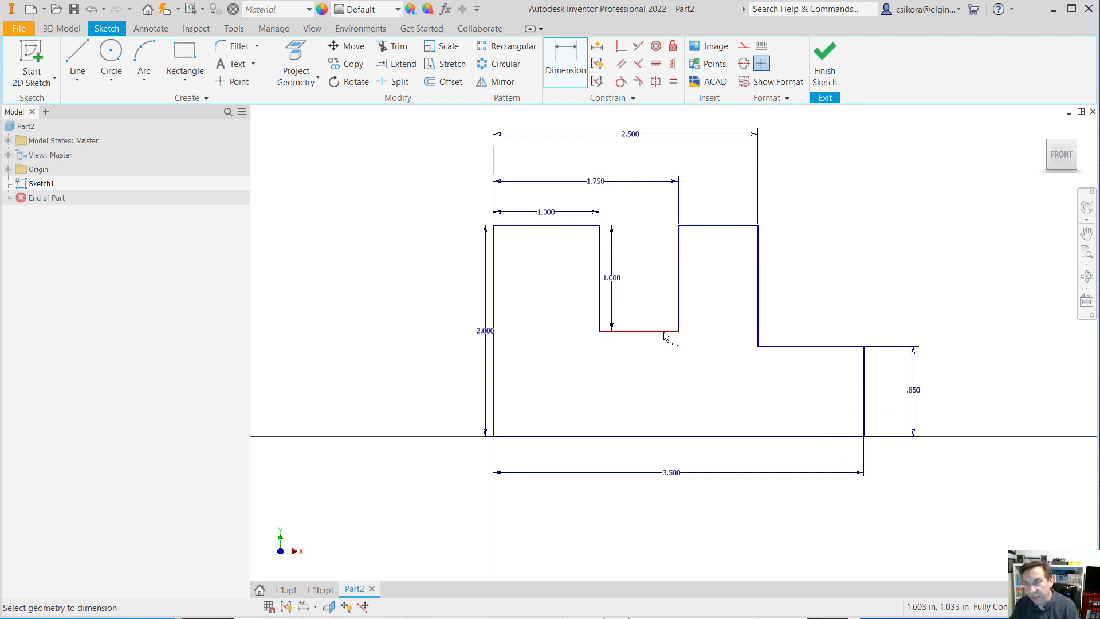
- Try to add a height dimension between the slot floor and the profile's lower right corner
{"action": "left_click", "coordinate": [664, 331]}
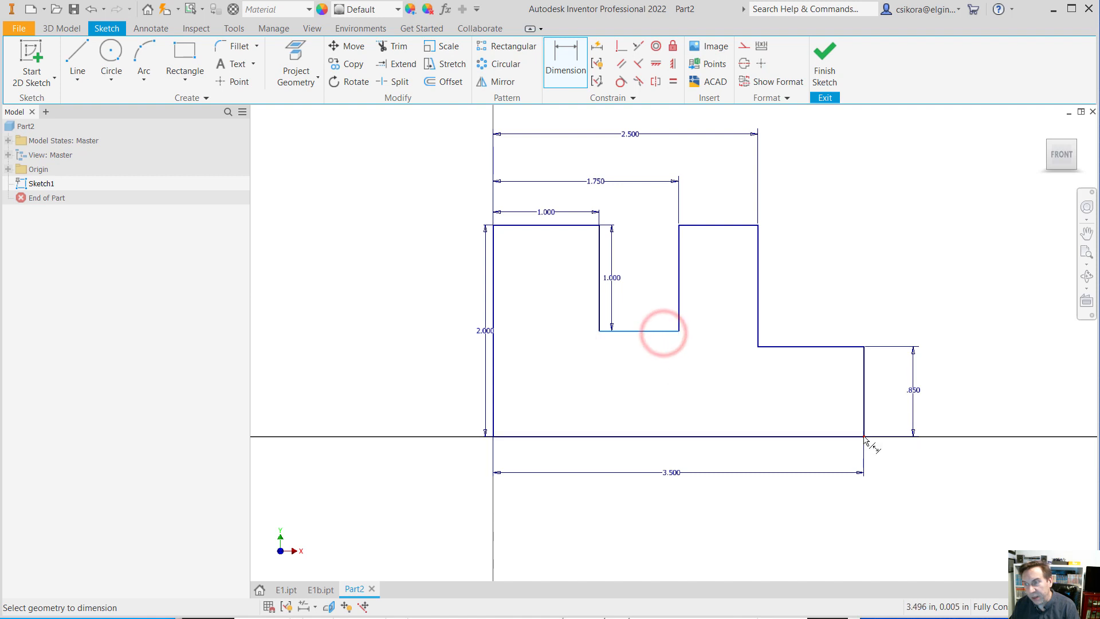
{"action": "left_click", "coordinate": [864, 436]}
{"action": "left_click", "coordinate": [958, 388]}
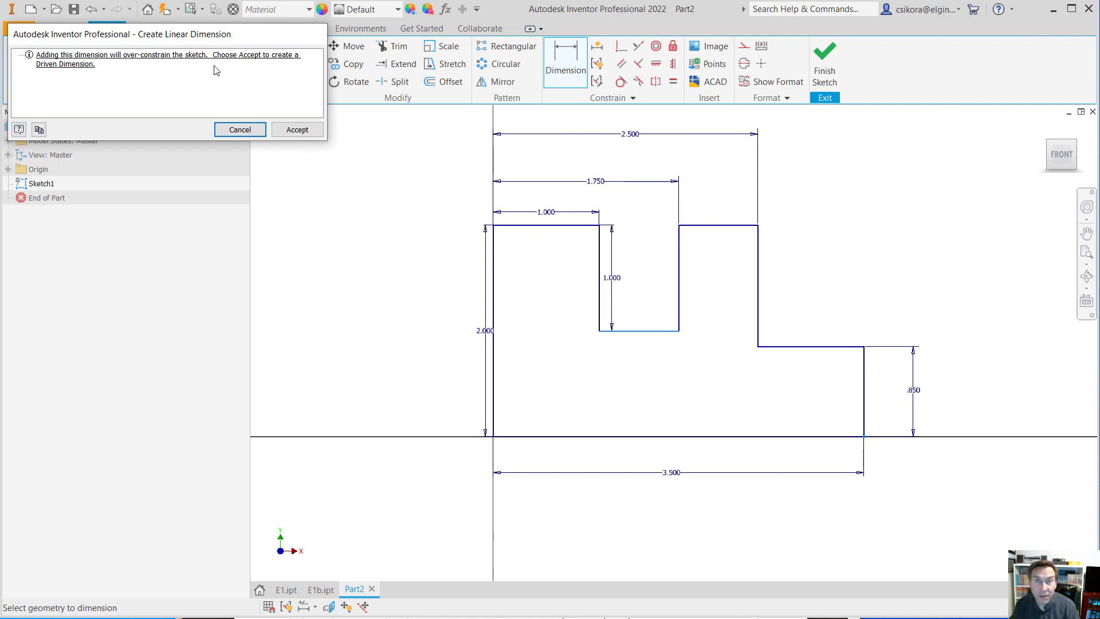
{"action": "left_click", "coordinate": [243, 129]}
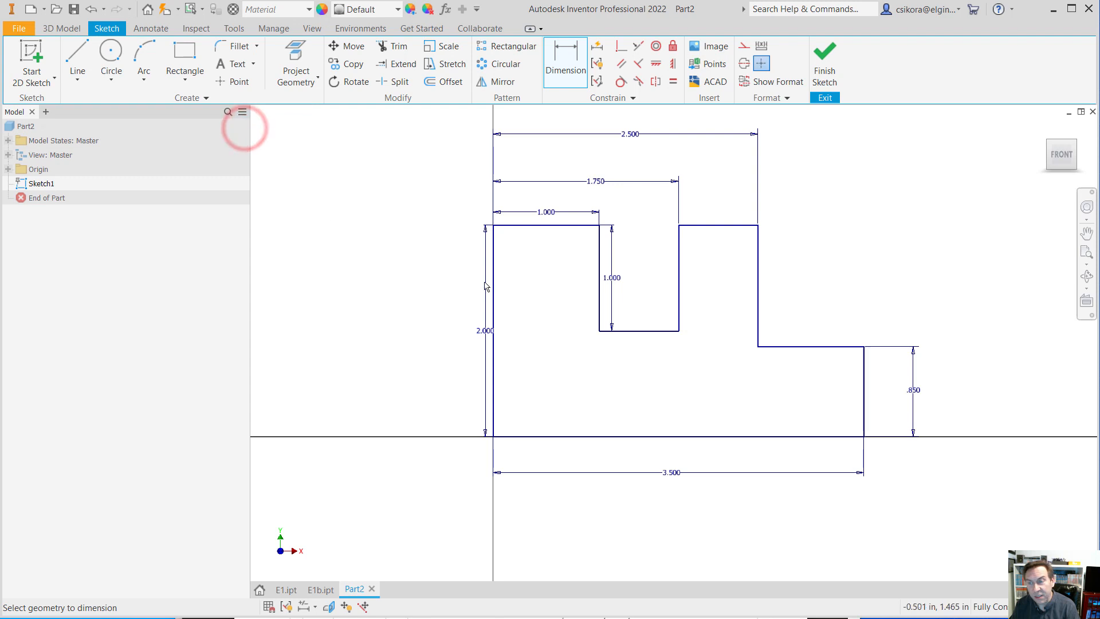
{"action": "left_click", "coordinate": [613, 285]}
{"action": "left_click", "coordinate": [647, 259]}
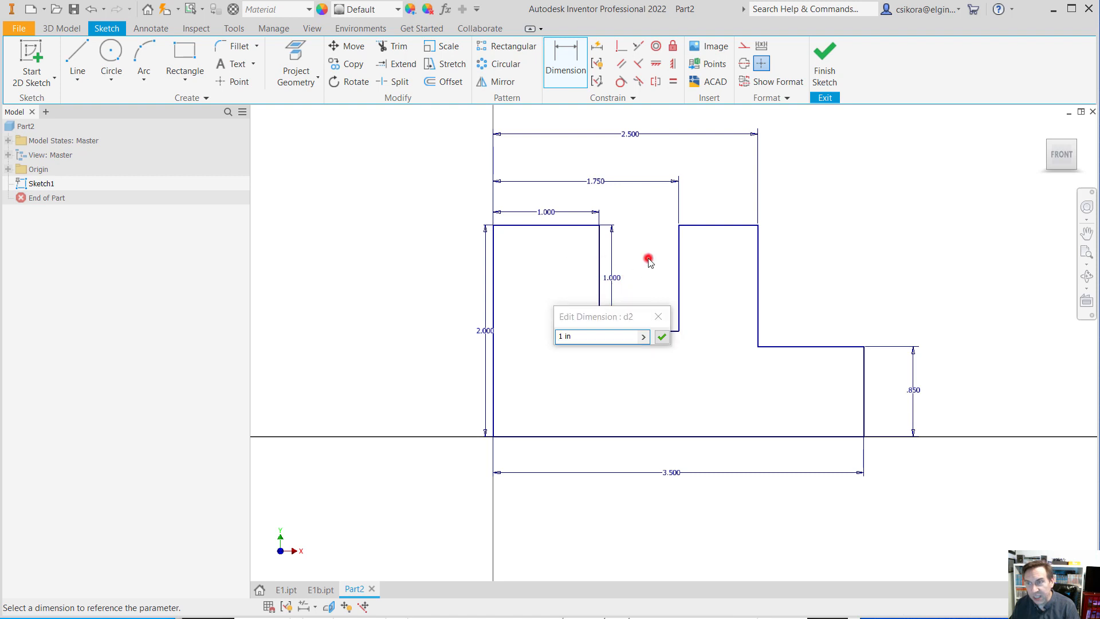
{"action": "left_click", "coordinate": [658, 318]}
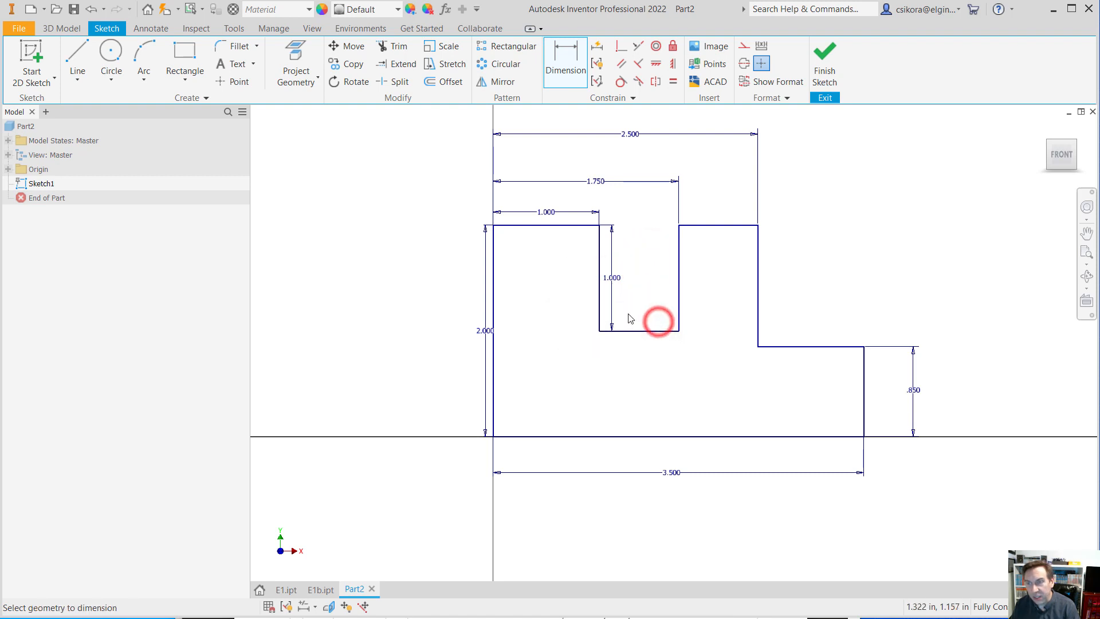
{"action": "left_click", "coordinate": [611, 312]}
{"action": "left_click", "coordinate": [667, 261]}
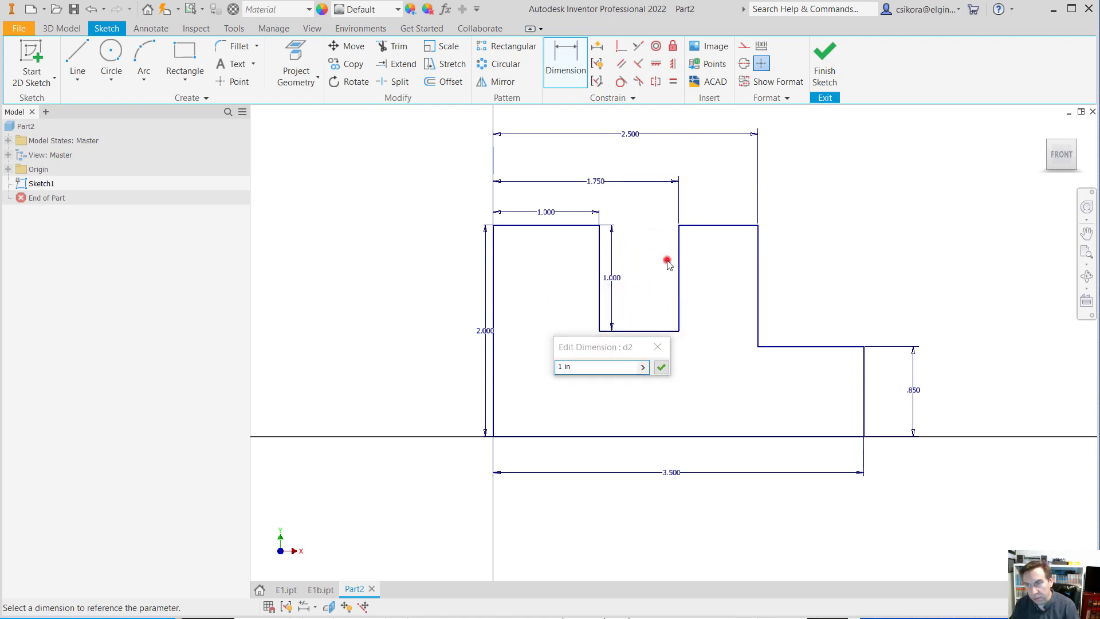
{"action": "key", "text": "Escape"}
{"action": "left_click_drag", "start_coordinate": [639, 254], "coordinate": [596, 307]}
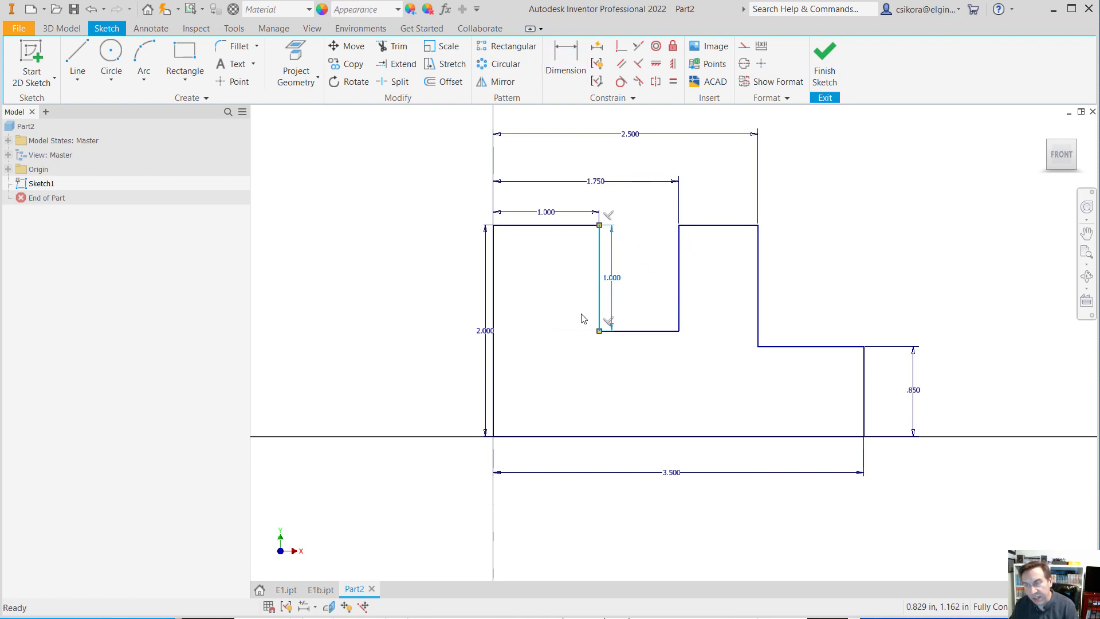
{"action": "left_click", "coordinate": [630, 285]}
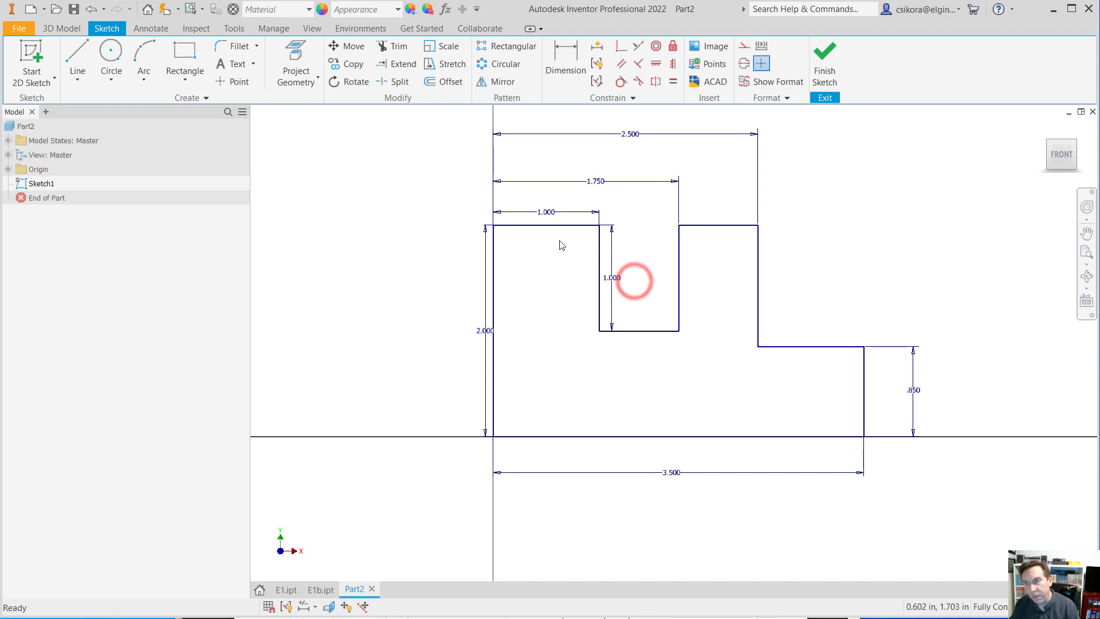
- Delete the vertical depth dimension inside the slot
{"action": "left_click_drag", "start_coordinate": [570, 247], "coordinate": [649, 308]}
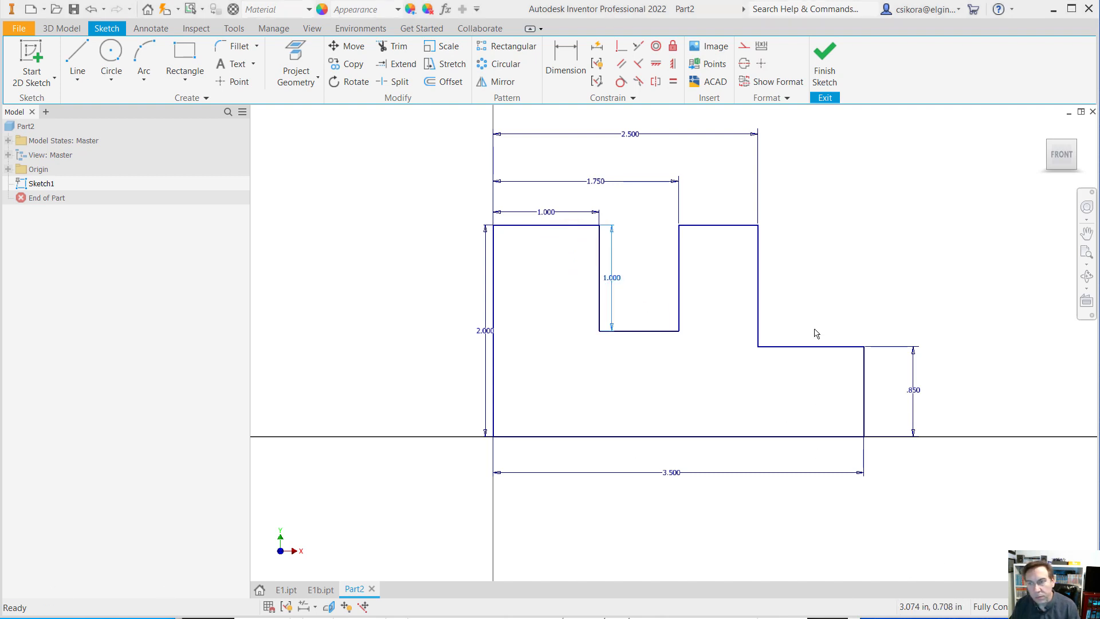
{"action": "right_click", "coordinate": [612, 293]}
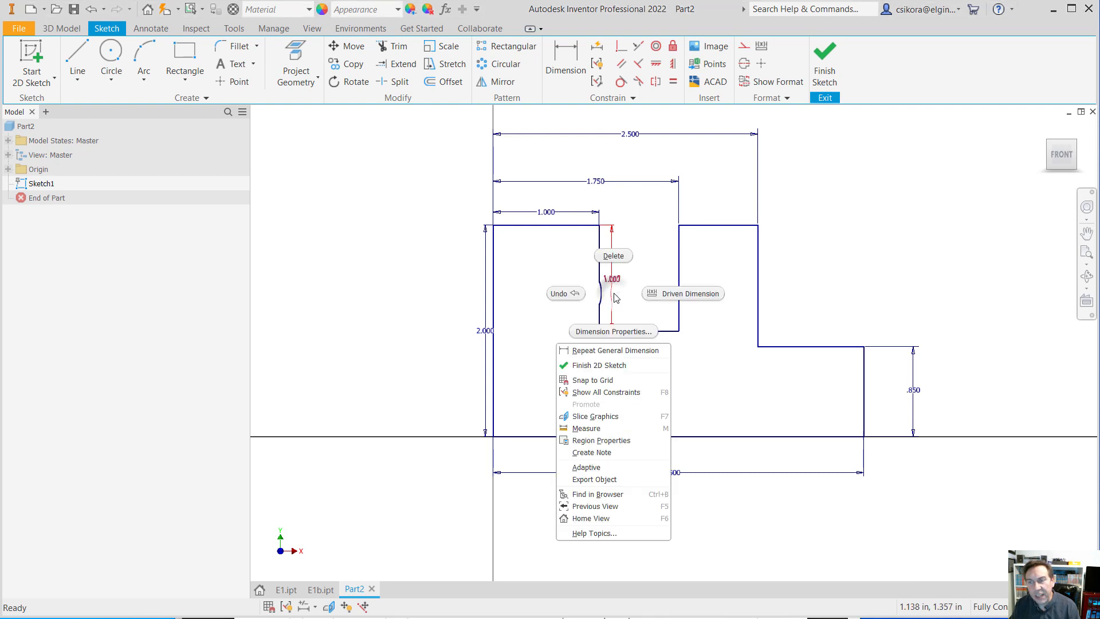
{"action": "left_click", "coordinate": [612, 256]}
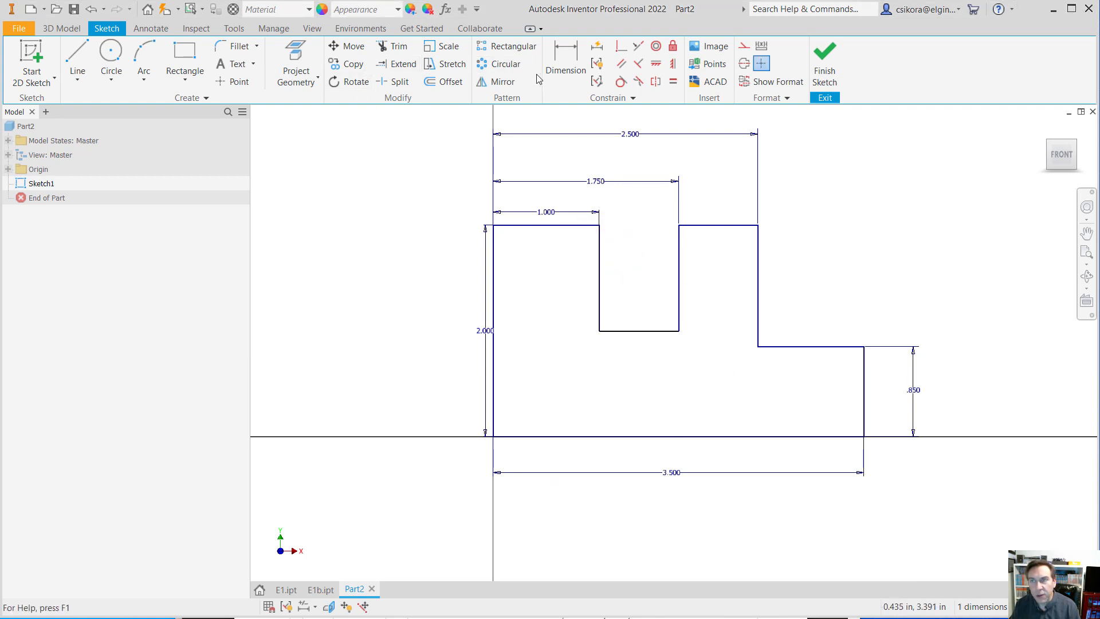
- Dimension the height from the profile's bottom edge to the slot floor as 1 in
{"action": "left_click", "coordinate": [554, 68]}
{"action": "left_click", "coordinate": [643, 330]}
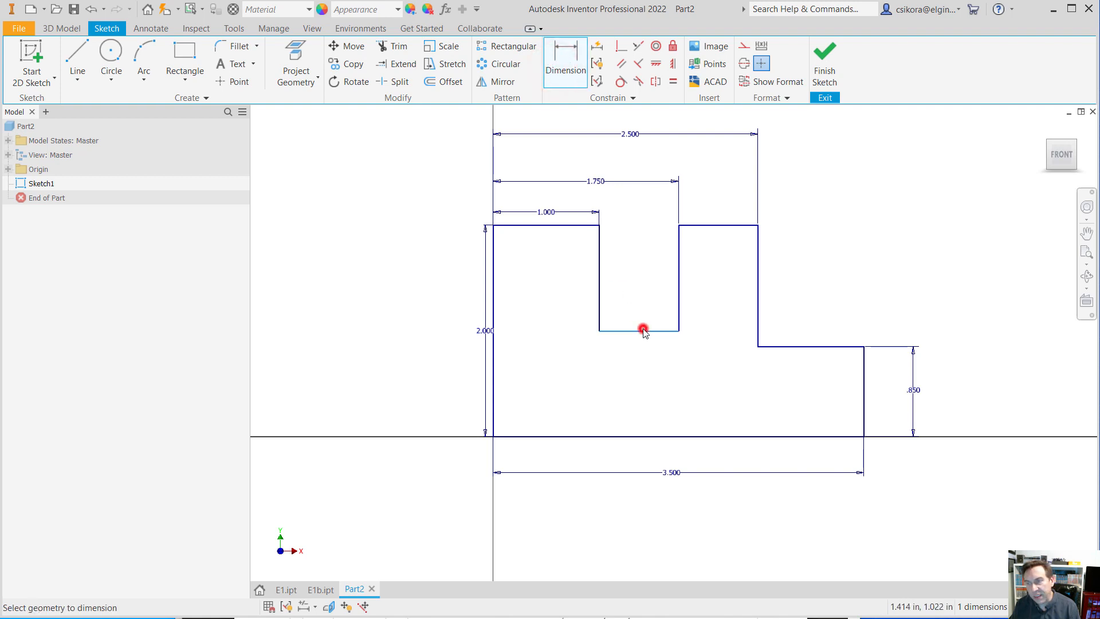
{"action": "left_click", "coordinate": [786, 437]}
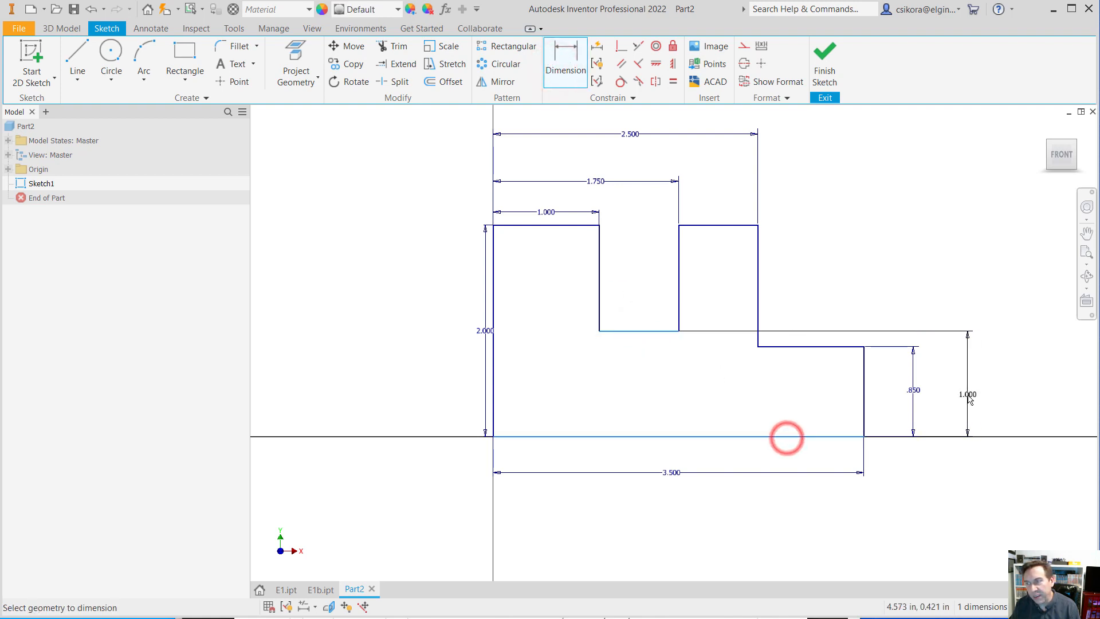
{"action": "left_click", "coordinate": [960, 396]}
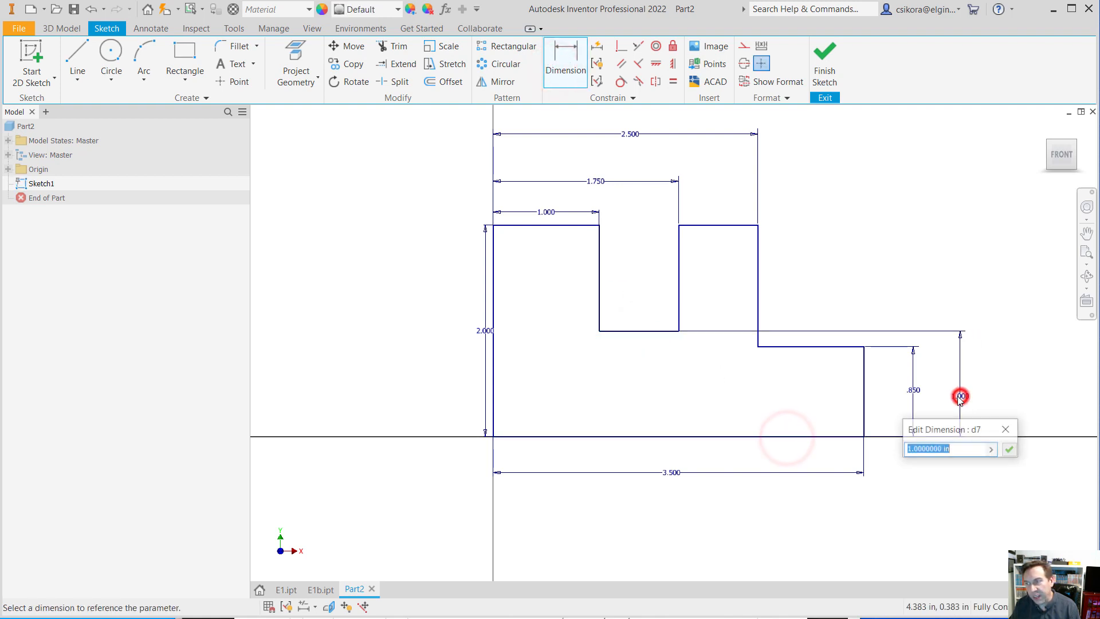
{"action": "left_click", "coordinate": [1009, 451]}
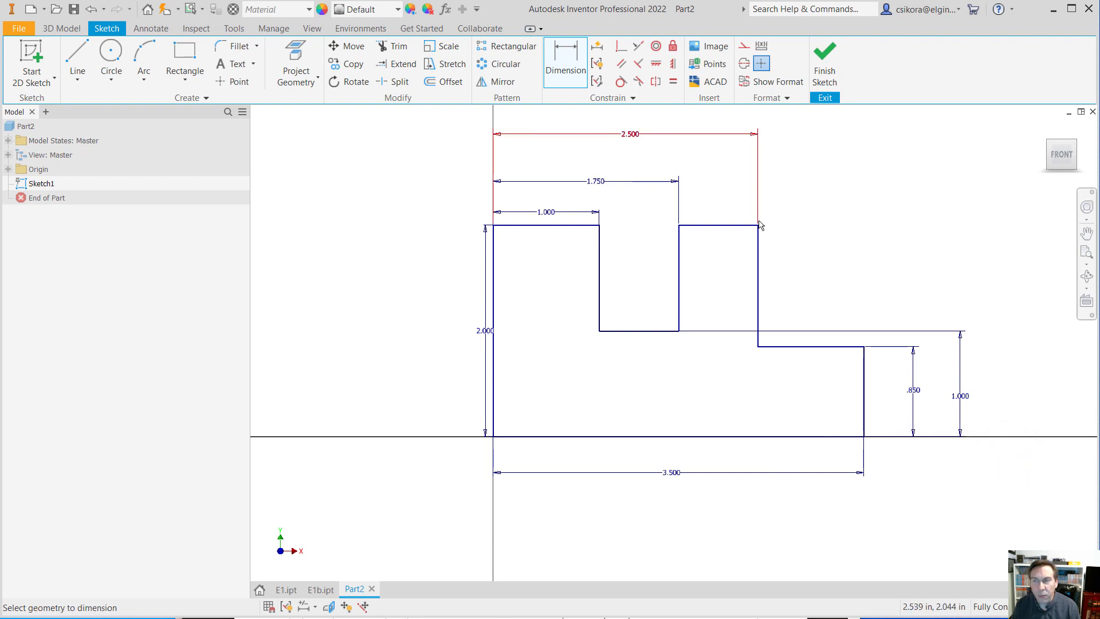
- Extrude the closed profile 0.5 in into a solid
{"action": "left_click", "coordinate": [63, 29]}
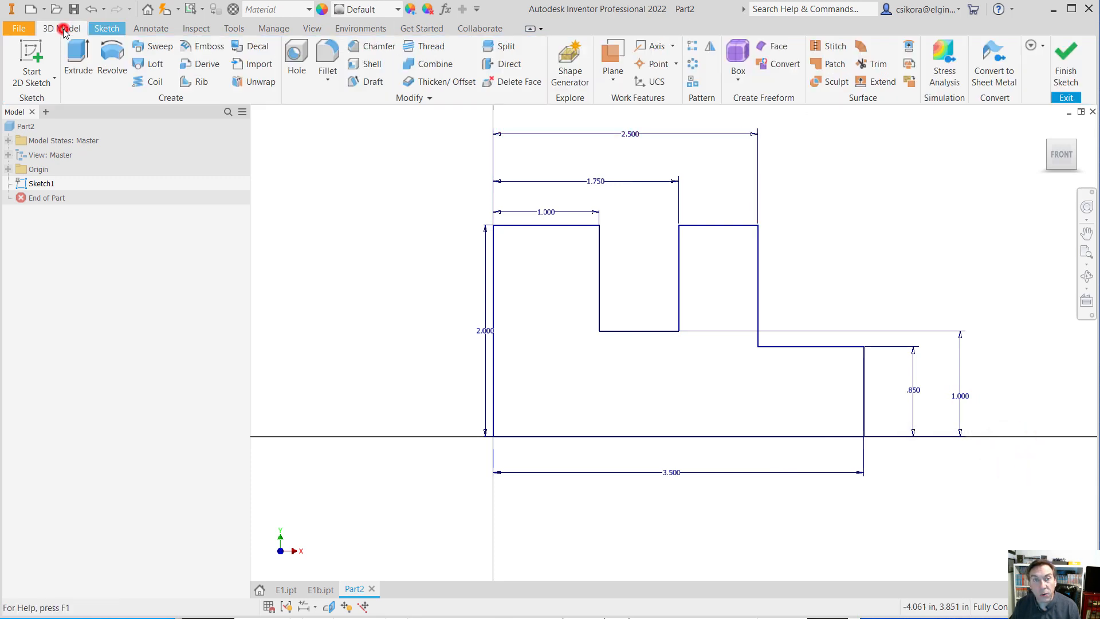
{"action": "left_click", "coordinate": [78, 53]}
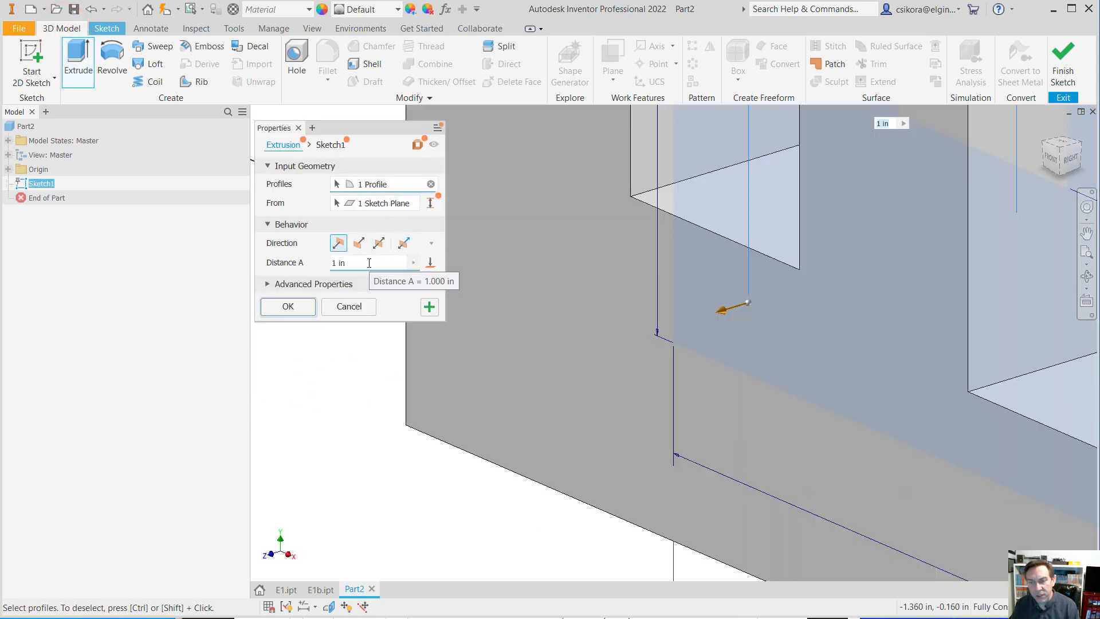
{"action": "key", "text": "Return"}
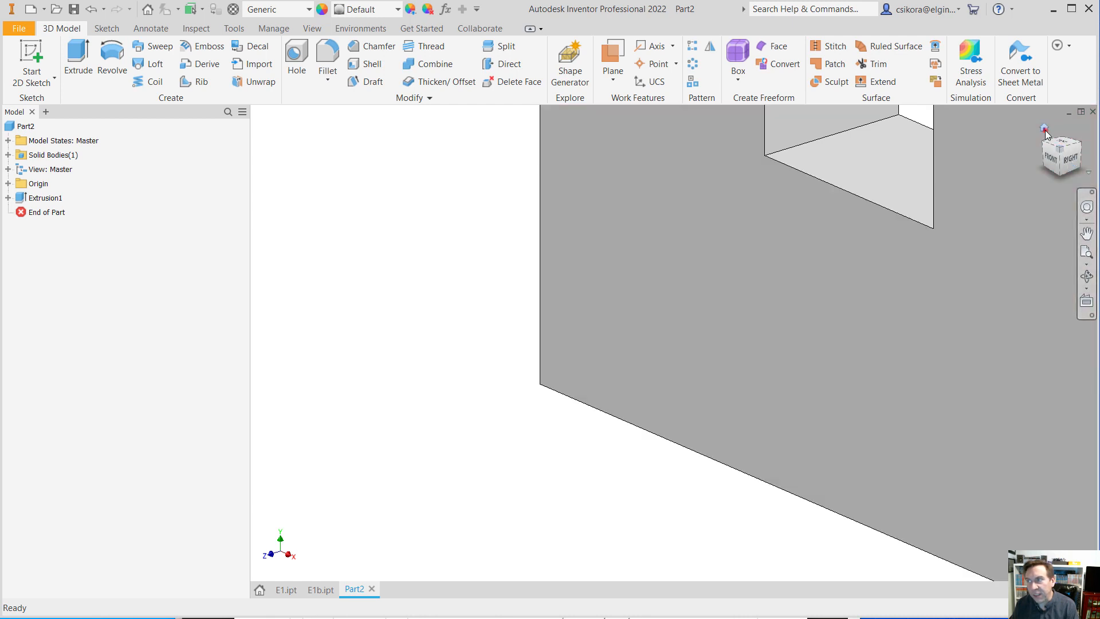
- Restore the part's home view, then switch to the browser PDF and examine the drawing of the slotted block with four holes
{"action": "left_click", "coordinate": [1044, 130]}
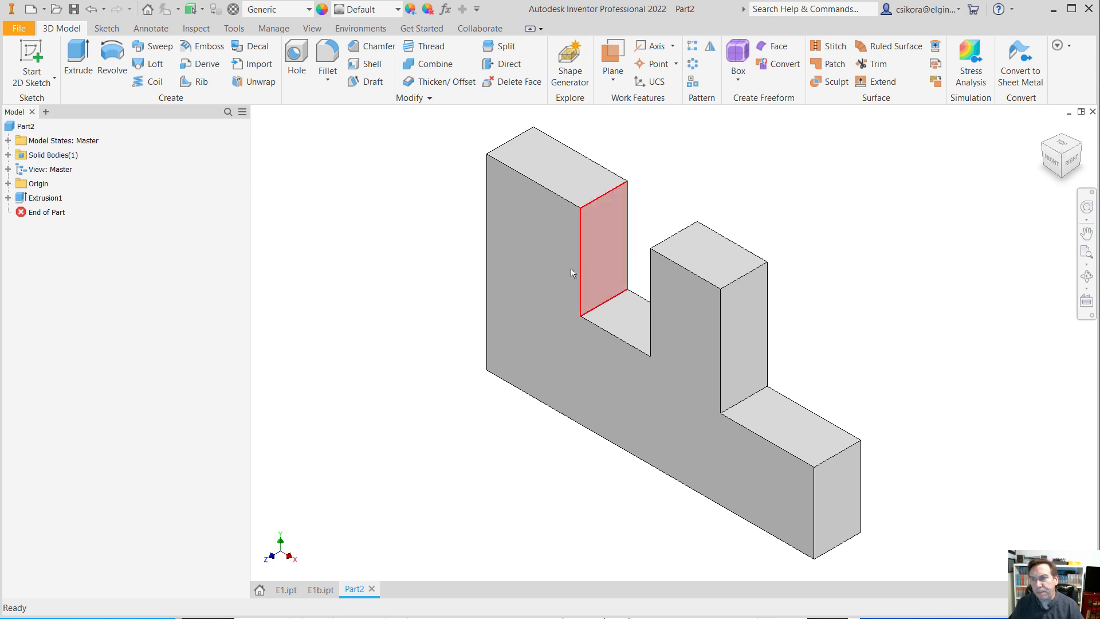
{"action": "key", "text": "alt+Tab"}
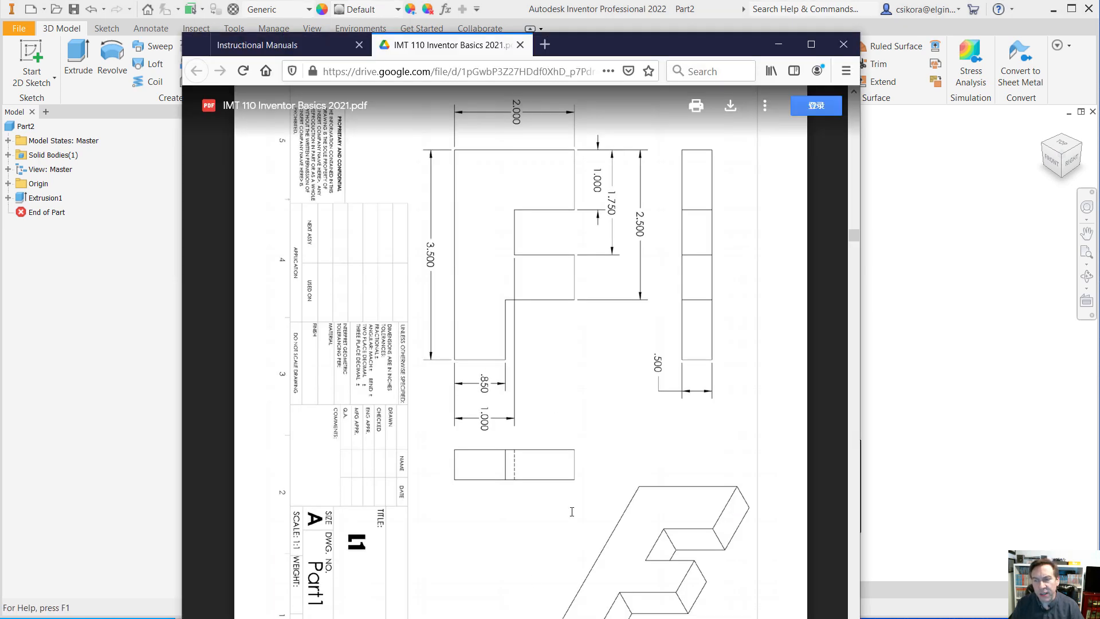
{"action": "scroll", "coordinate": [602, 400], "scroll_direction": "down", "scroll_amount": 10}
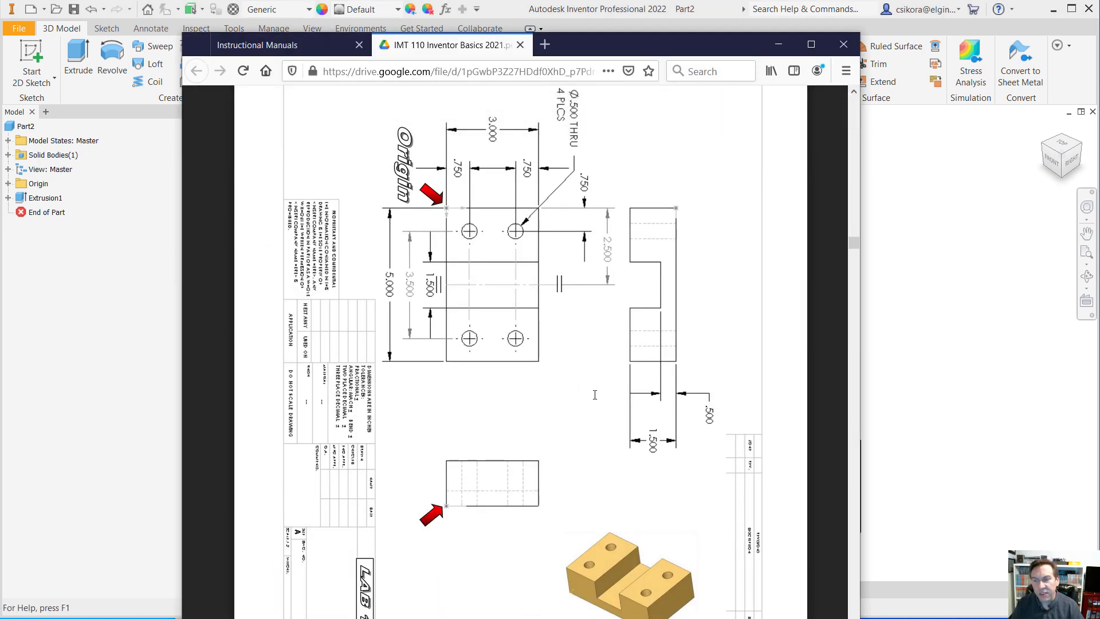
{"action": "scroll", "coordinate": [602, 400], "scroll_direction": "down", "scroll_amount": 5}
{"action": "scroll", "coordinate": [606, 370], "scroll_direction": "up", "scroll_amount": 3}
{"action": "scroll", "coordinate": [606, 369], "scroll_direction": "up", "scroll_amount": 3}
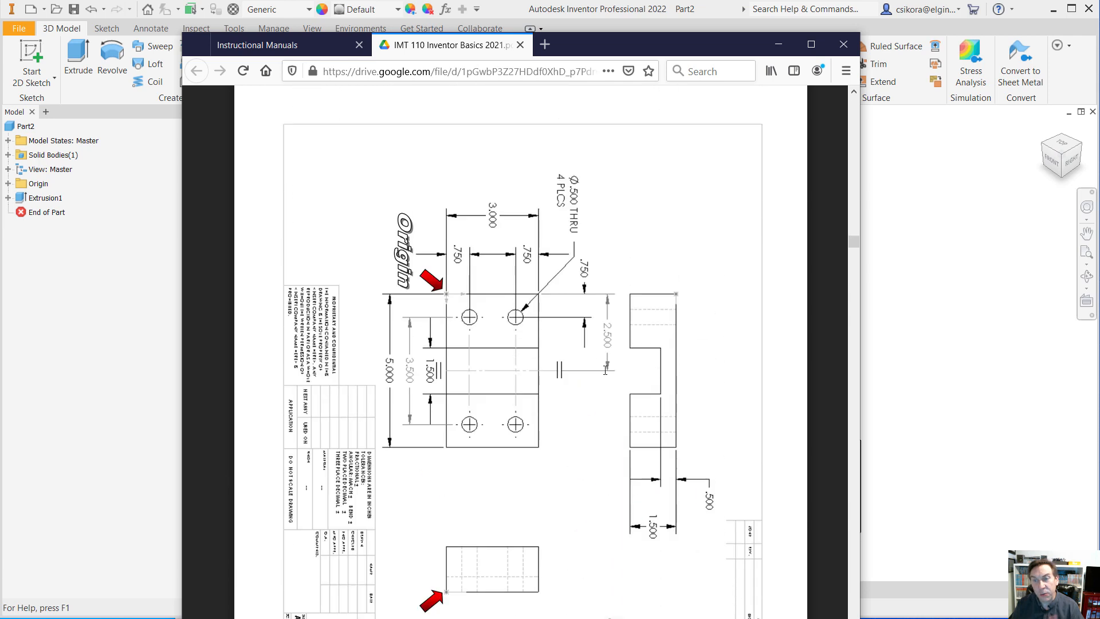
{"action": "scroll", "coordinate": [605, 370], "scroll_direction": "down", "scroll_amount": 2}
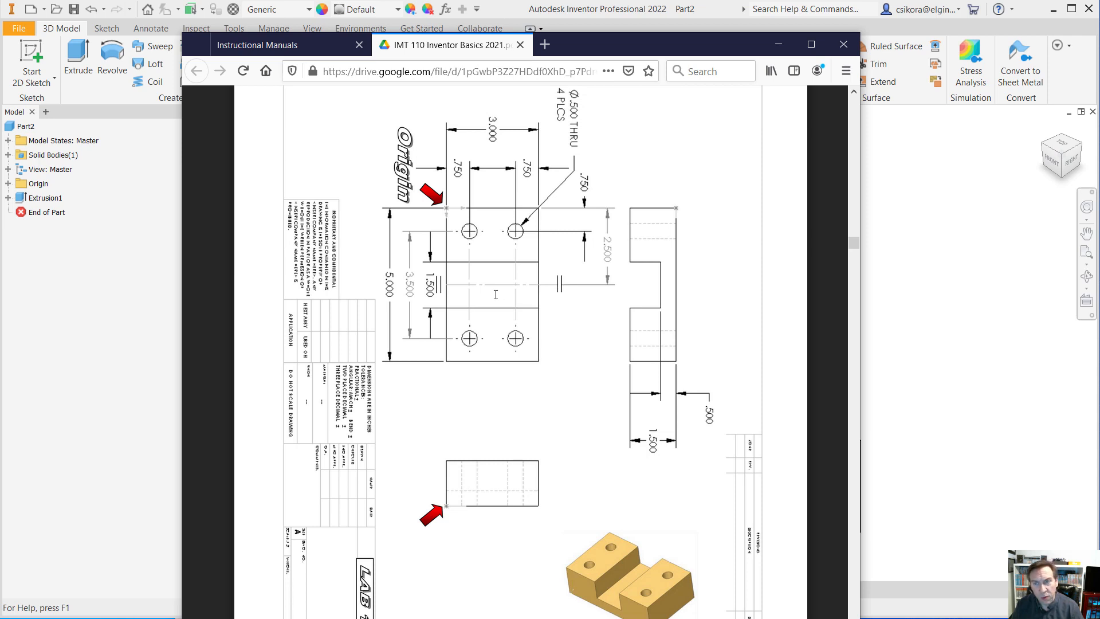
- Switch back to Inventor, create a new part from the Standard.ipt template, and start a sketch on the XZ plane
{"action": "left_click", "coordinate": [118, 287]}
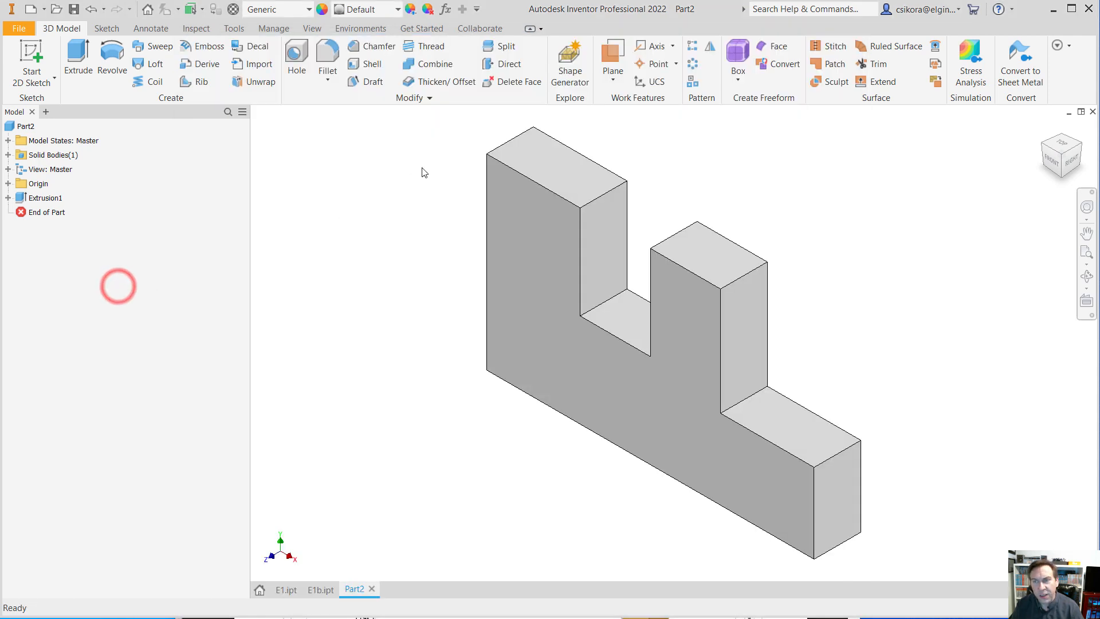
{"action": "left_click", "coordinate": [27, 9]}
{"action": "double_click", "coordinate": [584, 238]}
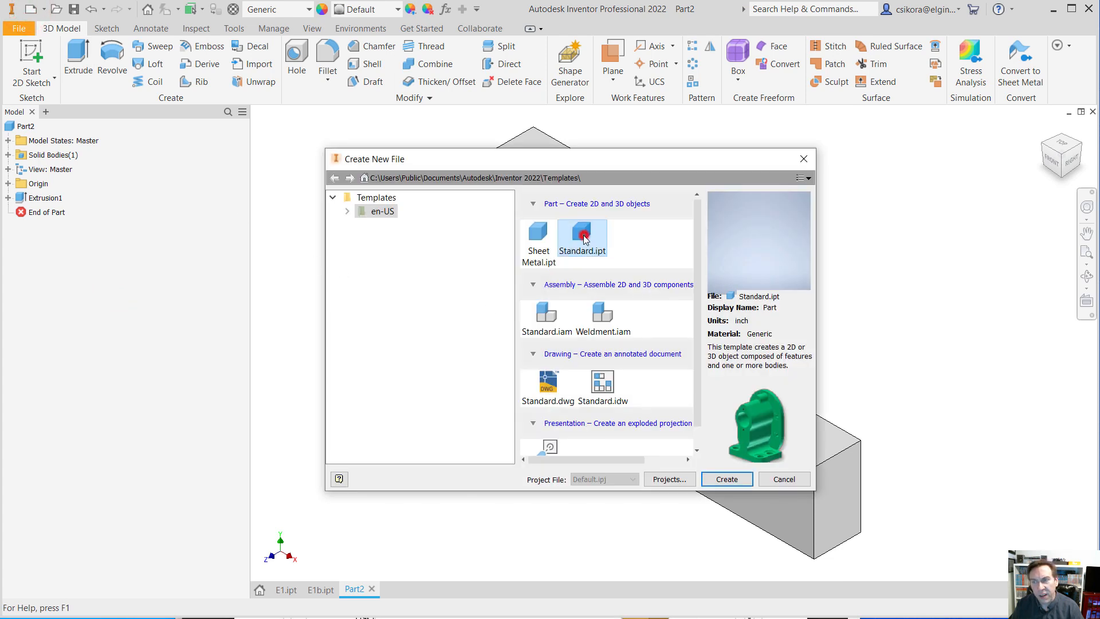
{"action": "left_click", "coordinate": [28, 53]}
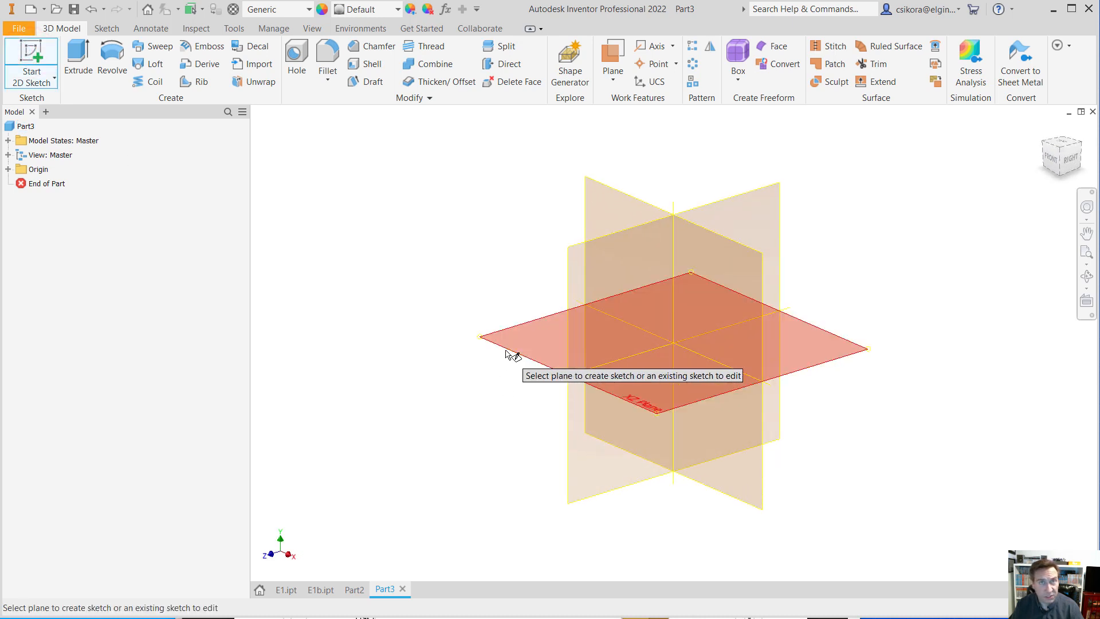
{"action": "left_click", "coordinate": [506, 351]}
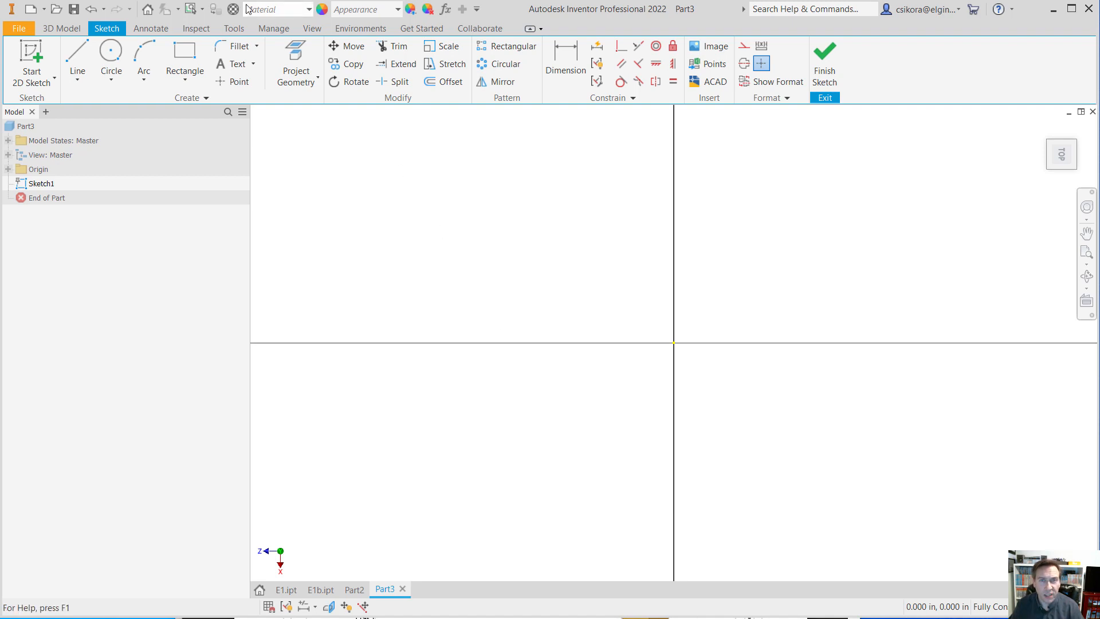
- Sketch a two-point center rectangle on the origin, 3 in high and 5 in wide
{"action": "left_click", "coordinate": [184, 80]}
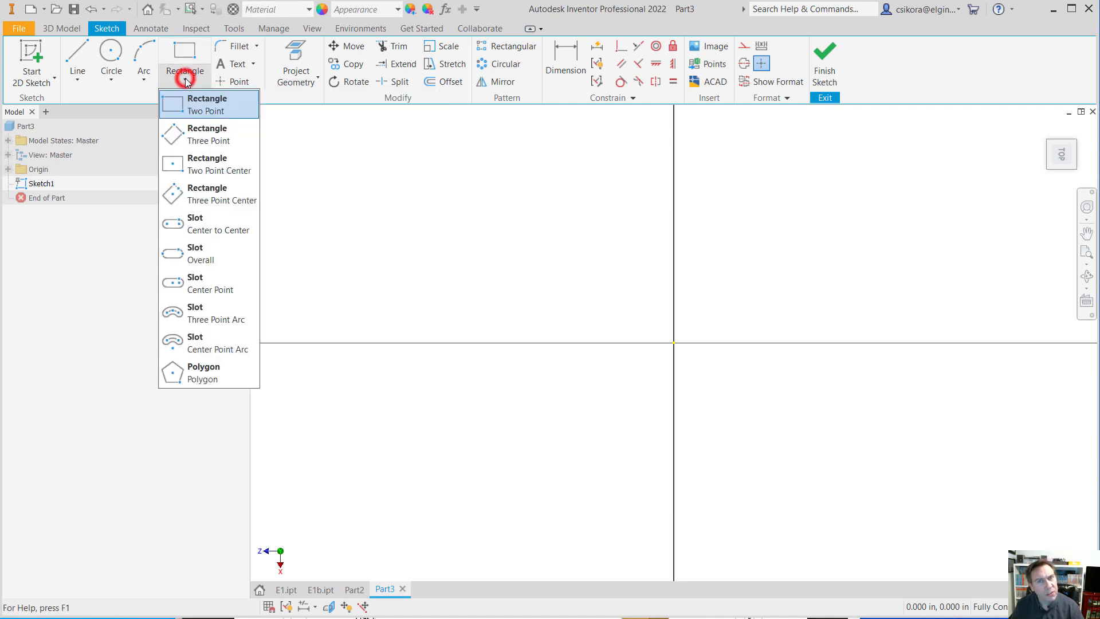
{"action": "left_click", "coordinate": [176, 166]}
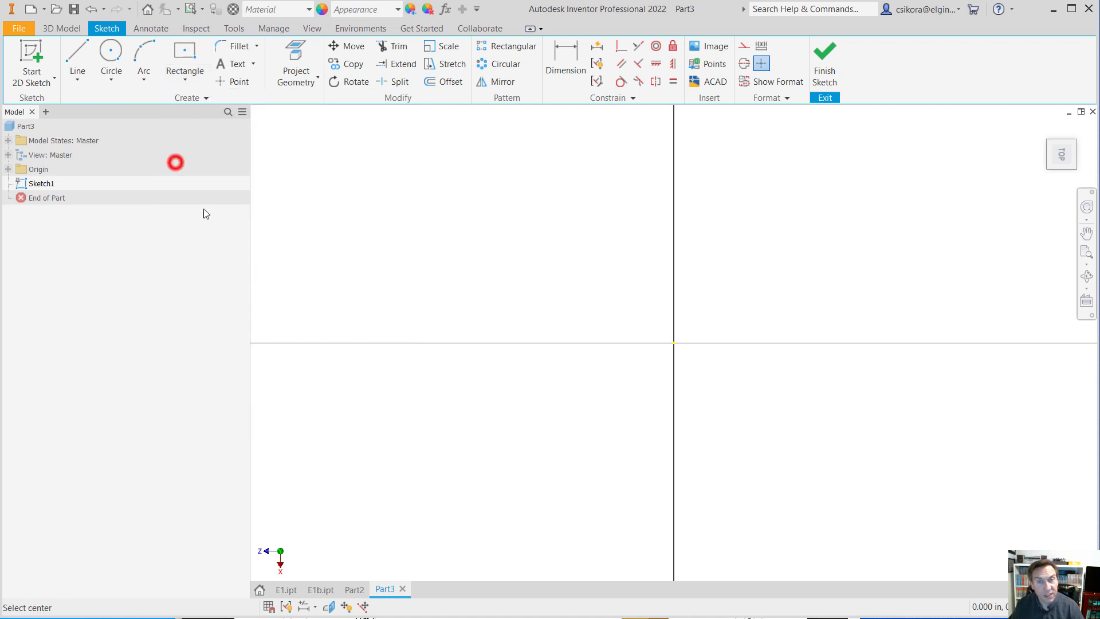
{"action": "left_click", "coordinate": [674, 343]}
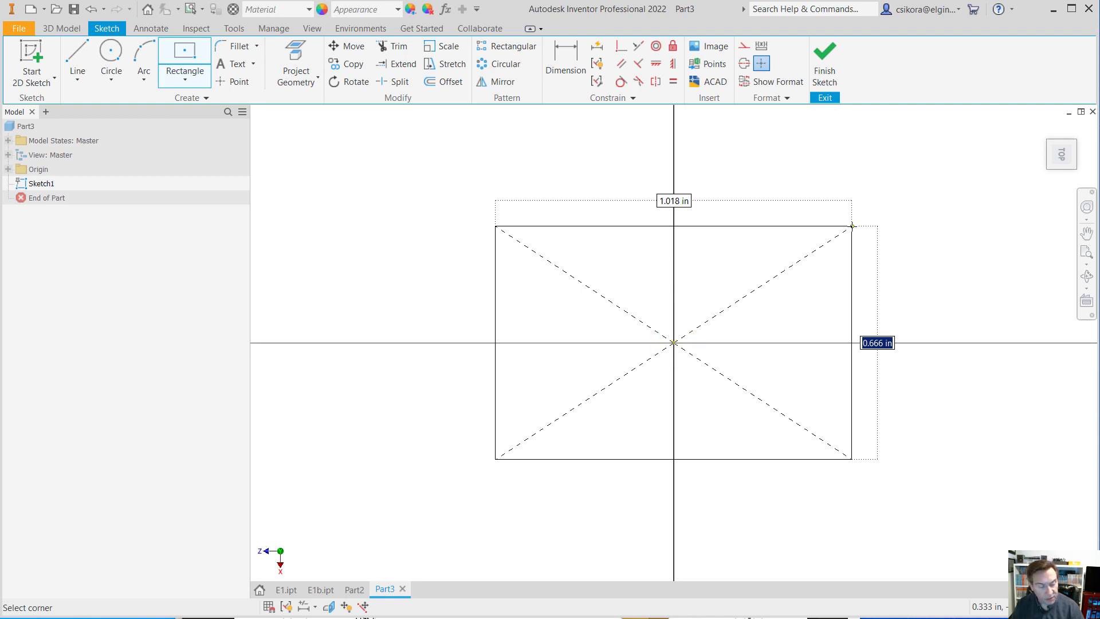
{"action": "type", "text": "3"}
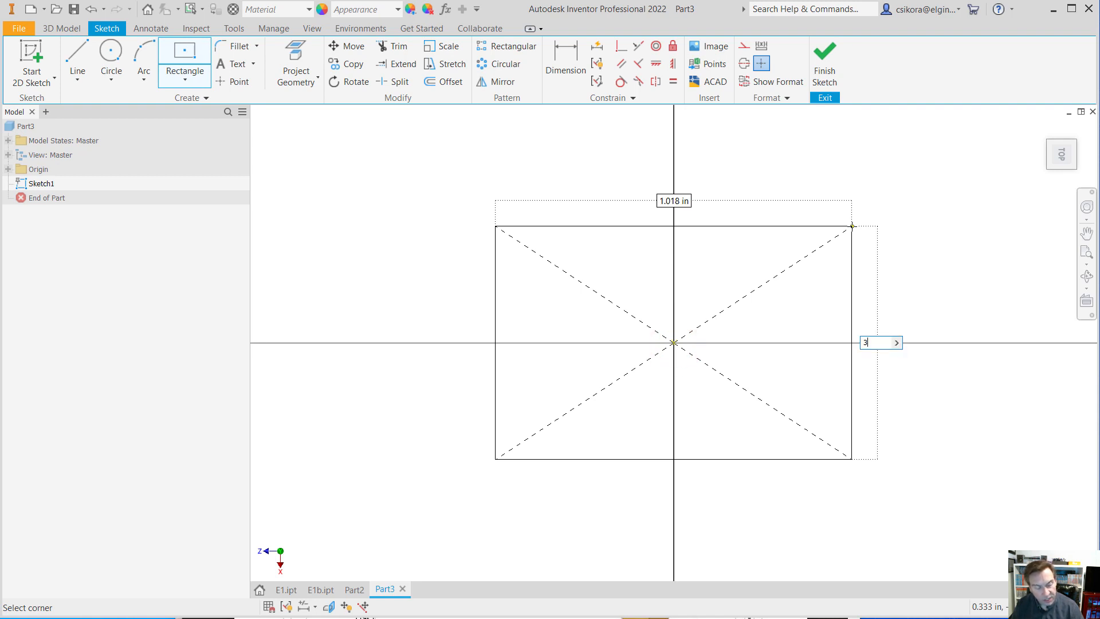
{"action": "key", "text": "Tab"}
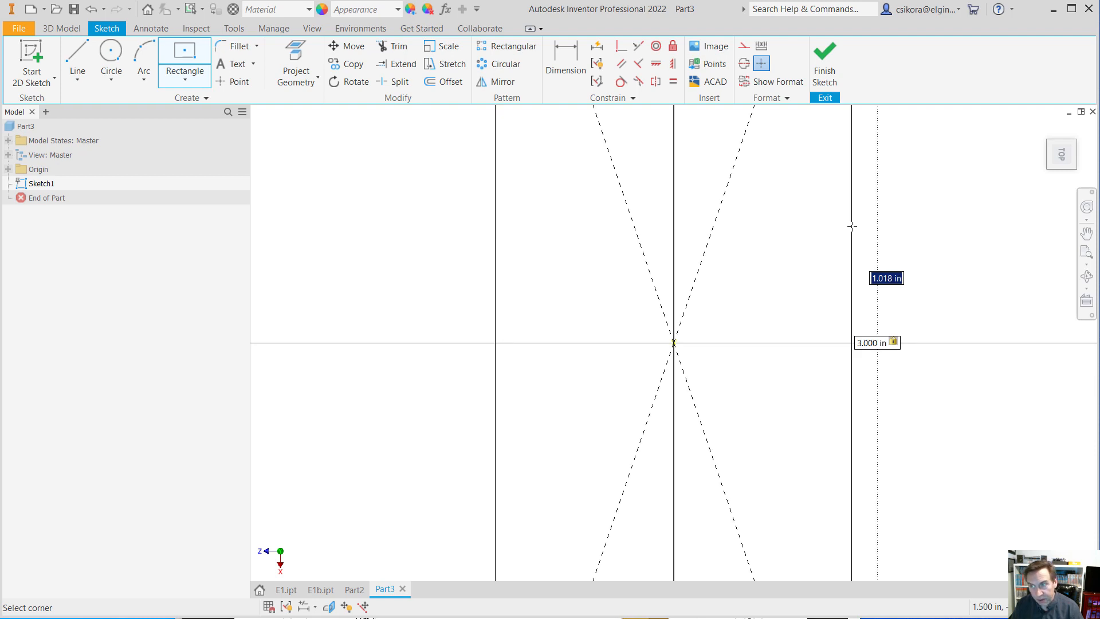
{"action": "type", "text": "5"}
{"action": "key", "text": "Return"}
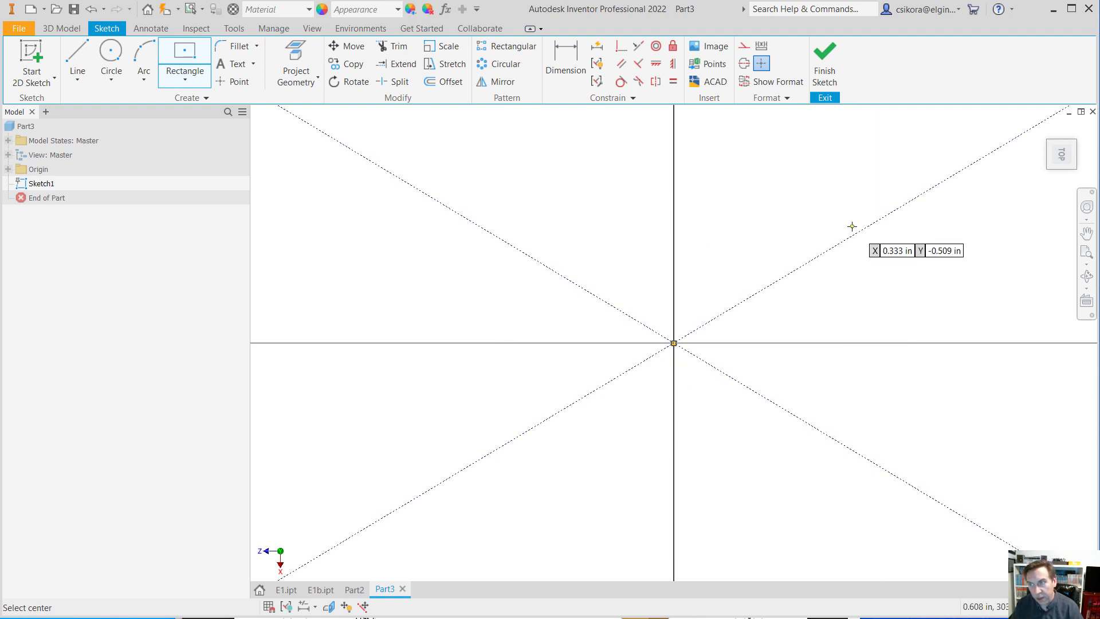
{"action": "scroll", "coordinate": [705, 285], "scroll_direction": "up", "scroll_amount": 5}
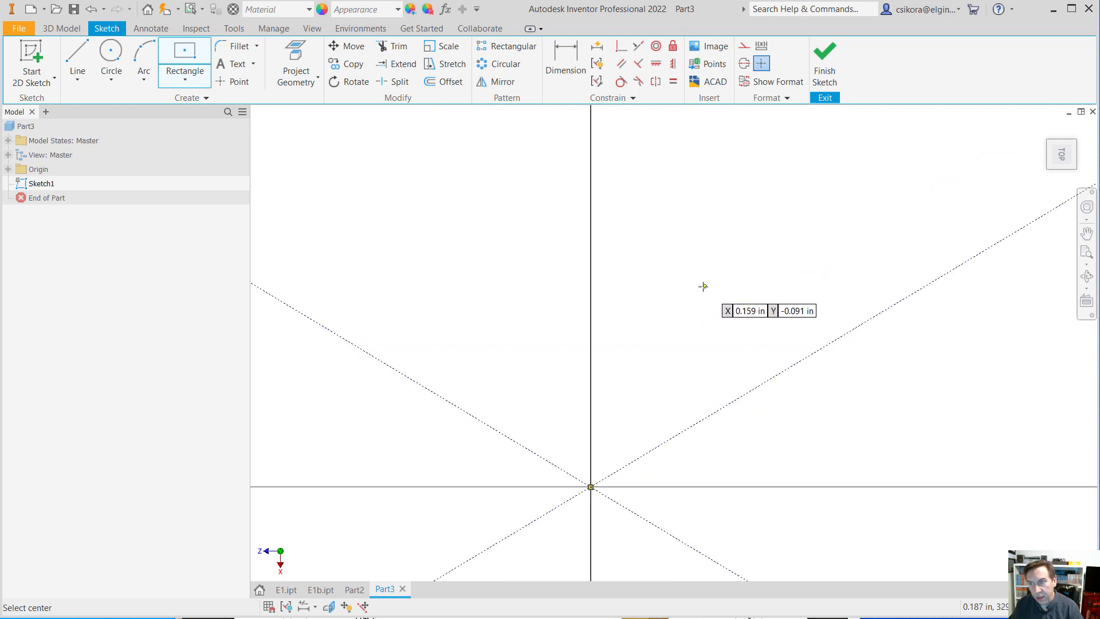
{"action": "left_click", "coordinate": [1062, 157]}
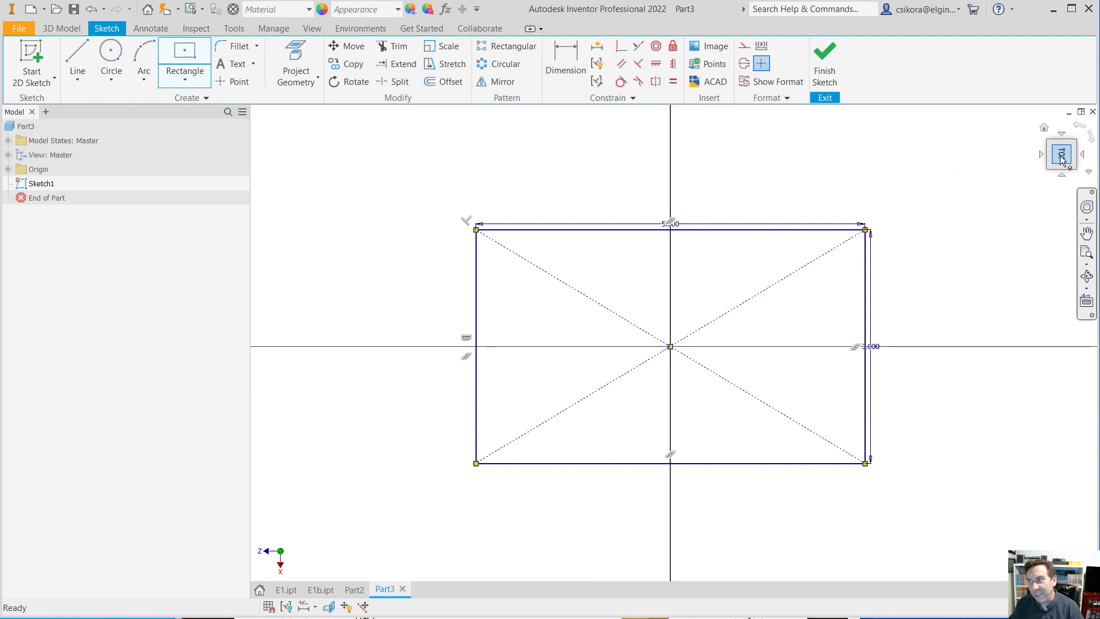
- With the top view turned upright, set the rectangle's horizontal dimension to 5 in and its vertical dimension to 3 in
{"action": "left_click", "coordinate": [1081, 131]}
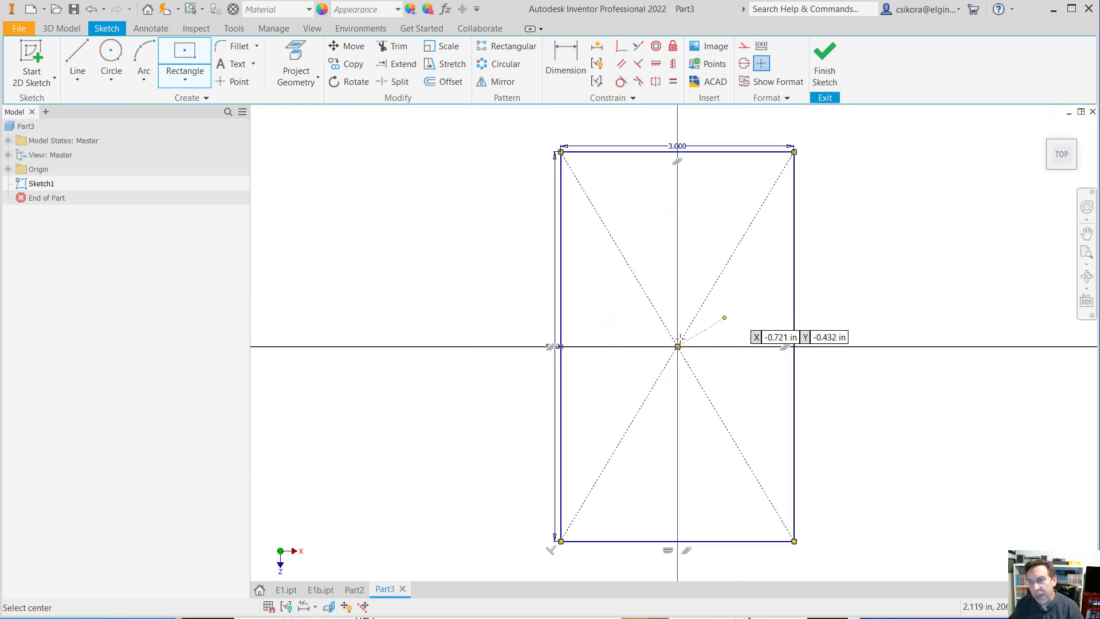
{"action": "key", "text": "Escape"}
{"action": "double_click", "coordinate": [677, 146]}
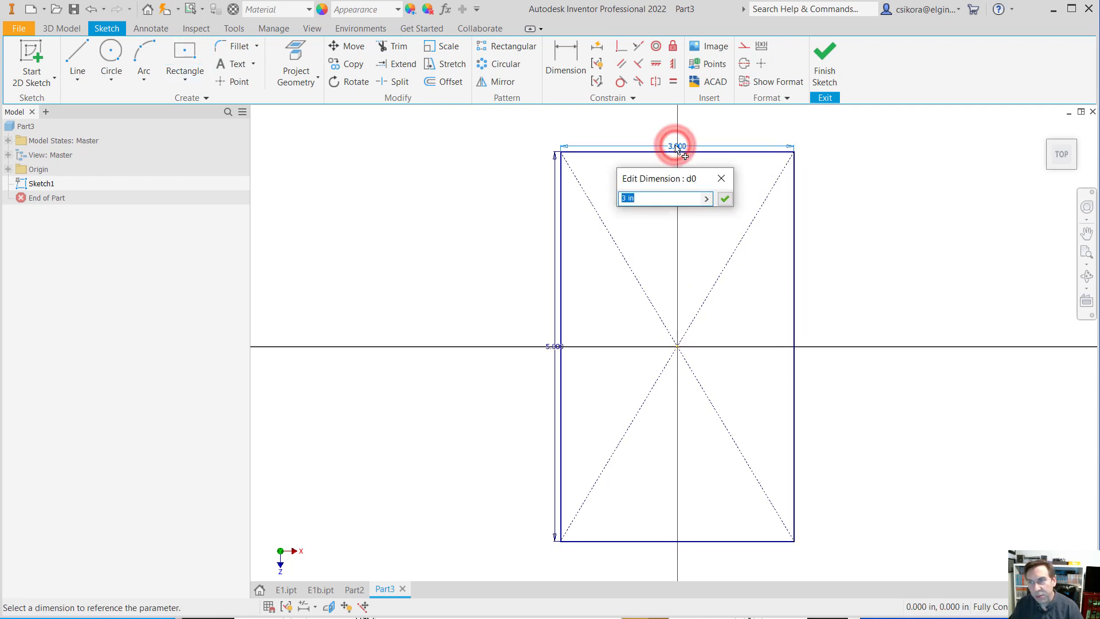
{"action": "type", "text": "5"}
{"action": "key", "text": "Return"}
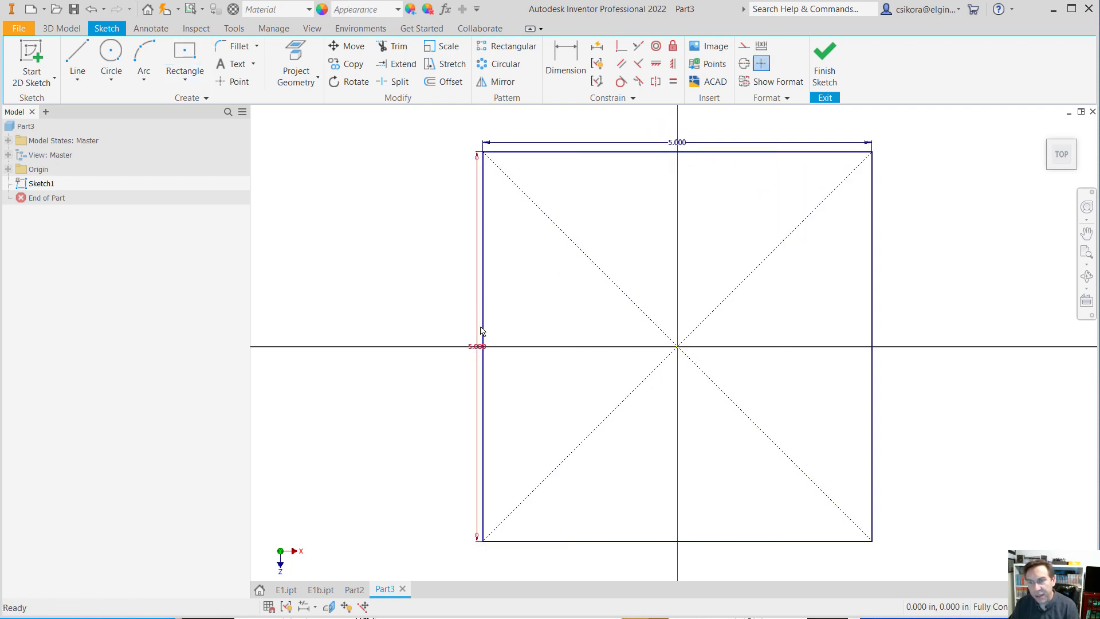
{"action": "double_click", "coordinate": [475, 347]}
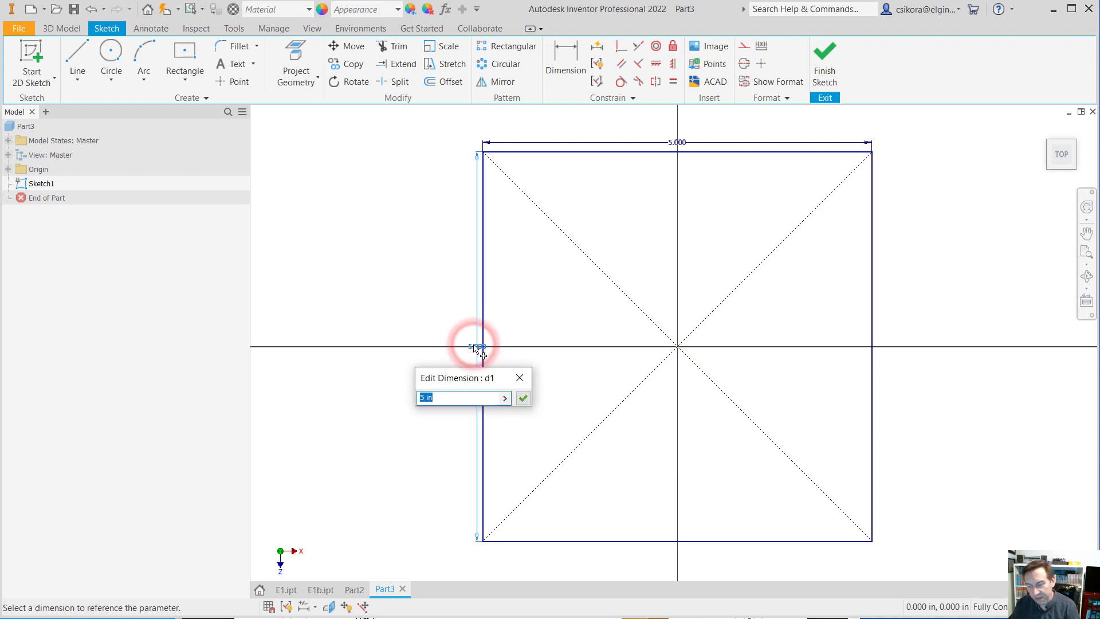
{"action": "type", "text": "3"}
{"action": "key", "text": "Return"}
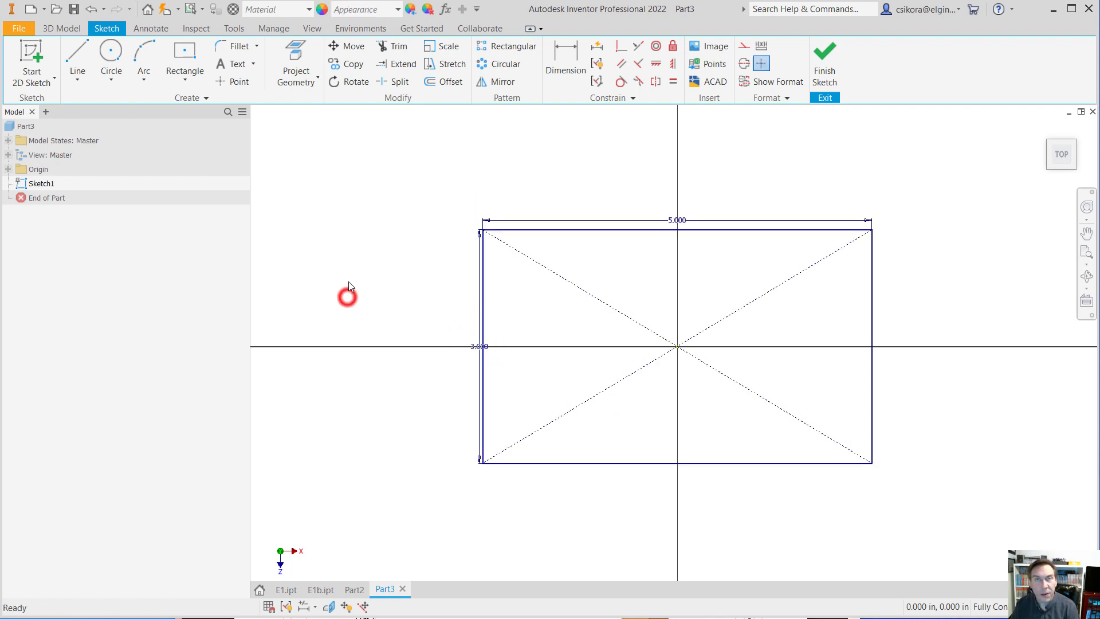
- Sketch a 0.5 in diameter circle inside the rectangle near its upper left corner
{"action": "left_click", "coordinate": [110, 54]}
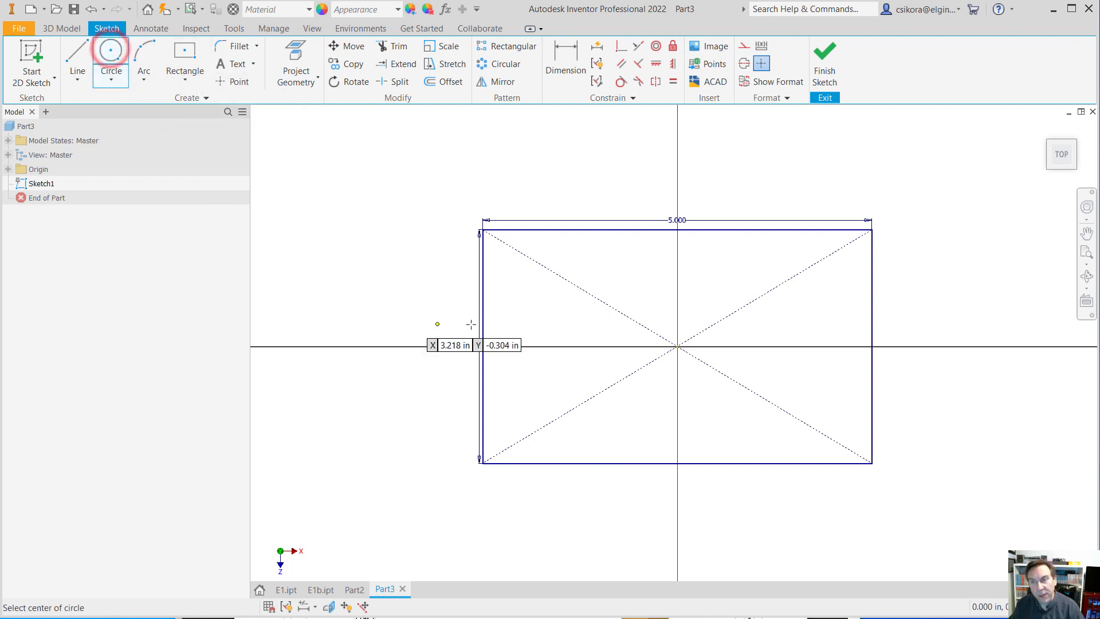
{"action": "left_click", "coordinate": [519, 285]}
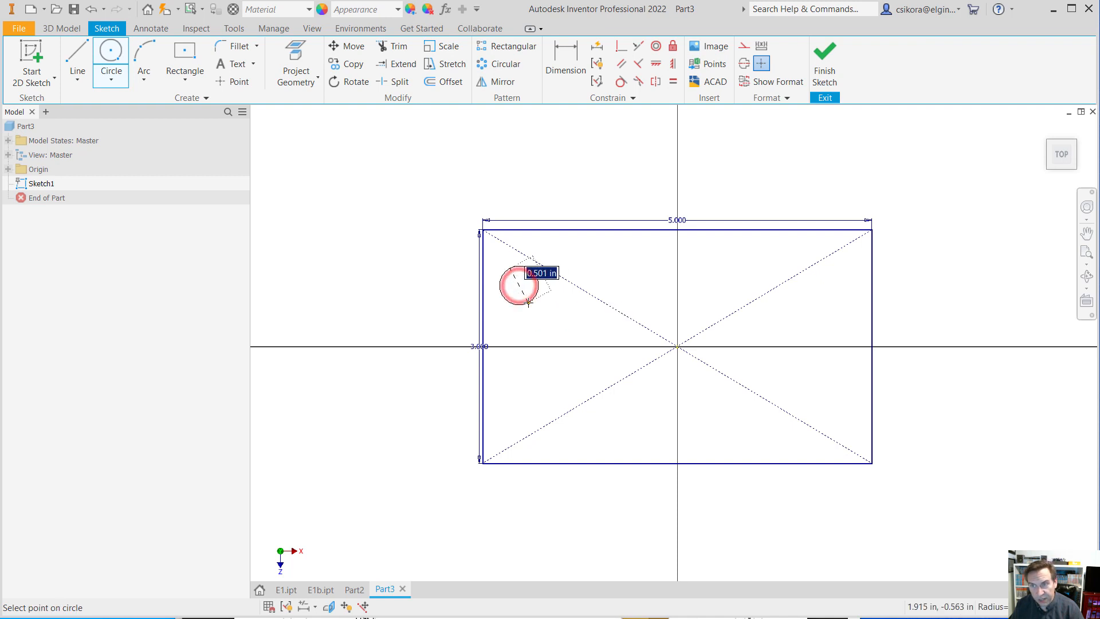
{"action": "key", "text": "BackSpace"}
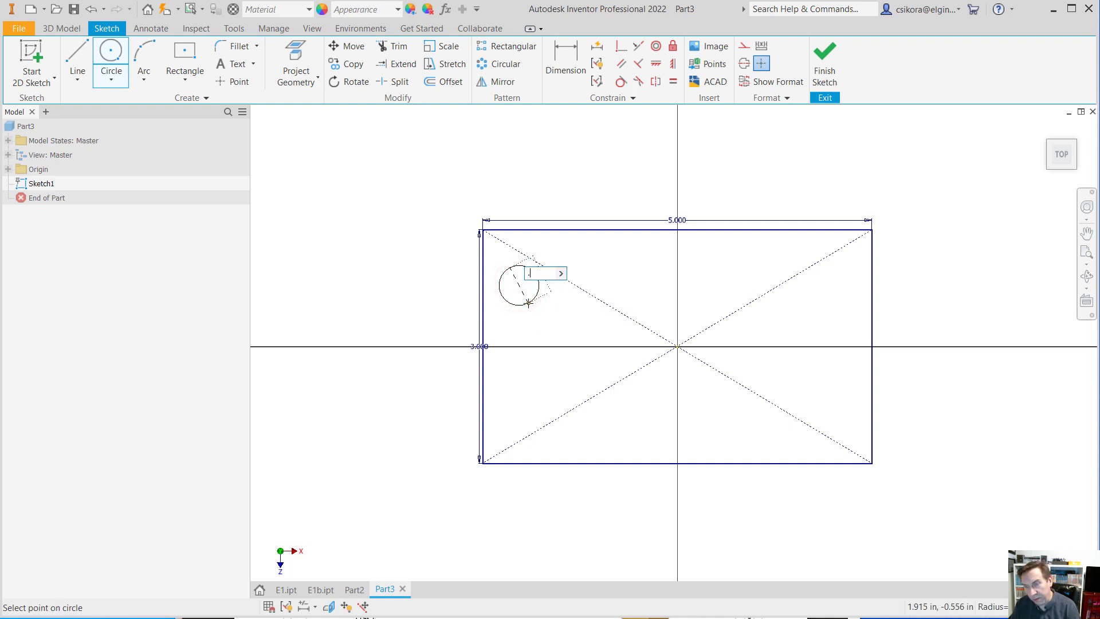
{"action": "key", "text": "Return"}
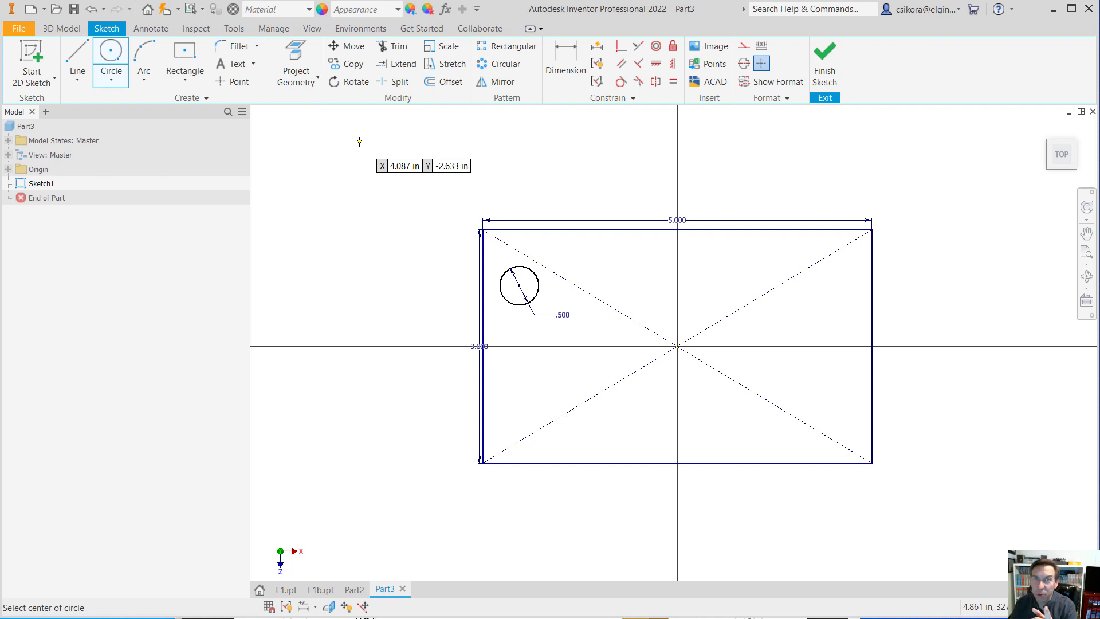
- Draw a vertical line in centerline format from above the rectangle's top edge down to the origin
{"action": "left_click", "coordinate": [76, 56]}
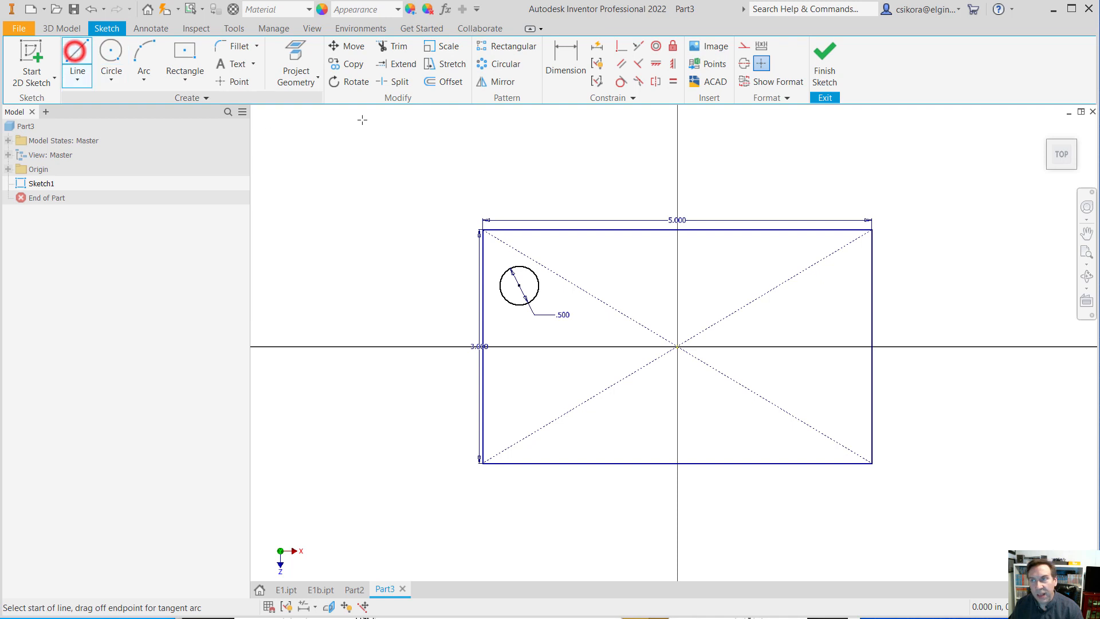
{"action": "left_click", "coordinate": [744, 63]}
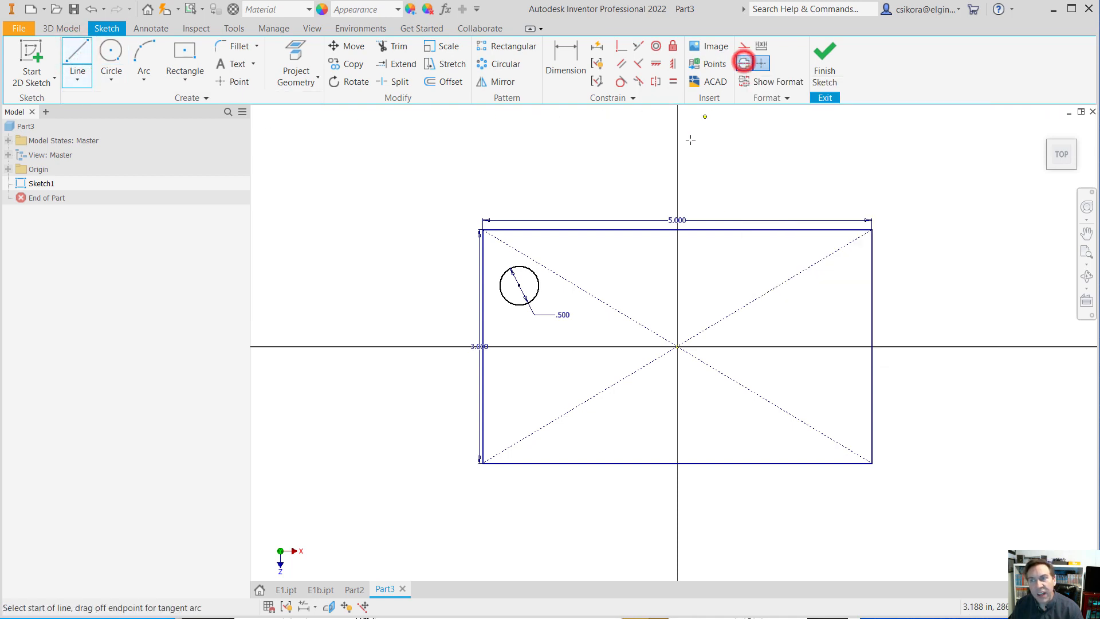
{"action": "left_click", "coordinate": [677, 182]}
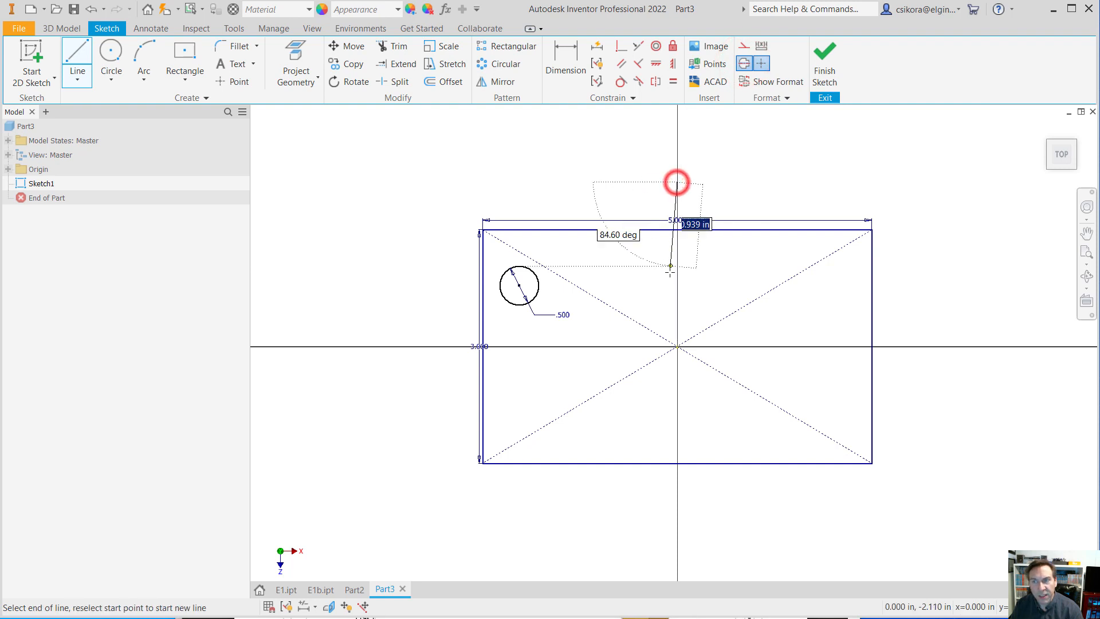
{"action": "left_click", "coordinate": [677, 346]}
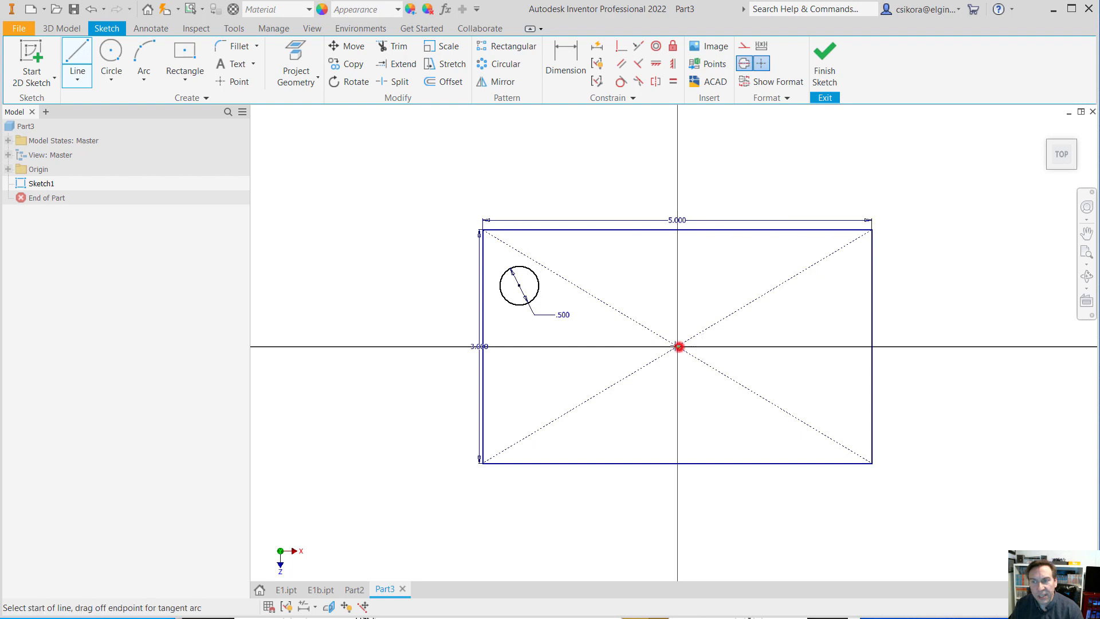
{"action": "left_click", "coordinate": [435, 346]}
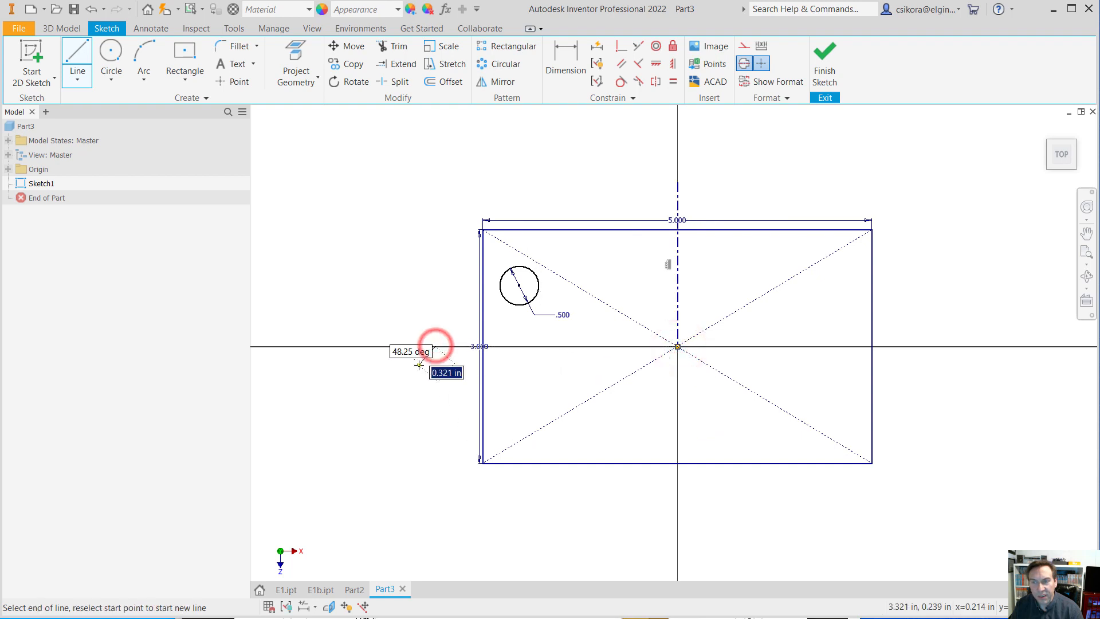
{"action": "key", "text": "Escape"}
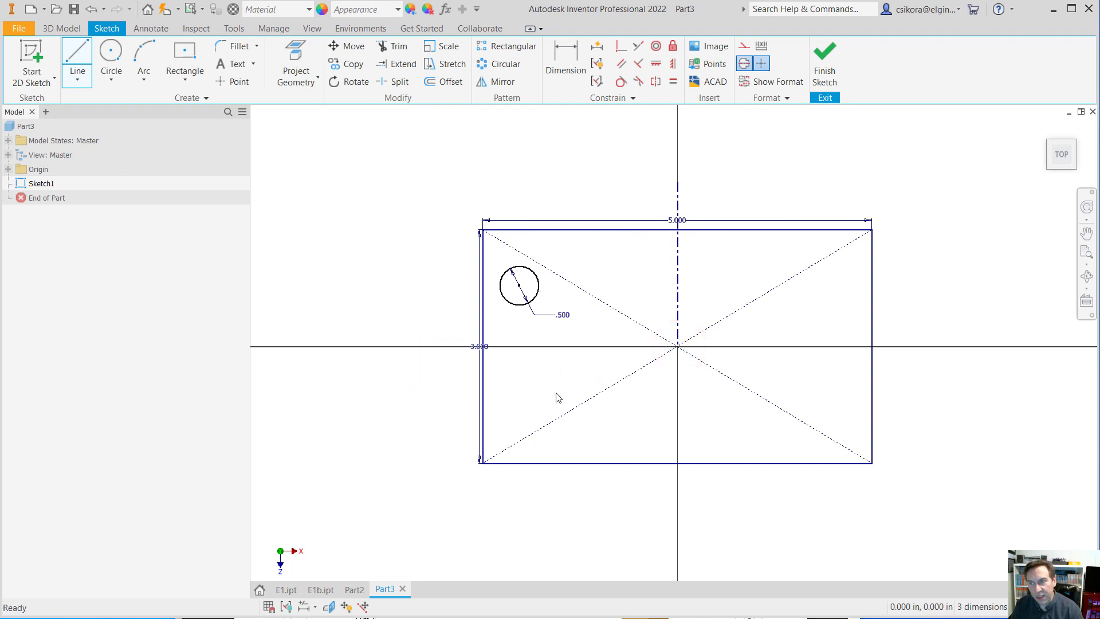
- Draw a horizontal centerline from the origin to a point beyond the rectangle's left edge
{"action": "left_click", "coordinate": [75, 51]}
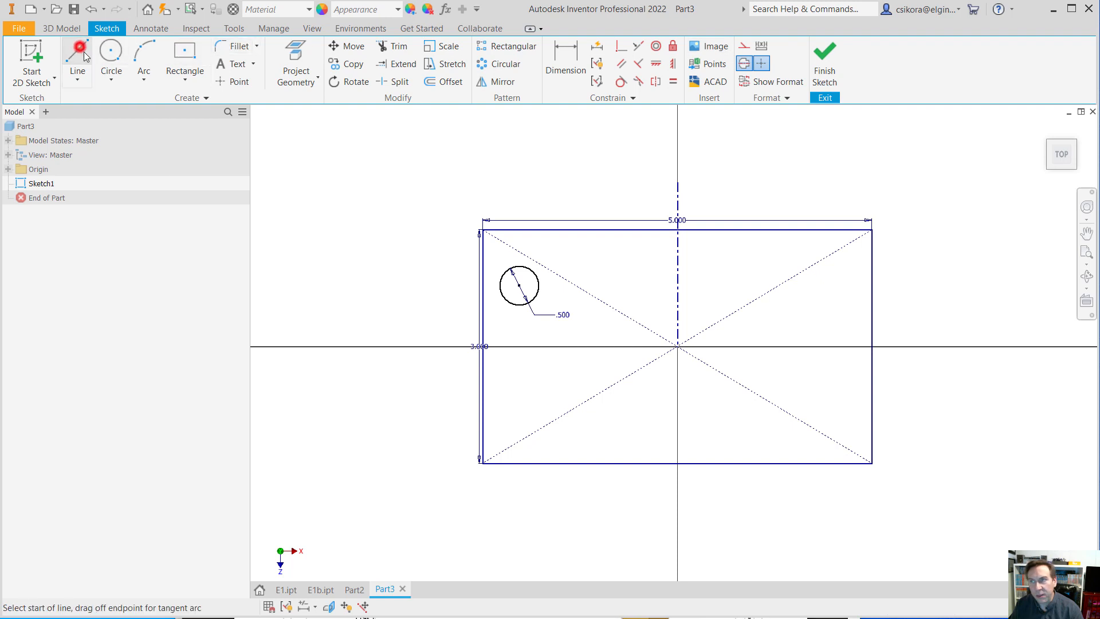
{"action": "left_click", "coordinate": [678, 346]}
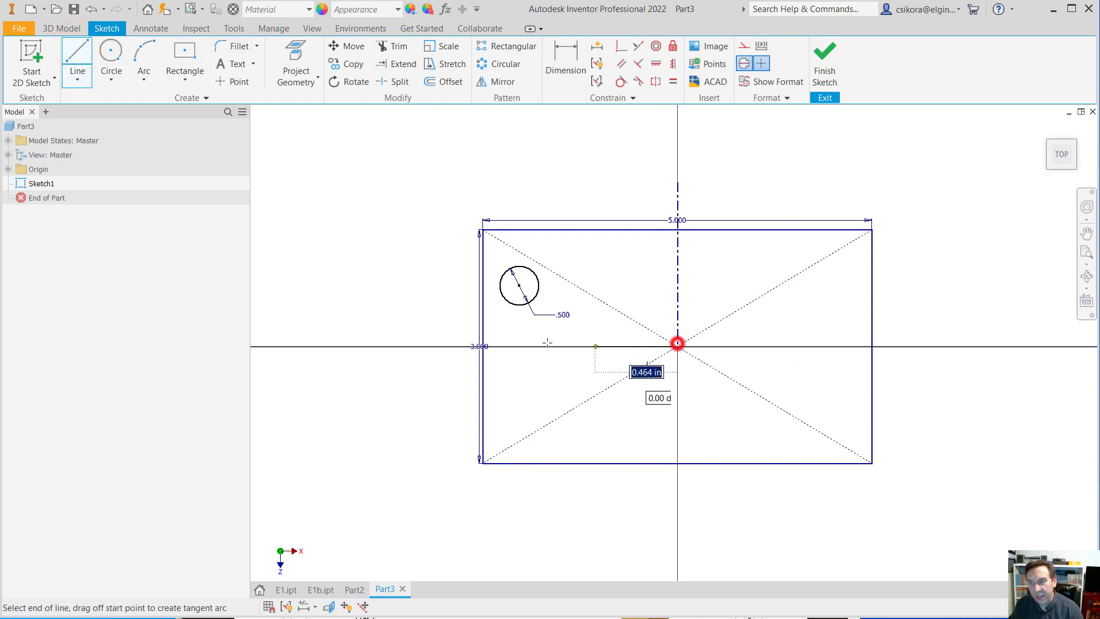
{"action": "left_click", "coordinate": [434, 345]}
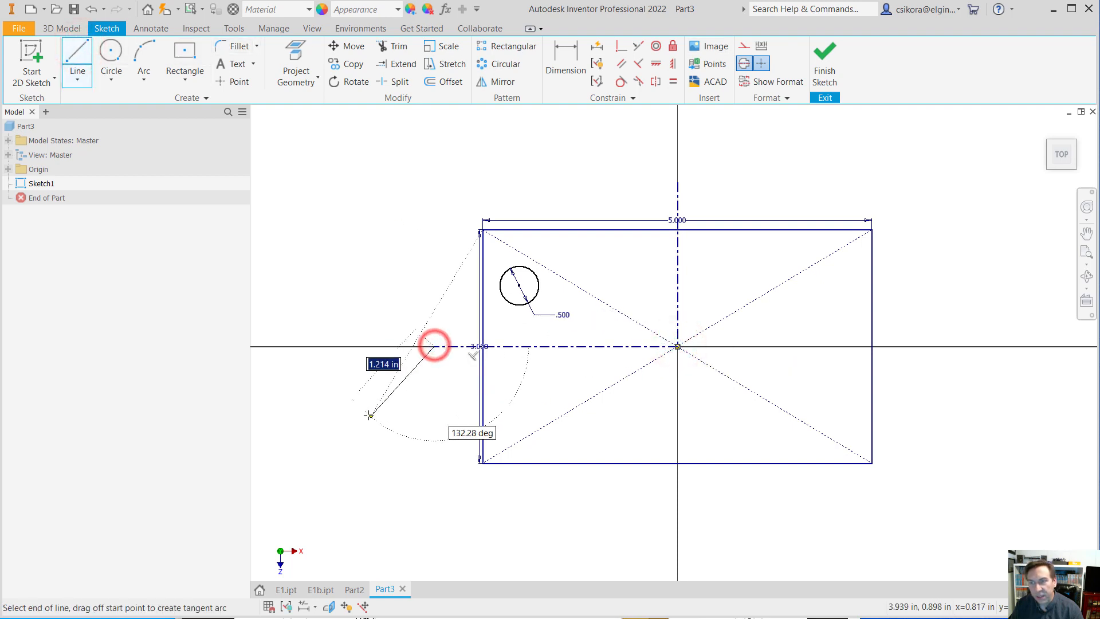
- End the line drawing, switch off the centerline format and clear the selection
{"action": "key", "text": "Escape"}
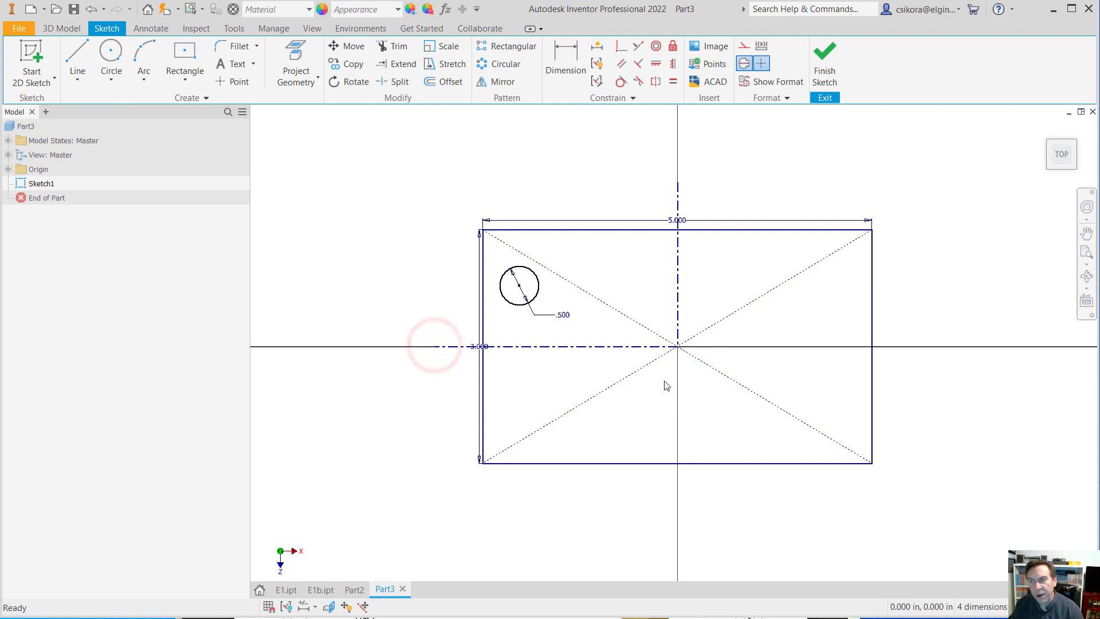
{"action": "left_click", "coordinate": [743, 65]}
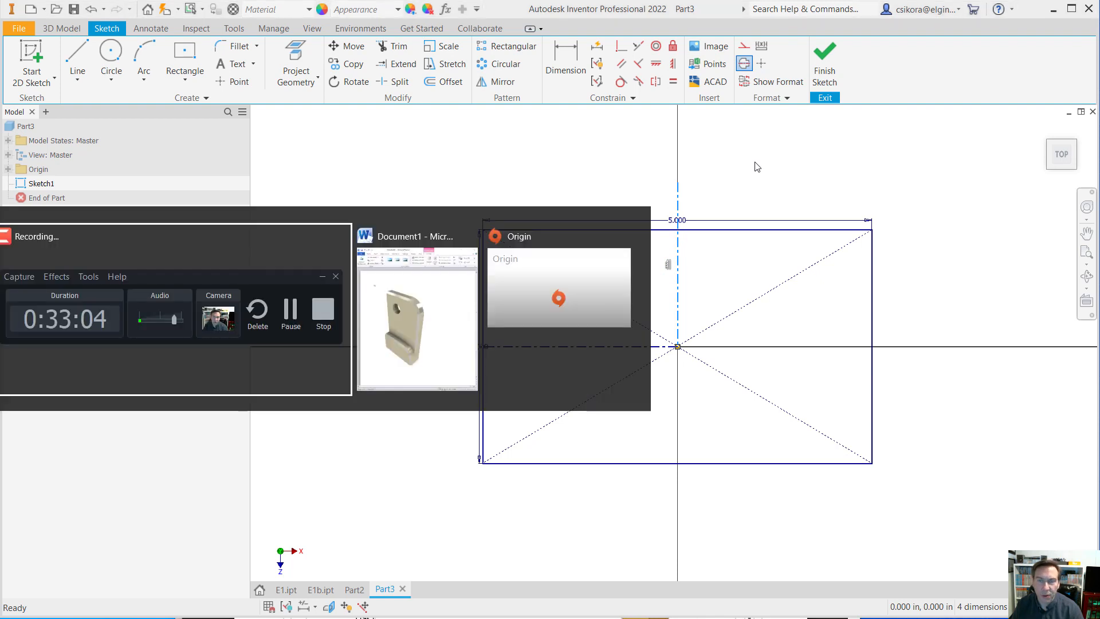
{"action": "left_click", "coordinate": [563, 162]}
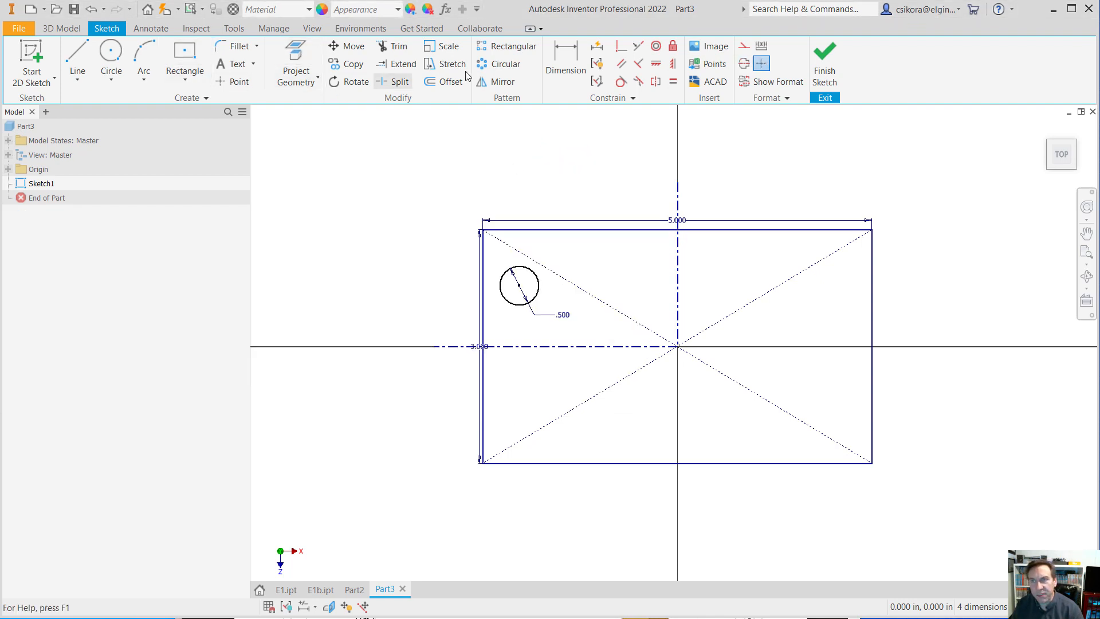
- Dimension the circle's center 0.75 in below the rectangle's top edge
{"action": "left_click", "coordinate": [571, 58]}
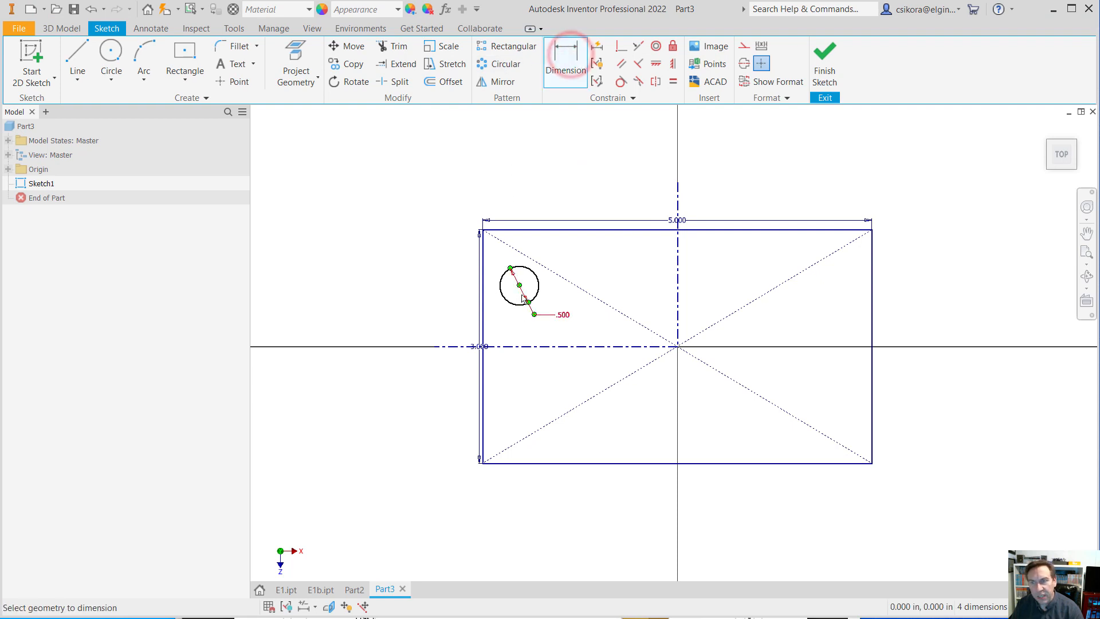
{"action": "left_click", "coordinate": [519, 287]}
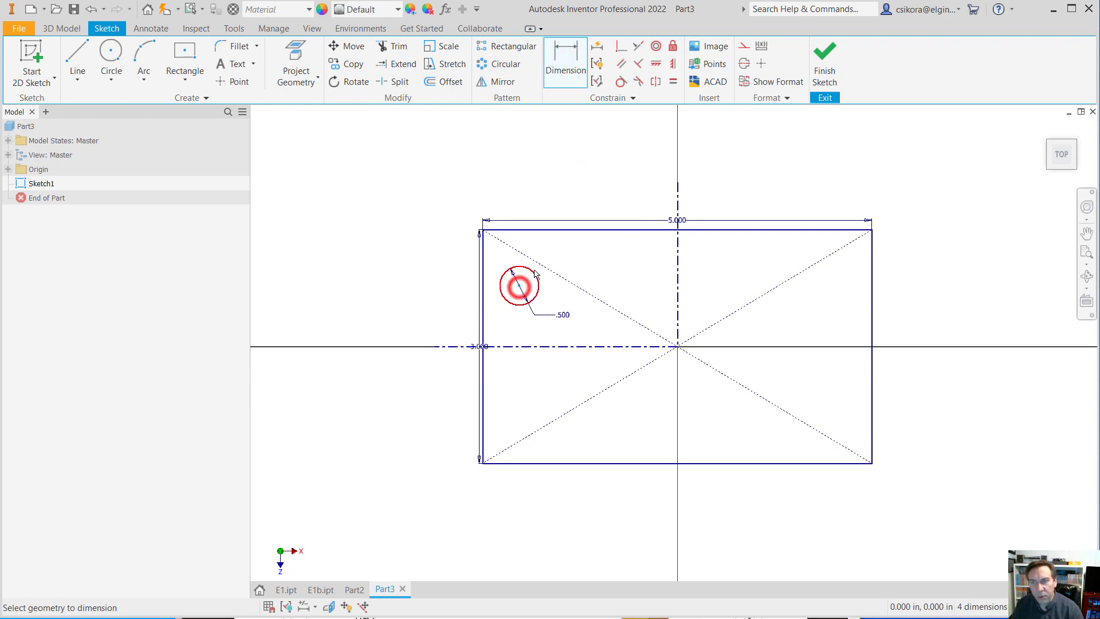
{"action": "left_click", "coordinate": [529, 230]}
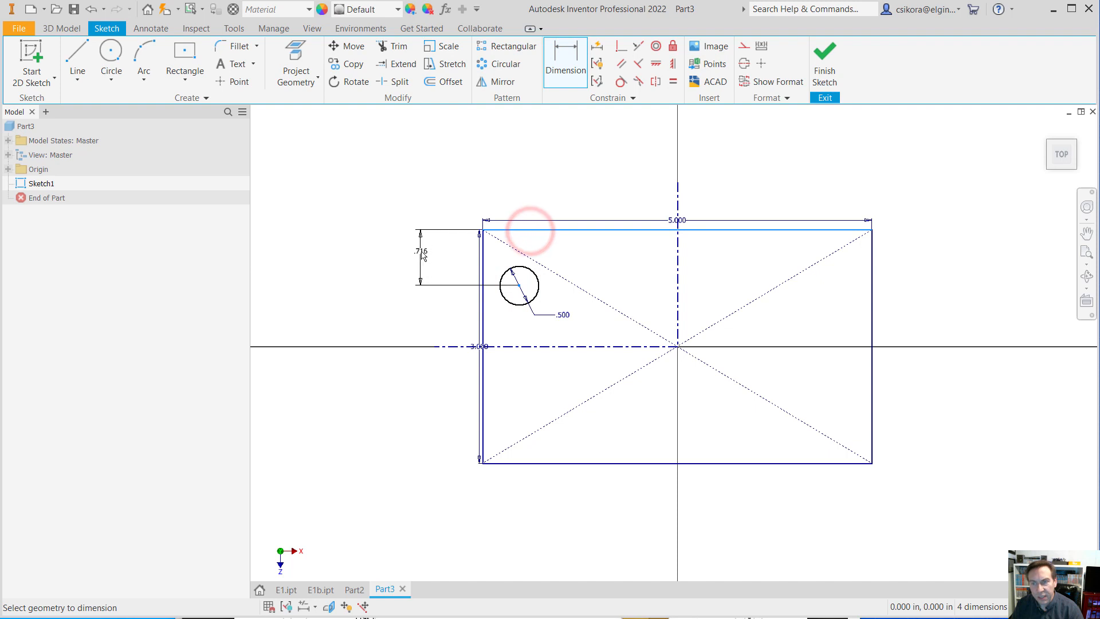
{"action": "left_click", "coordinate": [418, 247]}
{"action": "type", "text": ".75"}
{"action": "key", "text": "Return"}
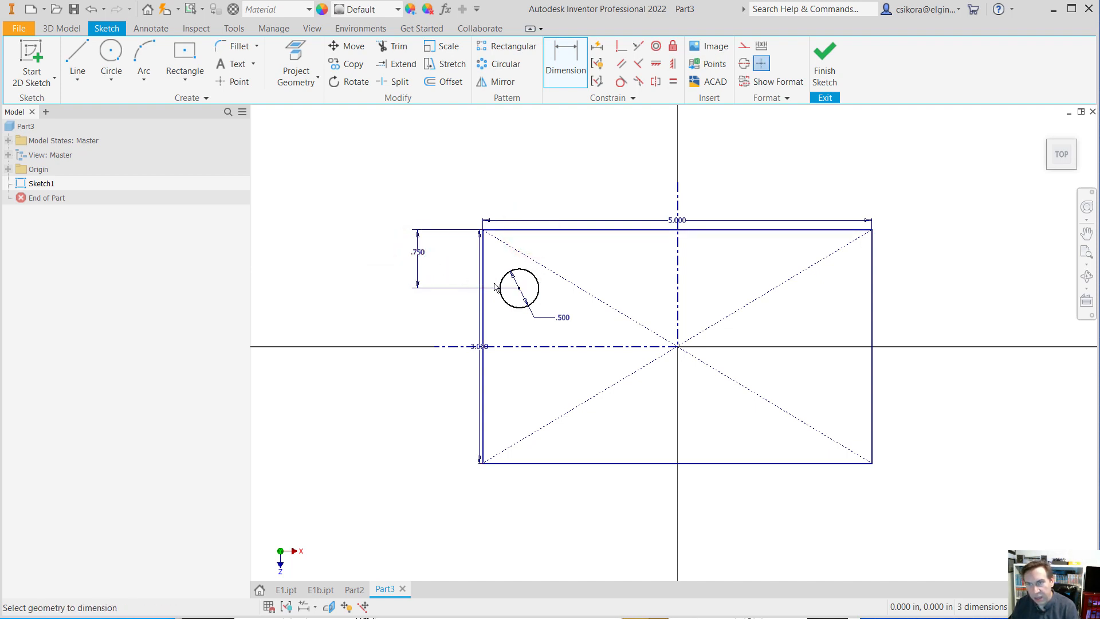
- Dimension the circle's center 0.75 in from the rectangle's left edge and end dimensioning
{"action": "left_click", "coordinate": [519, 288]}
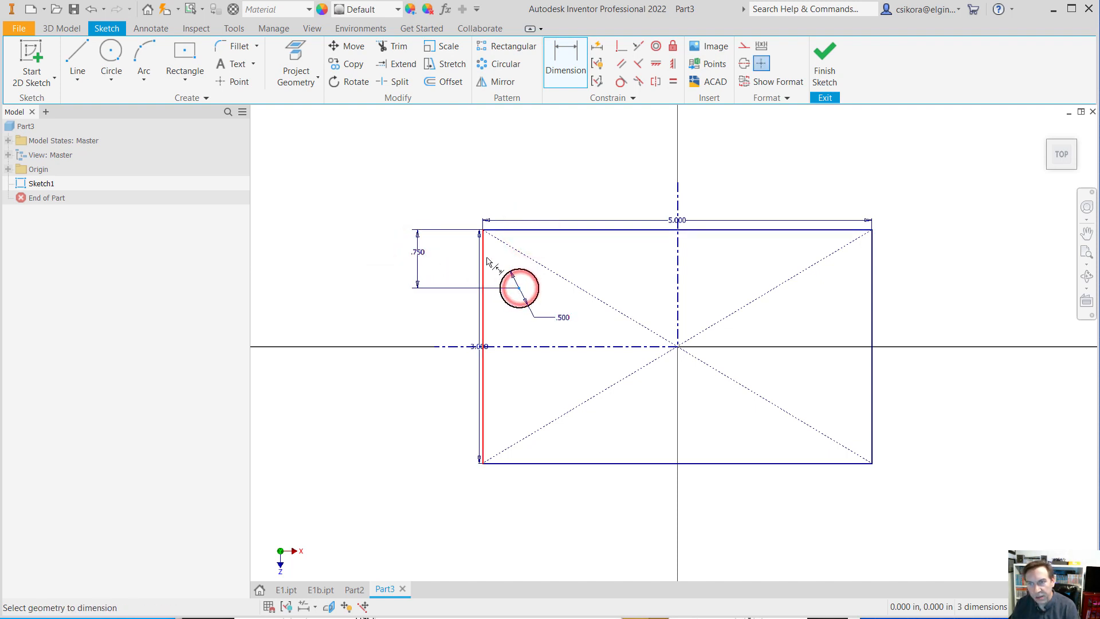
{"action": "left_click", "coordinate": [485, 258]}
{"action": "left_click", "coordinate": [498, 180]}
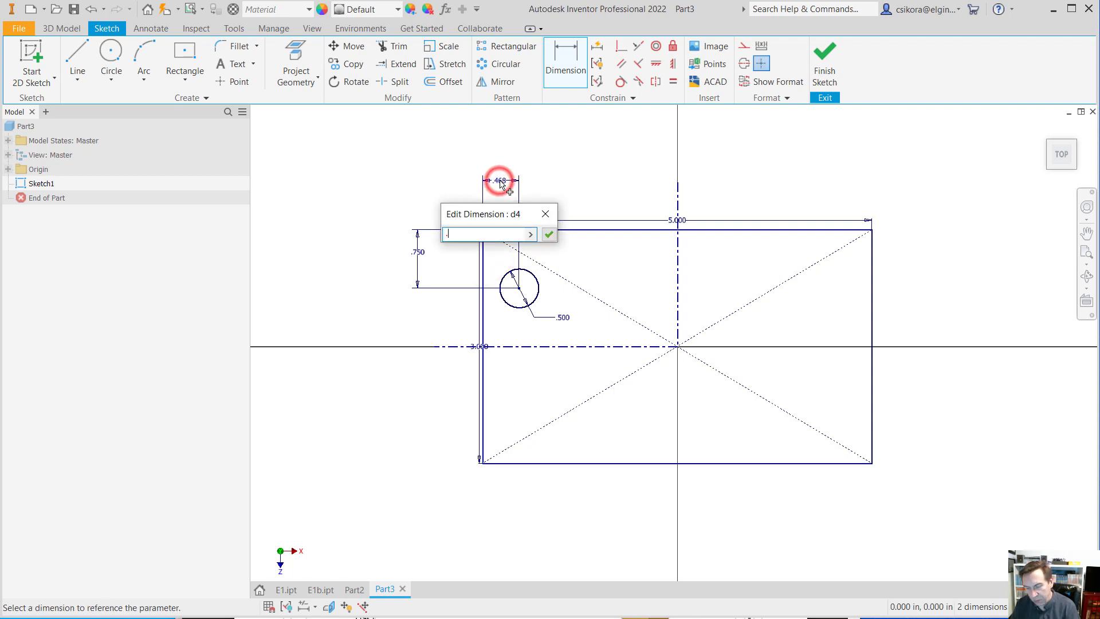
{"action": "type", "text": ".75"}
{"action": "key", "text": "Return"}
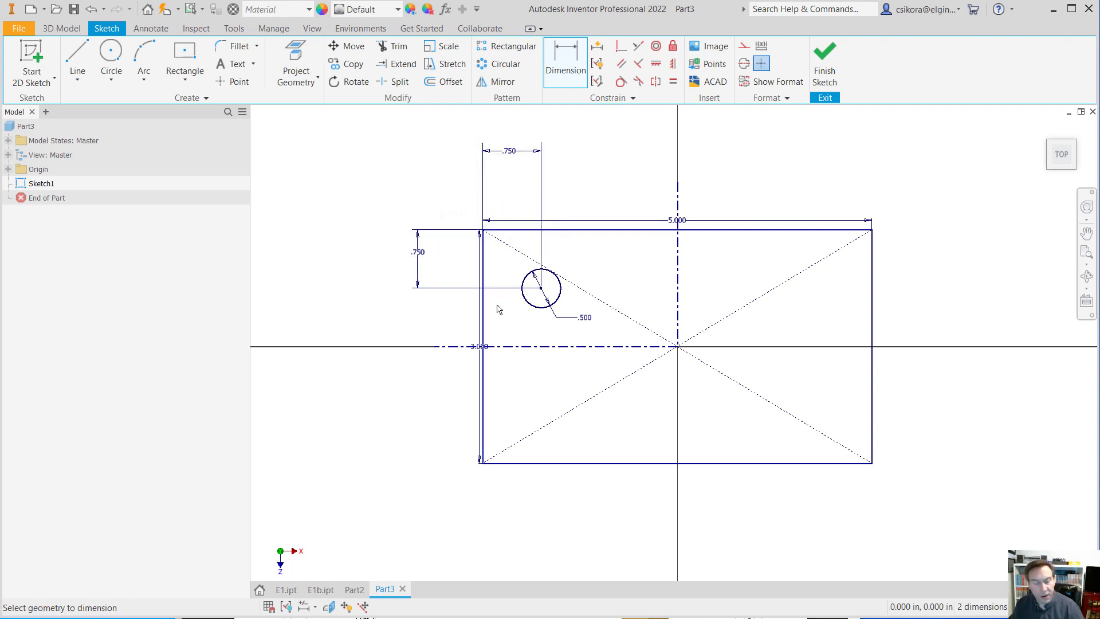
{"action": "key", "text": "Escape"}
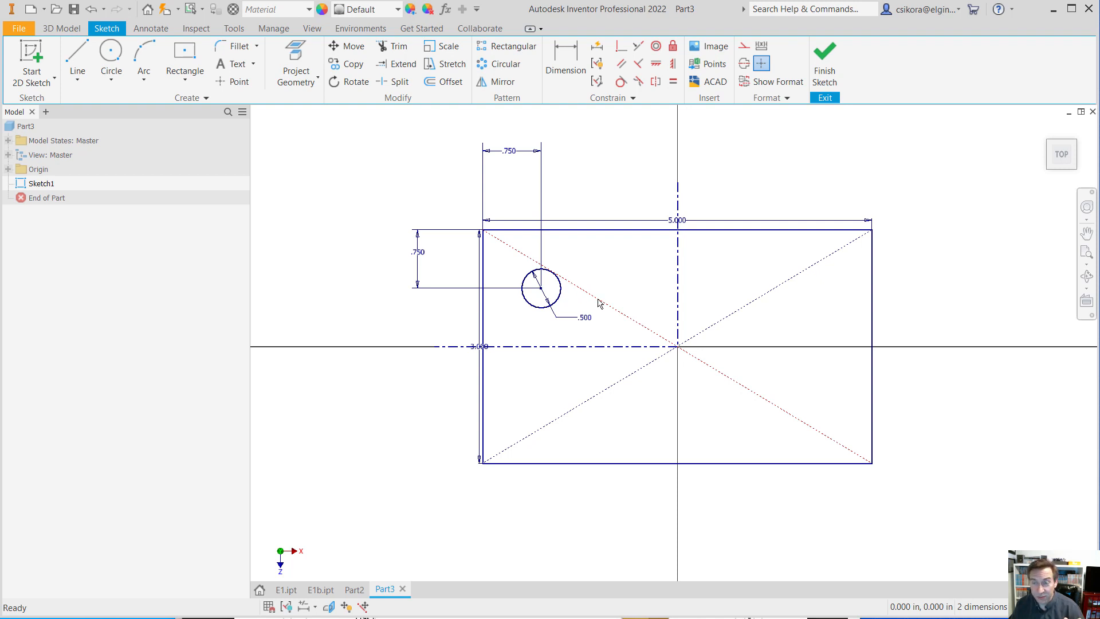
{"action": "left_click", "coordinate": [560, 298]}
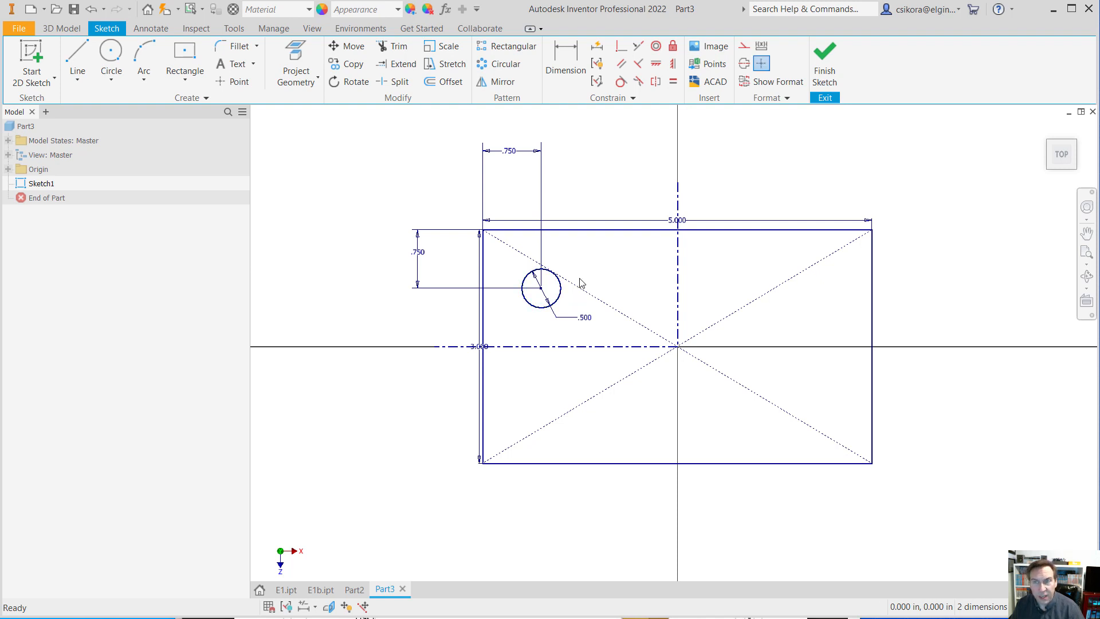
{"action": "left_click", "coordinate": [560, 301]}
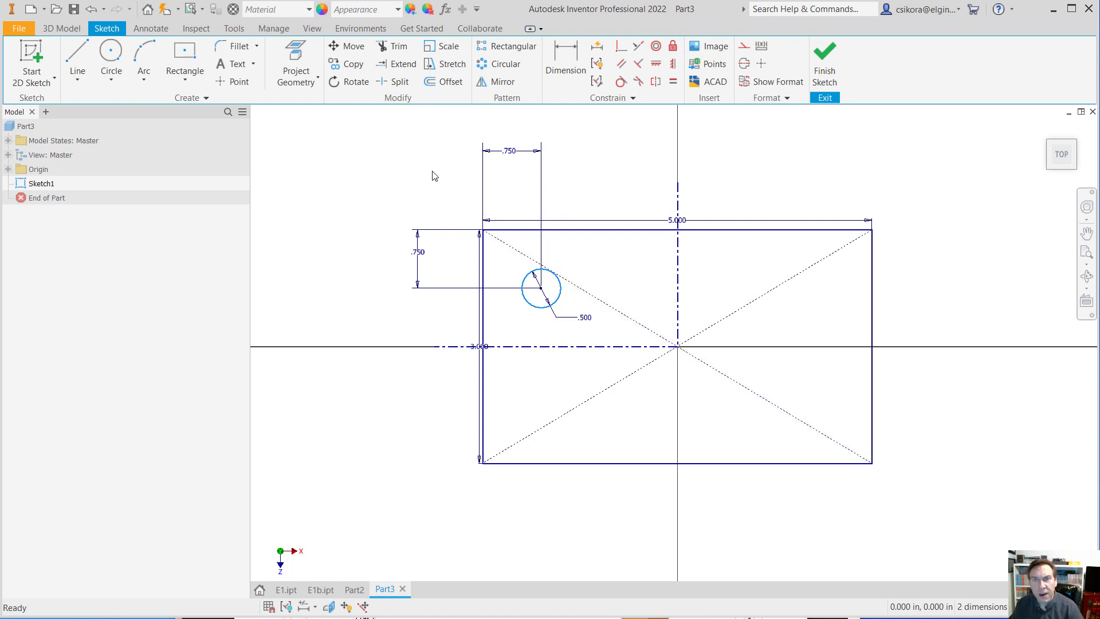
{"action": "left_click", "coordinate": [489, 83]}
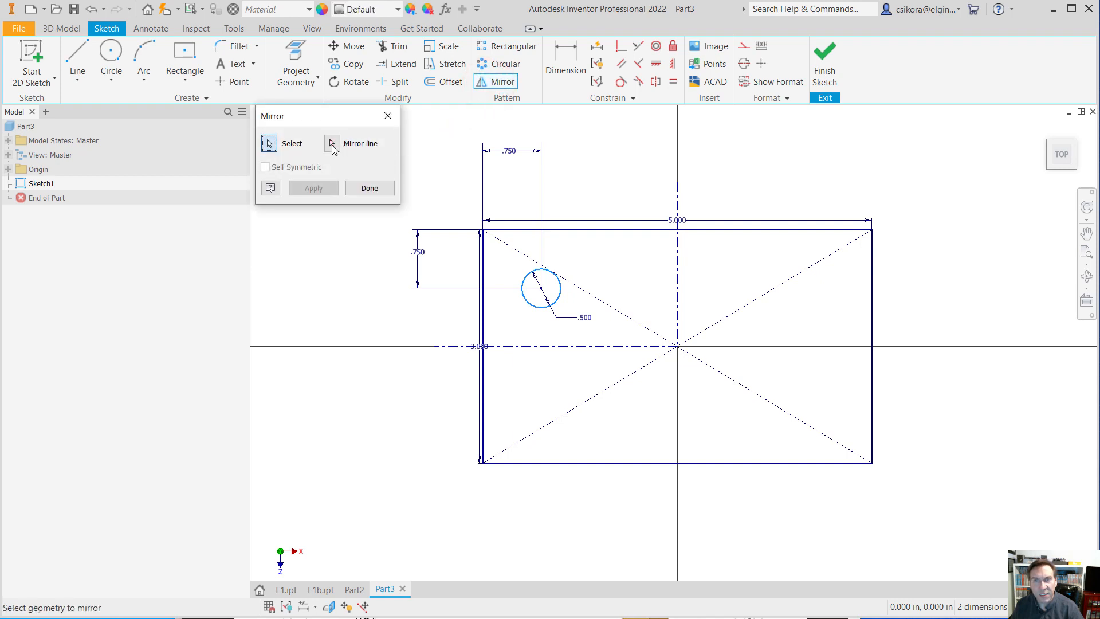
{"action": "left_click", "coordinate": [678, 296]}
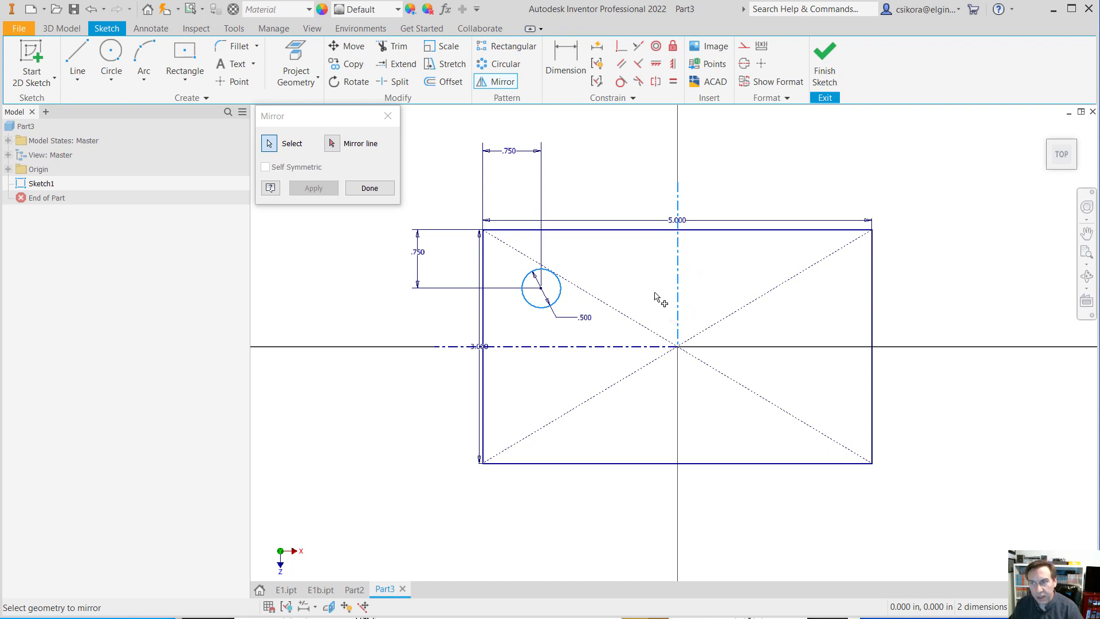
{"action": "left_click", "coordinate": [332, 143]}
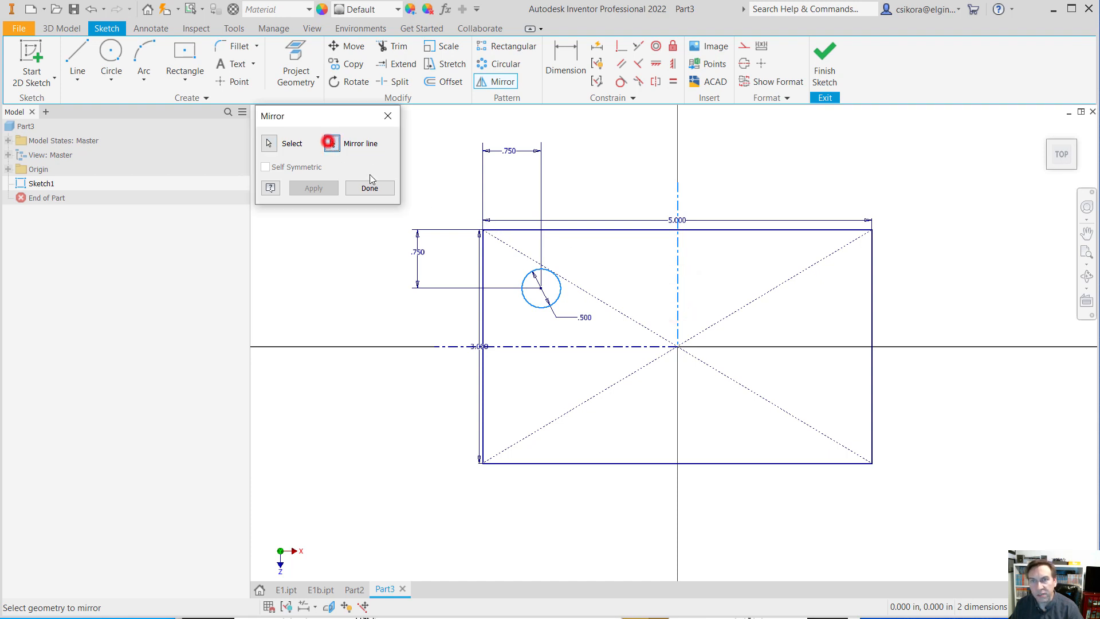
{"action": "left_click", "coordinate": [677, 283]}
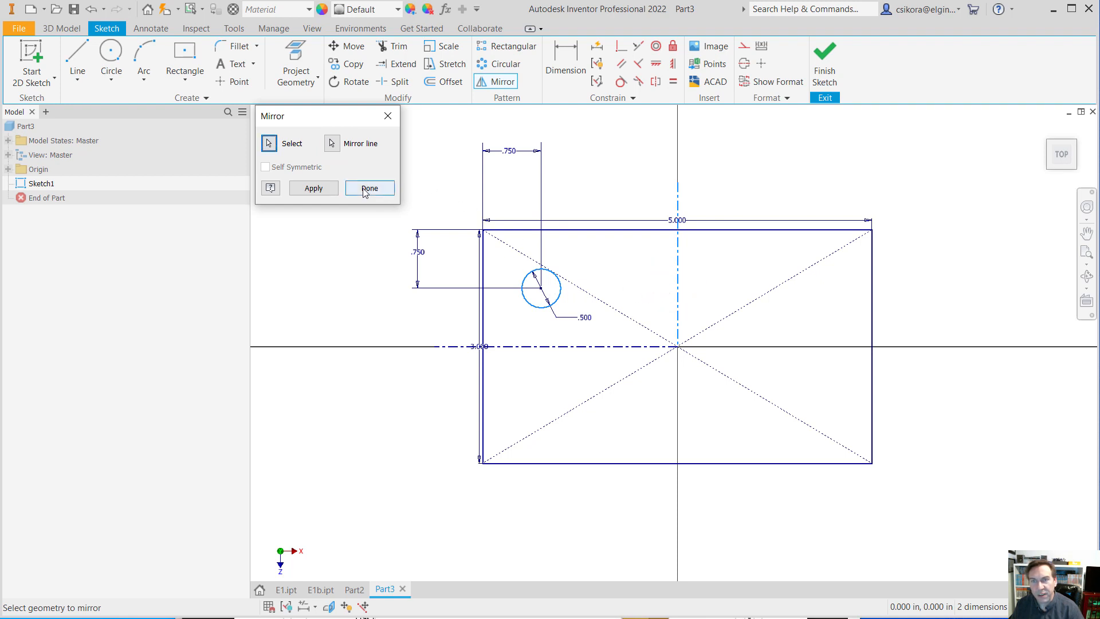
{"action": "left_click", "coordinate": [366, 189]}
{"action": "left_click", "coordinate": [577, 152]}
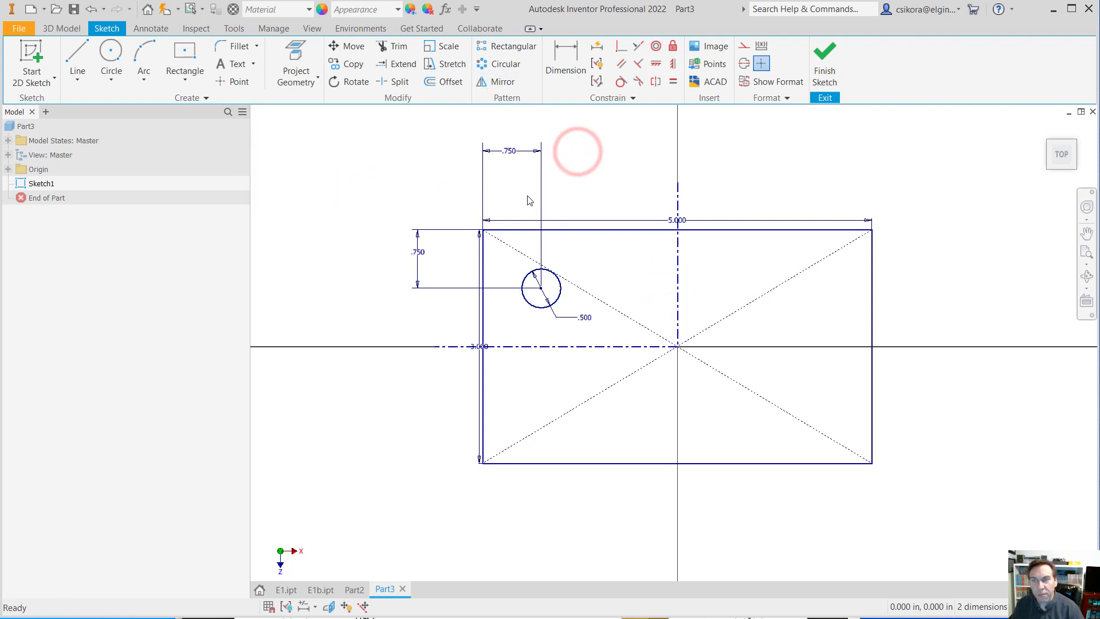
- Mirror the 0.5 in circle across the vertical centerline
{"action": "left_click", "coordinate": [496, 82]}
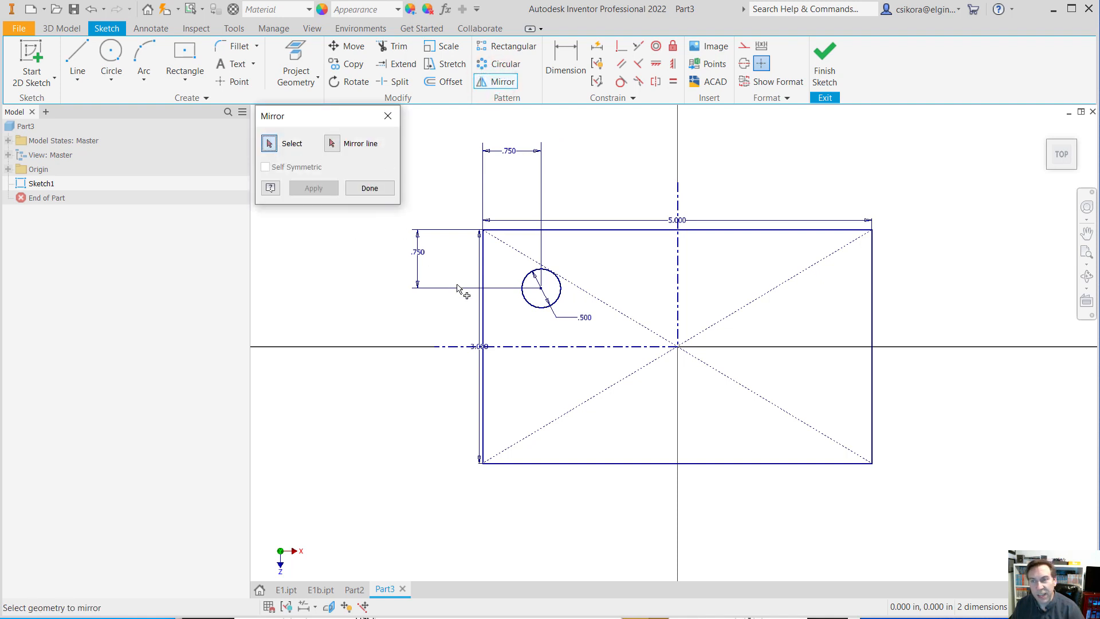
{"action": "left_click", "coordinate": [523, 297]}
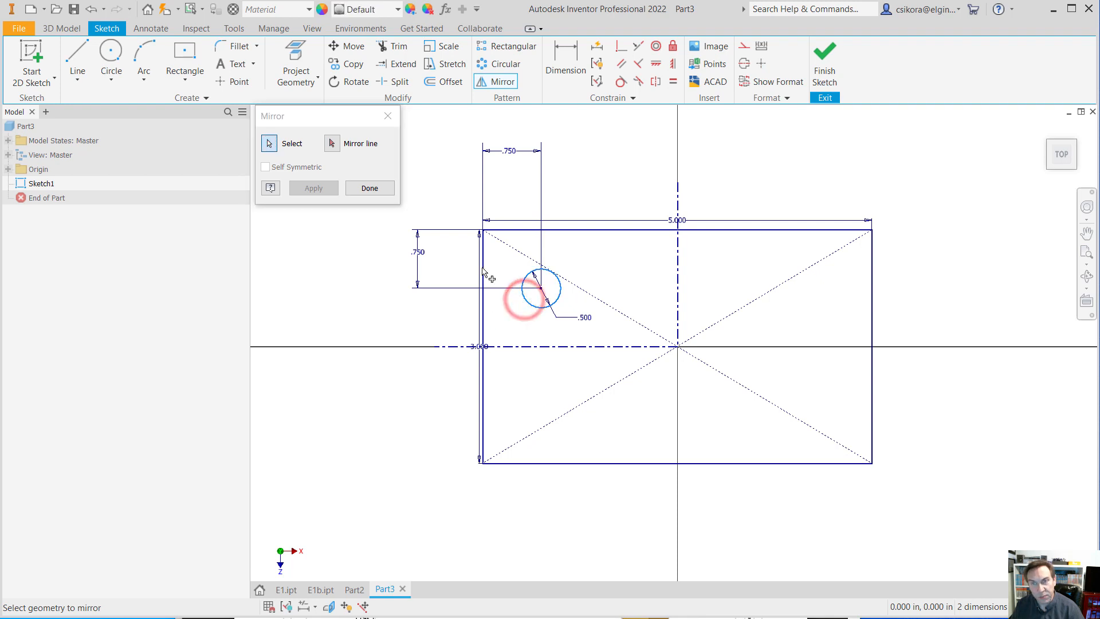
{"action": "left_click", "coordinate": [332, 143]}
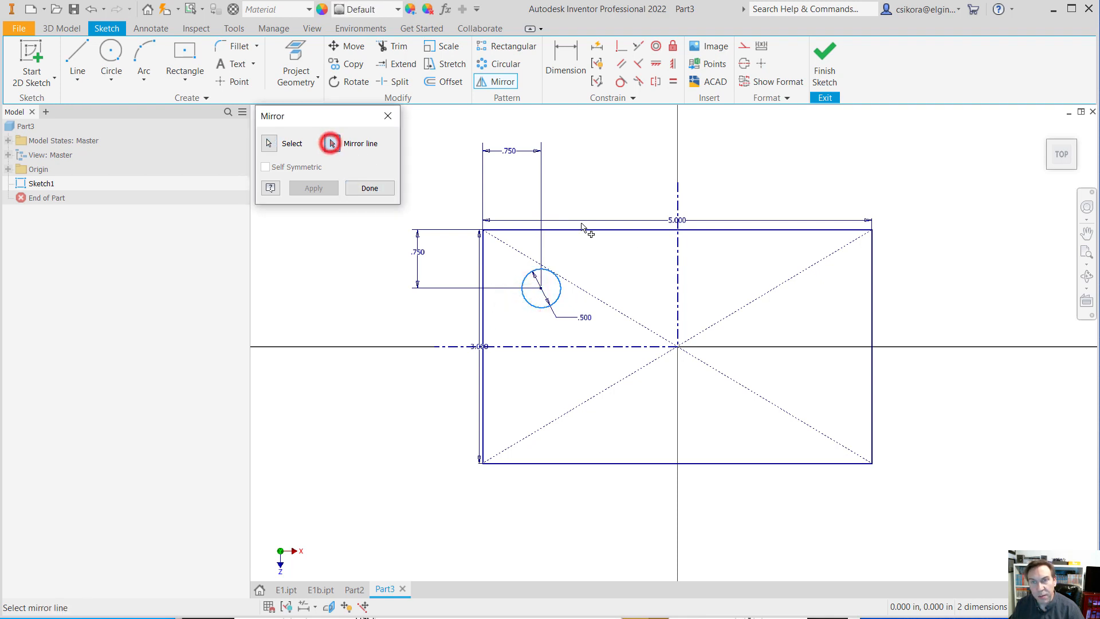
{"action": "left_click", "coordinate": [678, 262]}
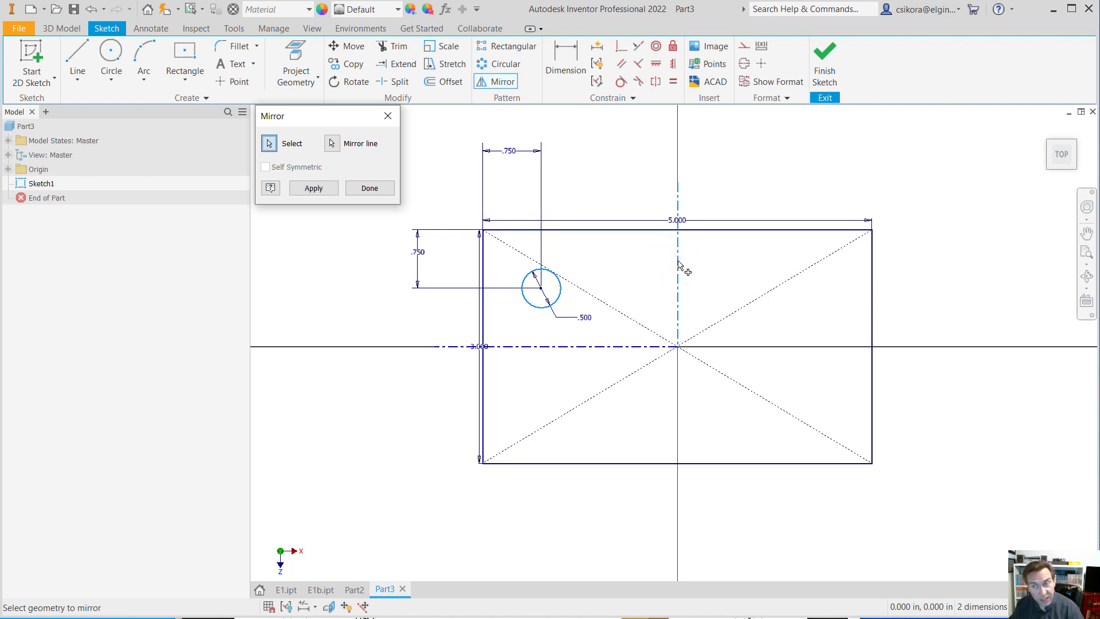
{"action": "left_click", "coordinate": [329, 192]}
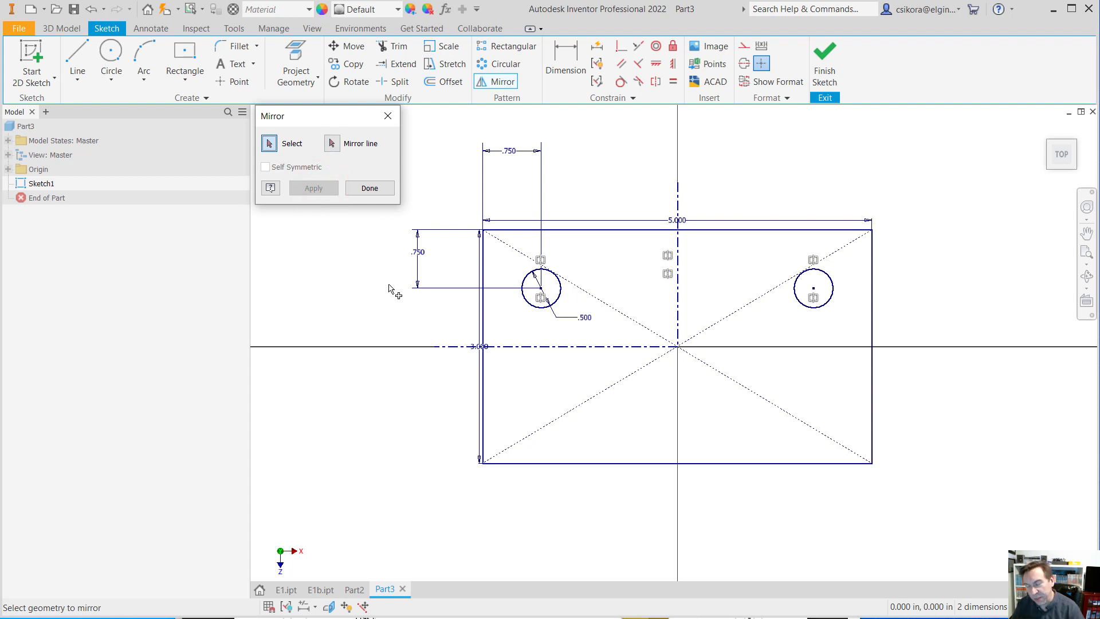
- Mirror both upper circles across the horizontal centerline and finish the Mirror command
{"action": "left_click", "coordinate": [523, 299]}
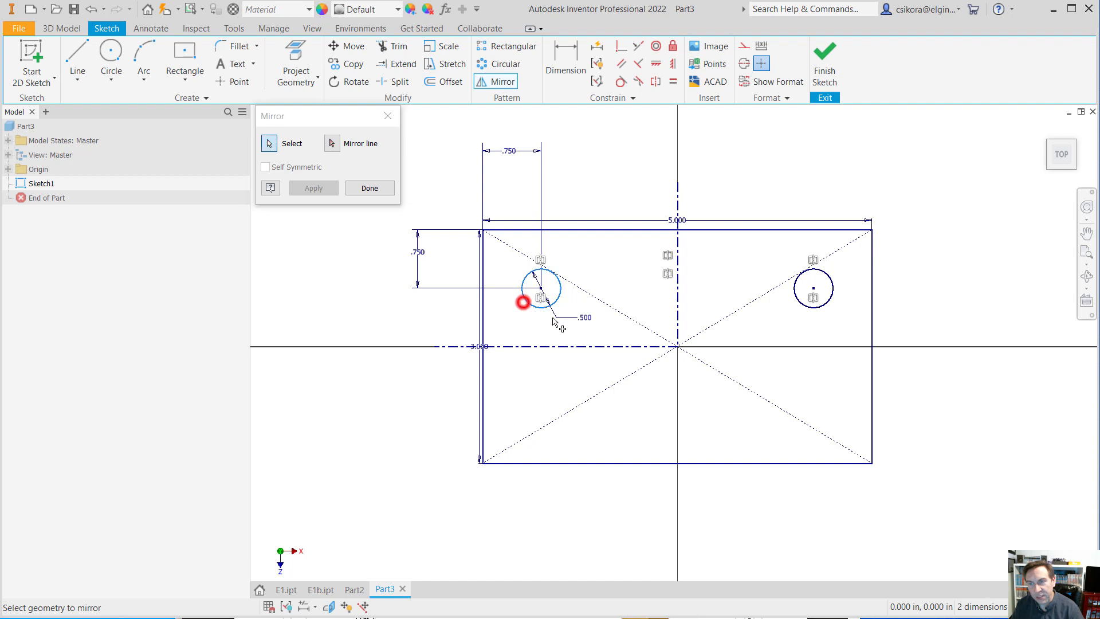
{"action": "left_click", "coordinate": [798, 300]}
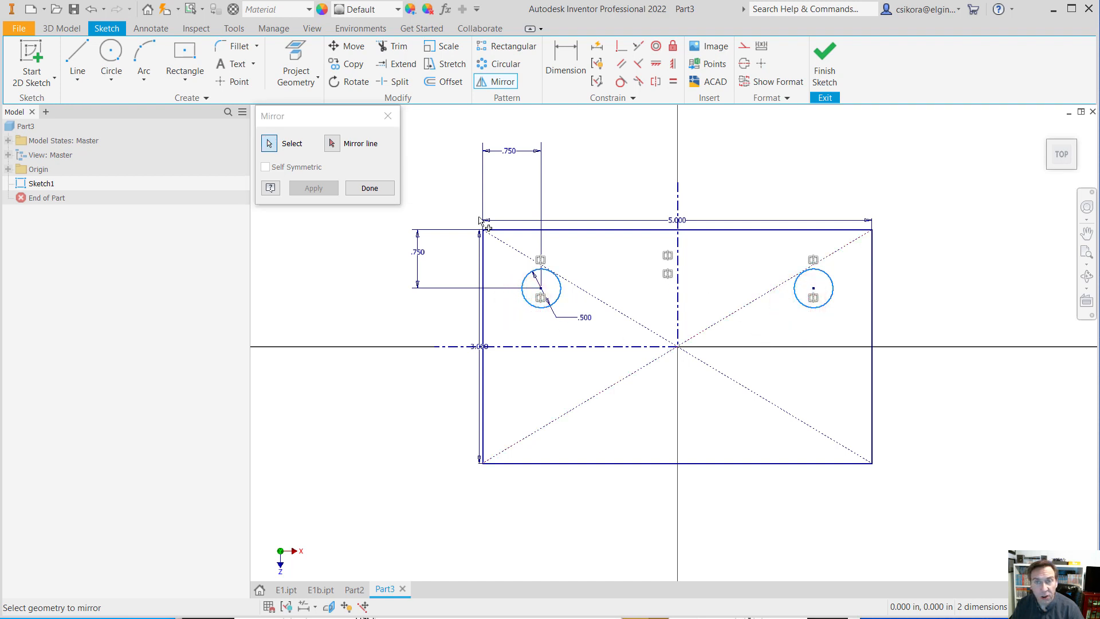
{"action": "left_click", "coordinate": [331, 143]}
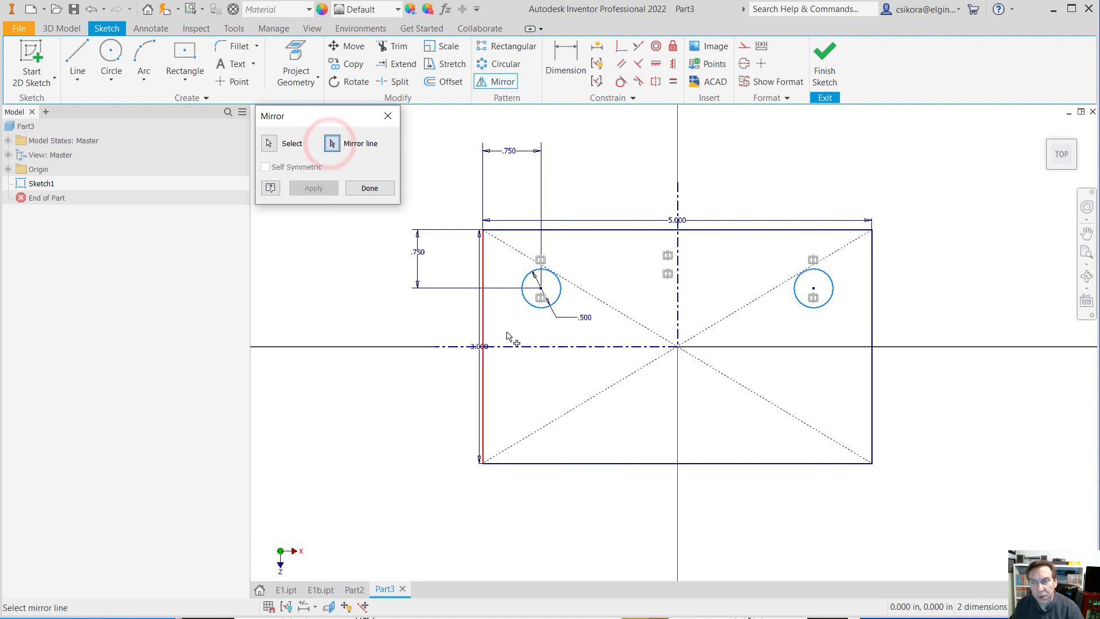
{"action": "left_click", "coordinate": [520, 346]}
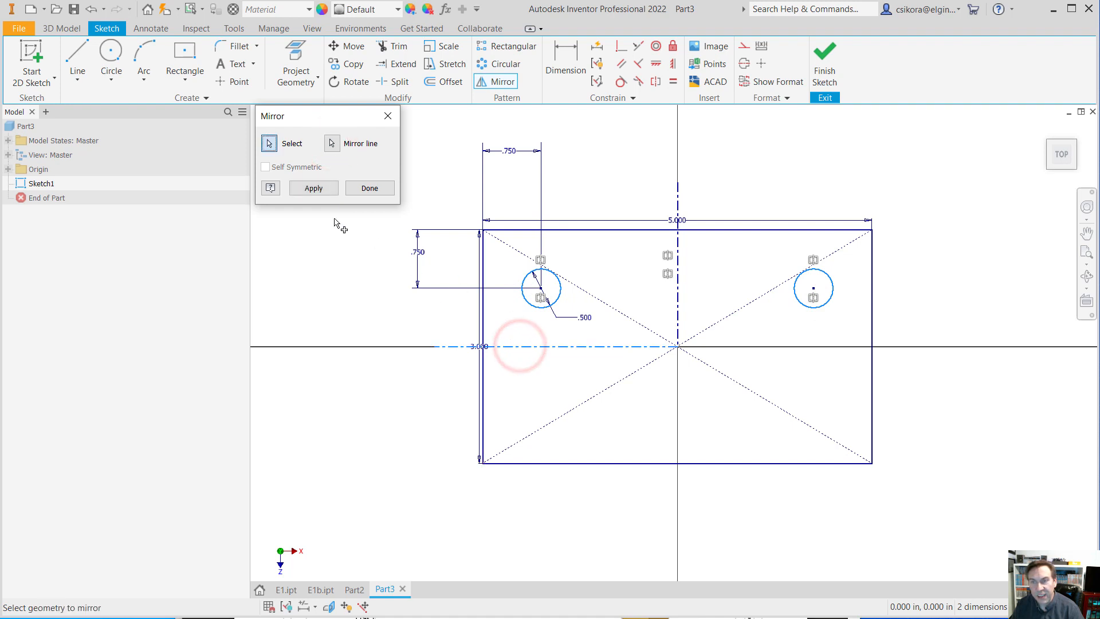
{"action": "left_click", "coordinate": [312, 189]}
{"action": "left_click", "coordinate": [369, 188]}
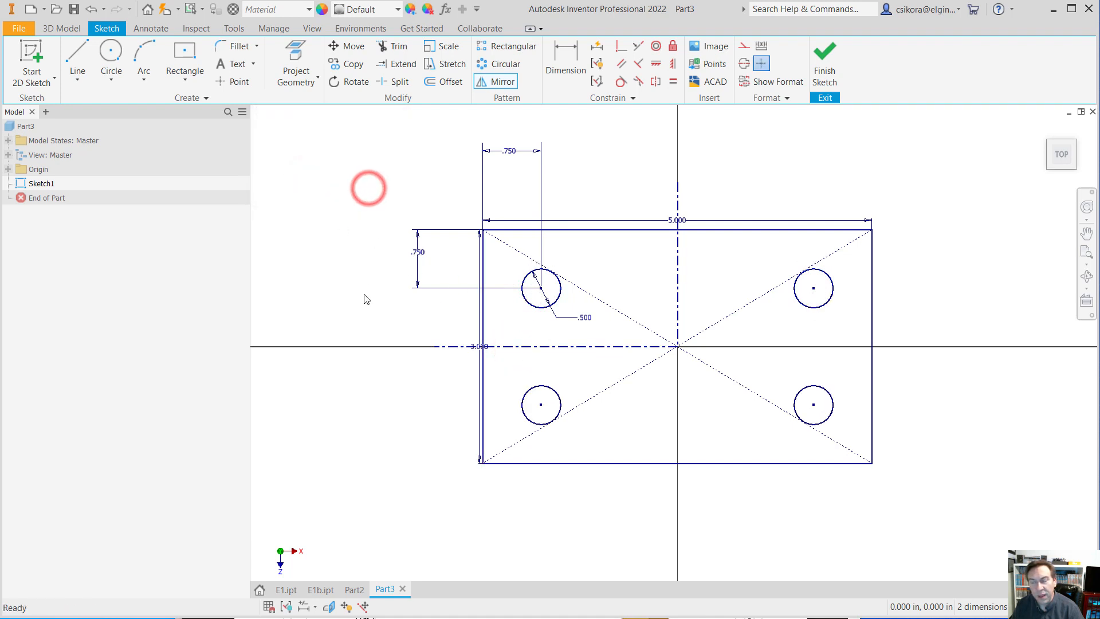
- Extrude both regions of the rectangle around the four circles by 0.5 in, leaving the circles as through holes
{"action": "mouse_move", "coordinate": [427, 313]}
{"action": "middle_mouse_down", "text": "shift"}
{"action": "mouse_move", "coordinate": [413, 250]}
{"action": "mouse_move", "coordinate": [375, 290]}
{"action": "middle_mouse_up", "text": "shift"}
{"action": "left_click", "coordinate": [61, 28]}
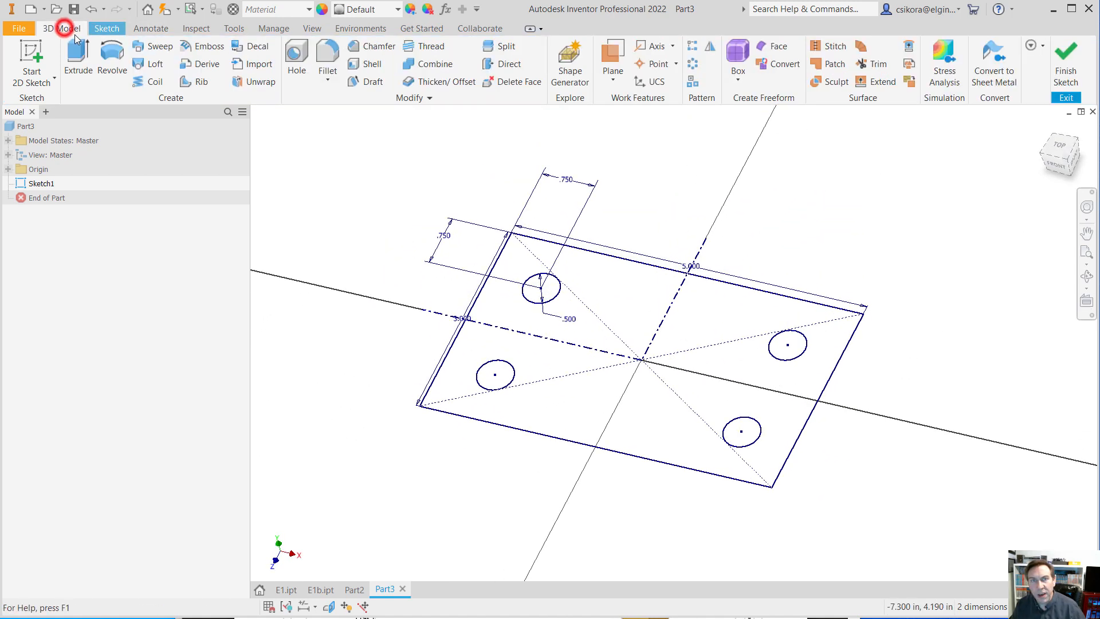
{"action": "left_click", "coordinate": [73, 46]}
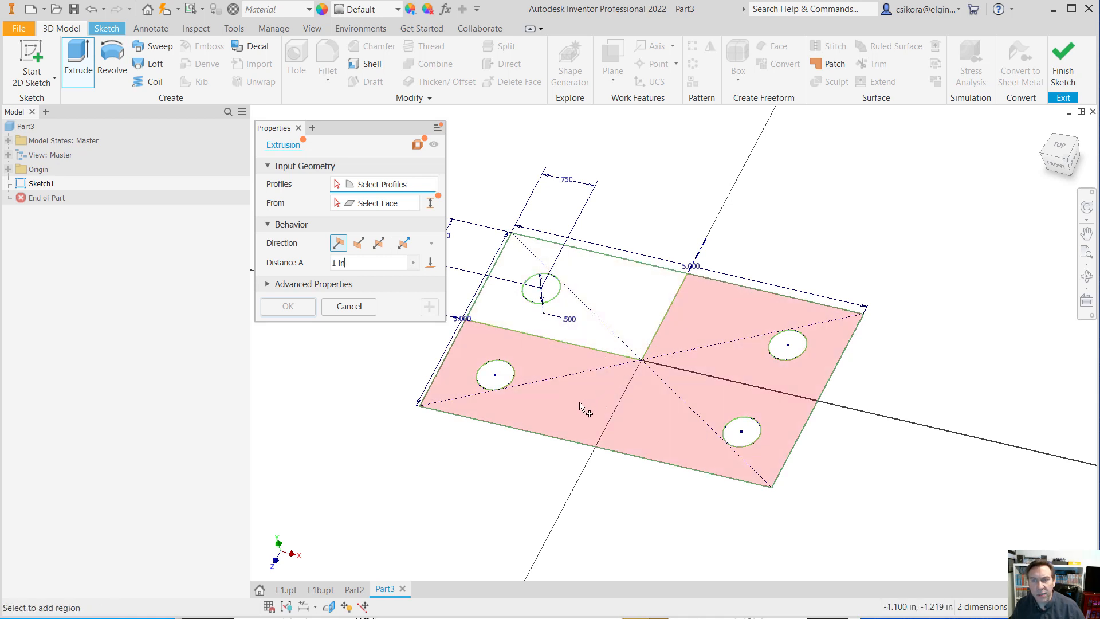
{"action": "left_click", "coordinate": [580, 406]}
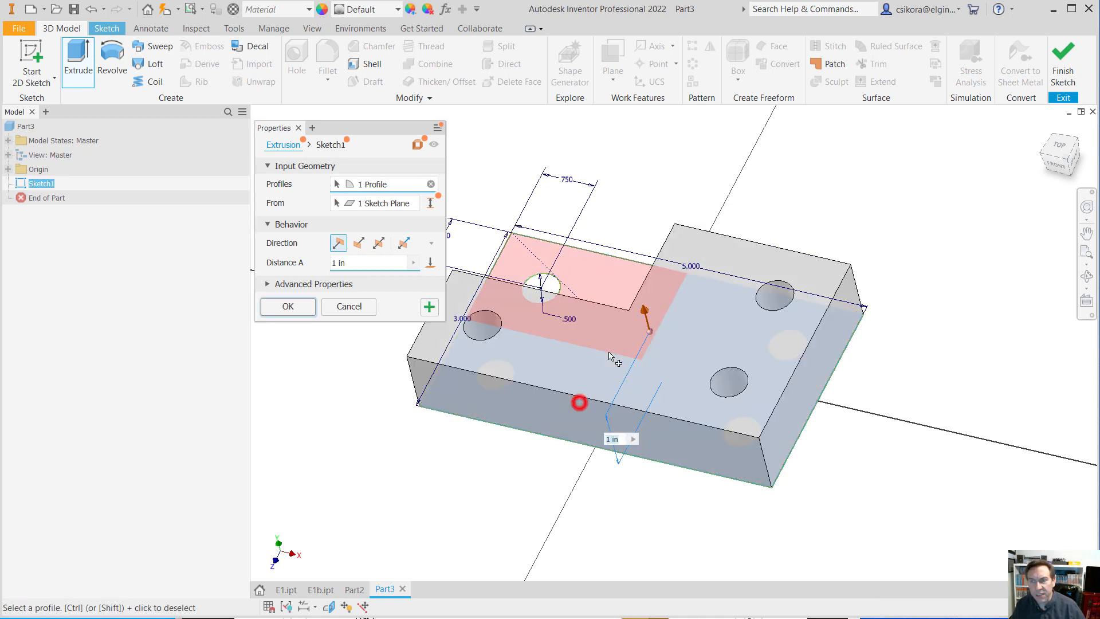
{"action": "left_click", "coordinate": [617, 288]}
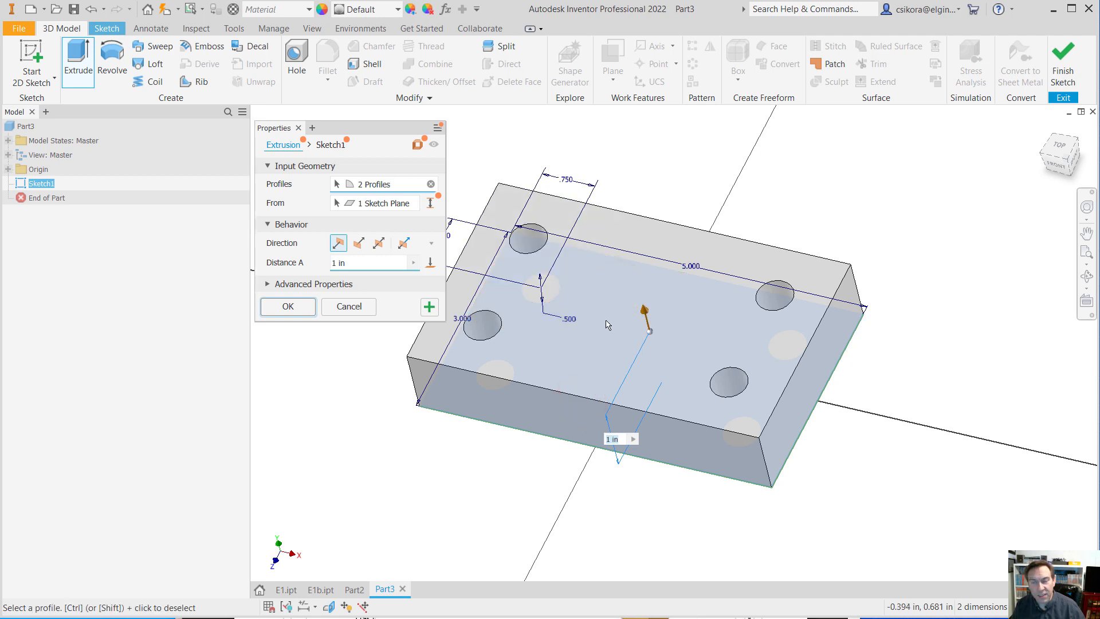
{"action": "left_click", "coordinate": [338, 263]}
{"action": "double_click", "coordinate": [338, 264]}
{"action": "type", "text": ".5"}
{"action": "key", "text": "Return"}
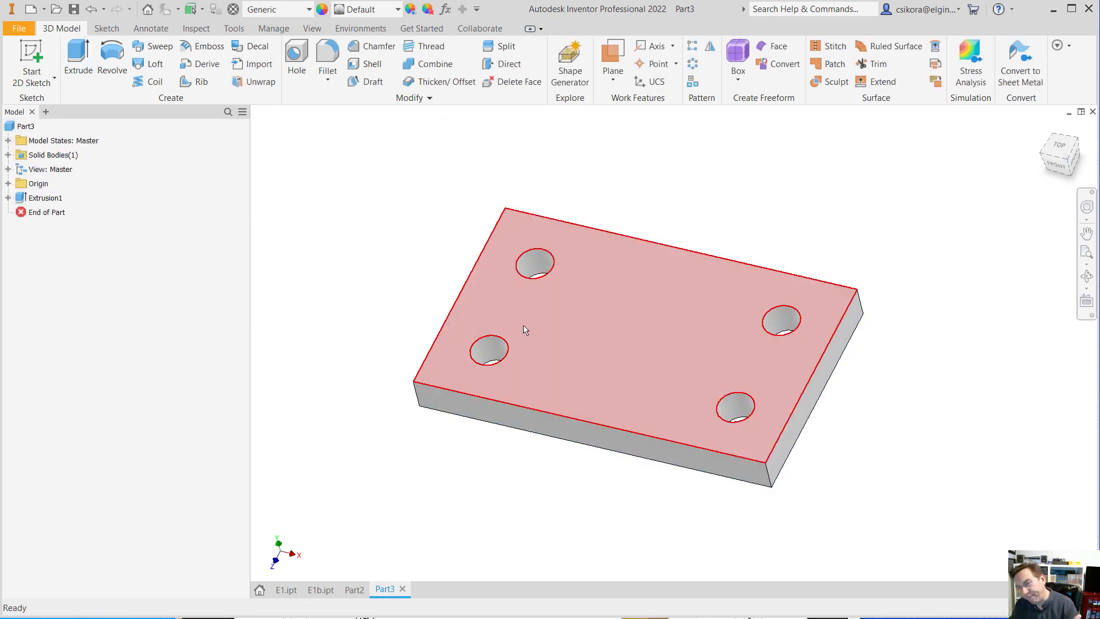
- Edit the base block's extrusion and set its distance to 1.5 in
{"action": "left_click", "coordinate": [556, 330]}
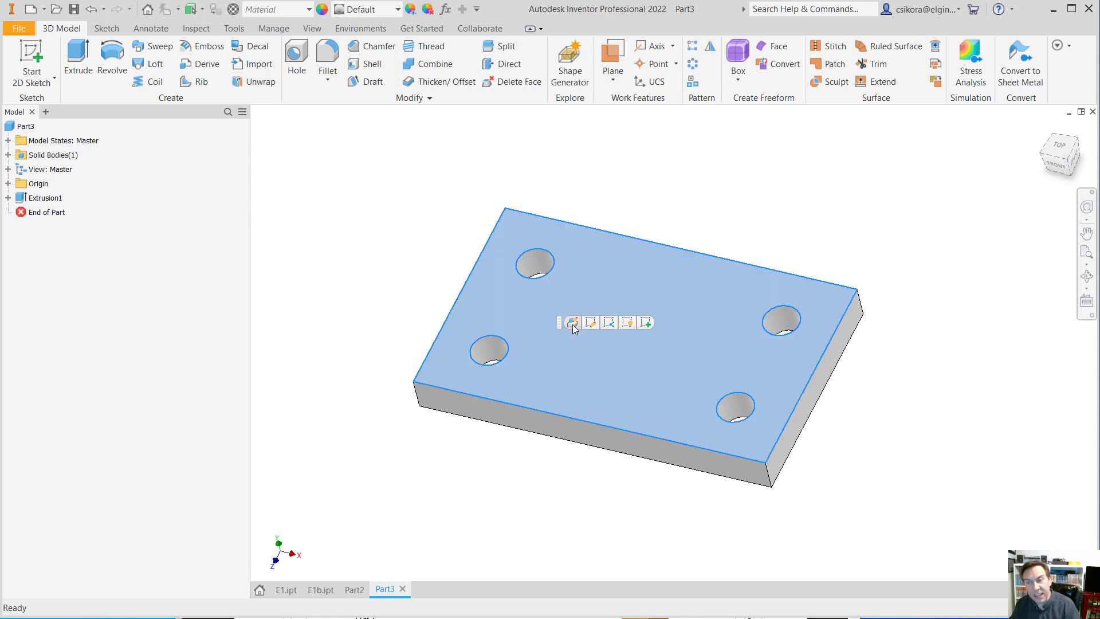
{"action": "left_click", "coordinate": [573, 323]}
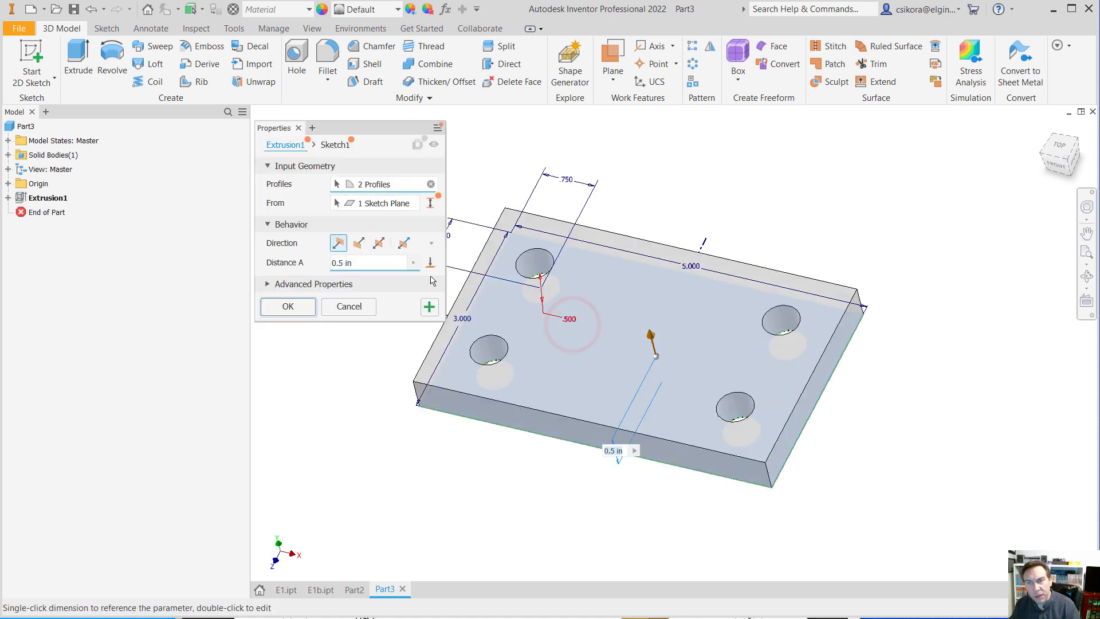
{"action": "left_click_drag", "start_coordinate": [337, 262], "coordinate": [329, 264]}
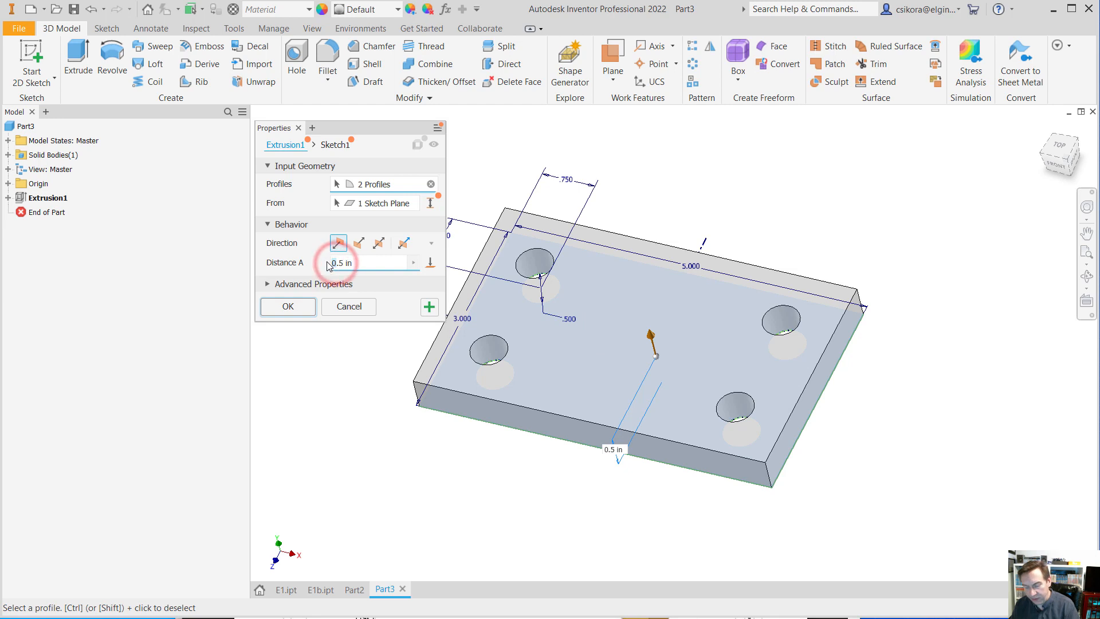
{"action": "type", "text": "1"}
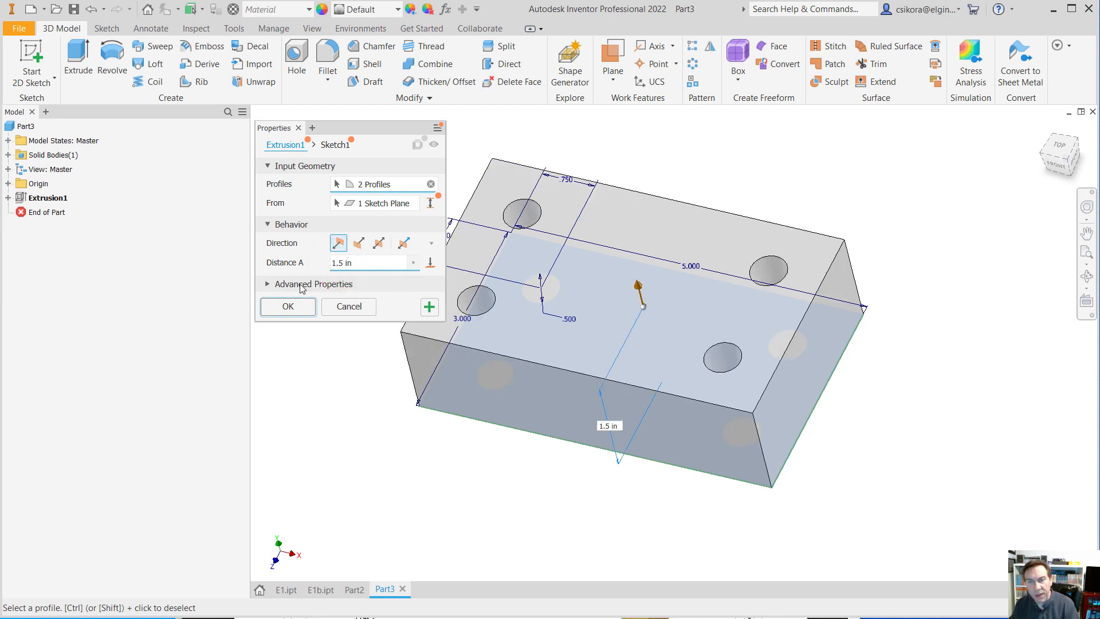
{"action": "left_click", "coordinate": [295, 307]}
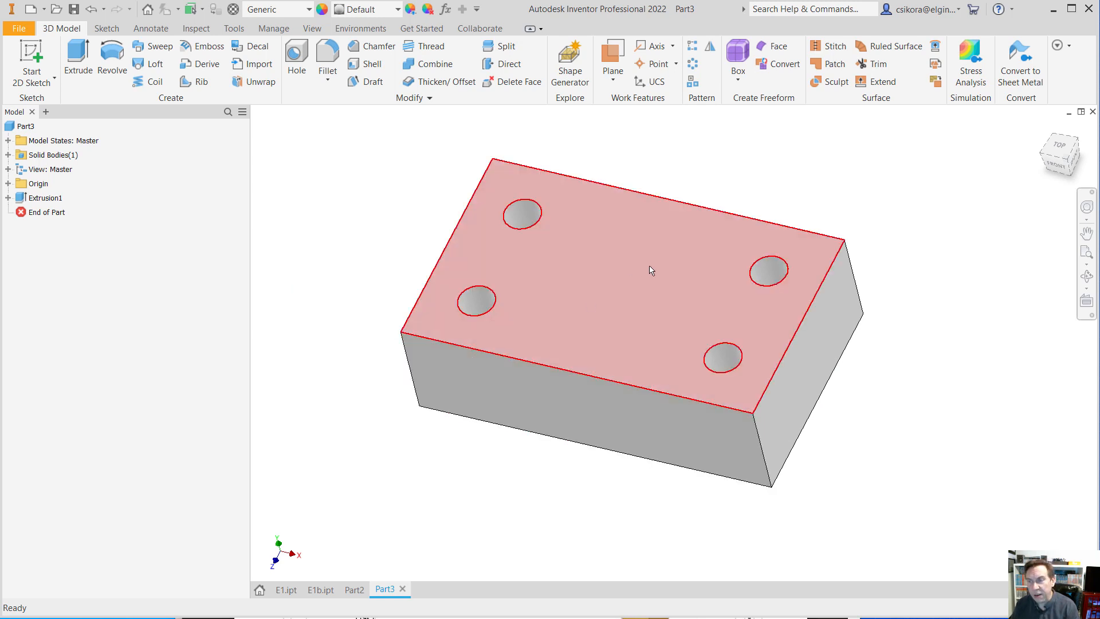
- Sketch a center rectangle on the block's top face from the origin to the long edges, entering 1.5 in for its width
{"action": "left_click", "coordinate": [650, 270]}
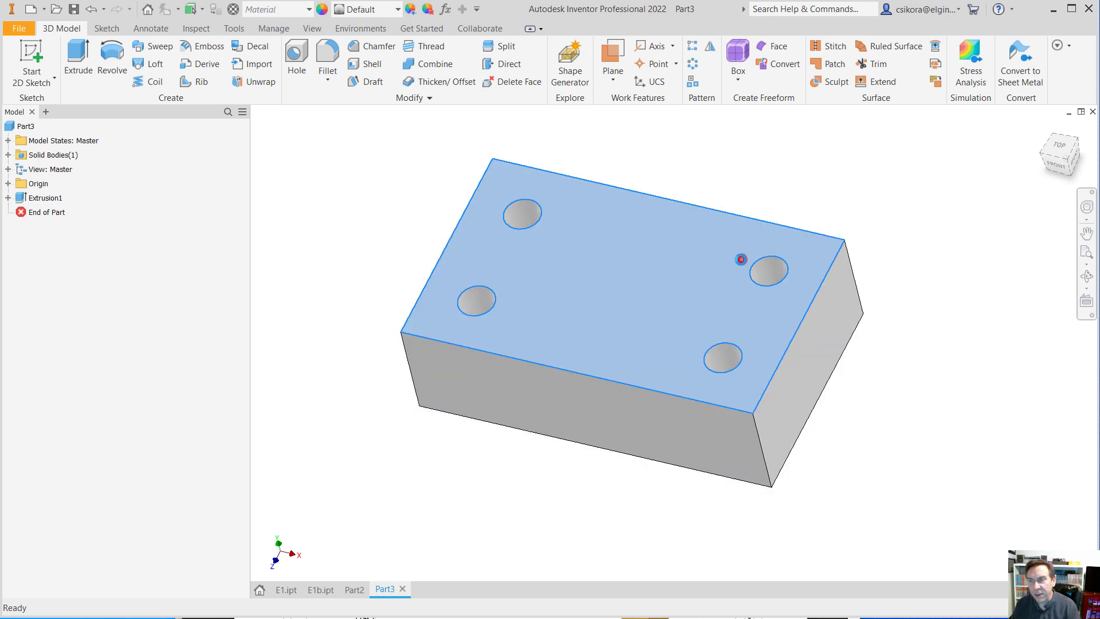
{"action": "left_click", "coordinate": [741, 259]}
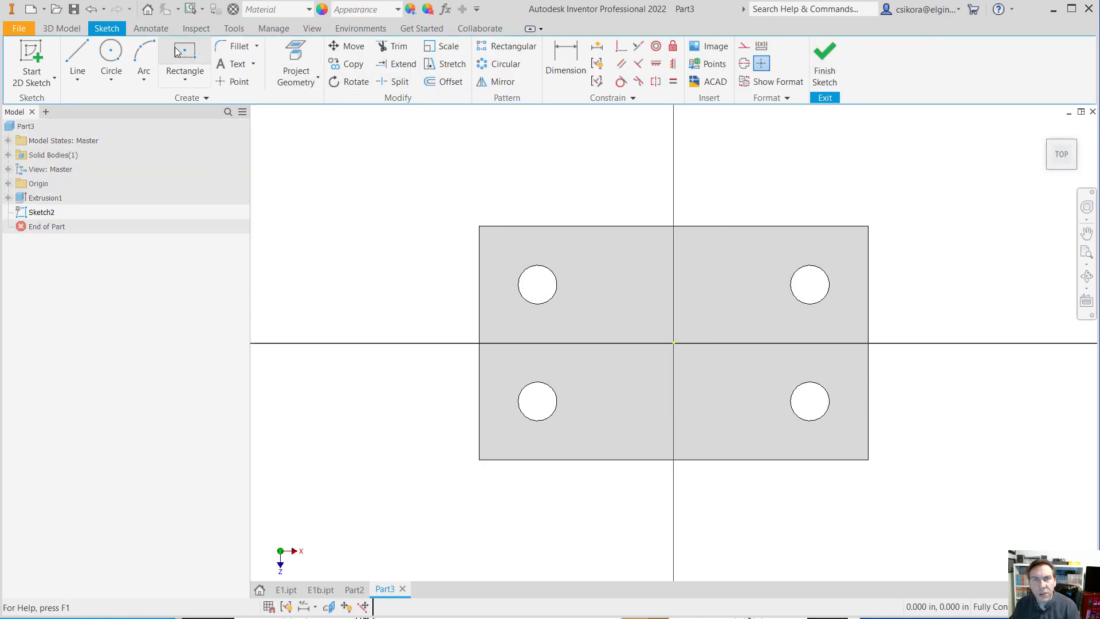
{"action": "left_click", "coordinate": [184, 54]}
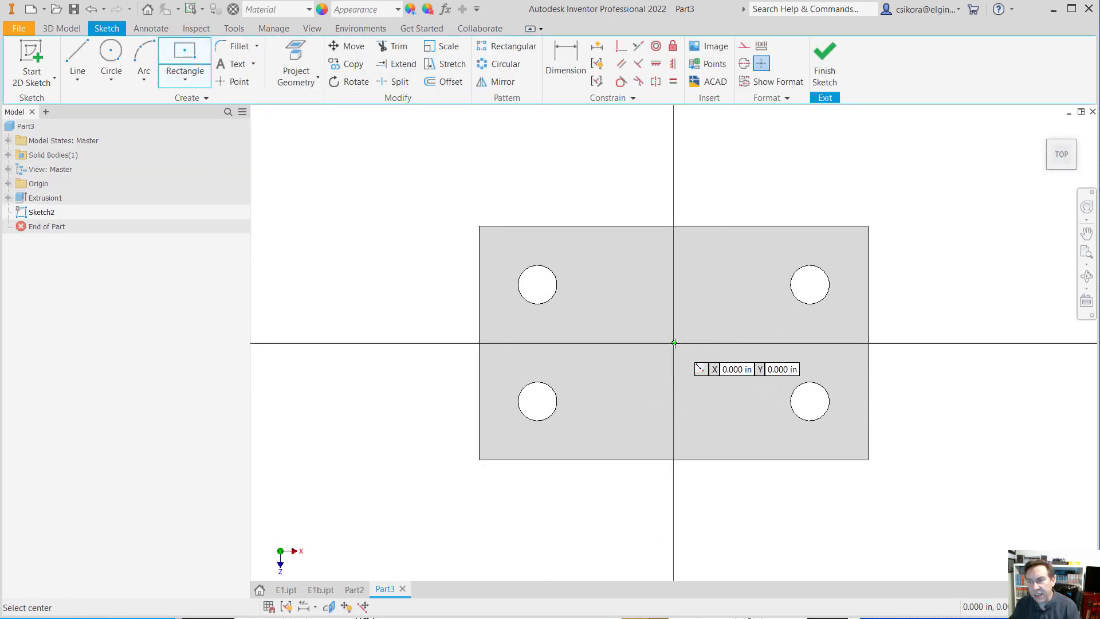
{"action": "left_click", "coordinate": [675, 343]}
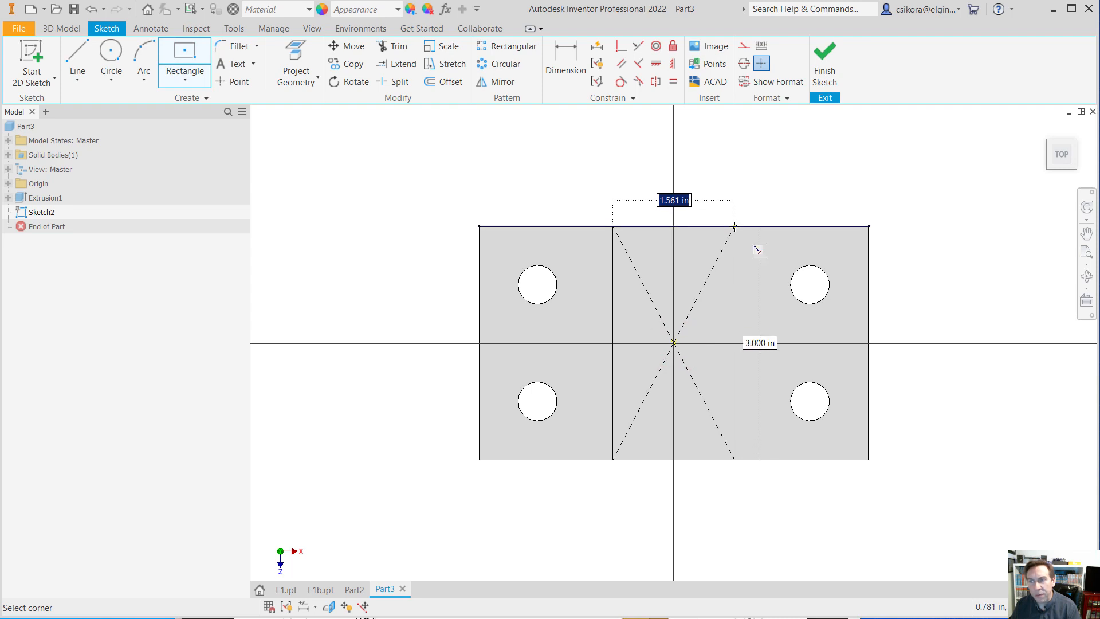
{"action": "type", "text": "1.5"}
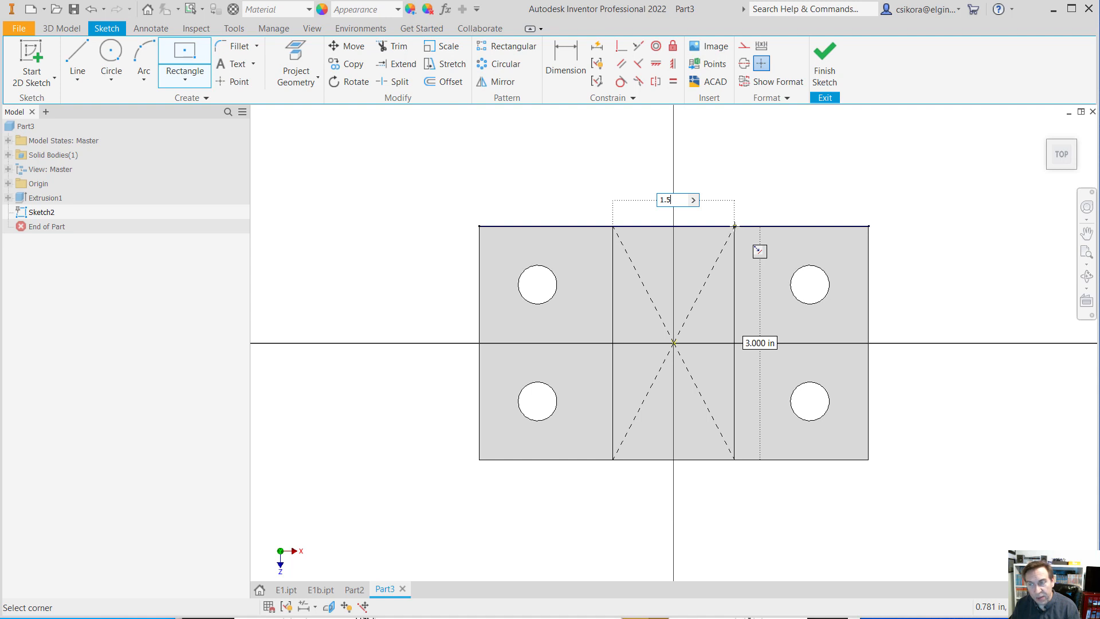
{"action": "left_click", "coordinate": [733, 226]}
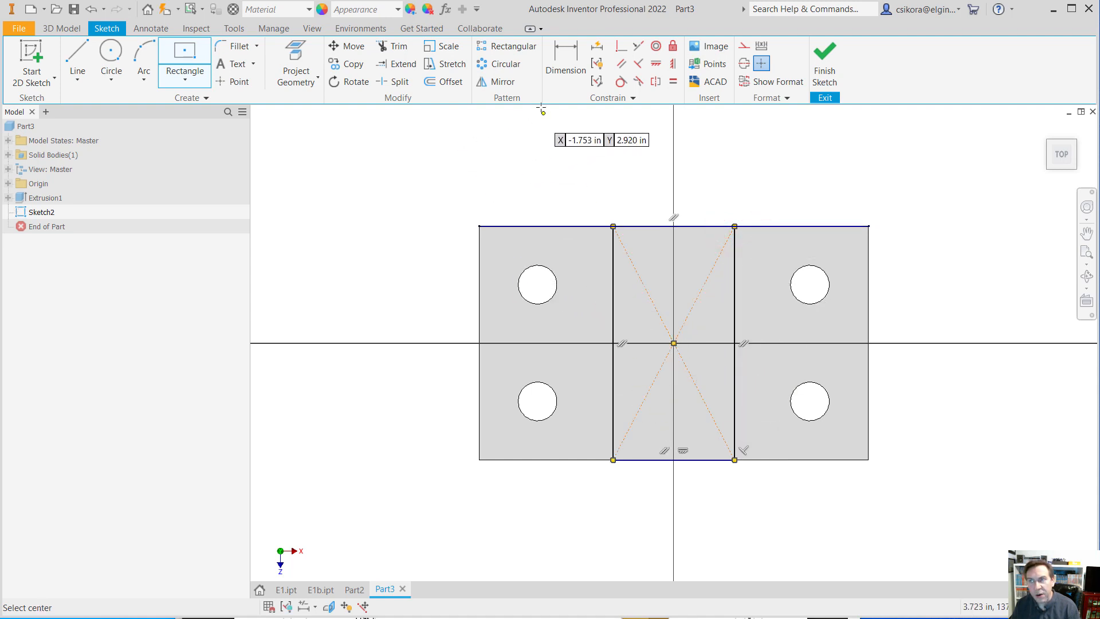
- Extrude the center rectangle 1 in down into the block as a cut to form the slot
{"action": "left_click", "coordinate": [63, 28]}
{"action": "left_click", "coordinate": [76, 52]}
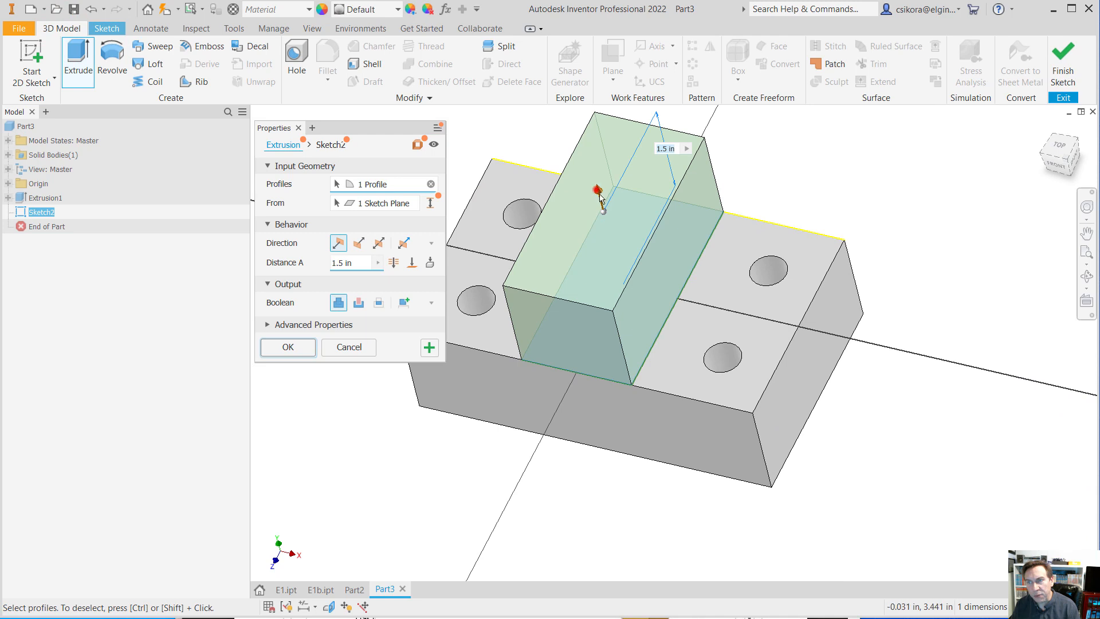
{"action": "left_click_drag", "start_coordinate": [599, 192], "coordinate": [652, 307]}
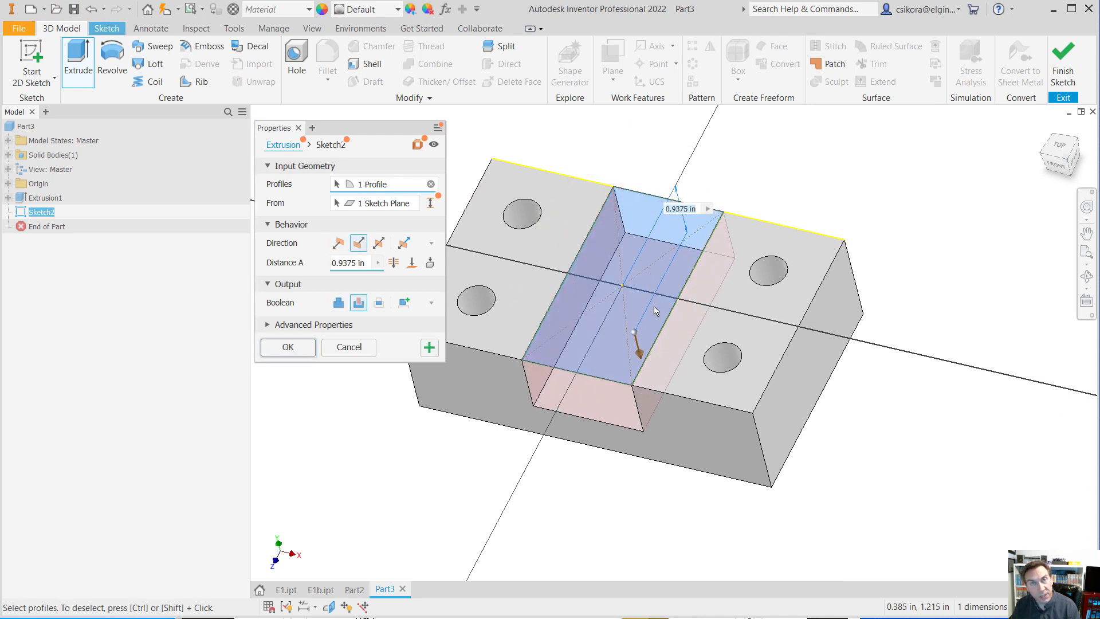
{"action": "left_click", "coordinate": [679, 208]}
{"action": "type", "text": "1"}
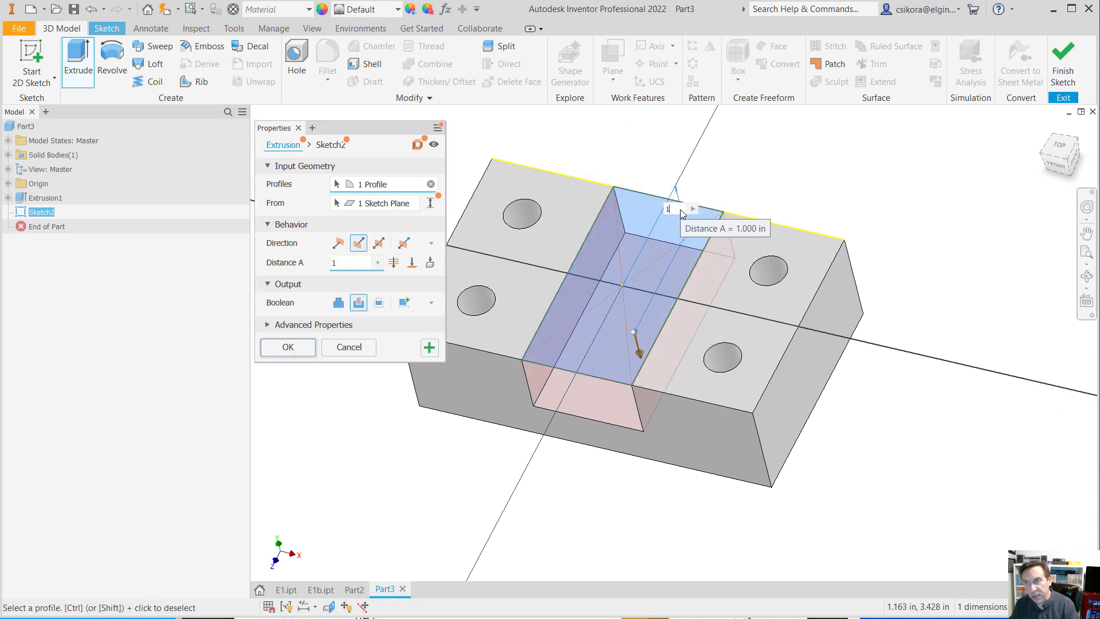
{"action": "key", "text": "Return"}
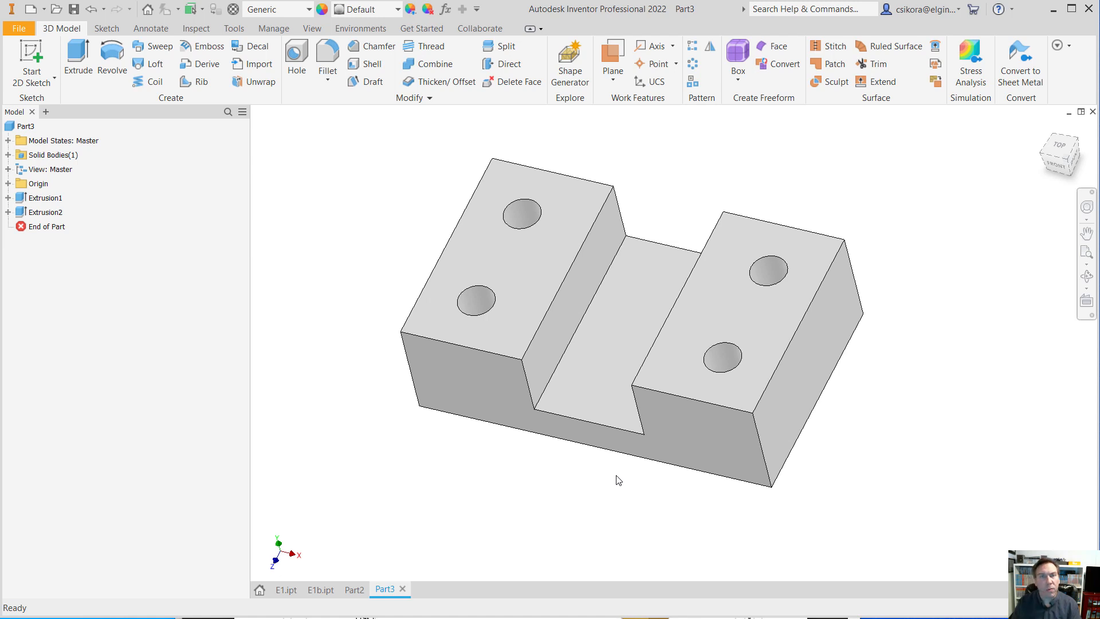
{"action": "left_click", "coordinate": [19, 29]}
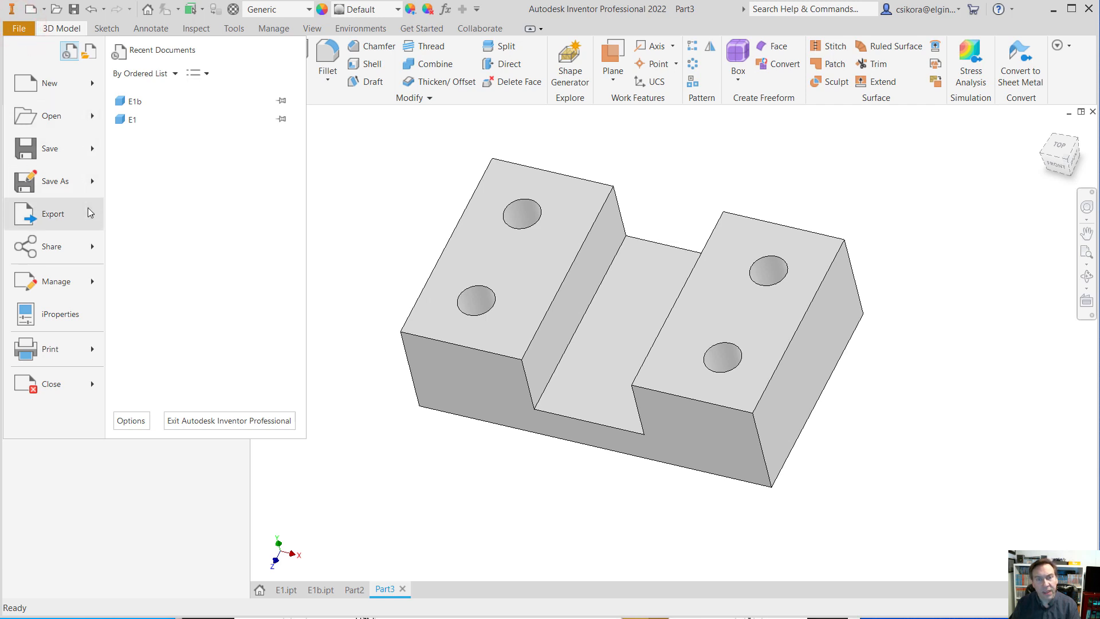
{"action": "mouse_move", "coordinate": [88, 207]}
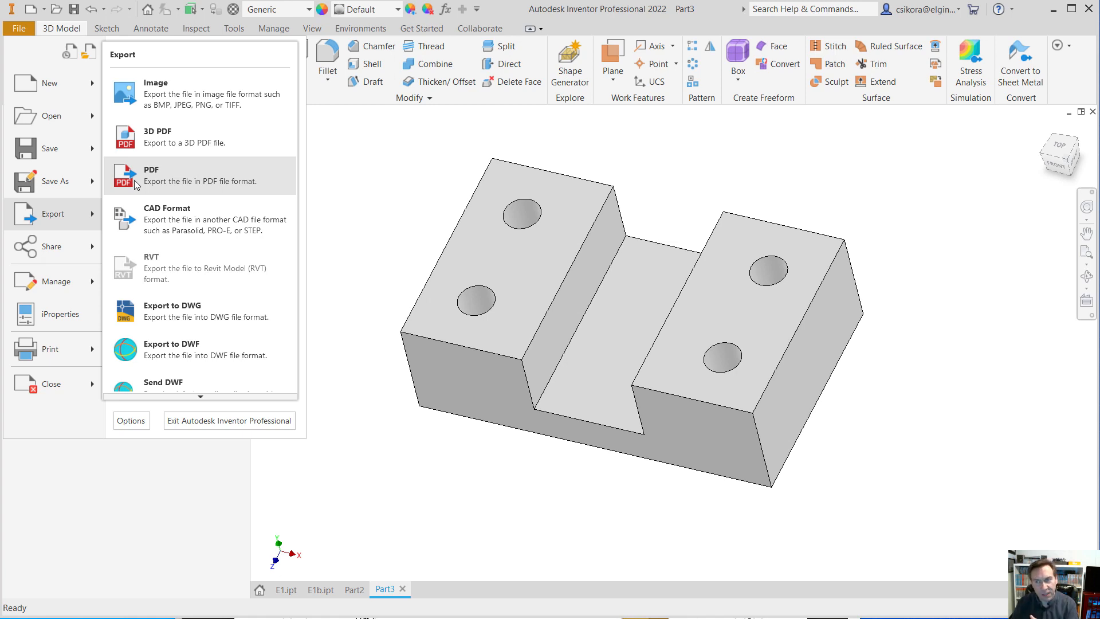
- Fillet the block's four outer vertical corner edges with a 0.5 in radius
{"action": "left_click", "coordinate": [1038, 141]}
{"action": "left_click", "coordinate": [1043, 128]}
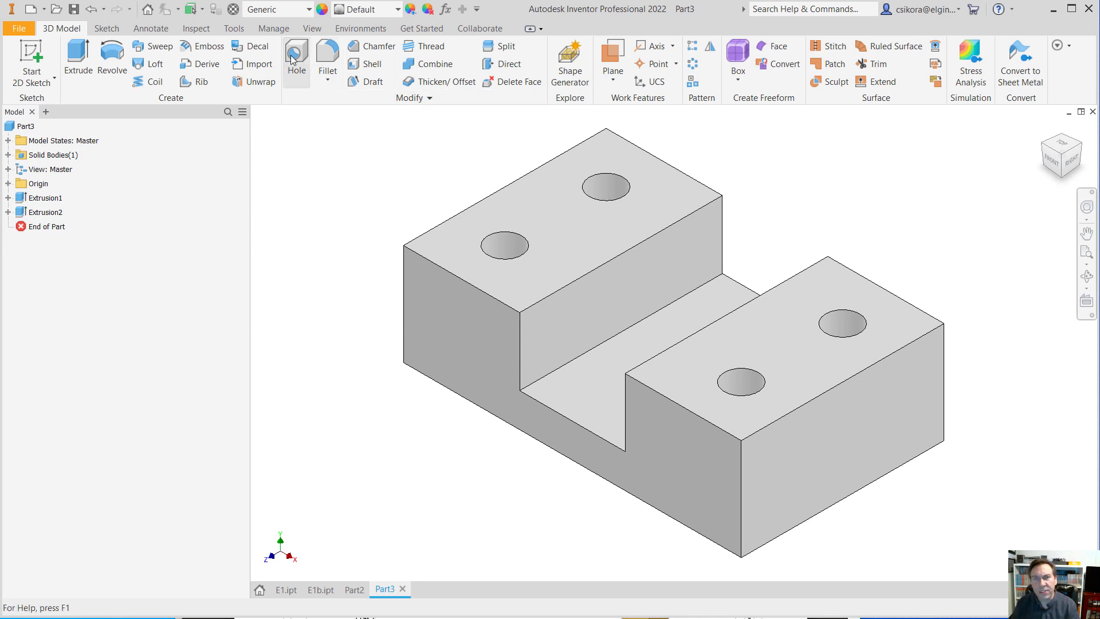
{"action": "left_click", "coordinate": [325, 49]}
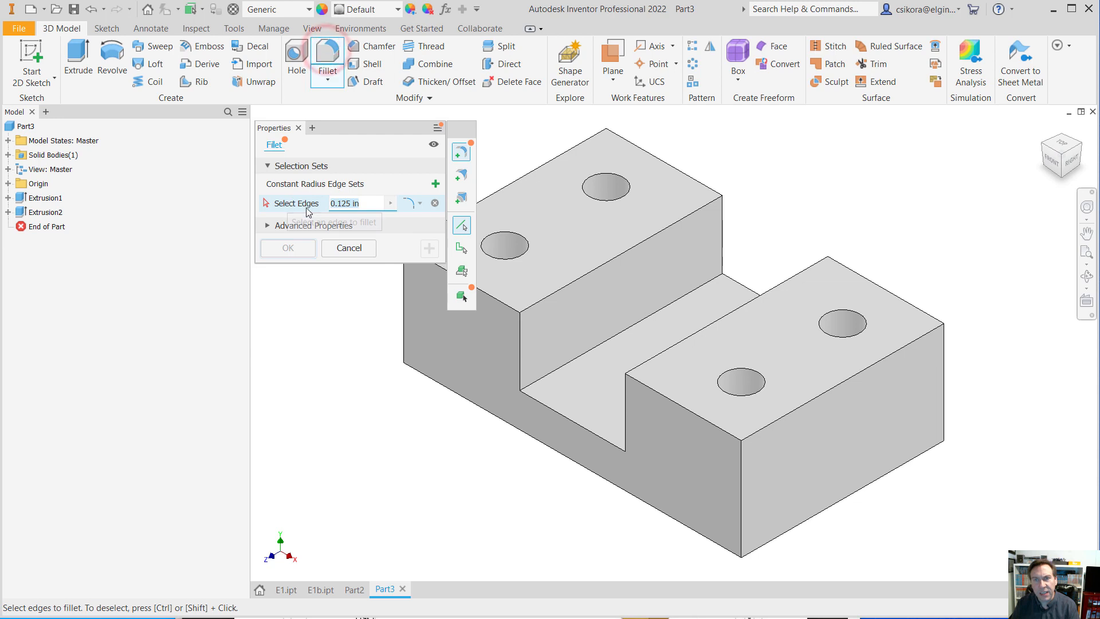
{"action": "left_click", "coordinate": [355, 204]}
{"action": "type", "text": ".5"}
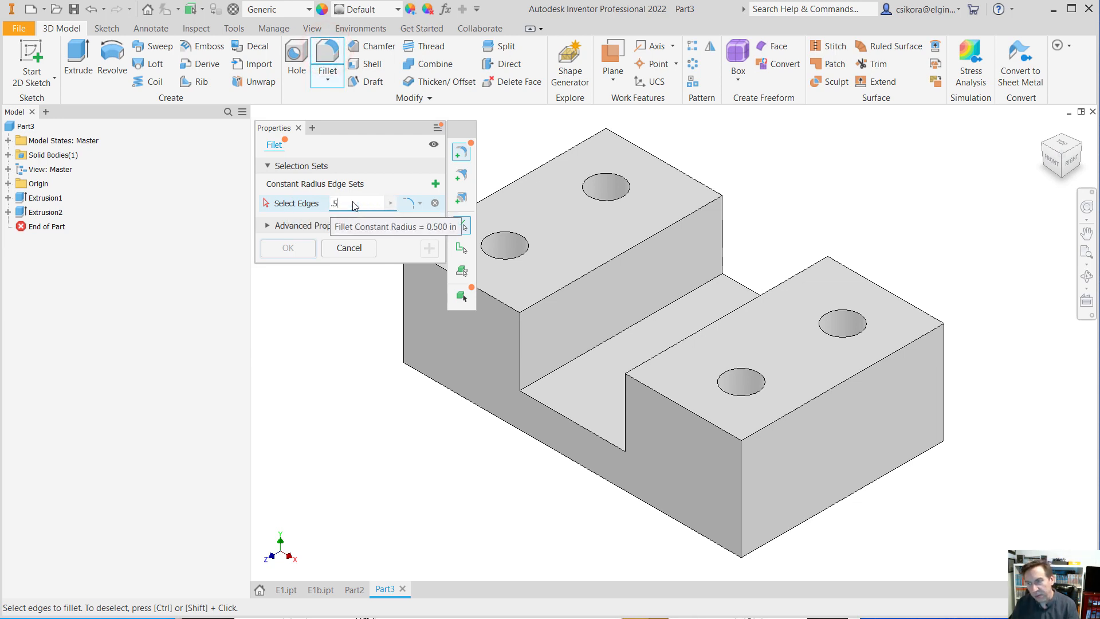
{"action": "left_click", "coordinate": [741, 473]}
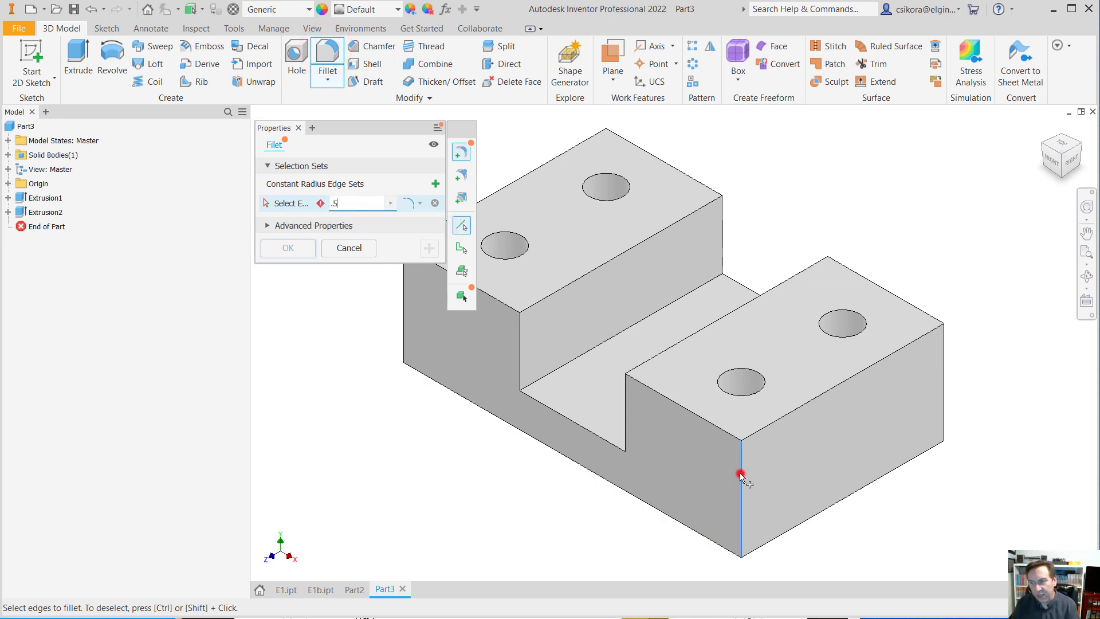
{"action": "left_click", "coordinate": [944, 375]}
{"action": "left_click", "coordinate": [607, 153]}
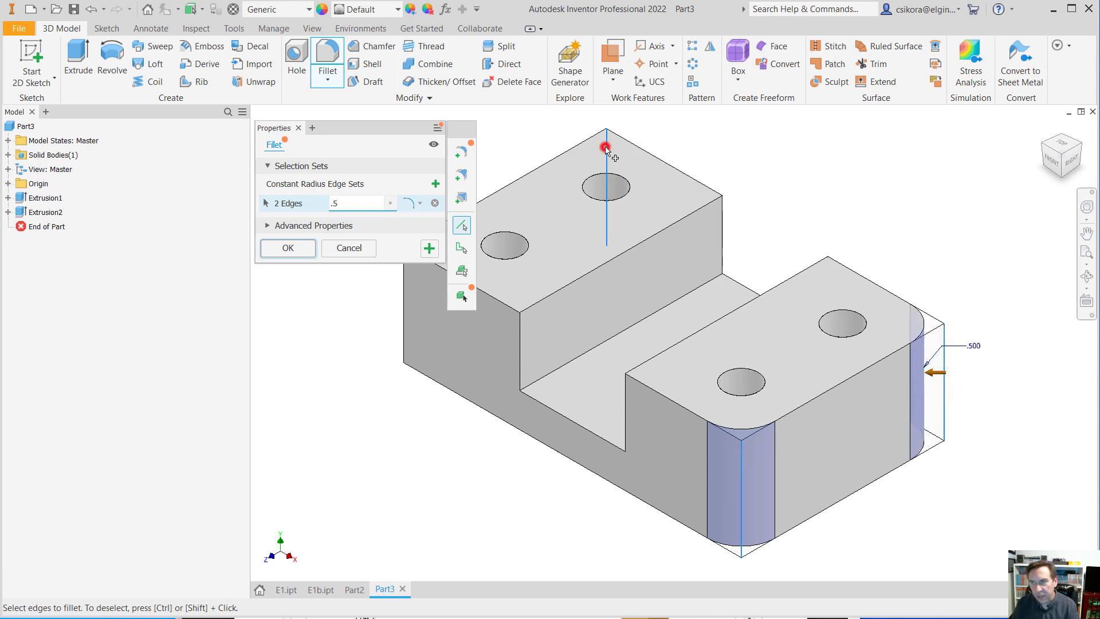
{"action": "left_click", "coordinate": [405, 303]}
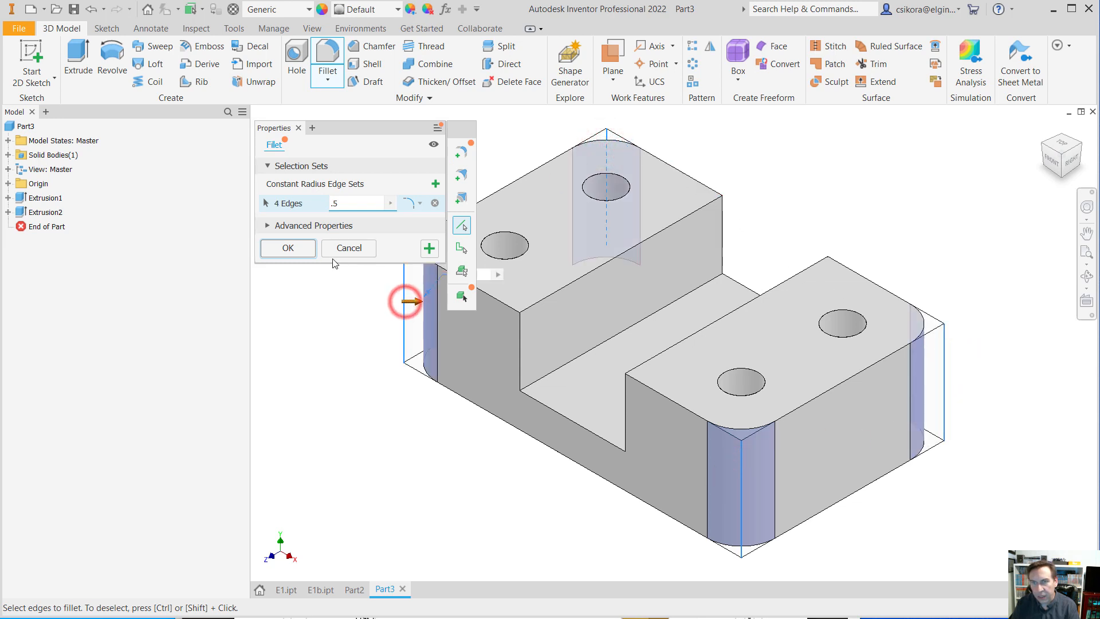
{"action": "left_click", "coordinate": [305, 253]}
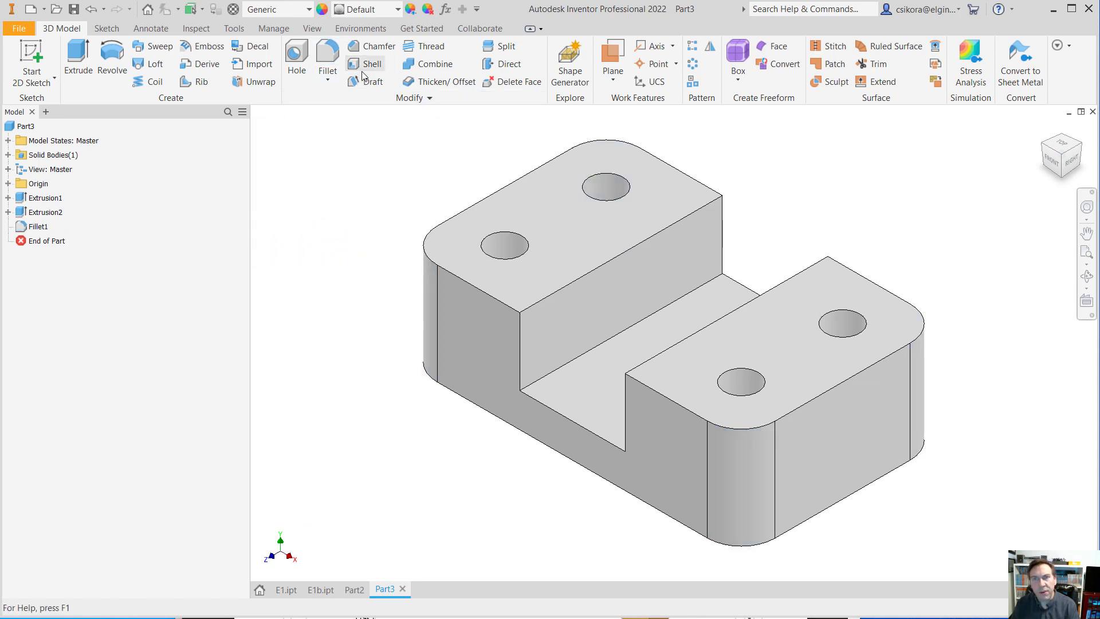
- Chamfer the outer top edge chains on both sides of the slot by 0.125 in
{"action": "left_click", "coordinate": [366, 47]}
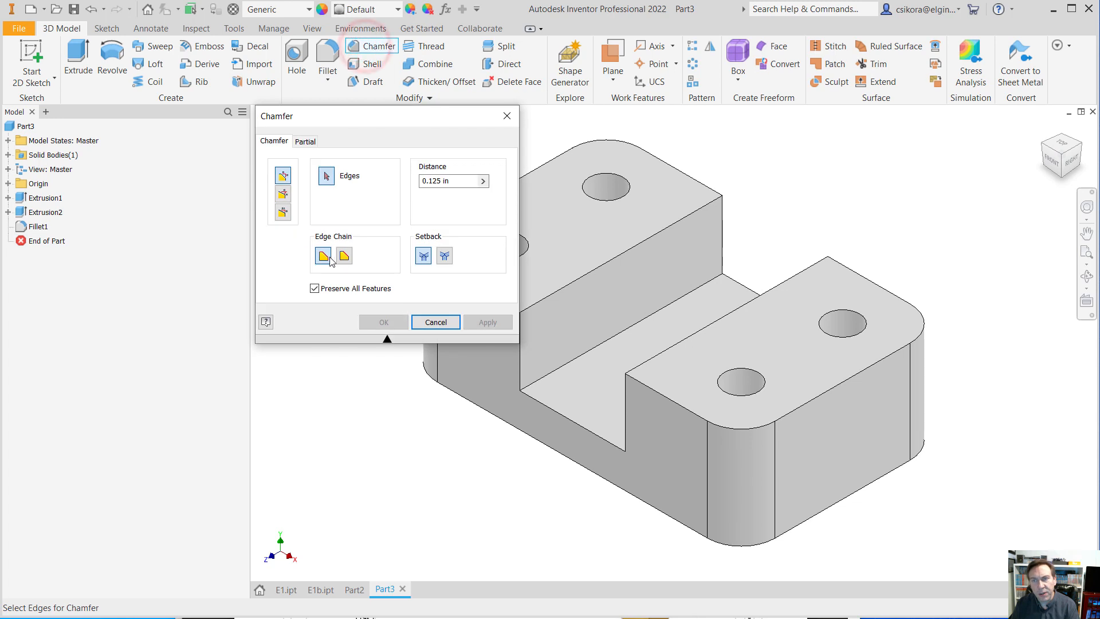
{"action": "left_click", "coordinate": [644, 382]}
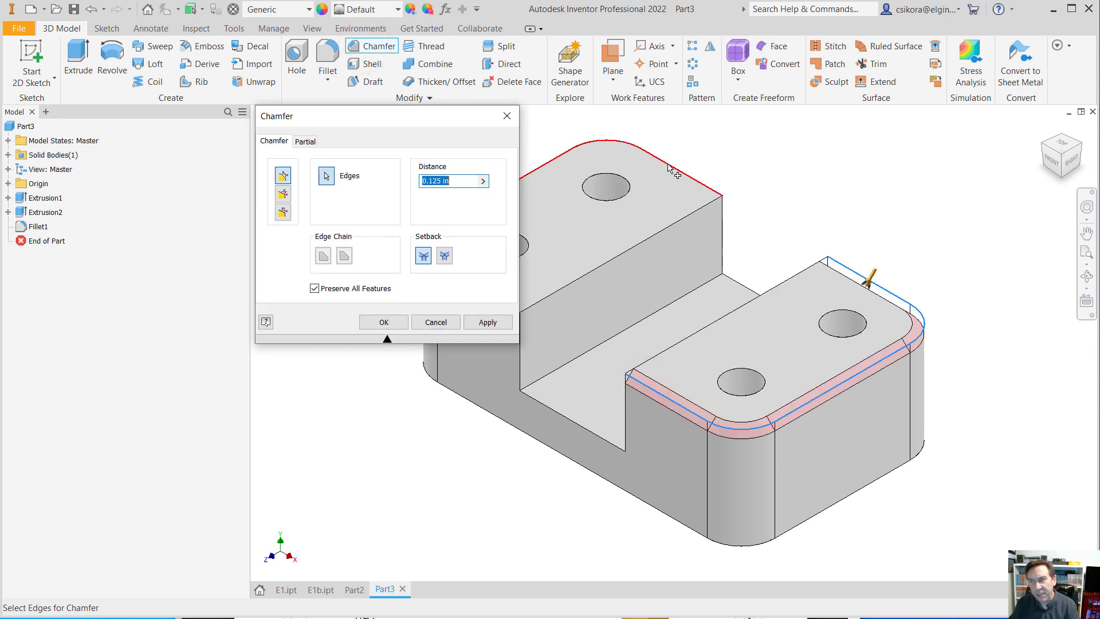
{"action": "left_click", "coordinate": [667, 165]}
{"action": "left_click", "coordinate": [395, 320]}
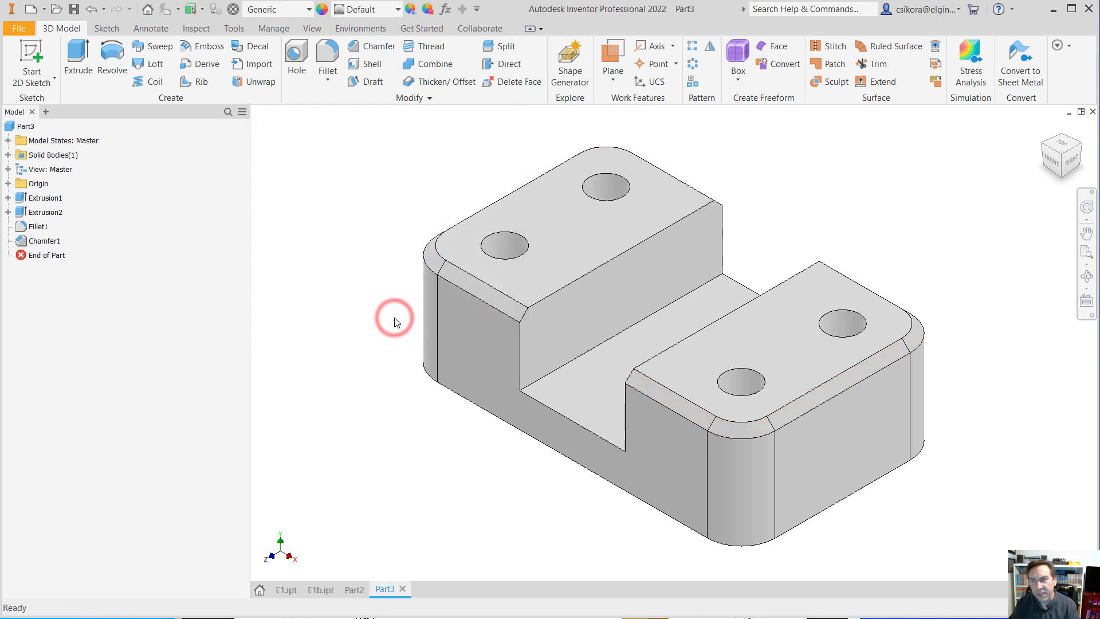
- Chamfer the top edges of all four holes with a distance of 0.25 in
{"action": "left_click", "coordinate": [384, 50]}
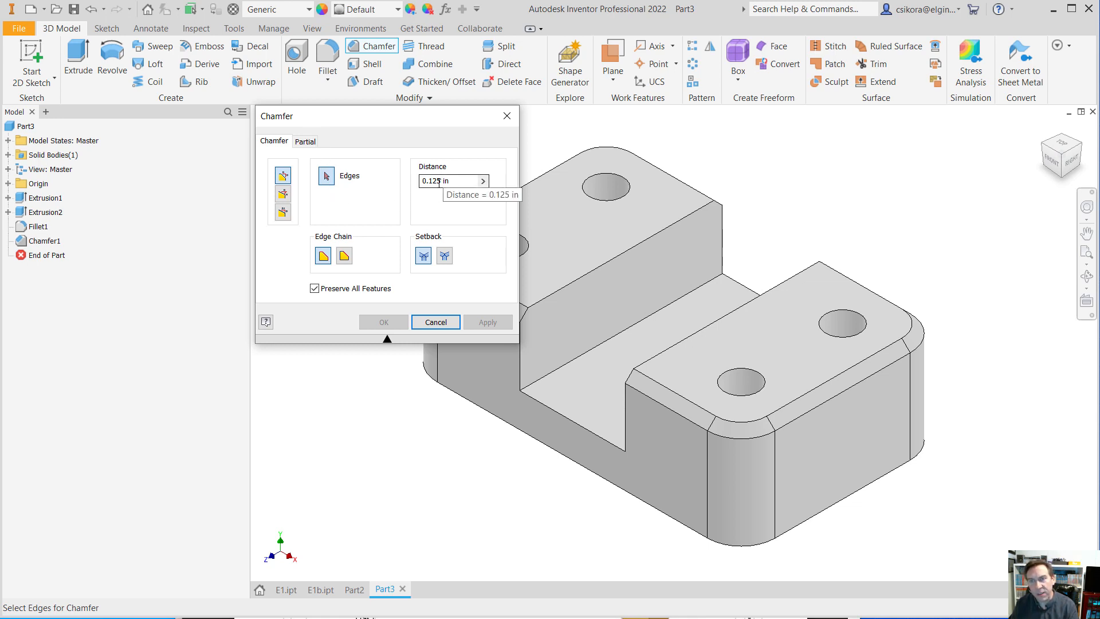
{"action": "left_click_drag", "start_coordinate": [441, 180], "coordinate": [431, 178]}
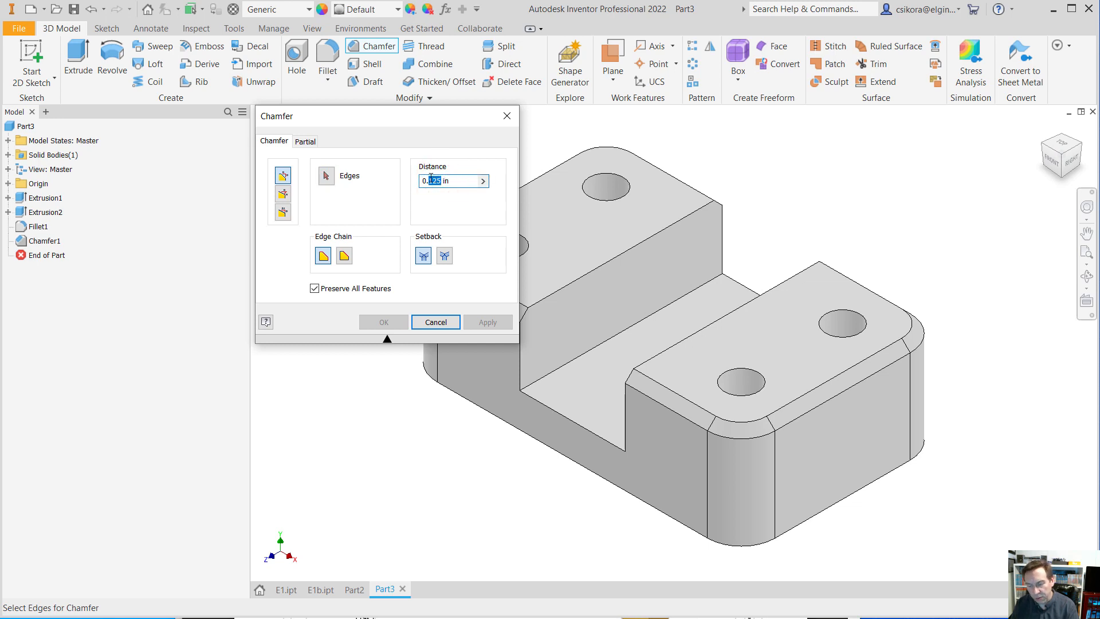
{"action": "left_click", "coordinate": [612, 189]}
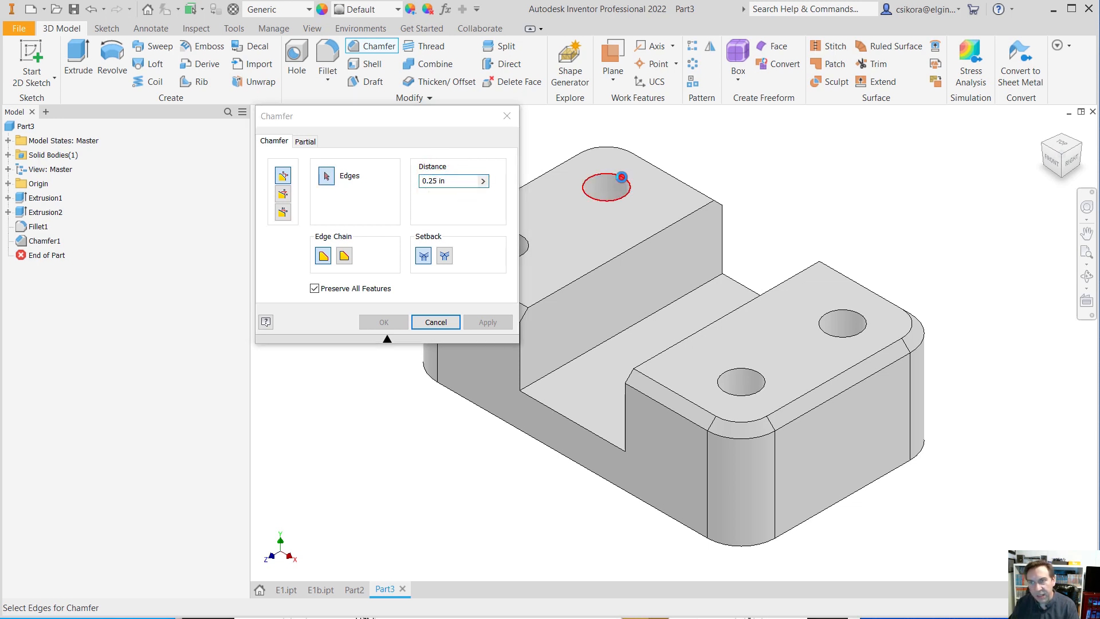
{"action": "left_click", "coordinate": [526, 244]}
{"action": "left_click", "coordinate": [734, 369]}
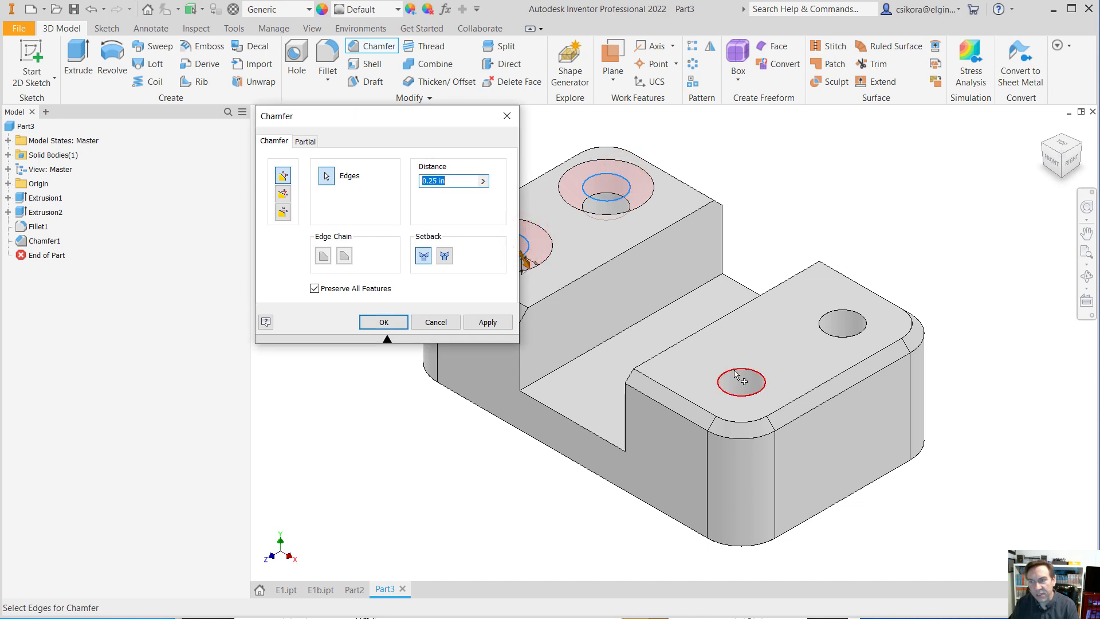
{"action": "left_click", "coordinate": [822, 330]}
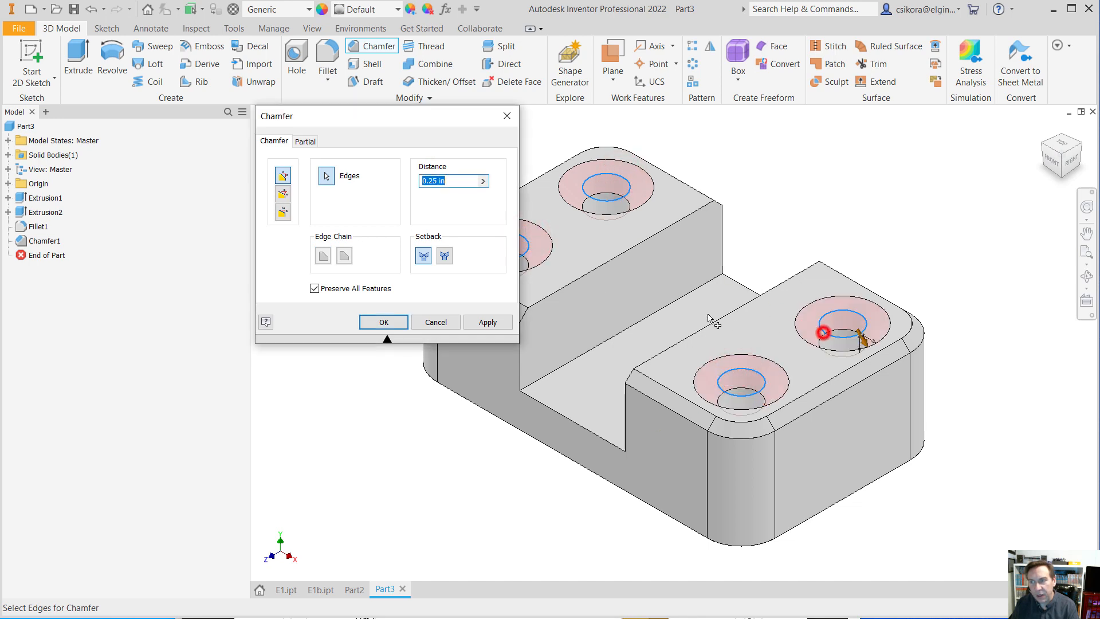
{"action": "left_click", "coordinate": [384, 322]}
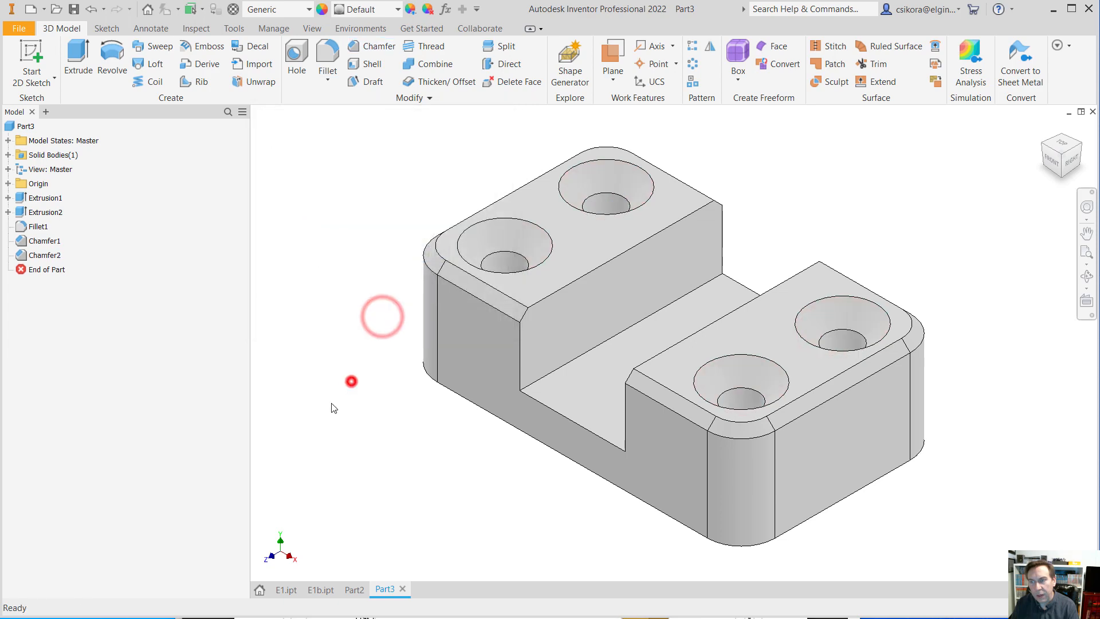
{"action": "mouse_move", "coordinate": [403, 307]}
{"action": "middle_mouse_down", "text": "shift"}
{"action": "mouse_move", "coordinate": [413, 363]}
{"action": "mouse_move", "coordinate": [403, 299]}
{"action": "middle_mouse_up", "text": "shift"}
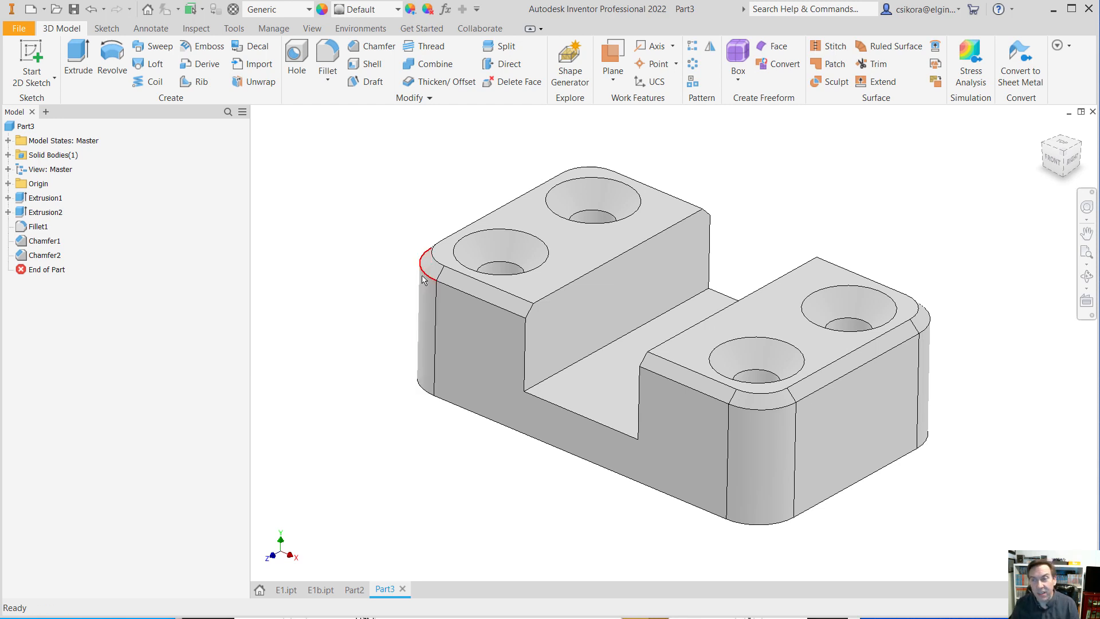
{"action": "mouse_move", "coordinate": [403, 299]}
{"action": "middle_mouse_down", "text": "shift"}
{"action": "mouse_move", "coordinate": [385, 368]}
{"action": "mouse_move", "coordinate": [422, 289]}
{"action": "middle_mouse_up", "text": "shift"}
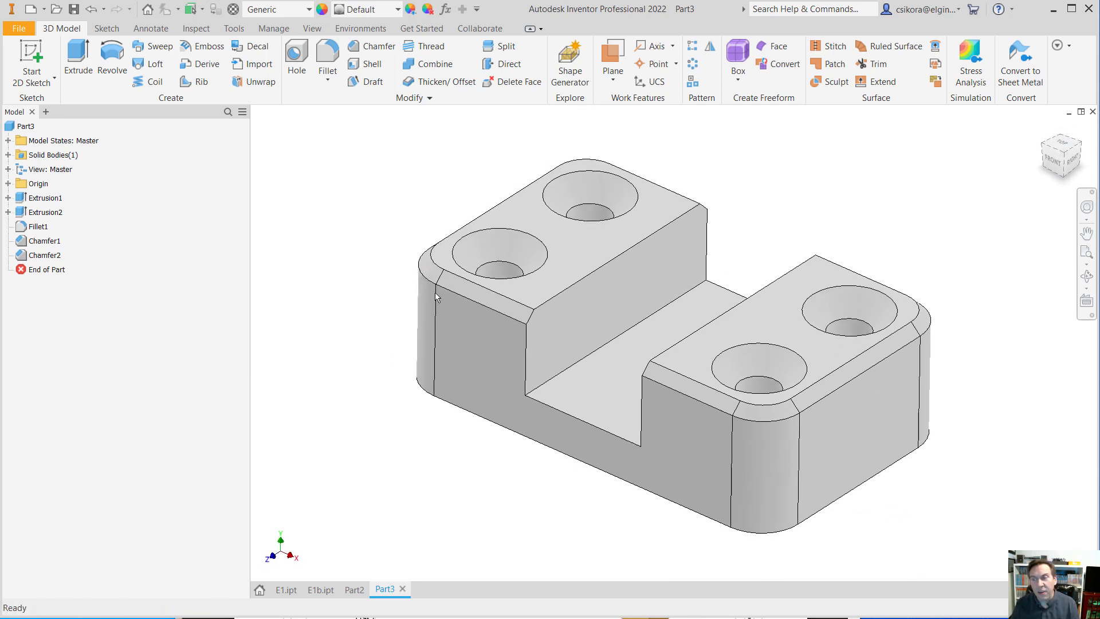
- Edit the chamfer on the four holes and set its distance to 0.125 in
{"action": "left_click", "coordinate": [496, 247]}
{"action": "left_click", "coordinate": [590, 182]}
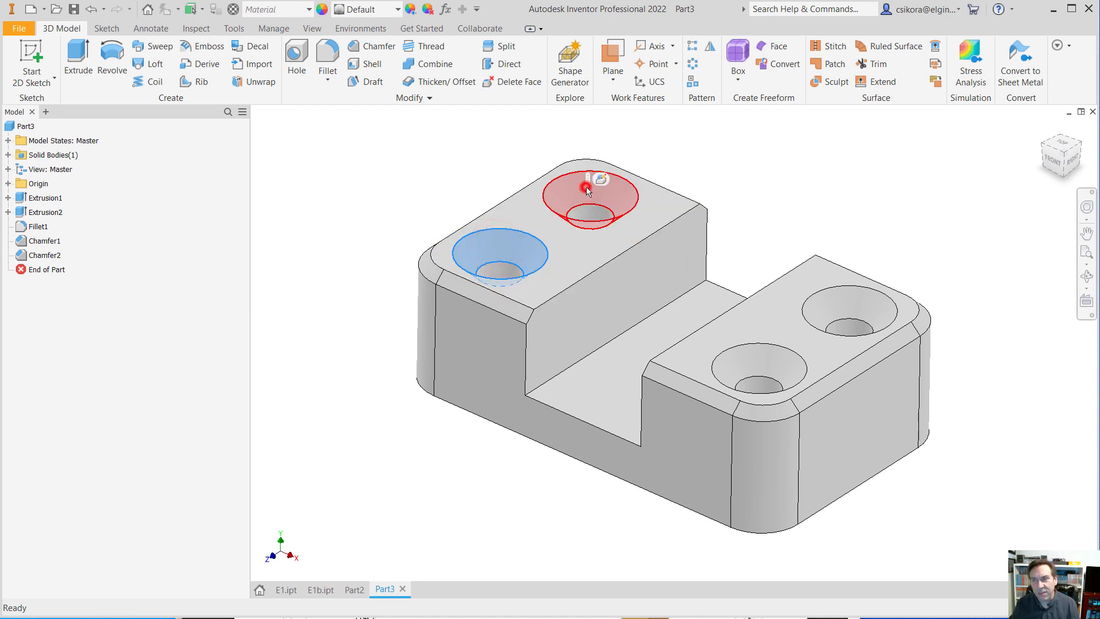
{"action": "left_click", "coordinate": [599, 180]}
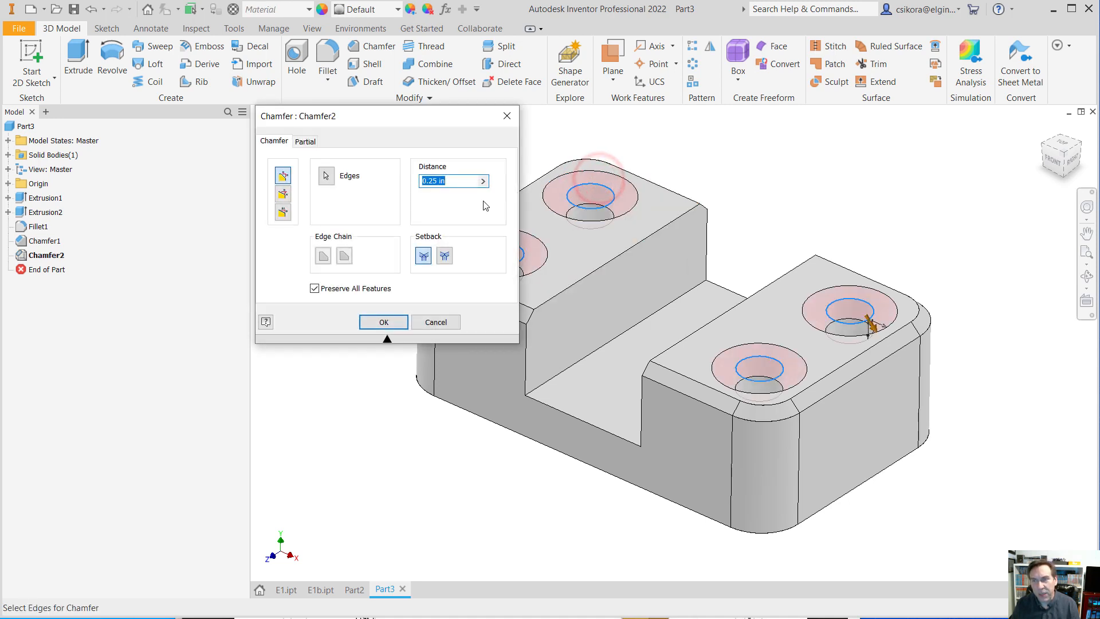
{"action": "type", "text": ".125"}
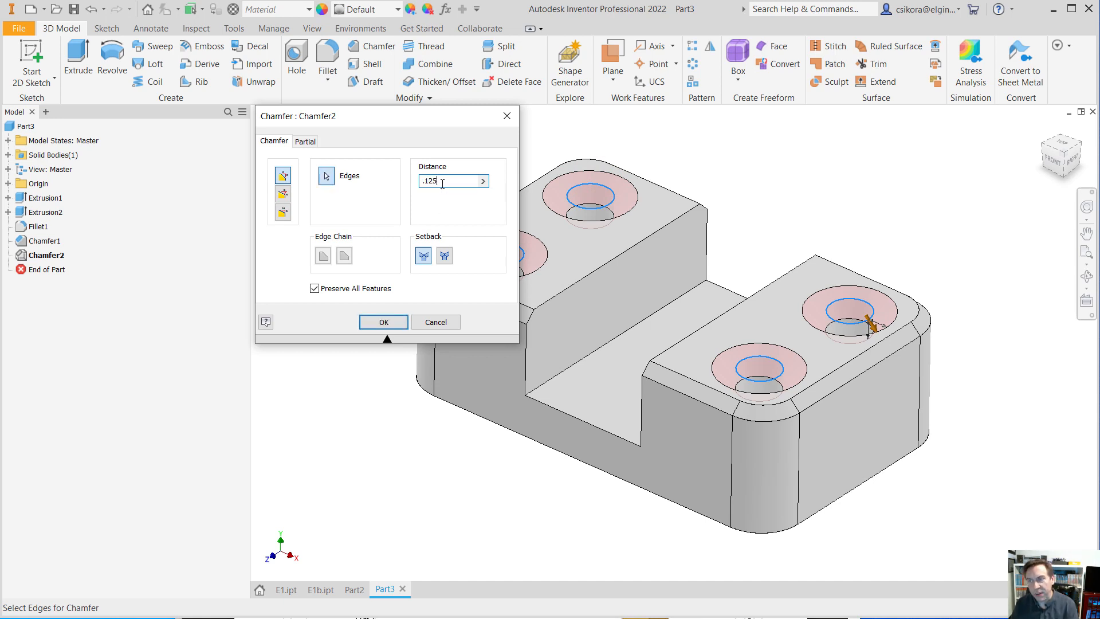
{"action": "key", "text": "Return"}
{"action": "left_click", "coordinate": [369, 207]}
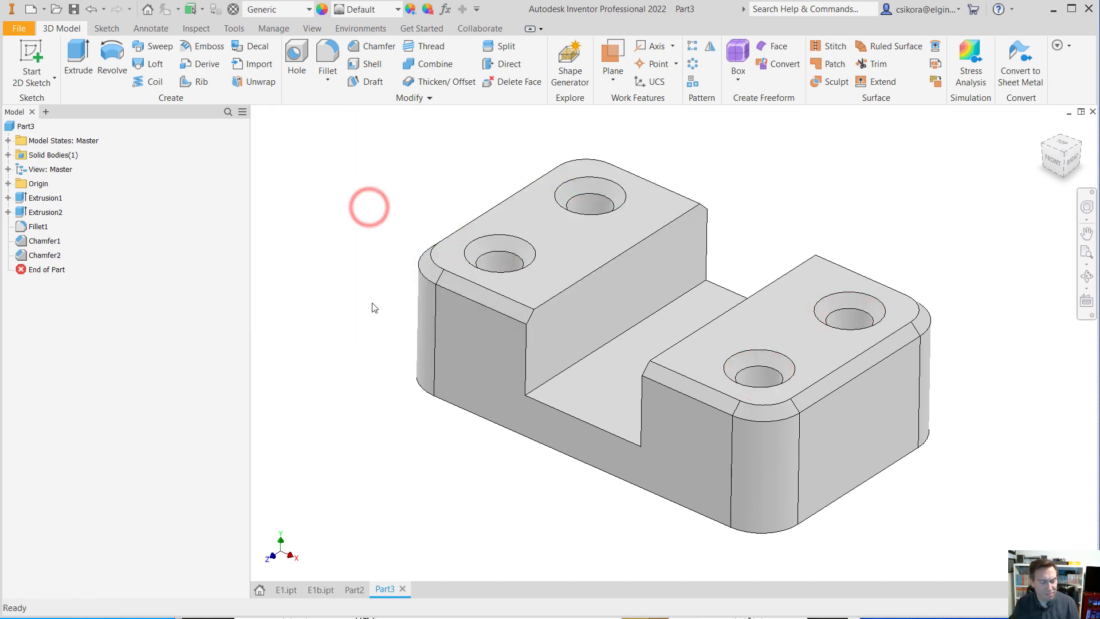
- Shell the block with a 0.062 in wall thickness, removing its bottom face
{"action": "mouse_move", "coordinate": [373, 308]}
{"action": "middle_mouse_down", "text": "shift"}
{"action": "mouse_move", "coordinate": [373, 339]}
{"action": "mouse_move", "coordinate": [368, 304]}
{"action": "middle_mouse_up", "text": "shift"}
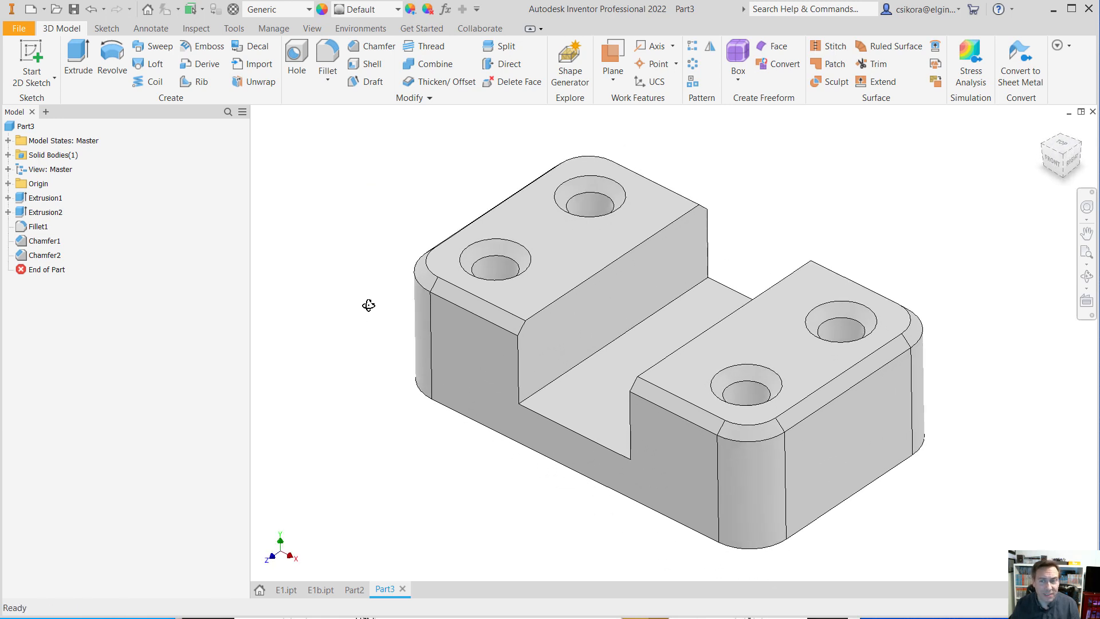
{"action": "middle_click_drag", "start_coordinate": [394, 426], "coordinate": [465, 370], "text": "shift"}
{"action": "scroll", "coordinate": [779, 198], "scroll_direction": "up", "scroll_amount": 3}
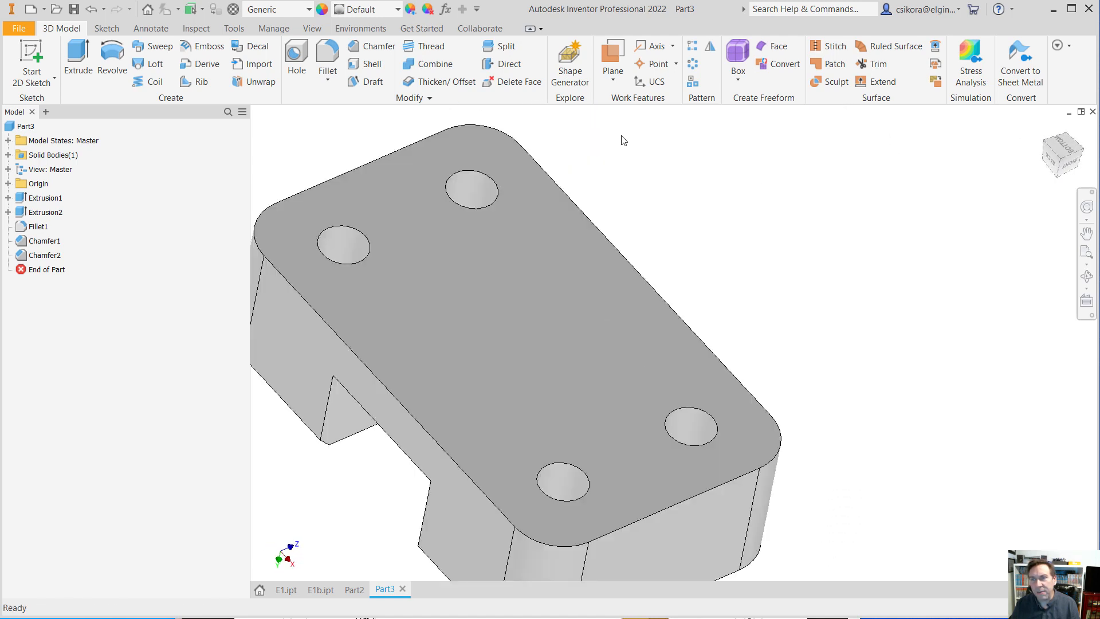
{"action": "left_click", "coordinate": [371, 64]}
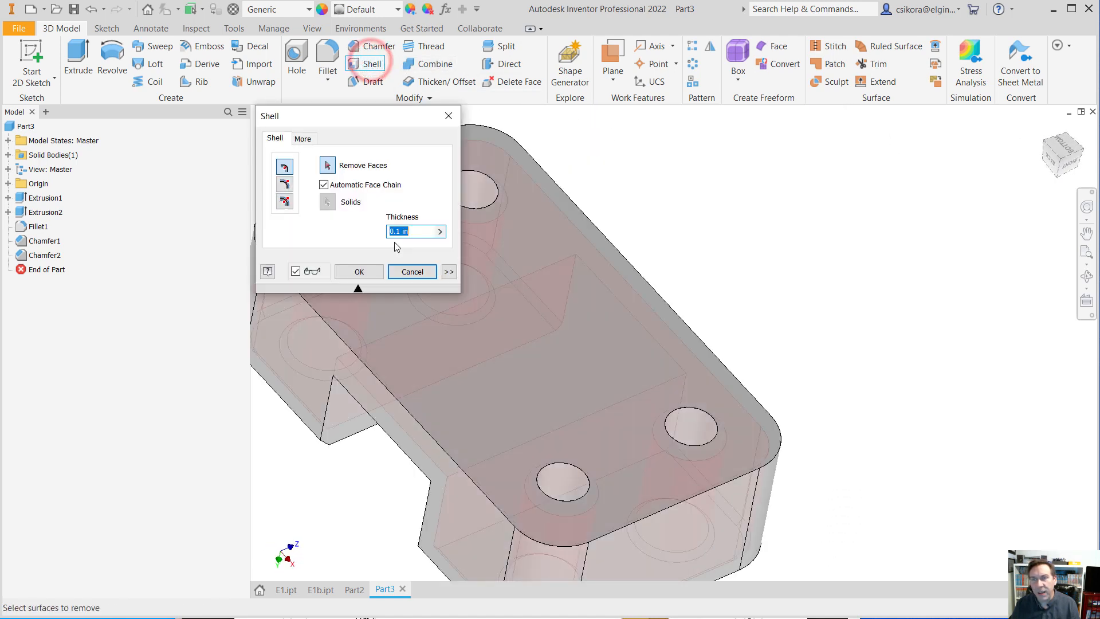
{"action": "left_click", "coordinate": [558, 288]}
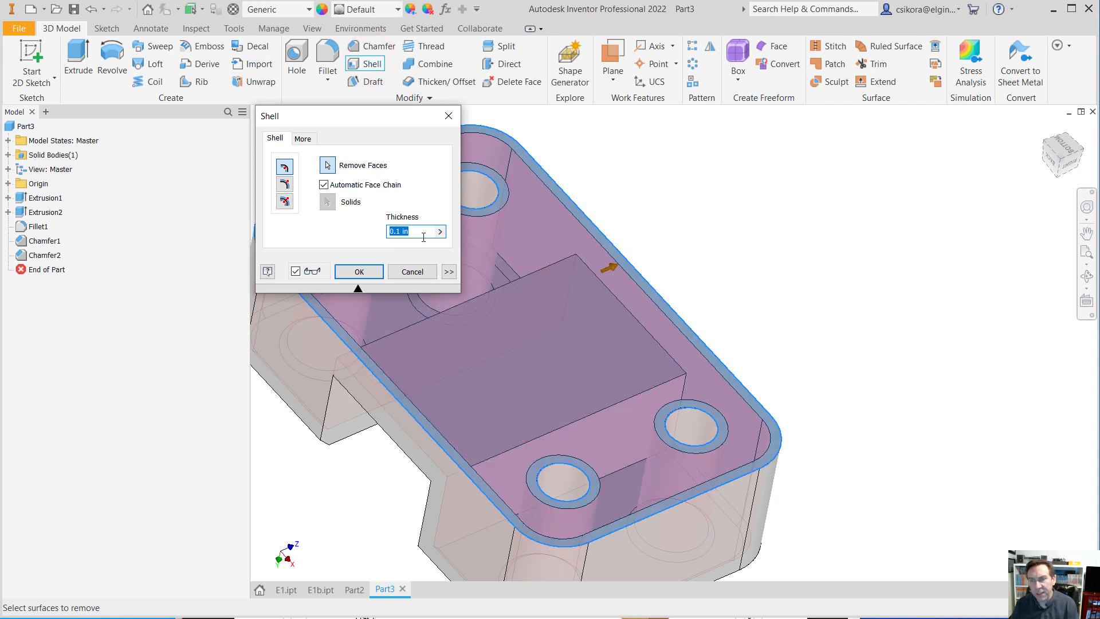
{"action": "type", "text": ".062"}
{"action": "left_click", "coordinate": [358, 271]}
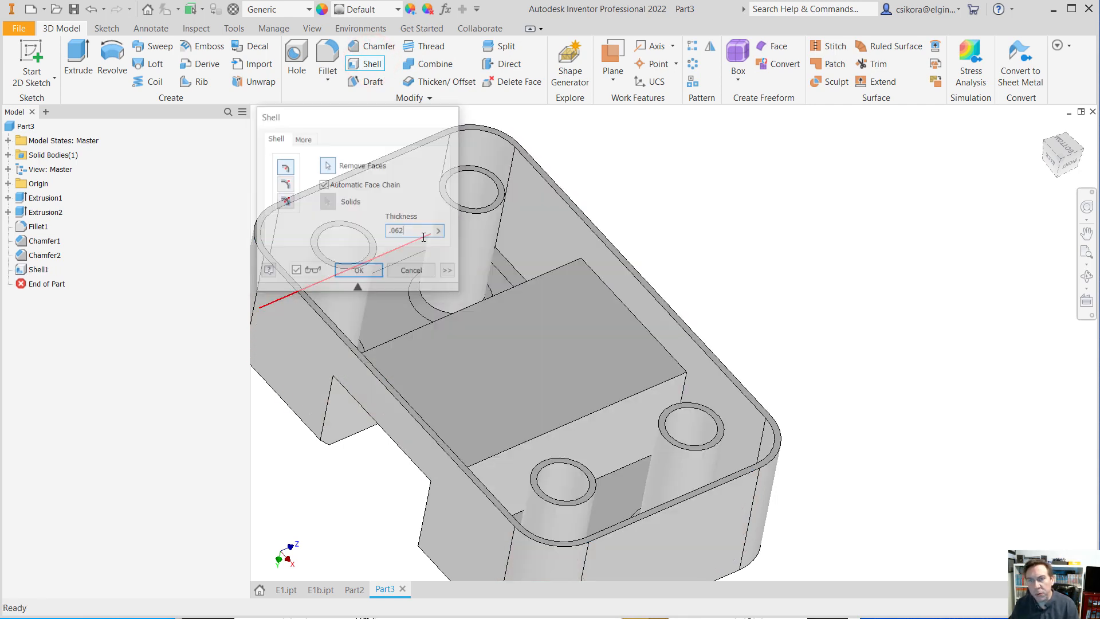
- Examine the shelled block from below and above, and return to the isometric view
{"action": "scroll", "coordinate": [743, 315], "scroll_direction": "down", "scroll_amount": 2}
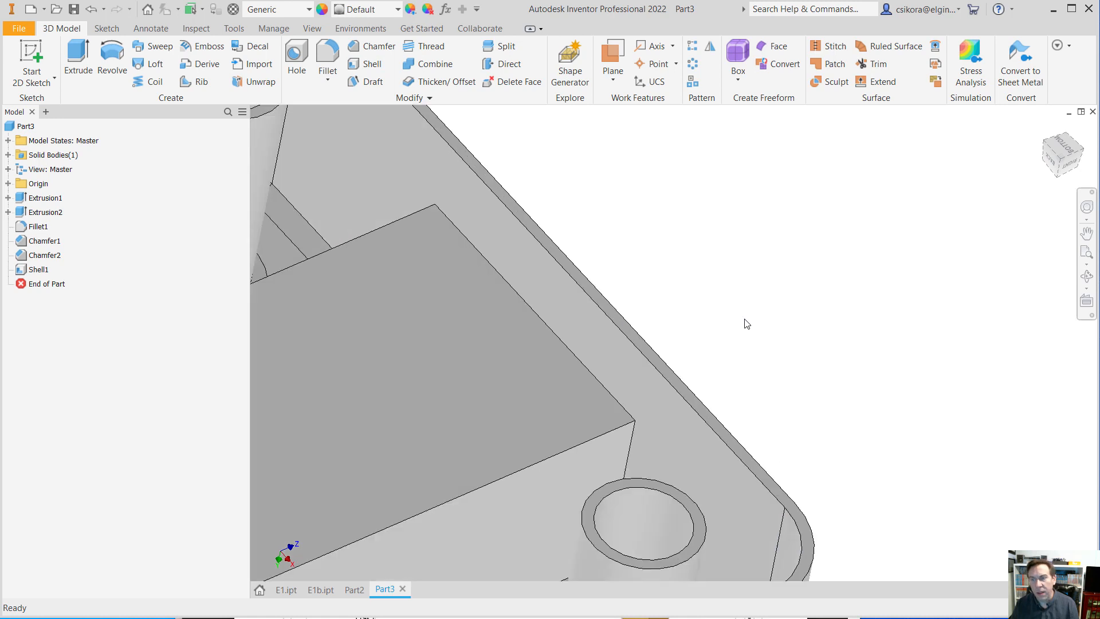
{"action": "scroll", "coordinate": [740, 323], "scroll_direction": "up", "scroll_amount": 4}
{"action": "scroll", "coordinate": [643, 382], "scroll_direction": "up", "scroll_amount": 2}
{"action": "middle_click_drag", "start_coordinate": [642, 378], "coordinate": [525, 445], "text": "shift"}
{"action": "scroll", "coordinate": [631, 422], "scroll_direction": "down", "scroll_amount": 5}
{"action": "scroll", "coordinate": [854, 231], "scroll_direction": "up", "scroll_amount": 3}
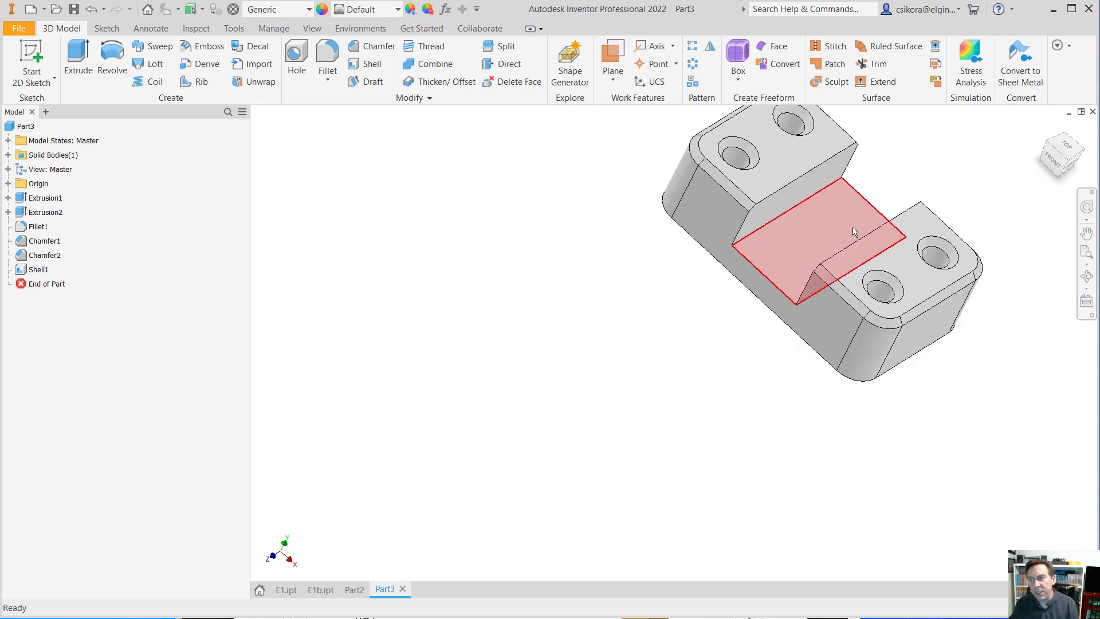
{"action": "left_click", "coordinate": [1044, 128]}
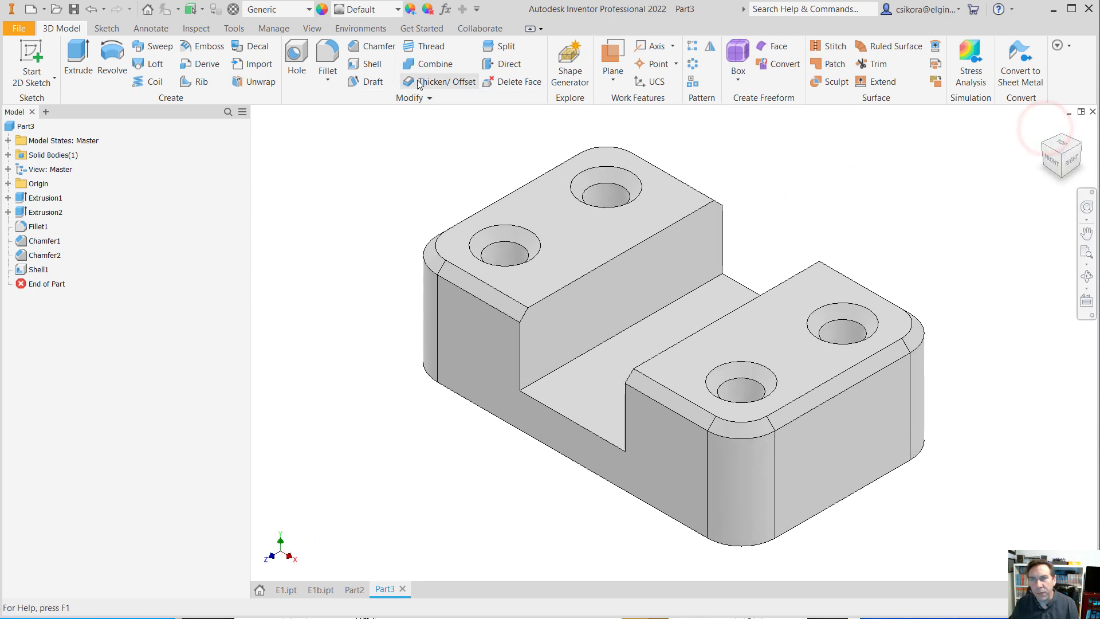
- Set the visual style to Realistic and apply the Galvanized appearance to the whole part
{"action": "left_click", "coordinate": [301, 29]}
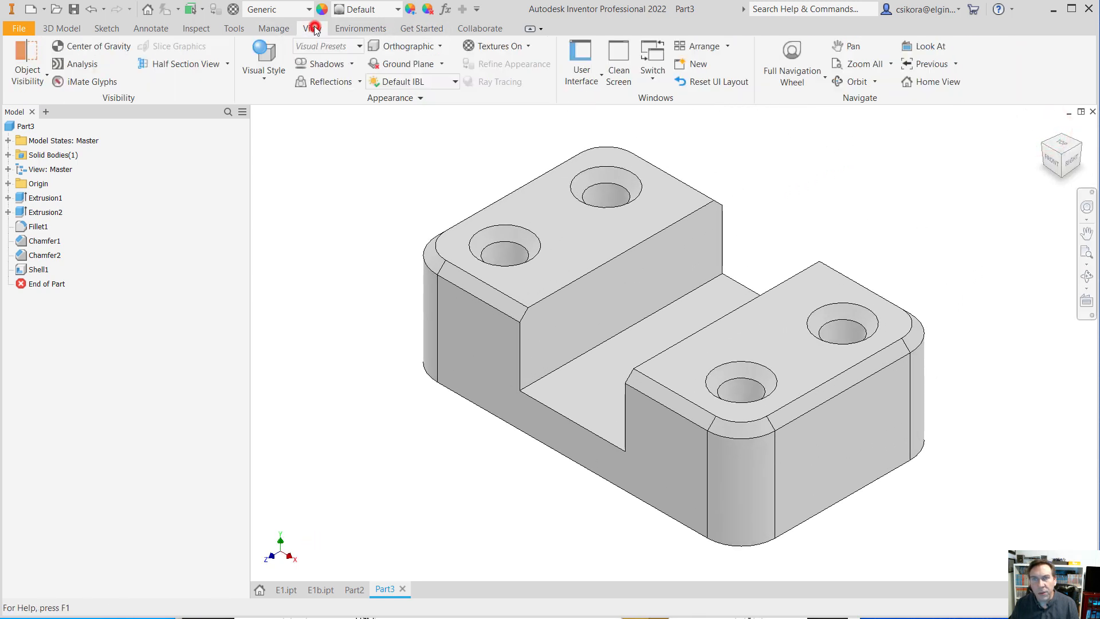
{"action": "left_click", "coordinate": [262, 77]}
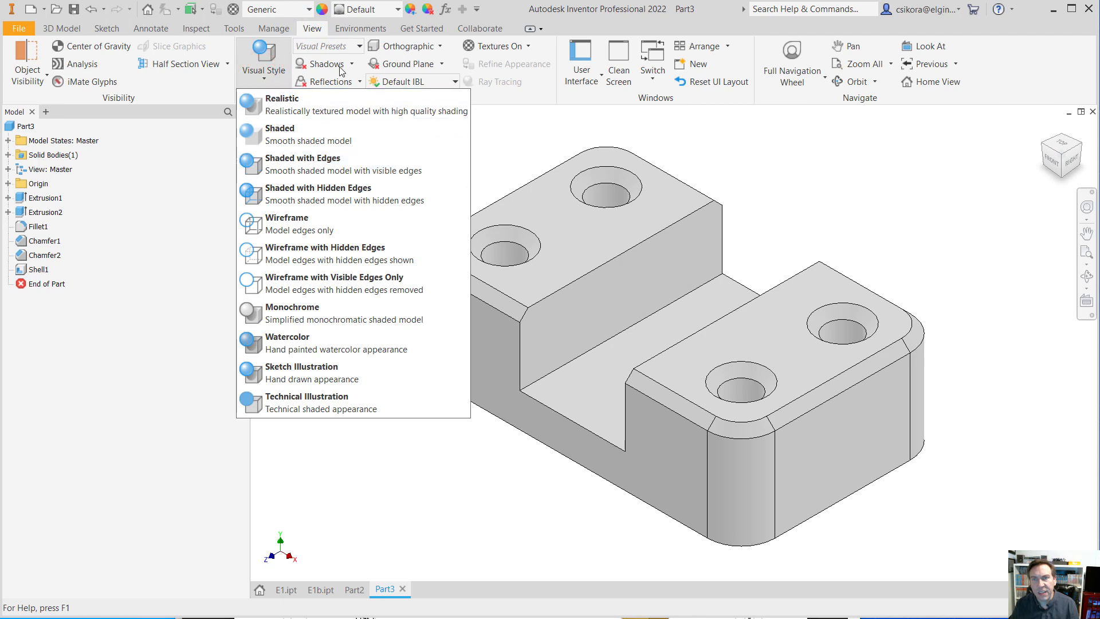
{"action": "left_click", "coordinate": [269, 102]}
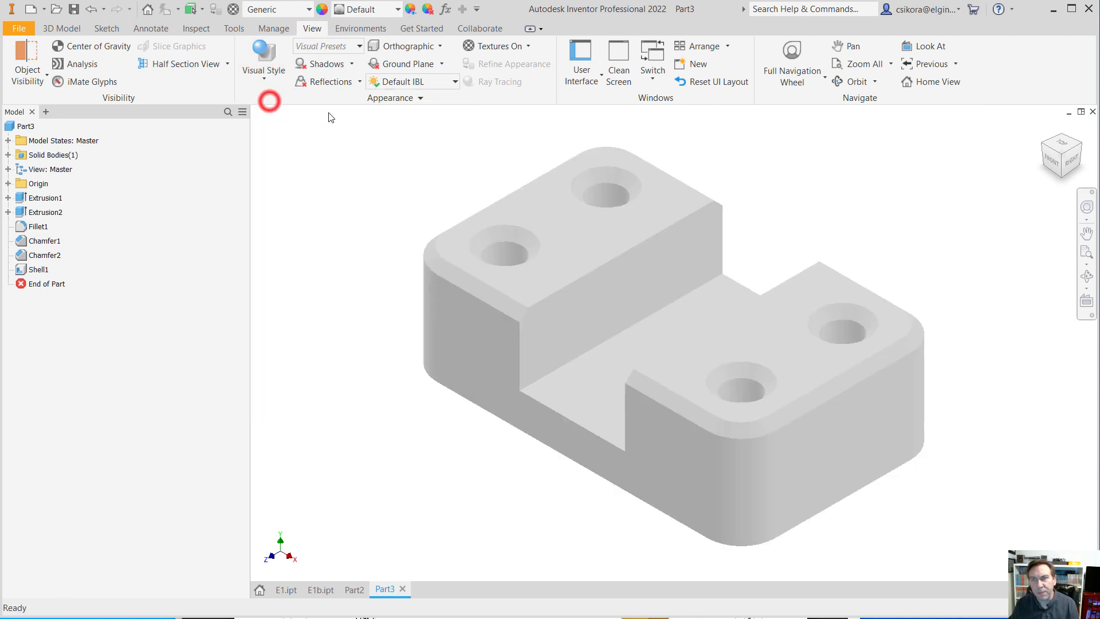
{"action": "left_click", "coordinate": [397, 10]}
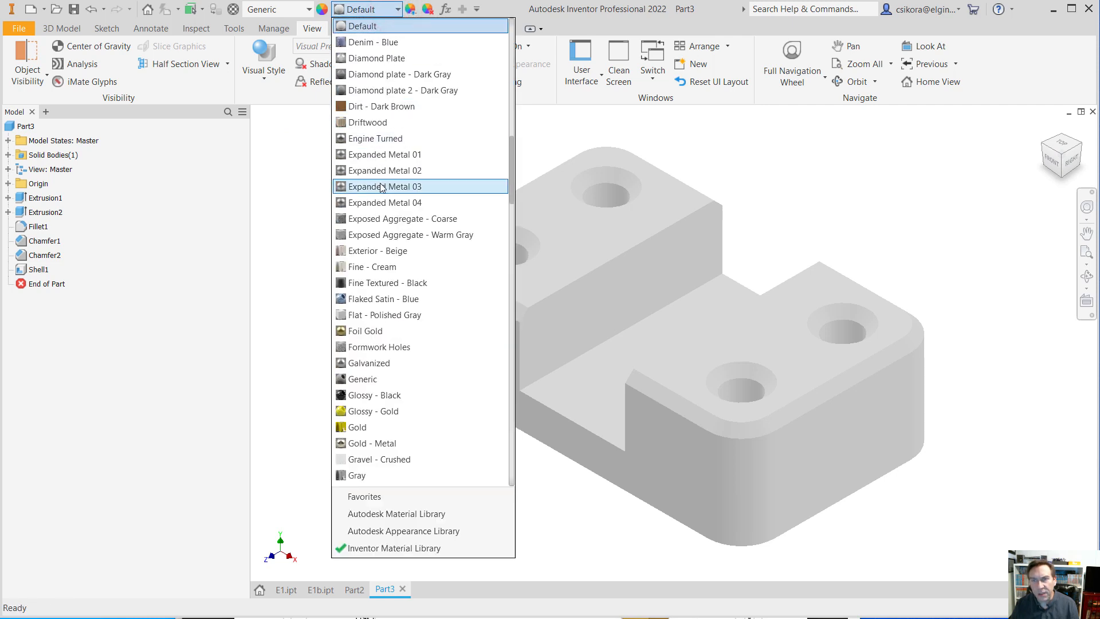
{"action": "left_click", "coordinate": [365, 367]}
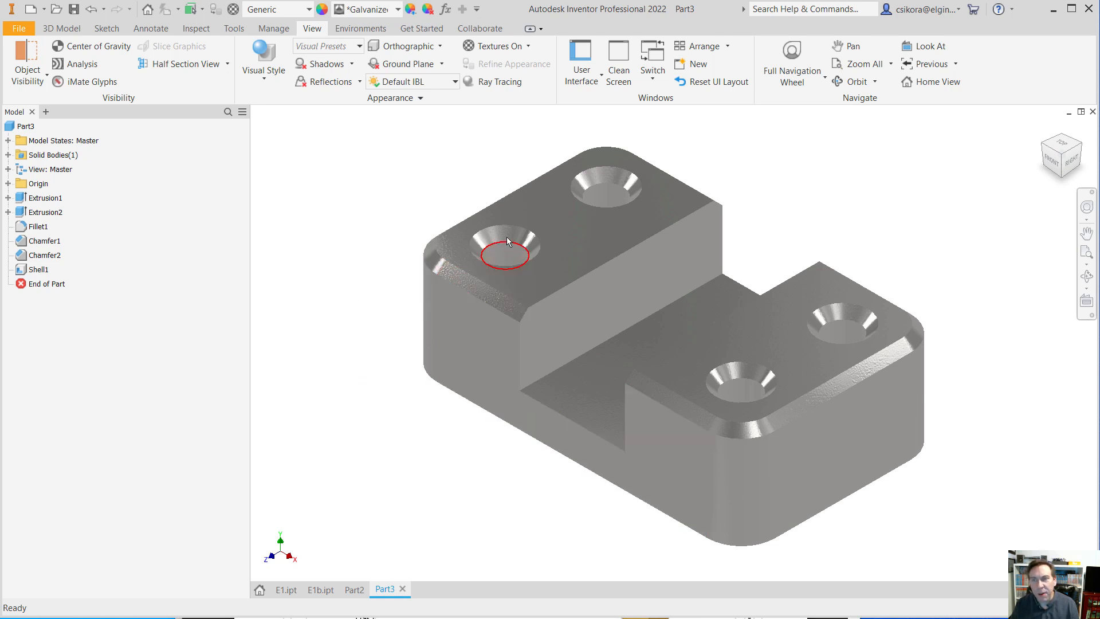
- Apply the Gold appearance to the chamfer along the block's outer top edges
{"action": "left_click", "coordinate": [23, 242]}
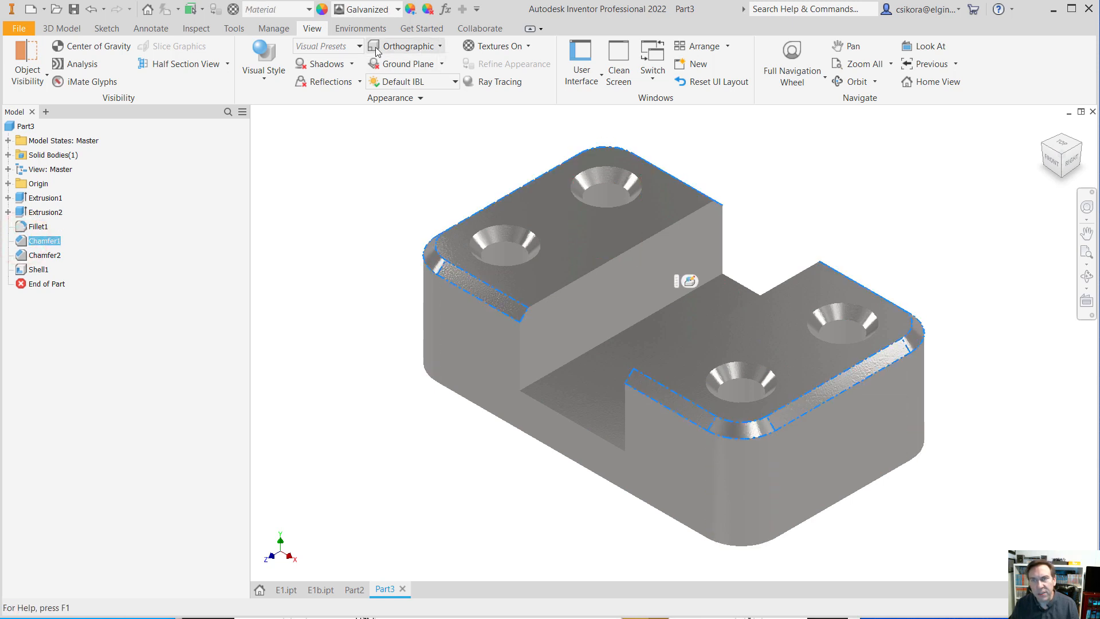
{"action": "left_click", "coordinate": [397, 10]}
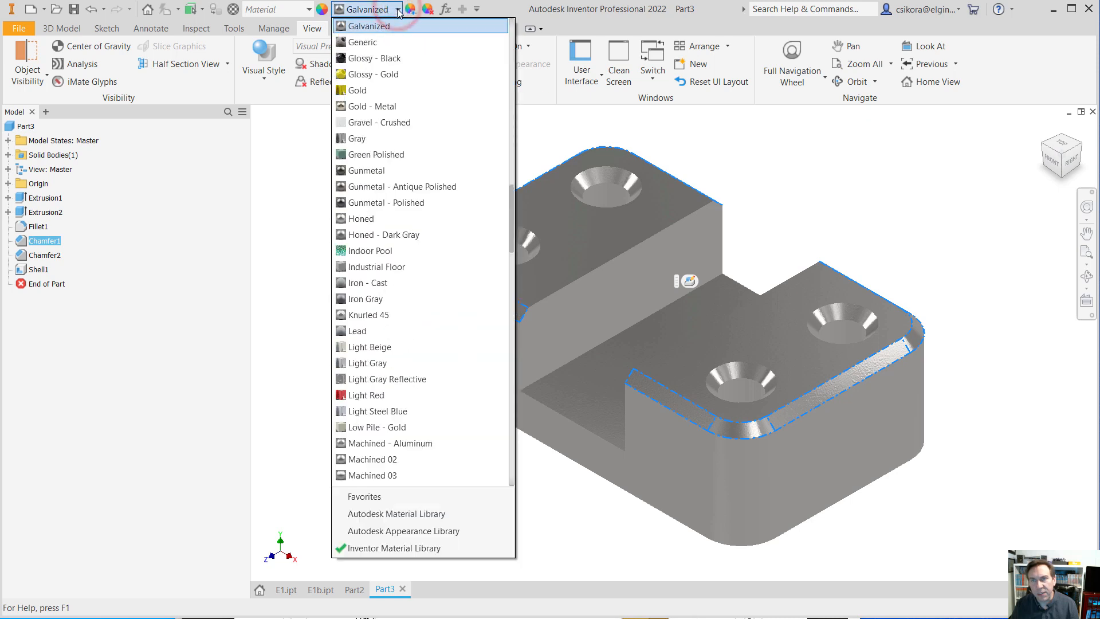
{"action": "left_click", "coordinate": [357, 90]}
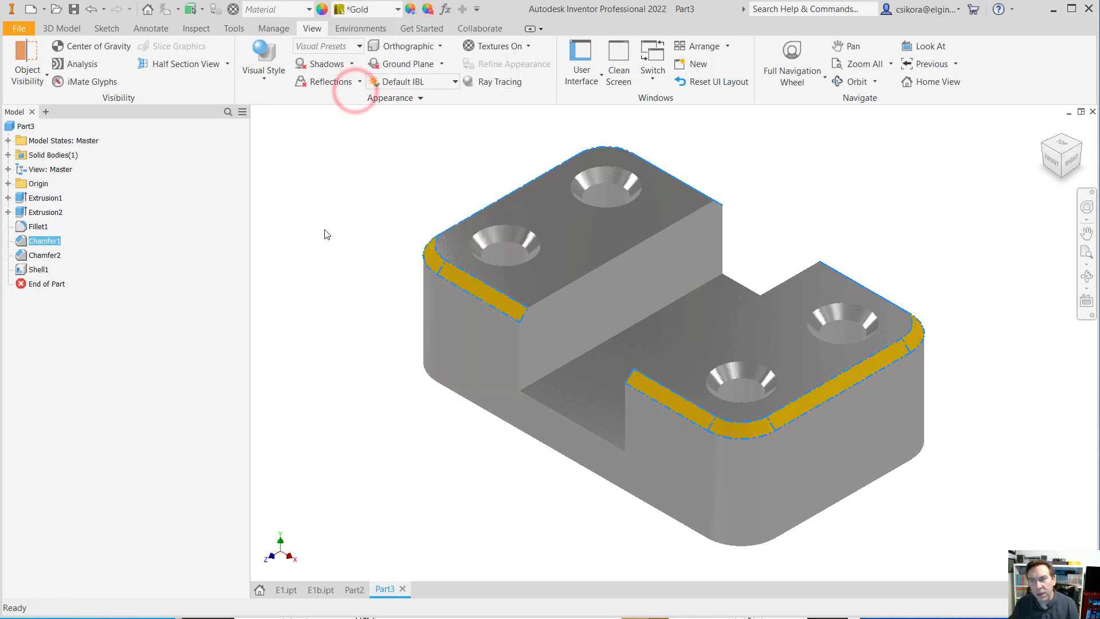
- Change the appearance of the outer top edge chamfer to Metal 1400F Hot
{"action": "left_click", "coordinate": [34, 241]}
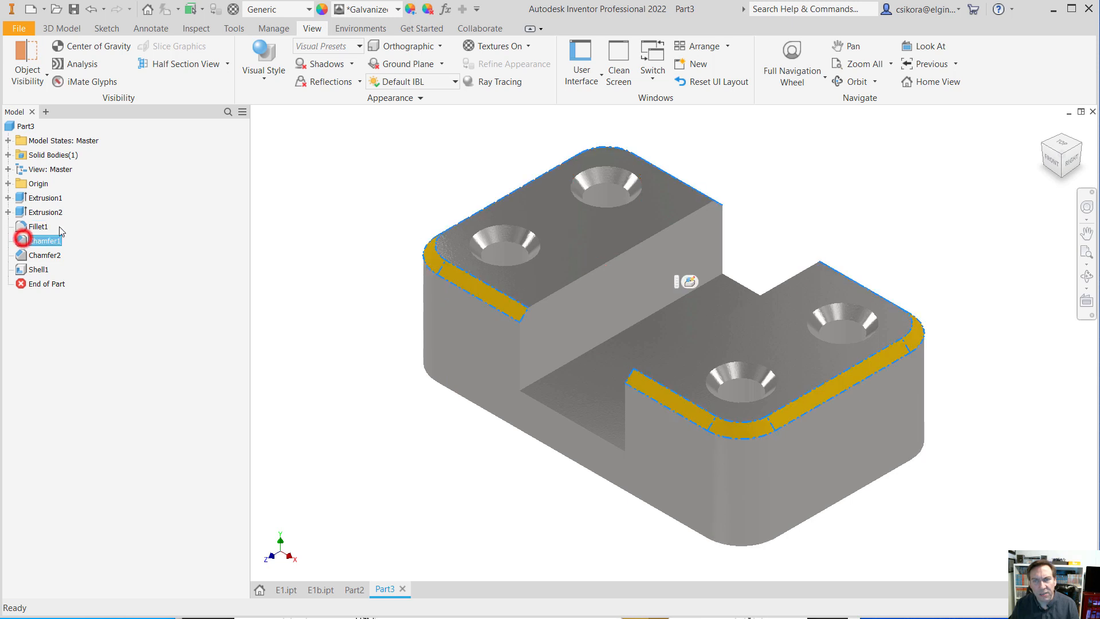
{"action": "left_click", "coordinate": [397, 10]}
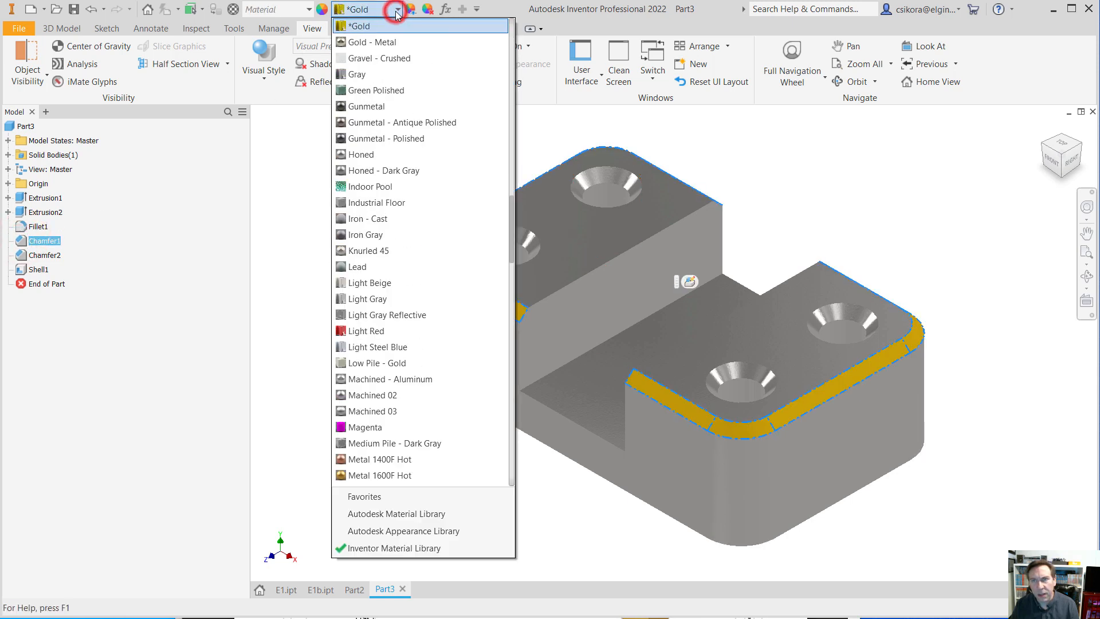
{"action": "left_click", "coordinate": [363, 462]}
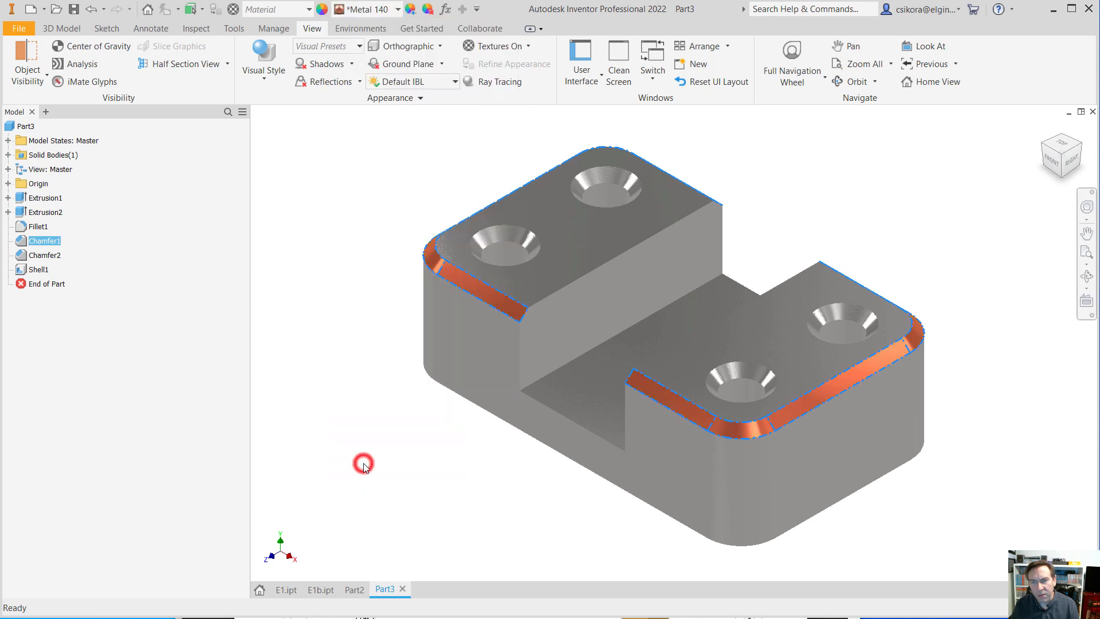
{"action": "left_click", "coordinate": [349, 391]}
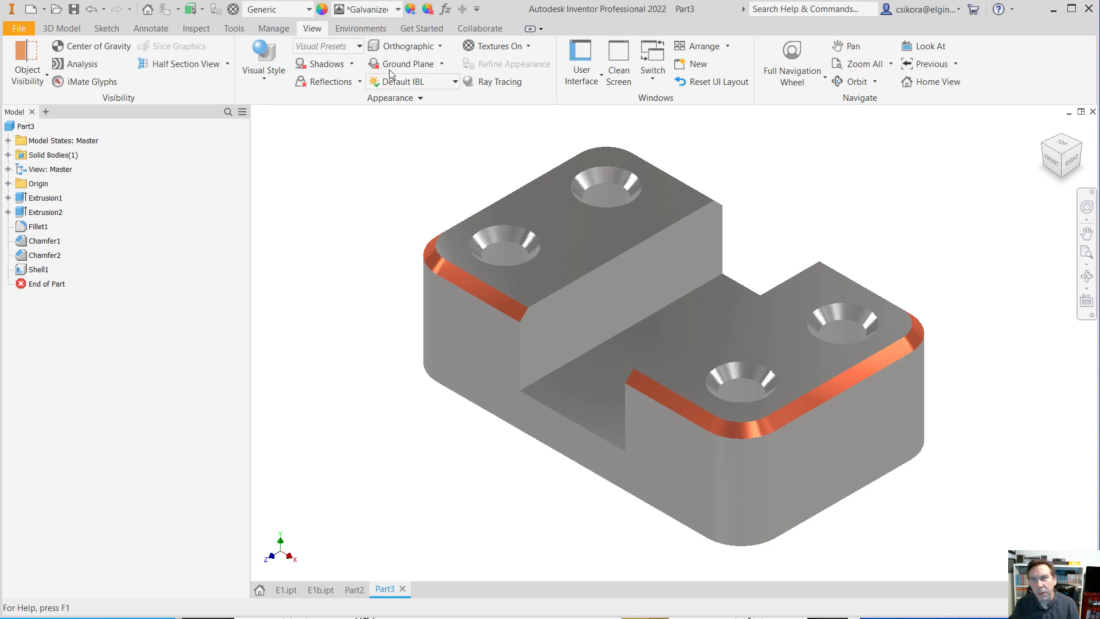
- Switch the model view to perspective projection and turn on reflections
{"action": "left_click", "coordinate": [393, 48]}
{"action": "left_click", "coordinate": [413, 93]}
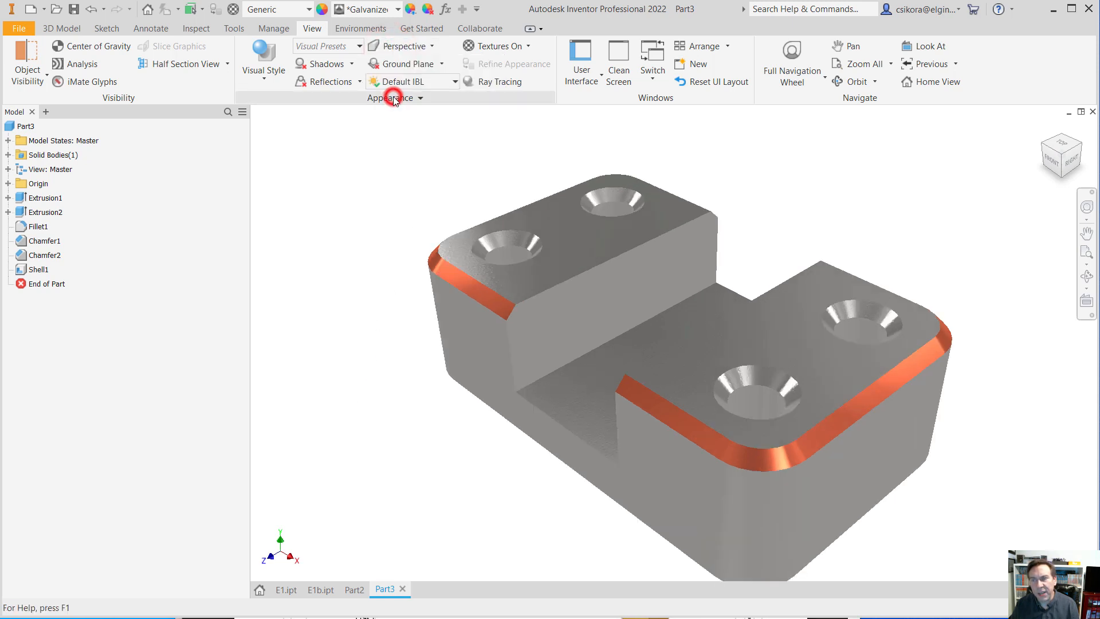
{"action": "left_click", "coordinate": [329, 82]}
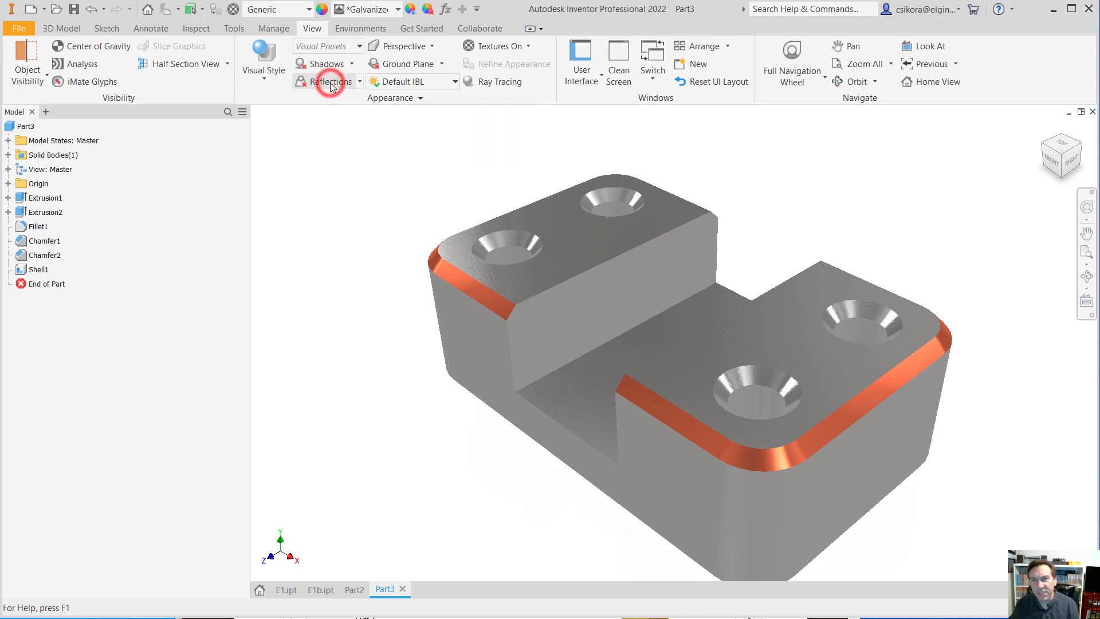
- Try the Empty Lab lighting environment on the part and switch back to Default IBL
{"action": "left_click", "coordinate": [403, 83]}
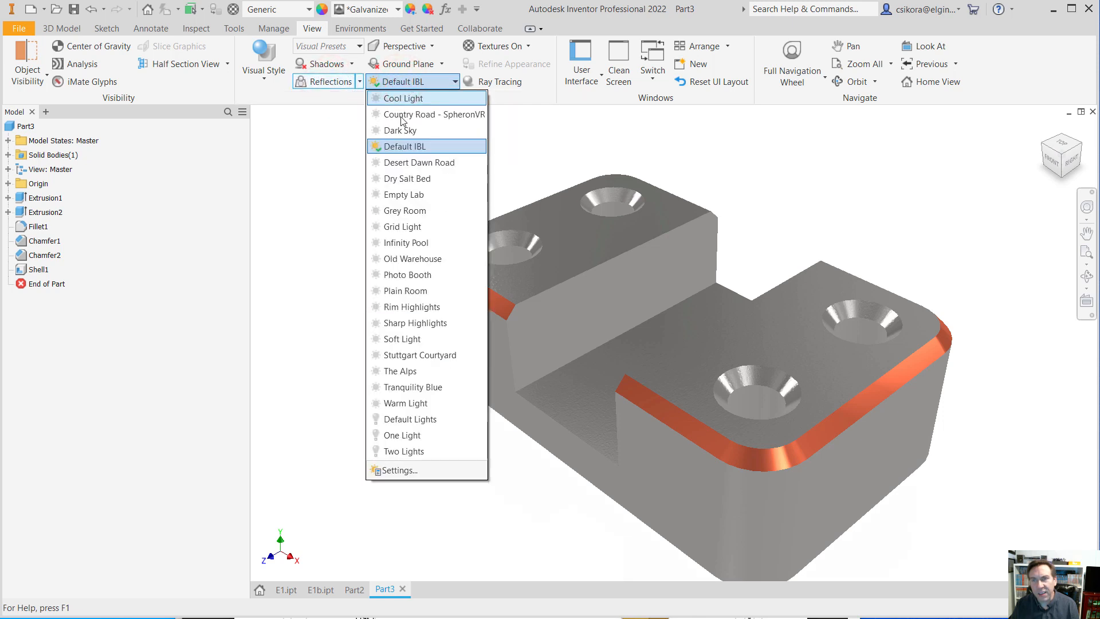
{"action": "left_click", "coordinate": [406, 194]}
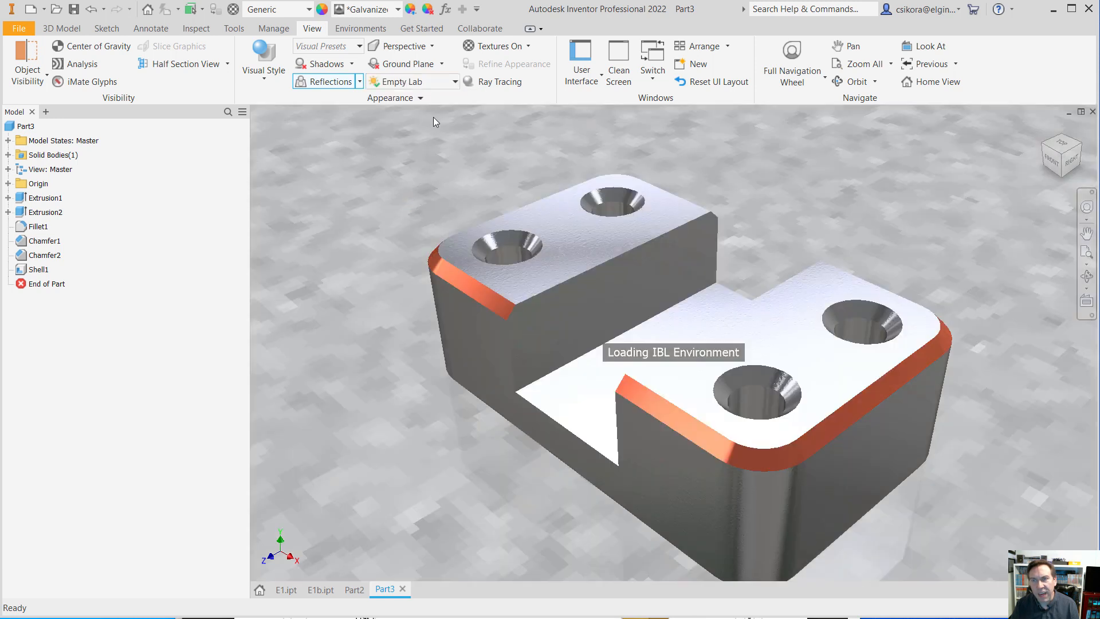
{"action": "left_click", "coordinate": [454, 82]}
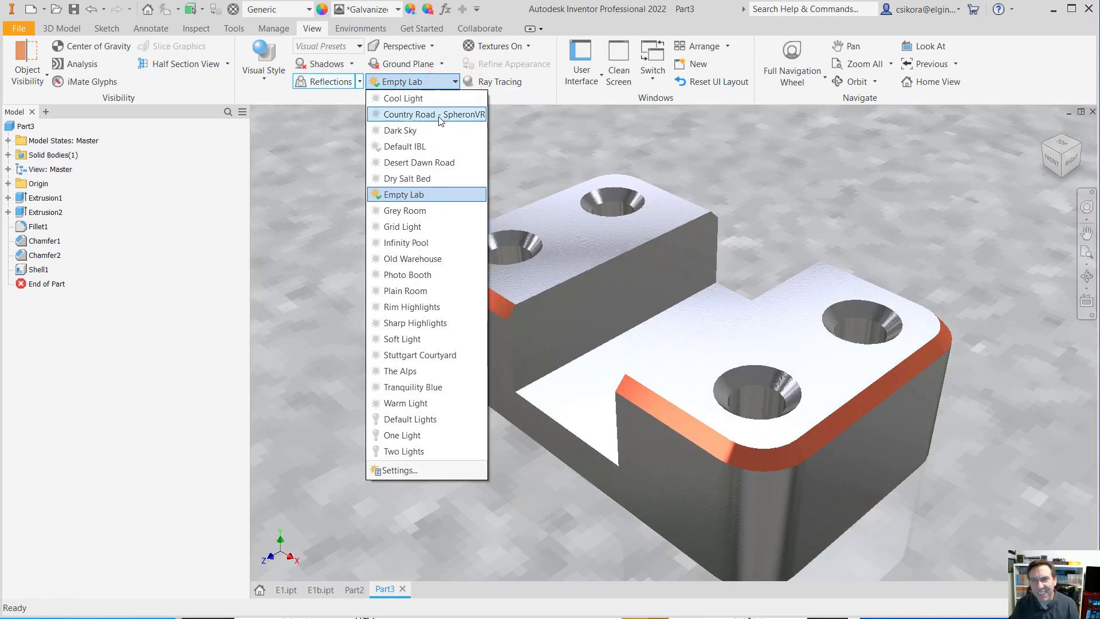
{"action": "left_click", "coordinate": [419, 146]}
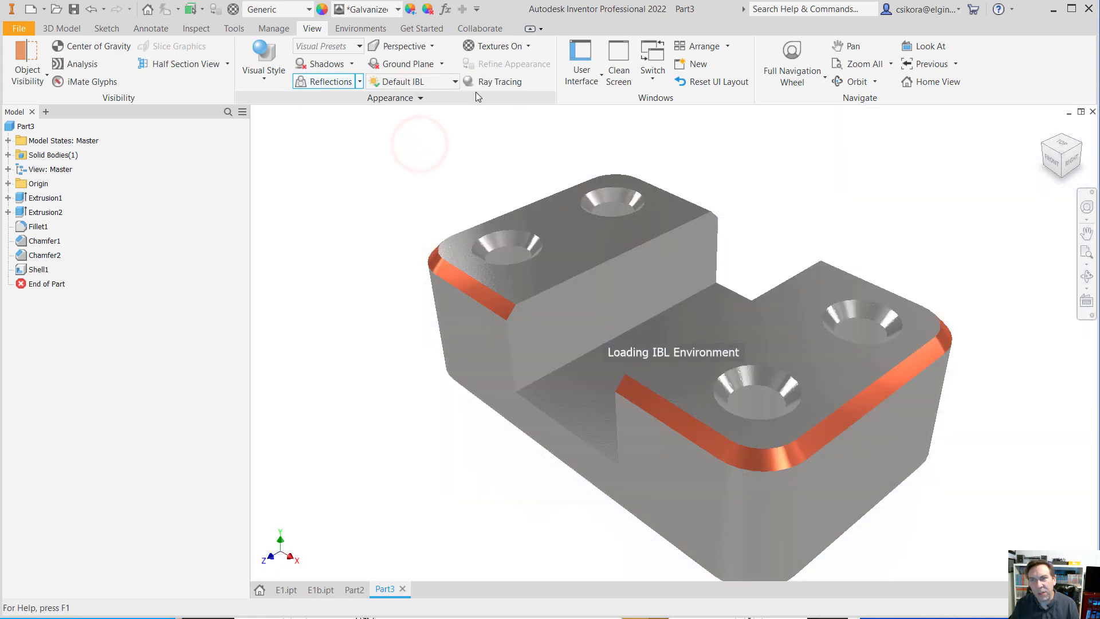
- Turn on ray tracing for the part and hide the model browser
{"action": "left_click", "coordinate": [479, 81]}
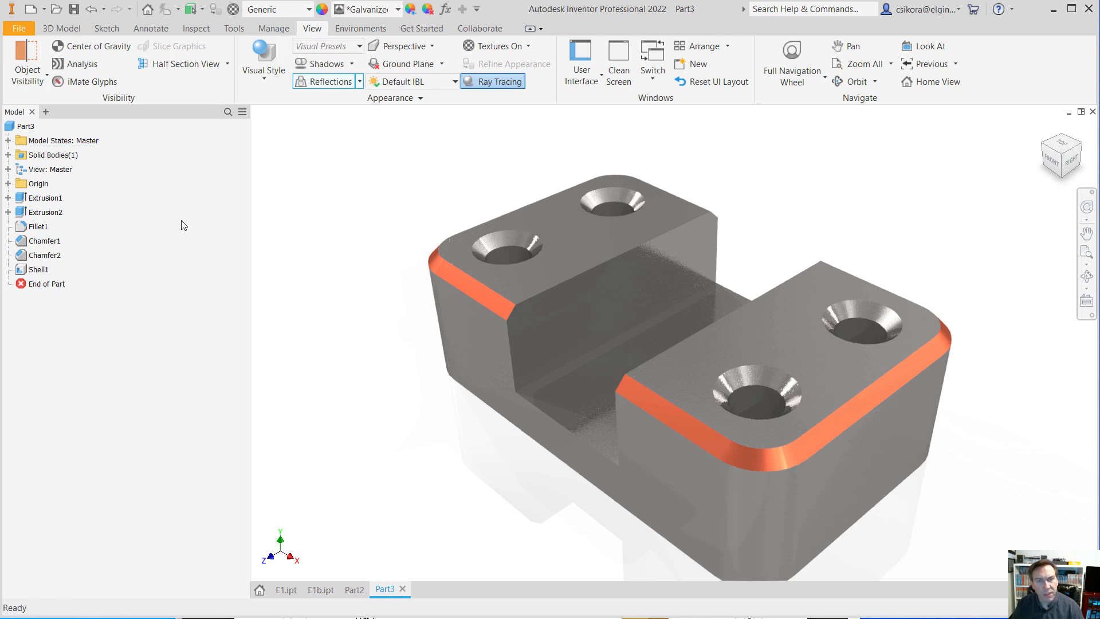
{"action": "left_click", "coordinate": [594, 81]}
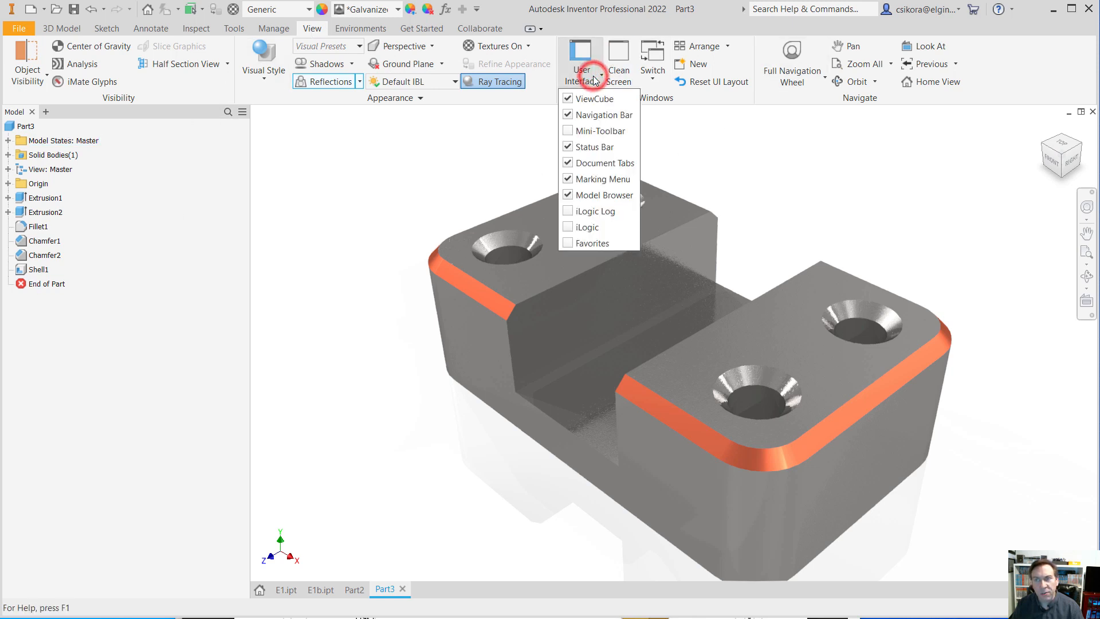
{"action": "left_click", "coordinate": [568, 195]}
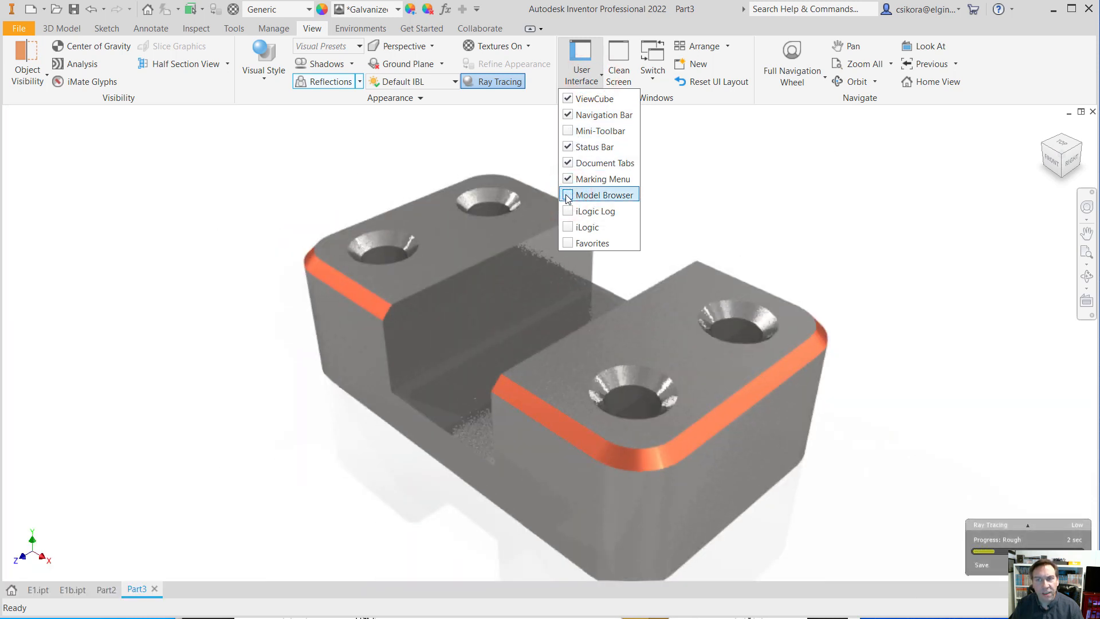
{"action": "left_click", "coordinate": [567, 196]}
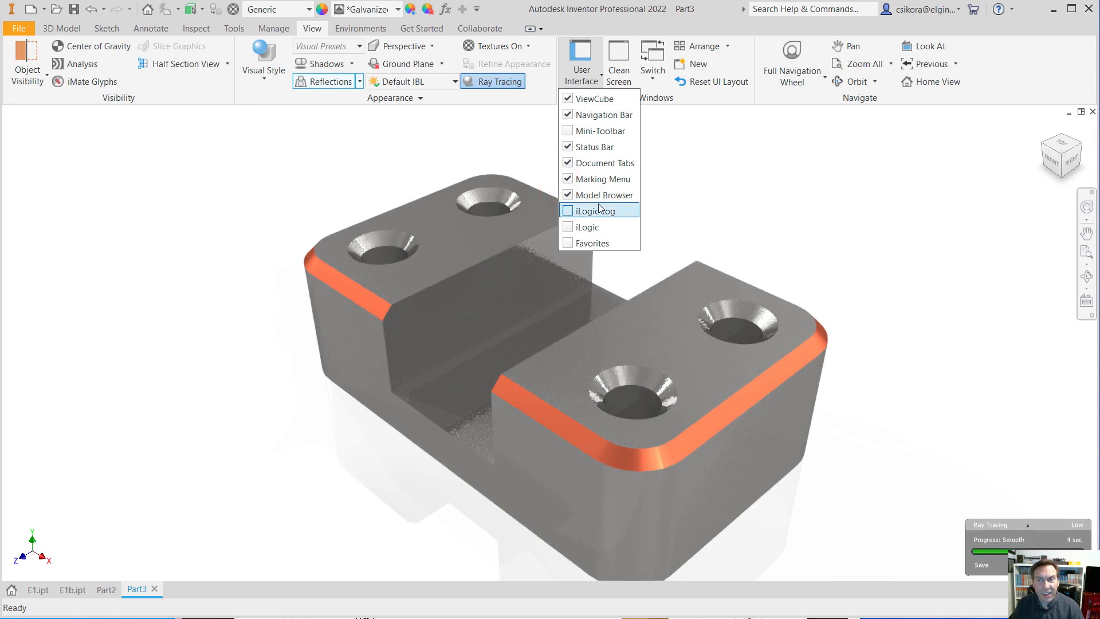
{"action": "left_click", "coordinate": [569, 195]}
{"action": "left_click", "coordinate": [758, 216]}
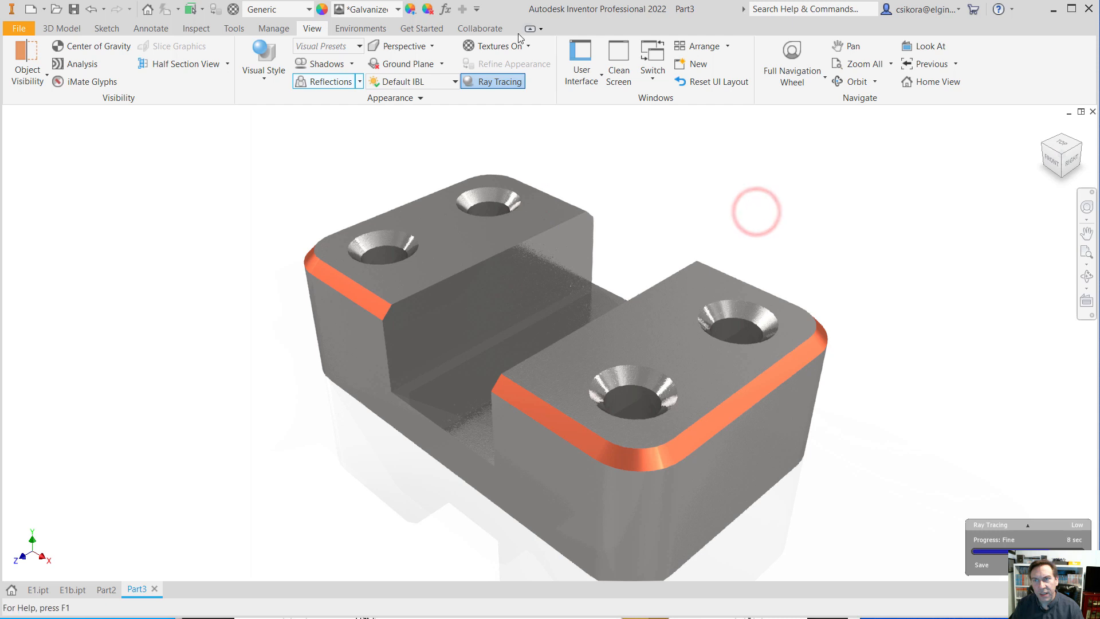
- Bring back the model browser and turn off ray tracing for the part
{"action": "left_click", "coordinate": [539, 28]}
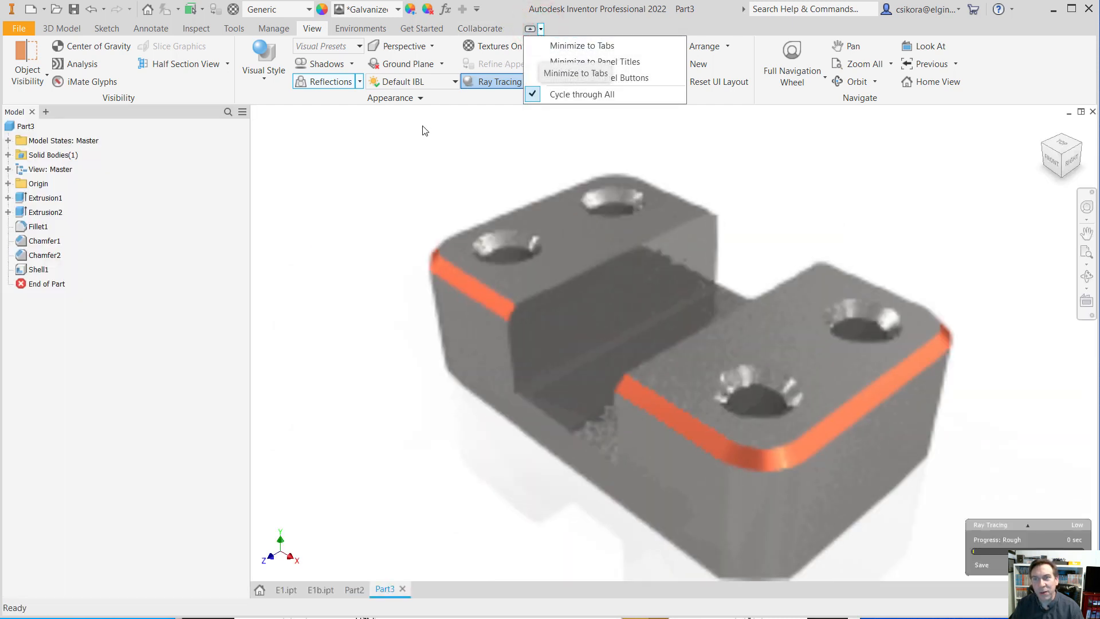
{"action": "left_click", "coordinate": [478, 82]}
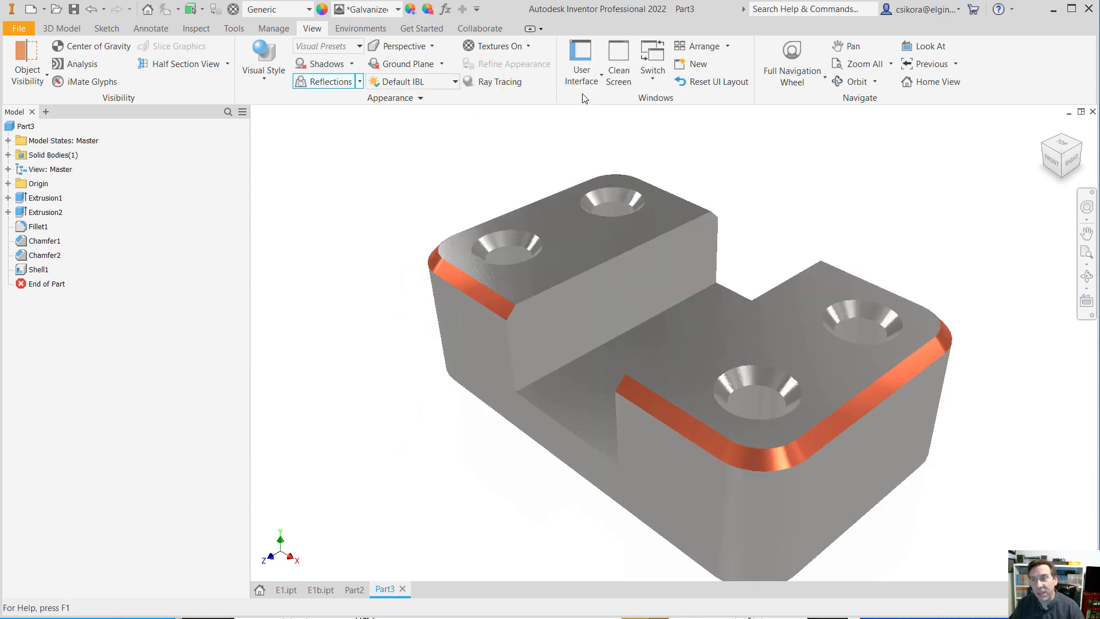
- Cycle the ribbon through its minimized states, panel buttons, panel titles and tabs only, and restore the full ribbon
{"action": "left_click", "coordinate": [529, 29]}
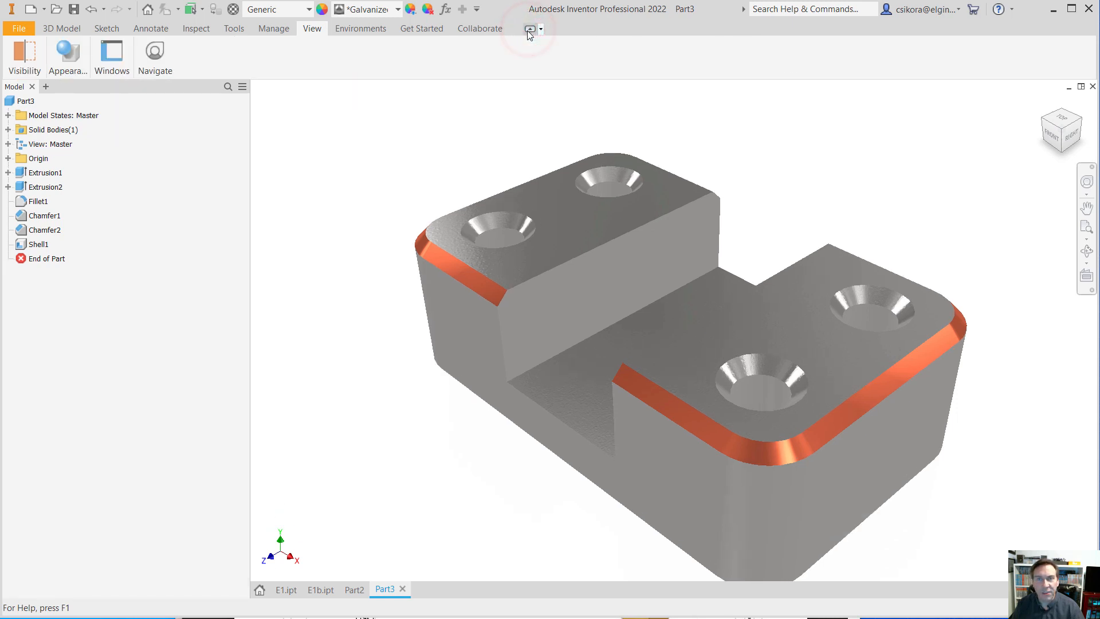
{"action": "left_click", "coordinate": [112, 62]}
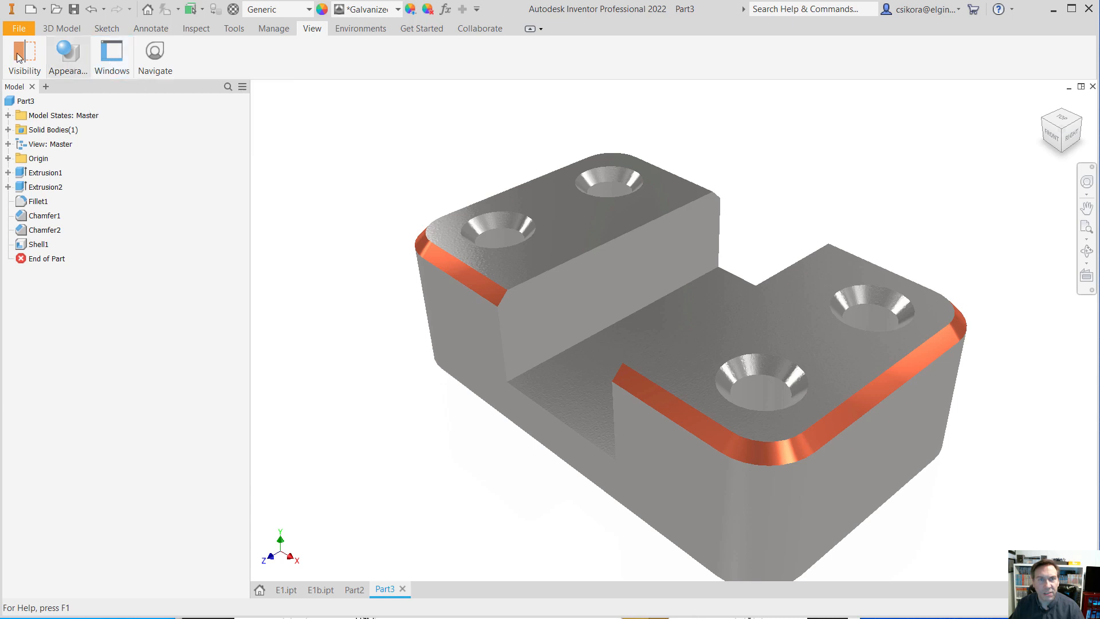
{"action": "mouse_move", "coordinate": [31, 59]}
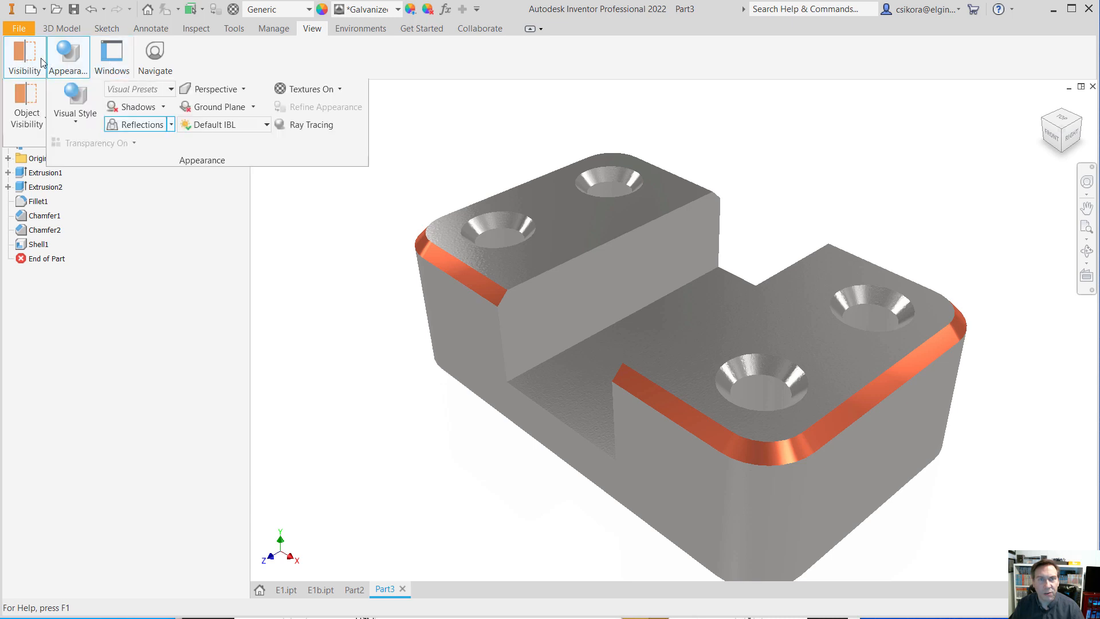
{"action": "left_click", "coordinate": [529, 29]}
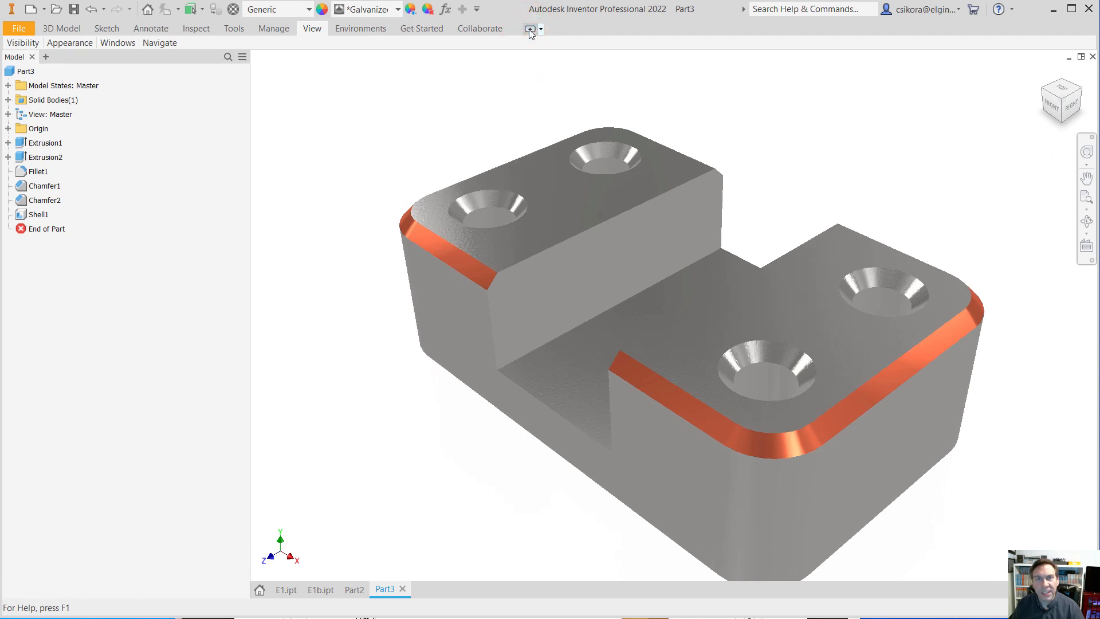
{"action": "left_click", "coordinate": [529, 28]}
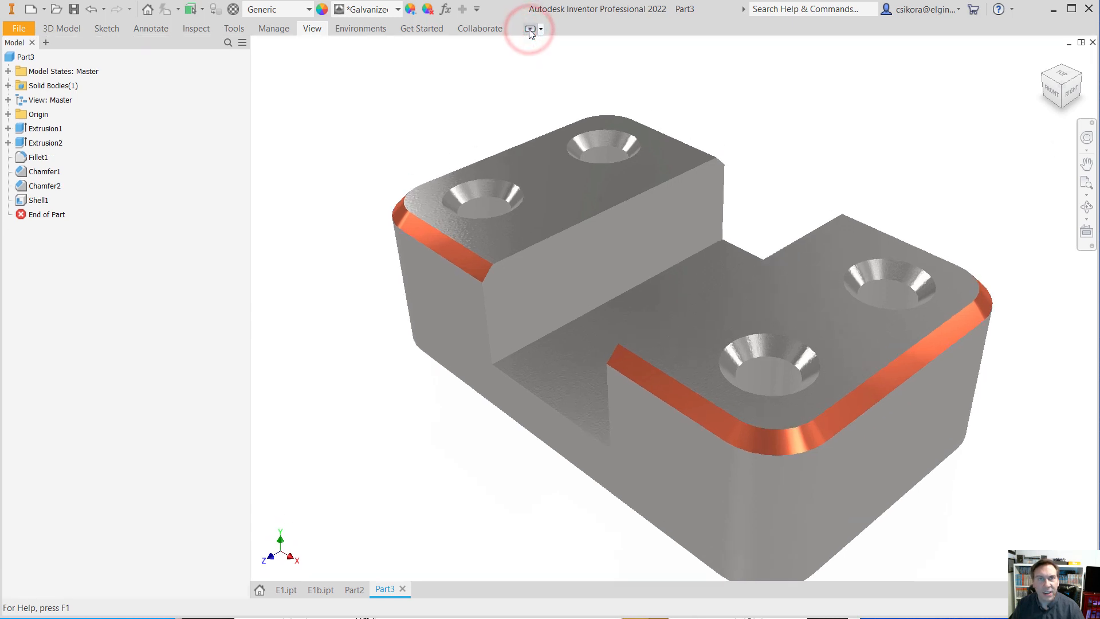
{"action": "left_click", "coordinate": [529, 29]}
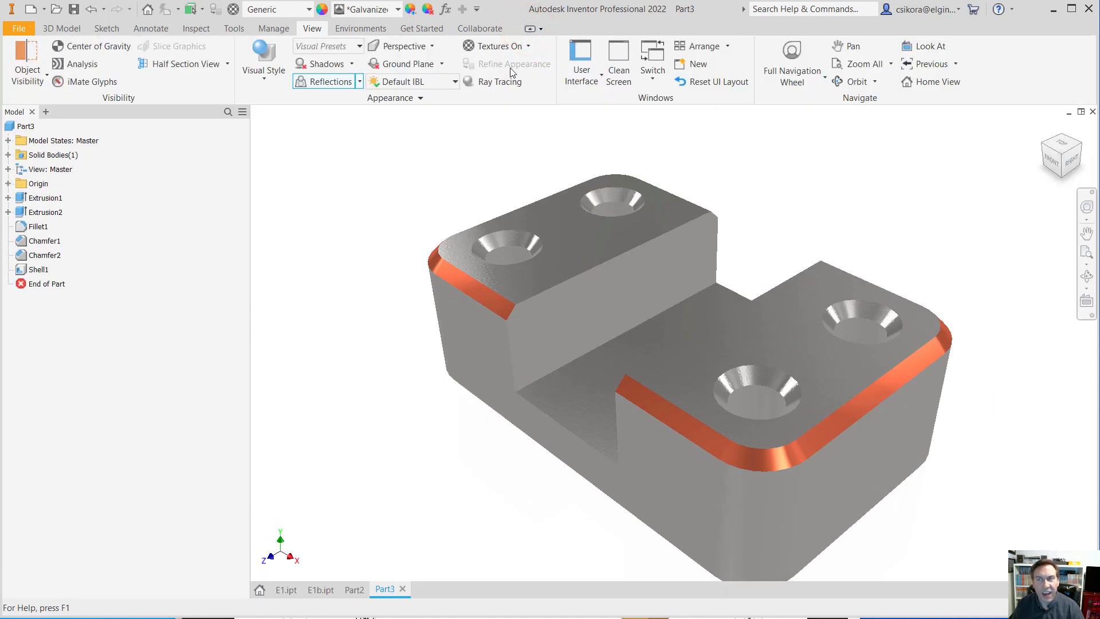